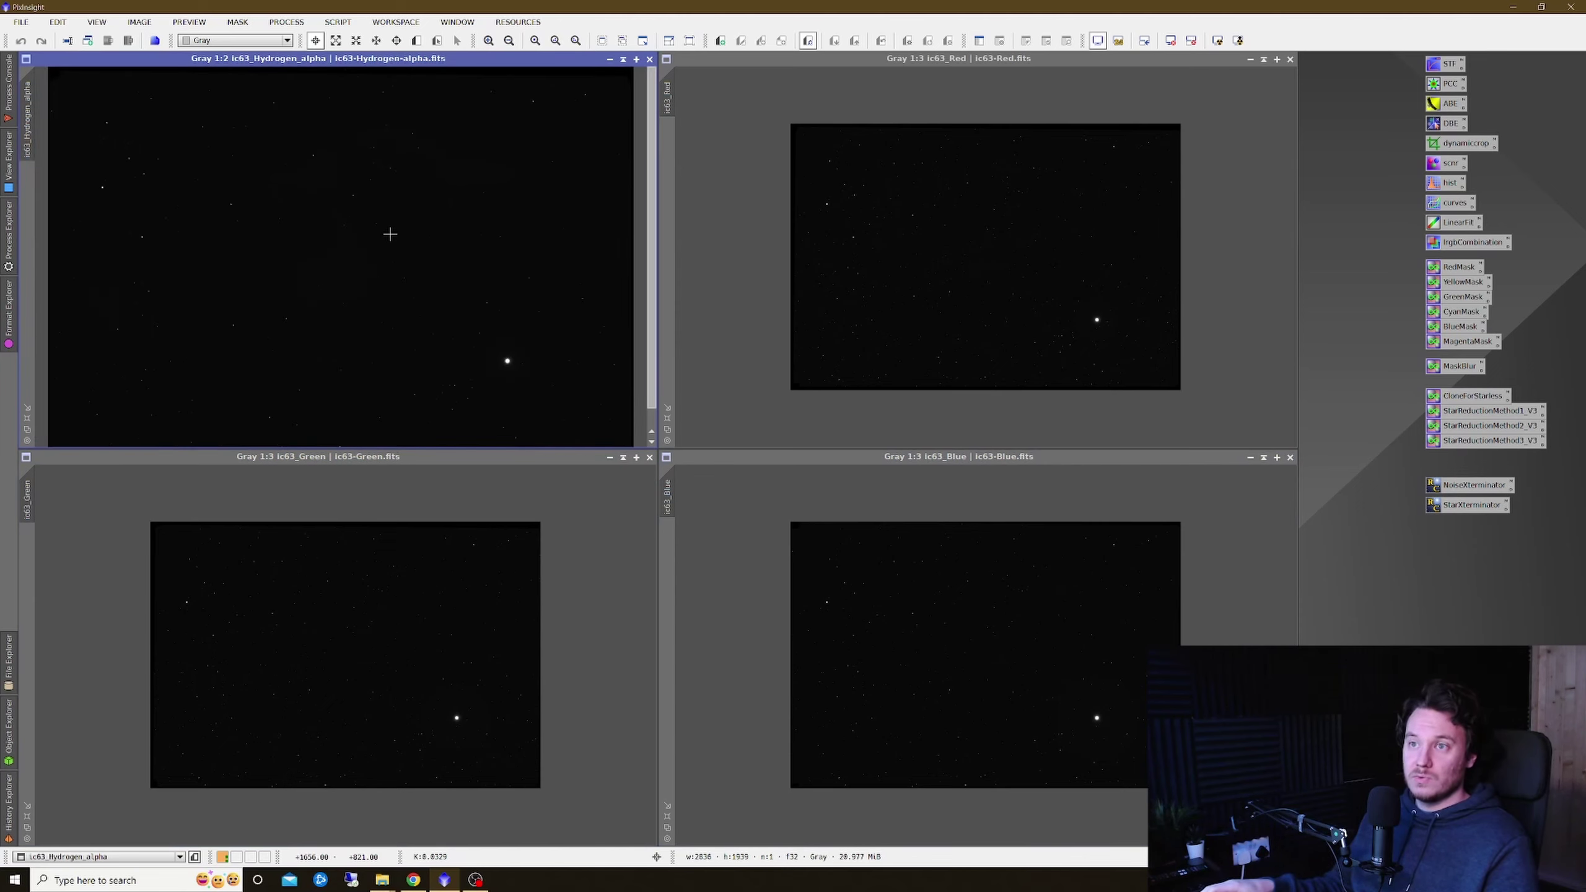
- Auto-stretch the display of the hydrogen-alpha, red, blue and green images one after another with ScreenTransferFunction
scroll(347, 251, "down", 1)
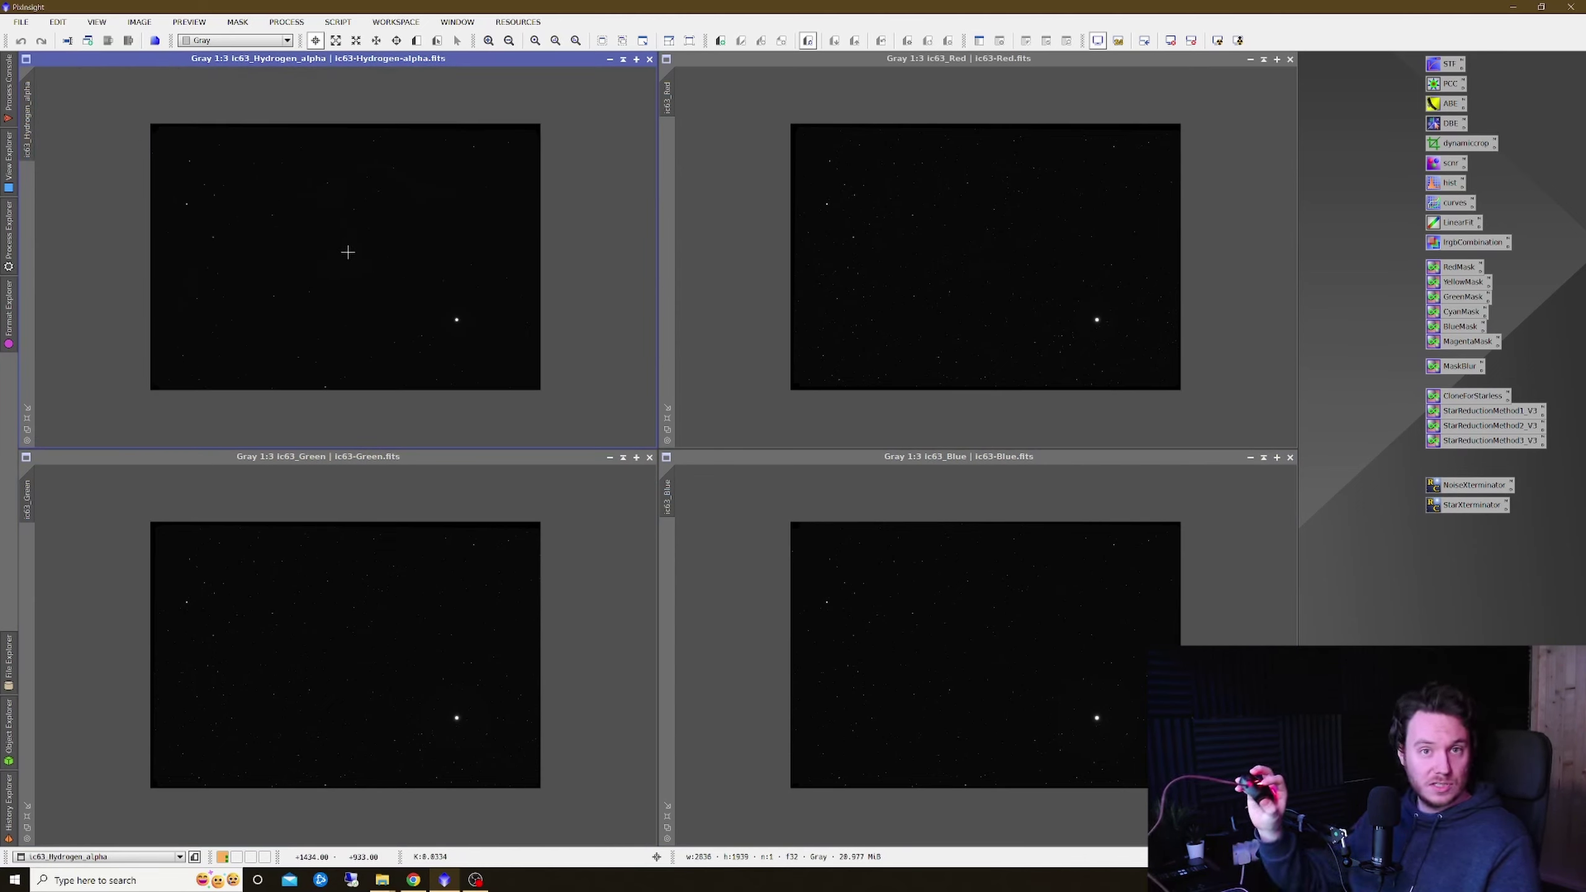
scroll(348, 251, "up", 1)
scroll(347, 252, "down", 1)
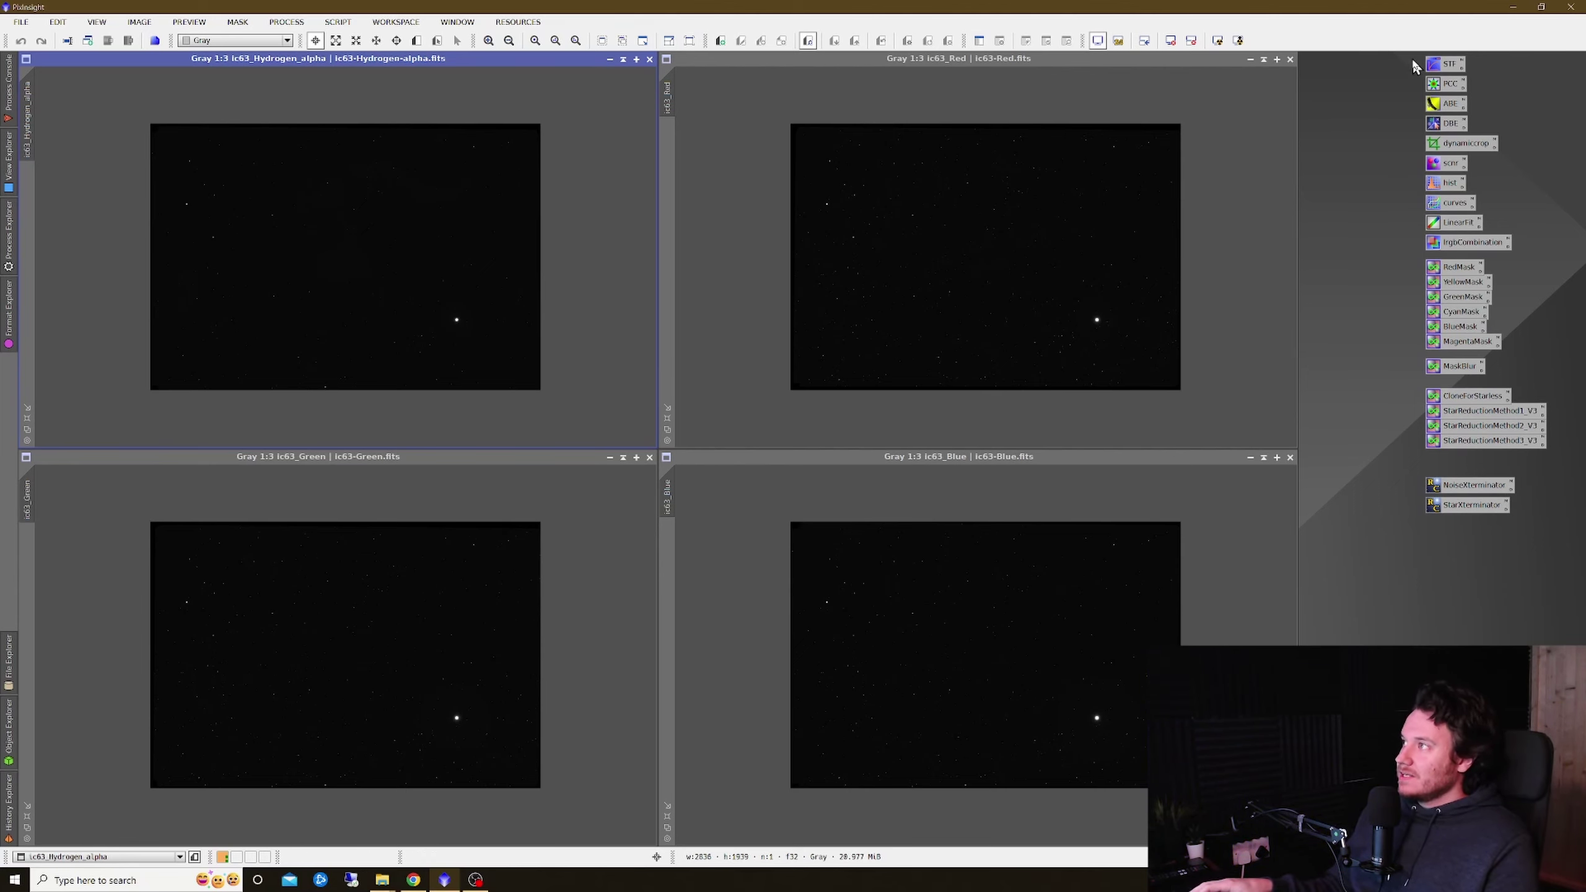
double_click(1441, 69)
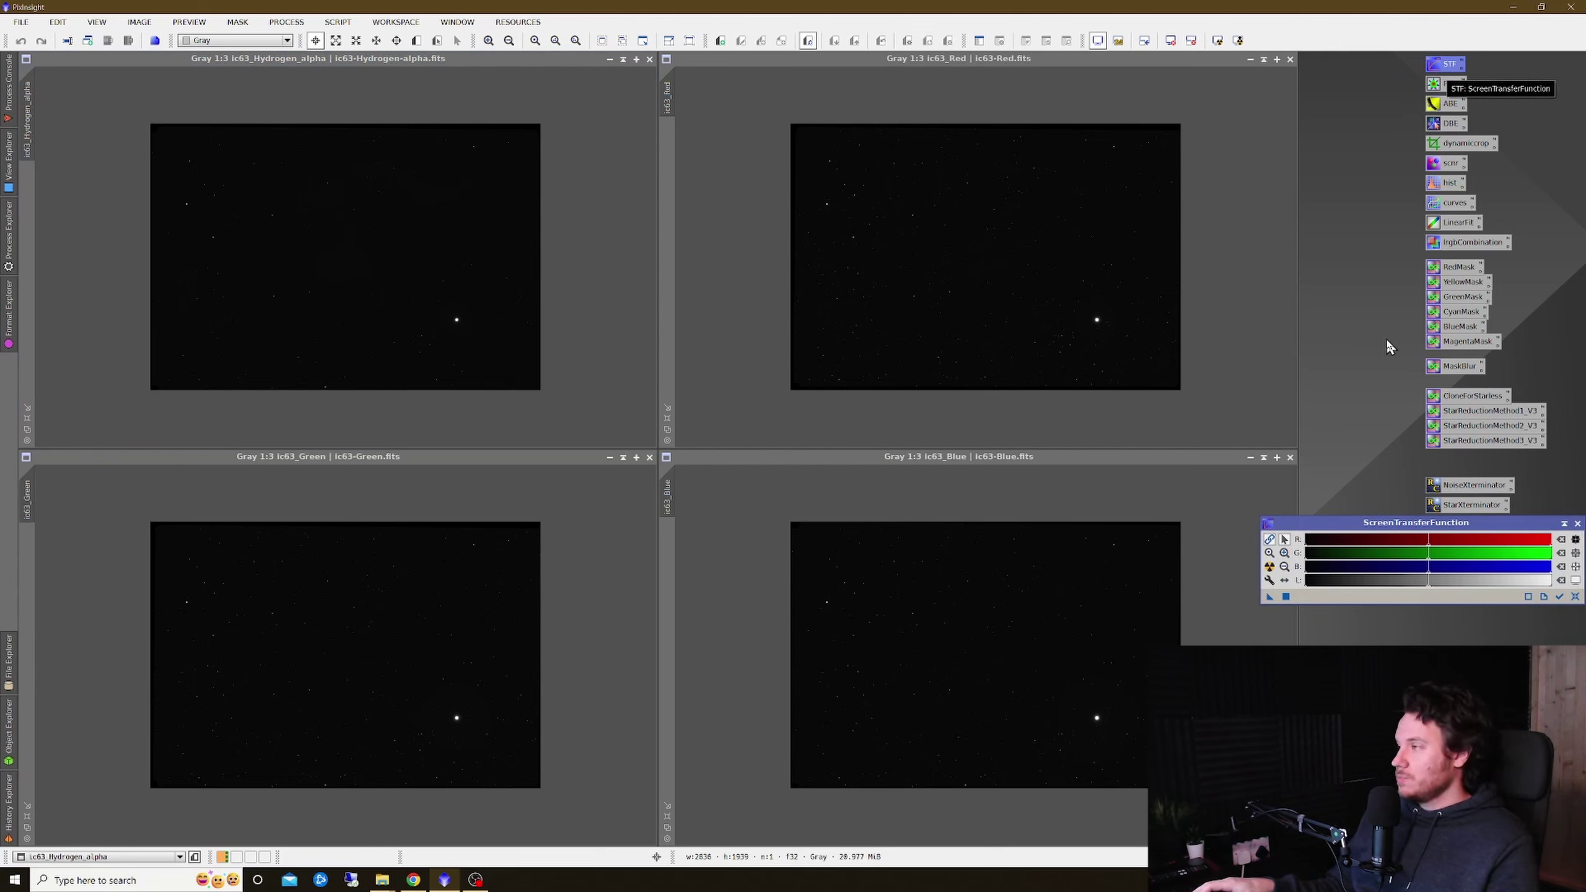
left_click(1270, 567)
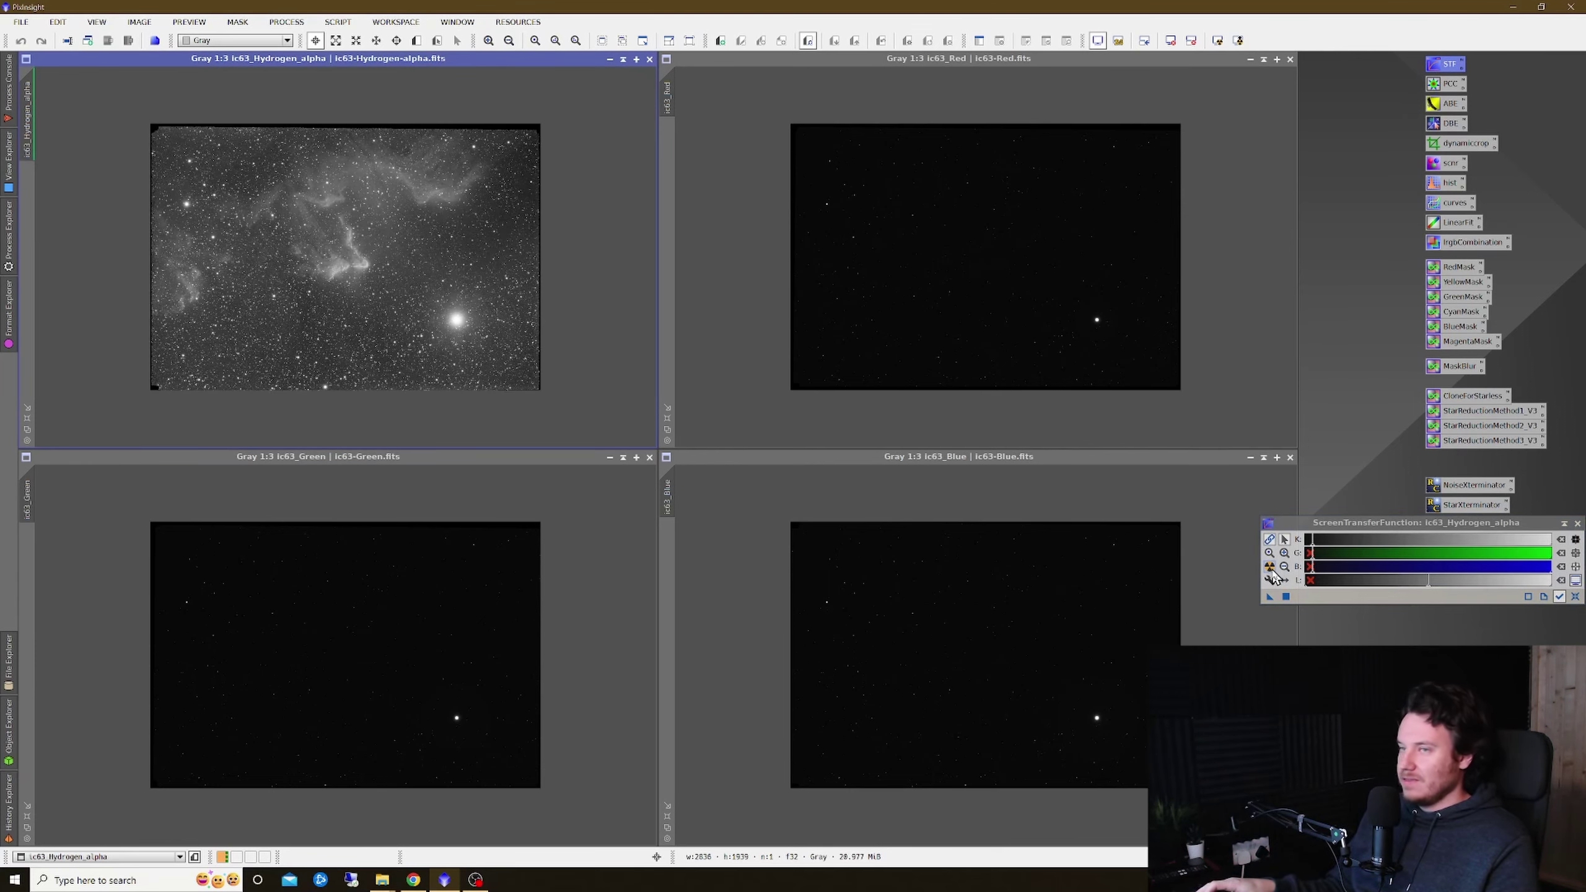
left_click(1027, 292)
left_click(1270, 567)
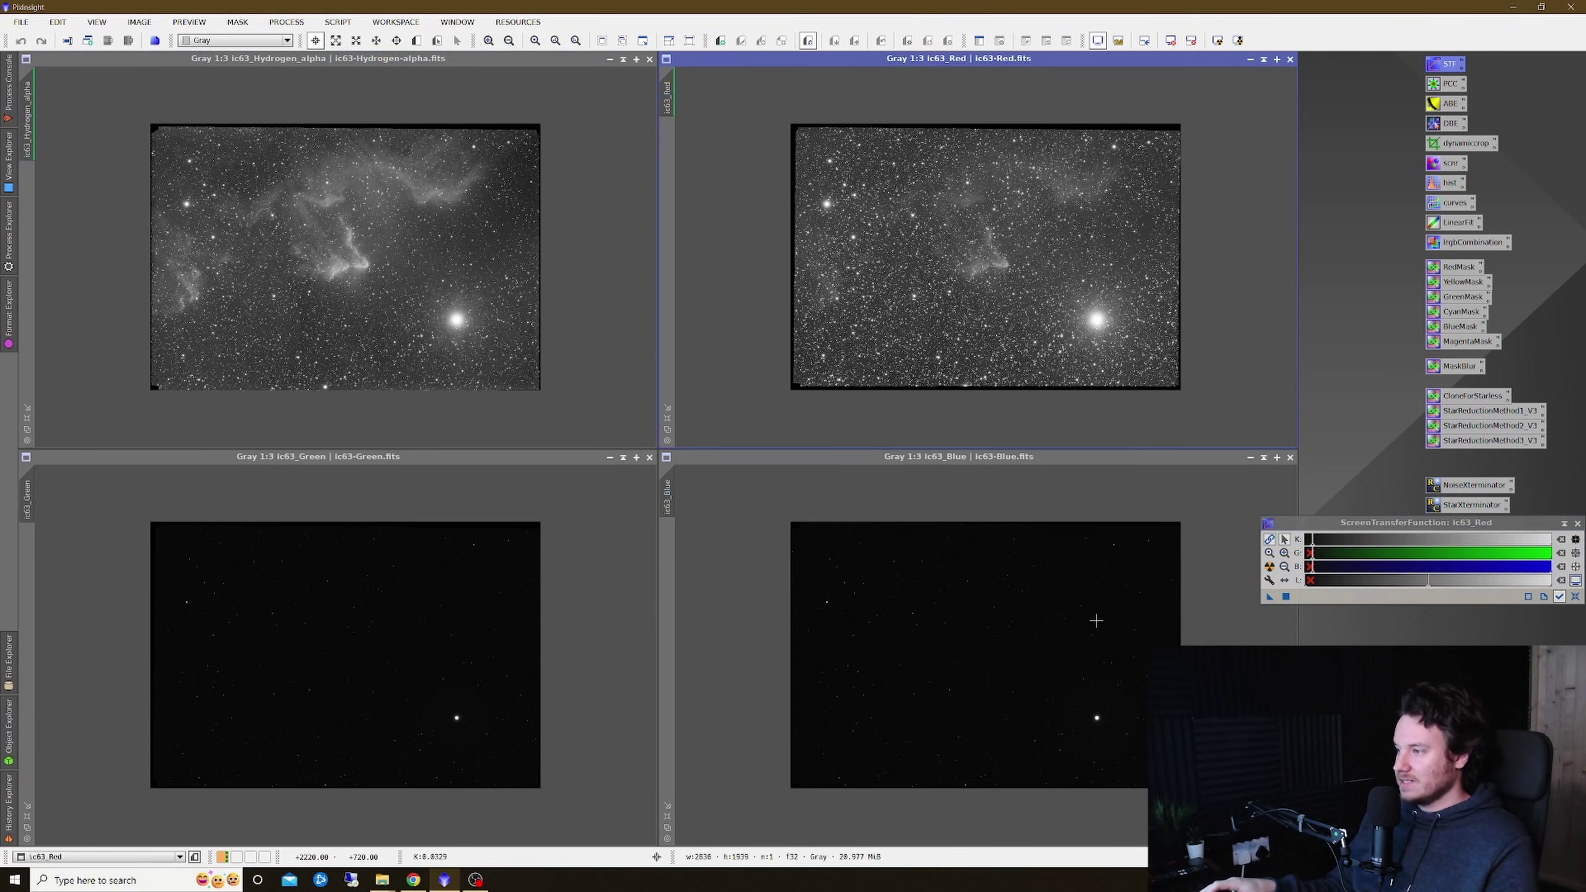
left_click(1095, 619)
left_click(1270, 567)
left_click(513, 614)
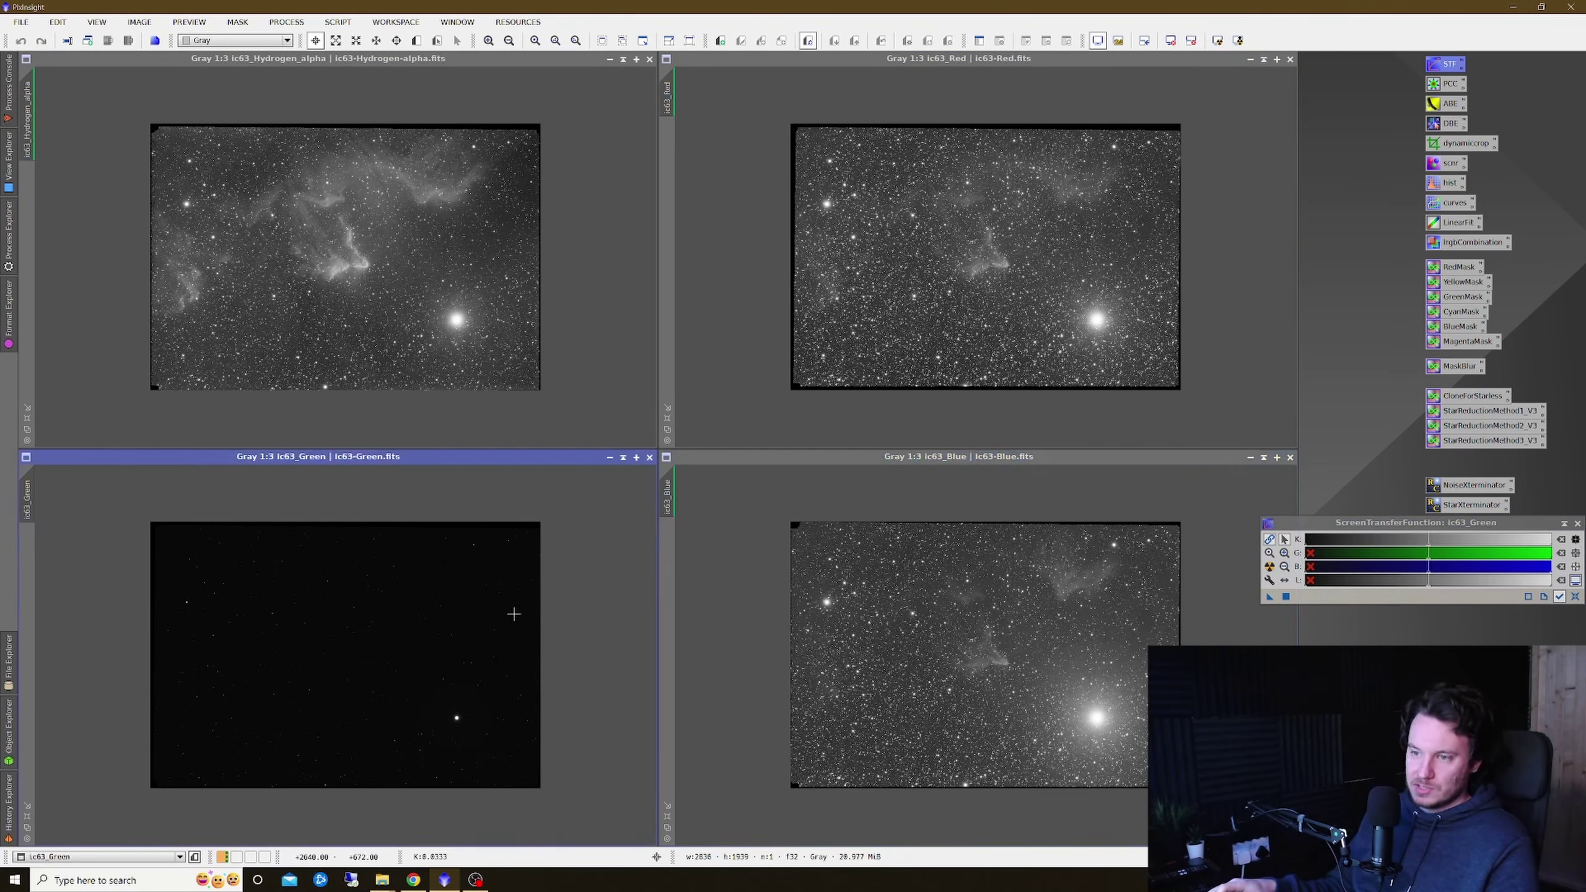
left_click(1269, 566)
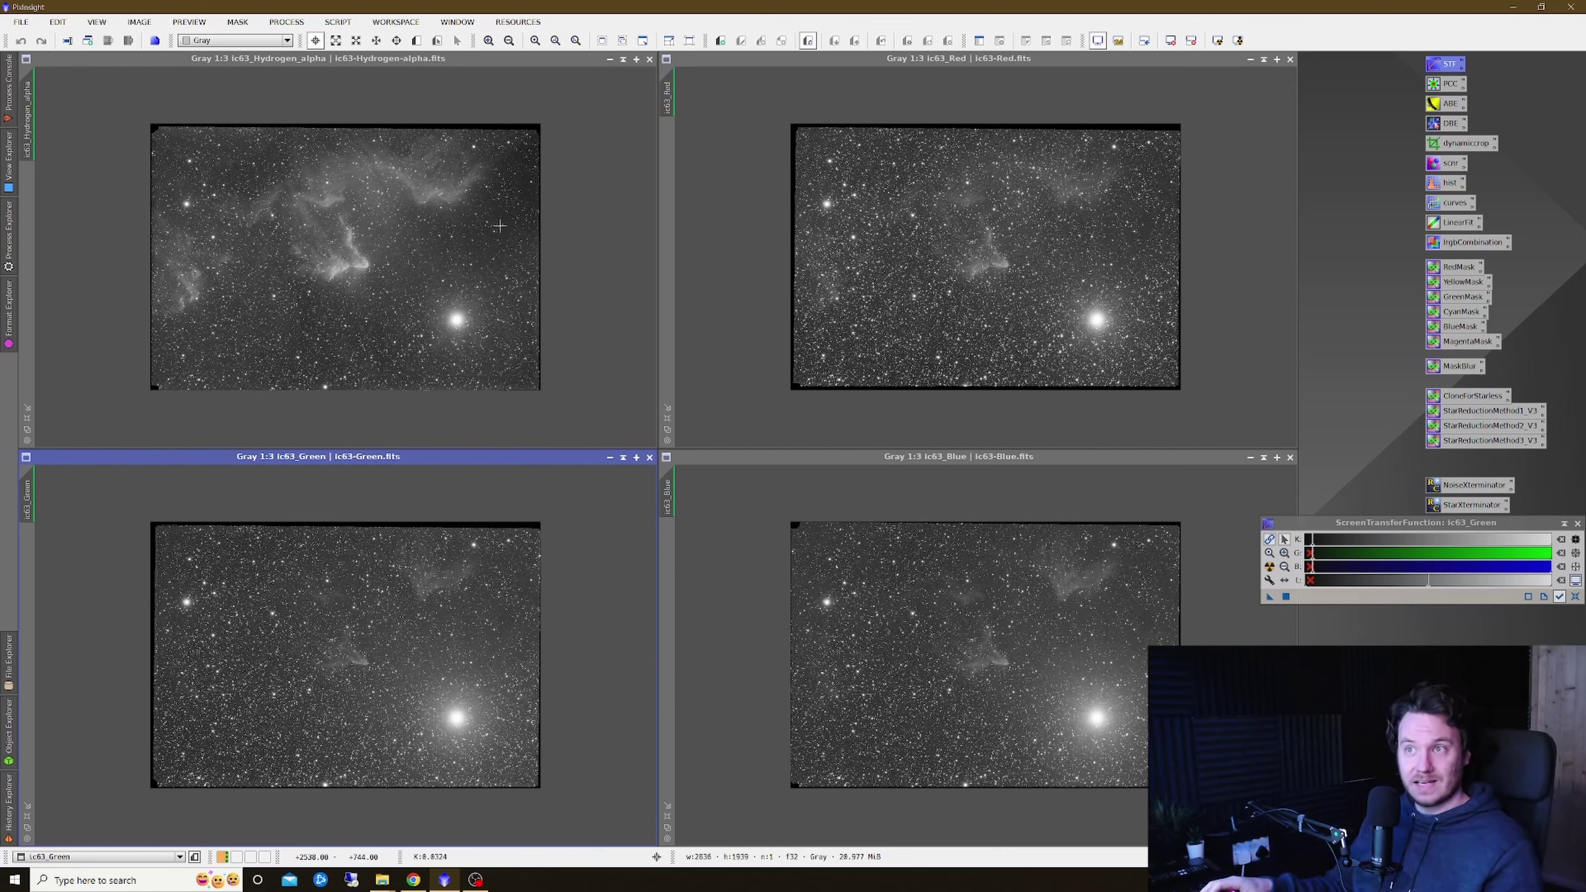
- Set up a DynamicCrop of 2698 × 1813 px on the hydrogen-alpha image that excludes the dark, noisy stacking borders
scroll(413, 133, "up", 5)
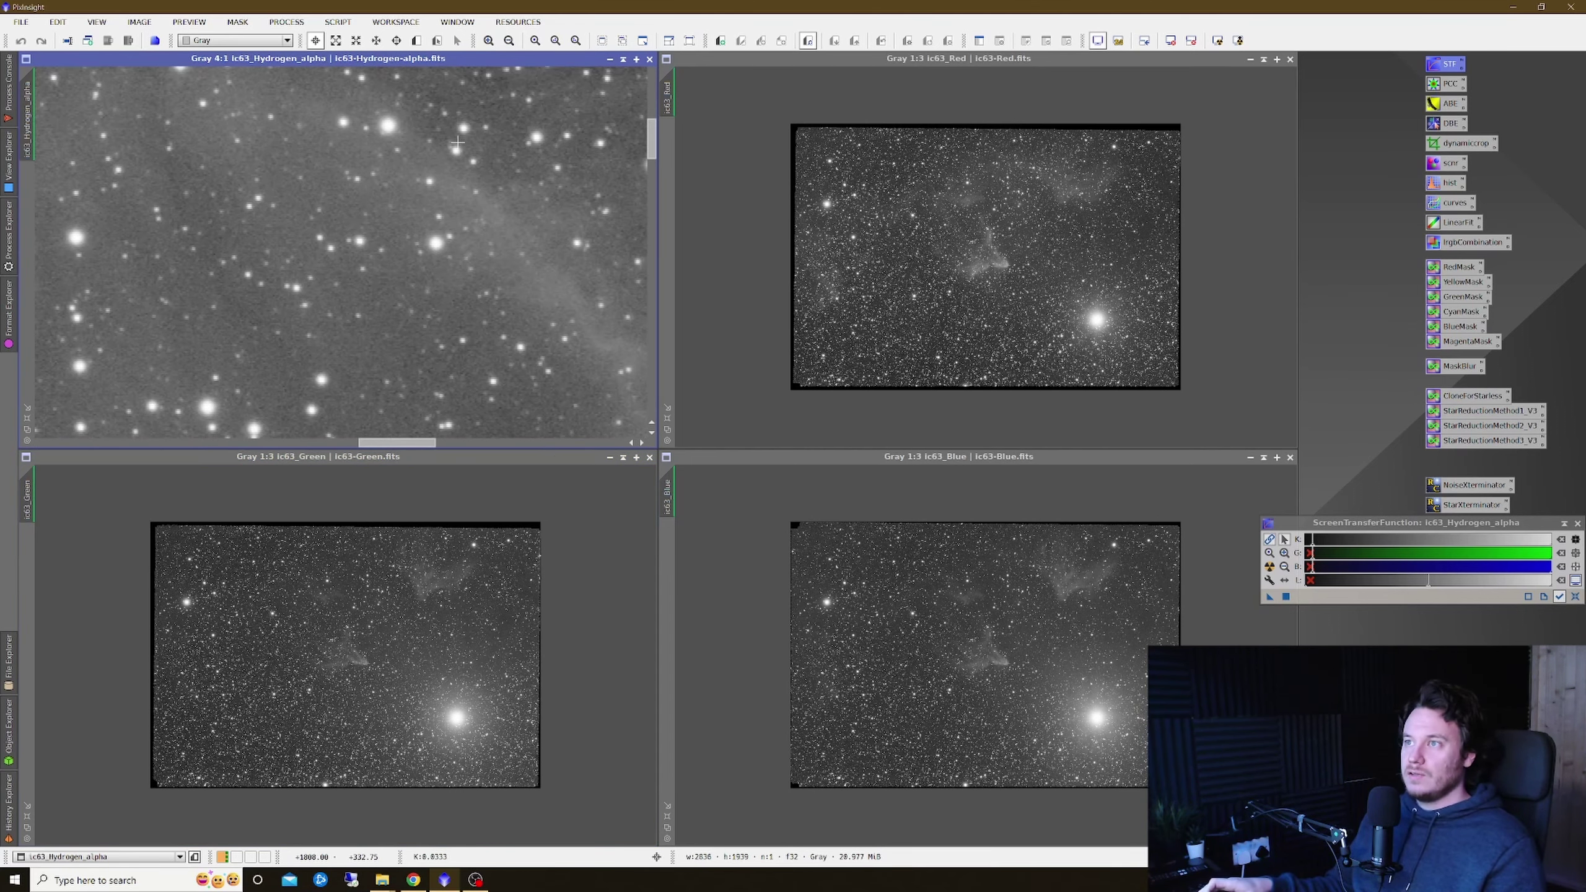
left_click_drag(654, 141, 655, 88)
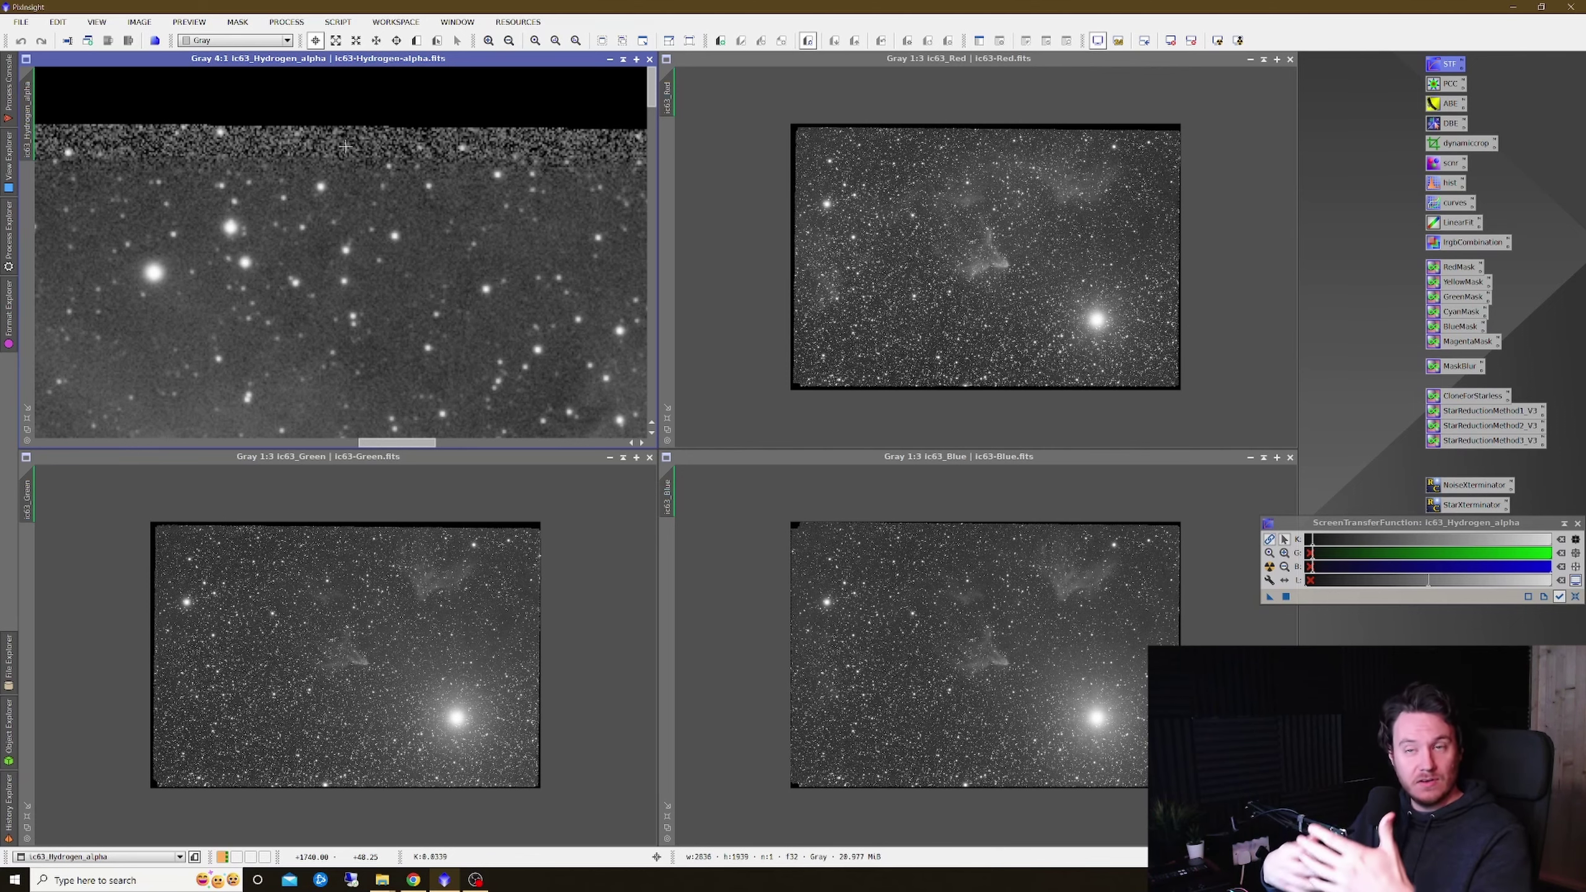
scroll(403, 153, "down", 5)
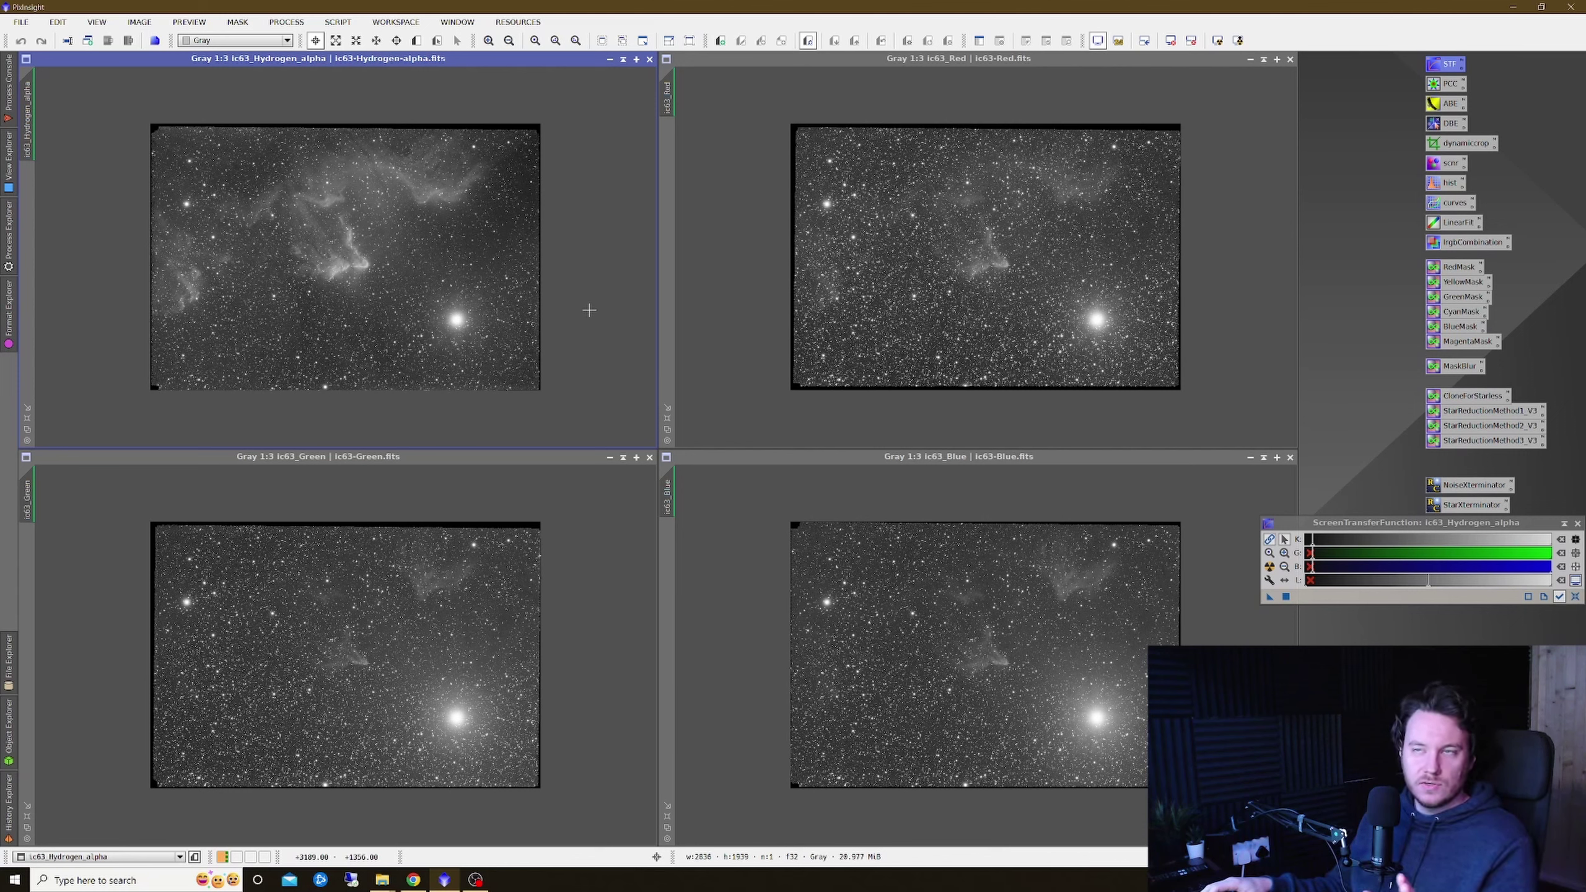
double_click(1469, 144)
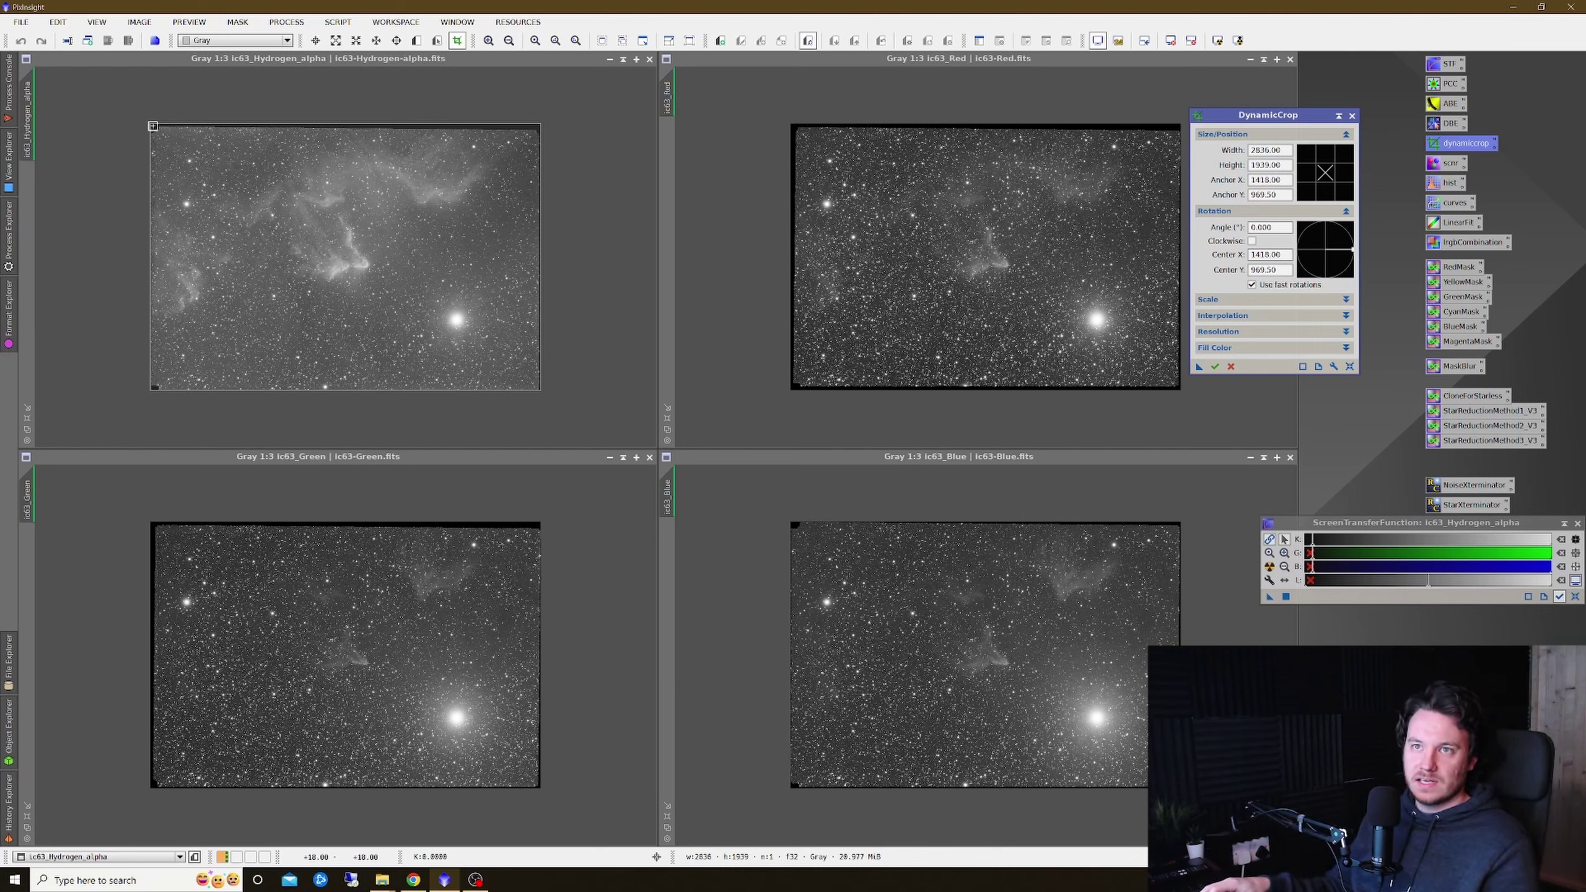
left_click_drag(149, 125, 161, 136)
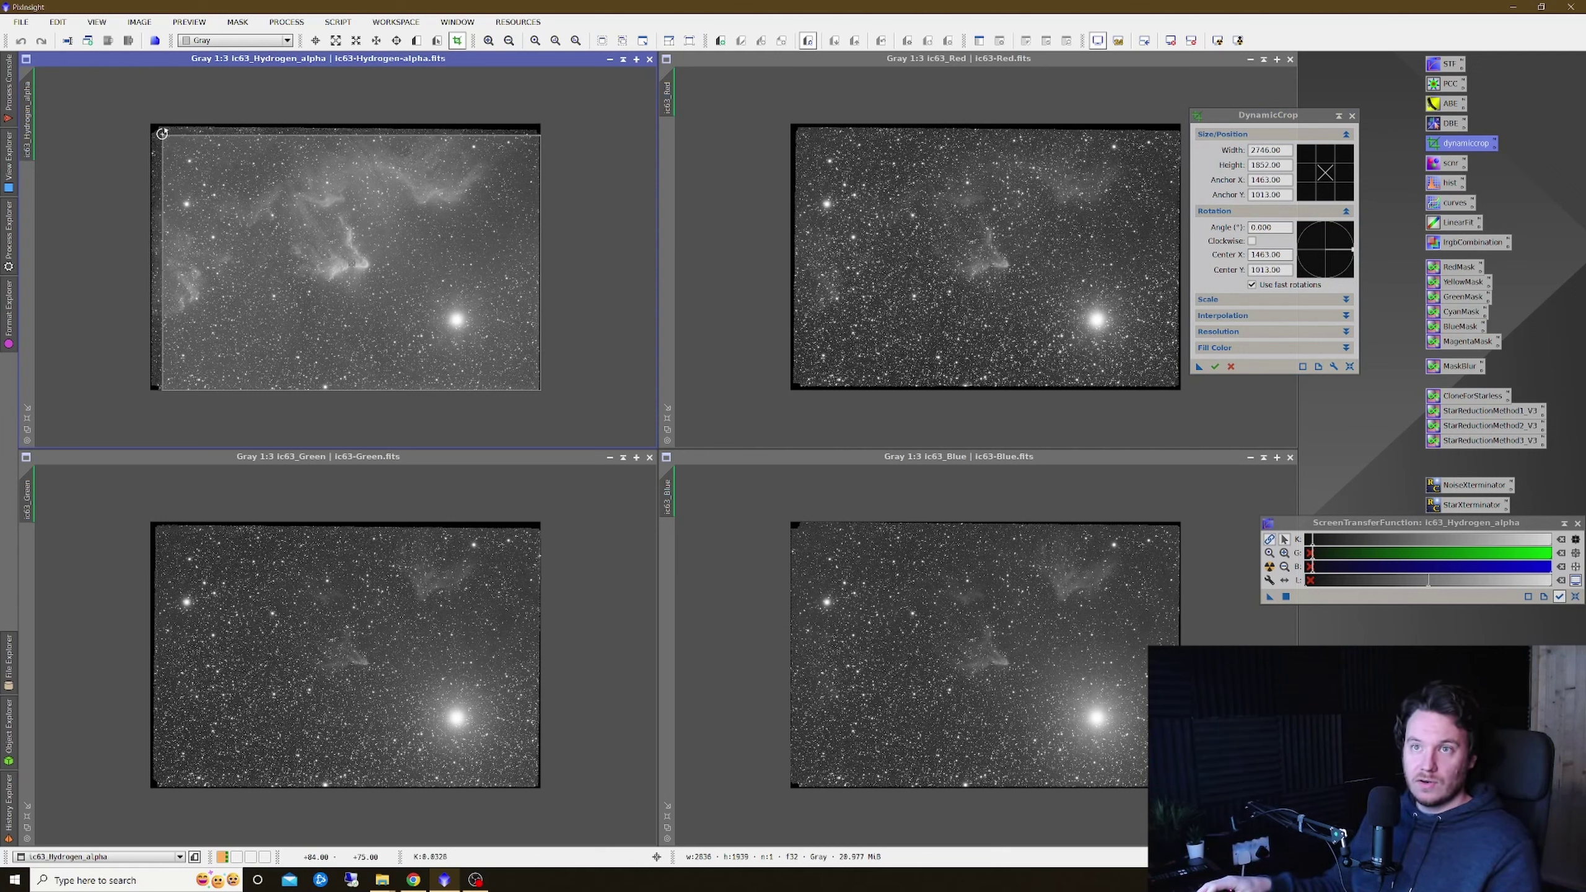
left_click_drag(161, 135, 158, 131)
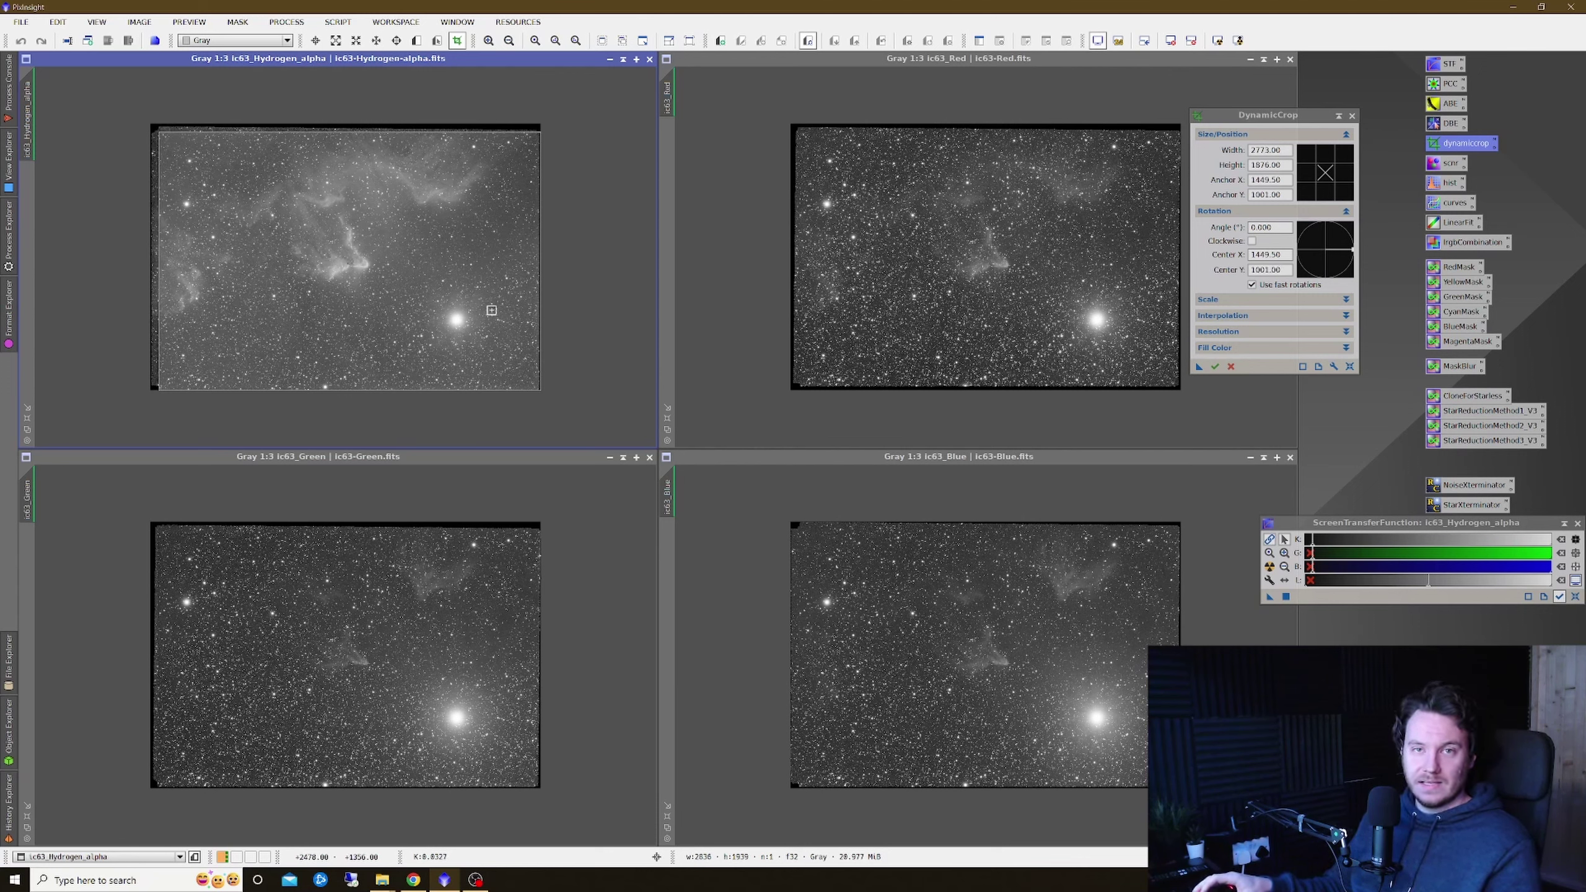
left_click_drag(541, 389, 531, 382)
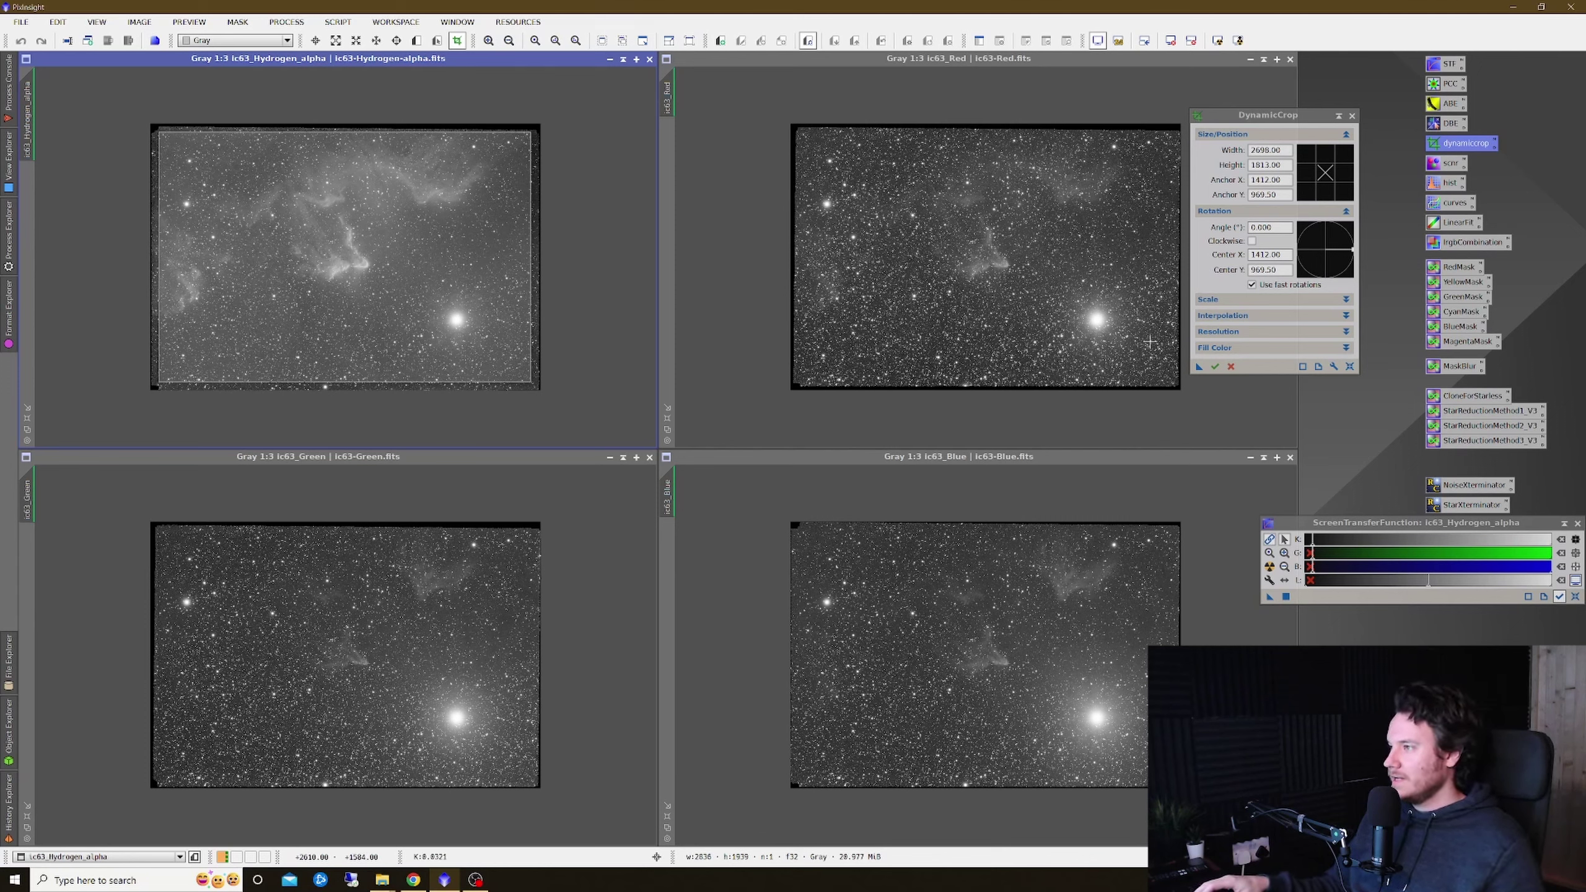
- Apply the same crop to the red, blue and green images, execute it on the hydrogen-alpha image and close DynamicCrop
left_click(1200, 368)
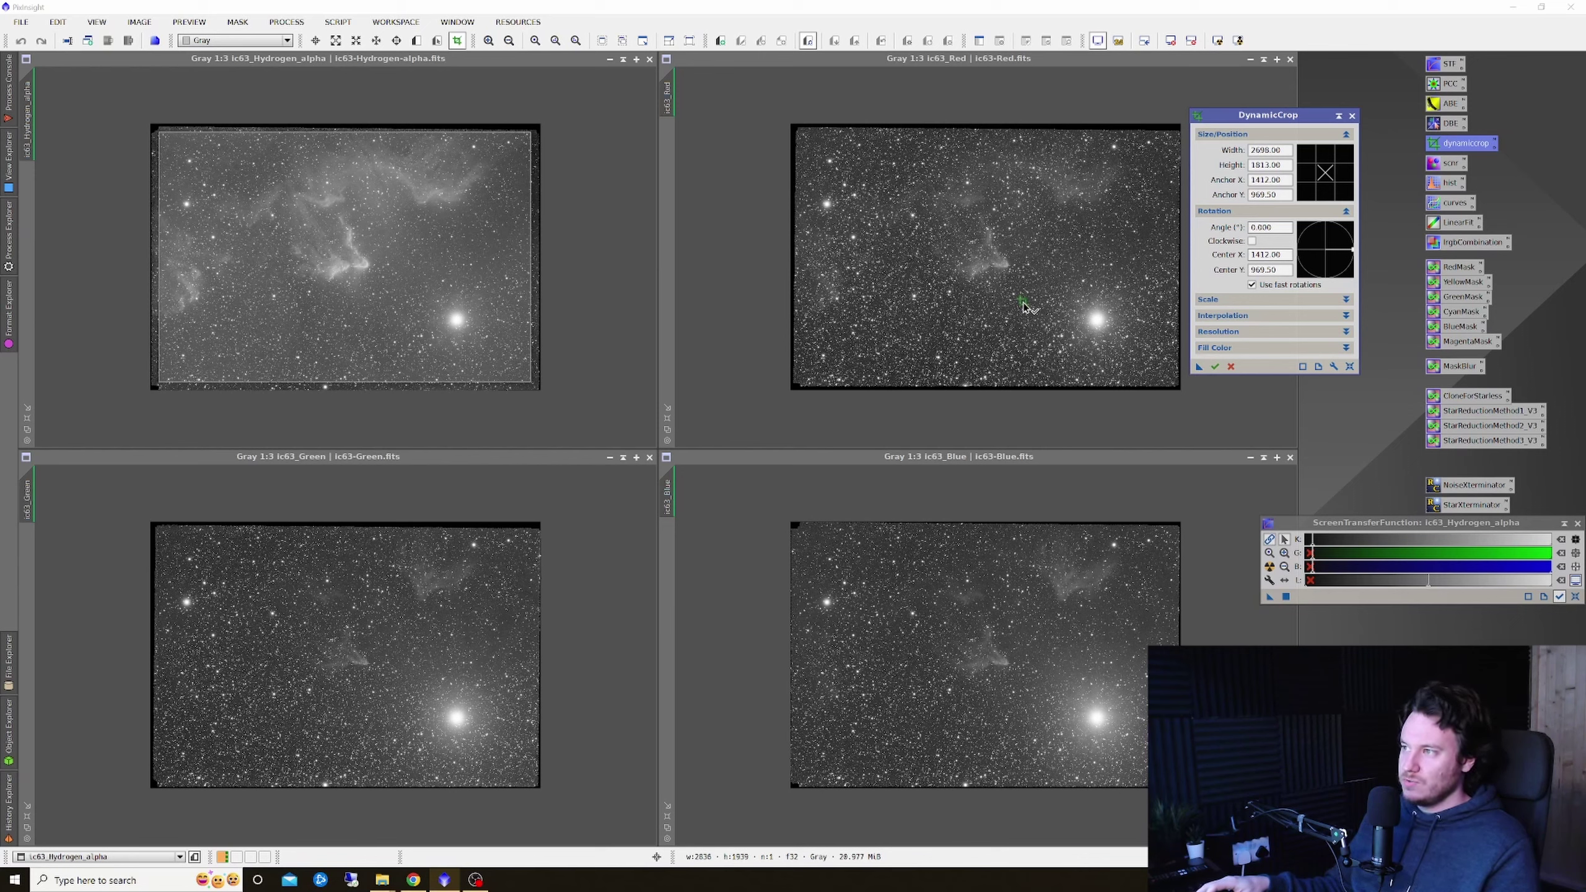
left_click_drag(1024, 306, 1025, 307)
left_click_drag(1199, 367, 995, 649)
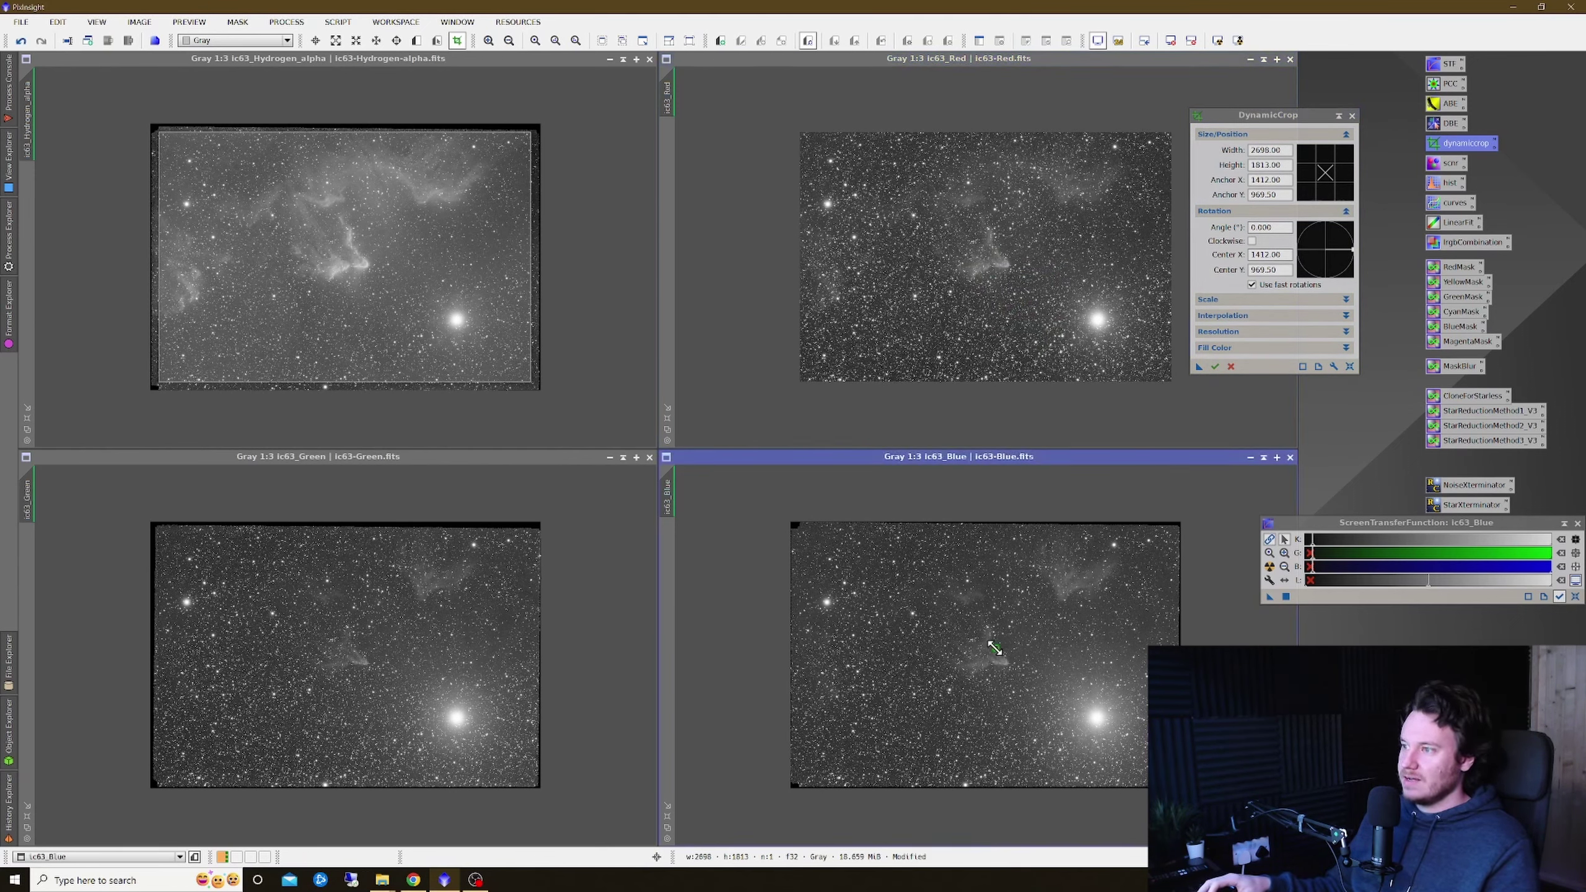
left_click_drag(1199, 367, 481, 608)
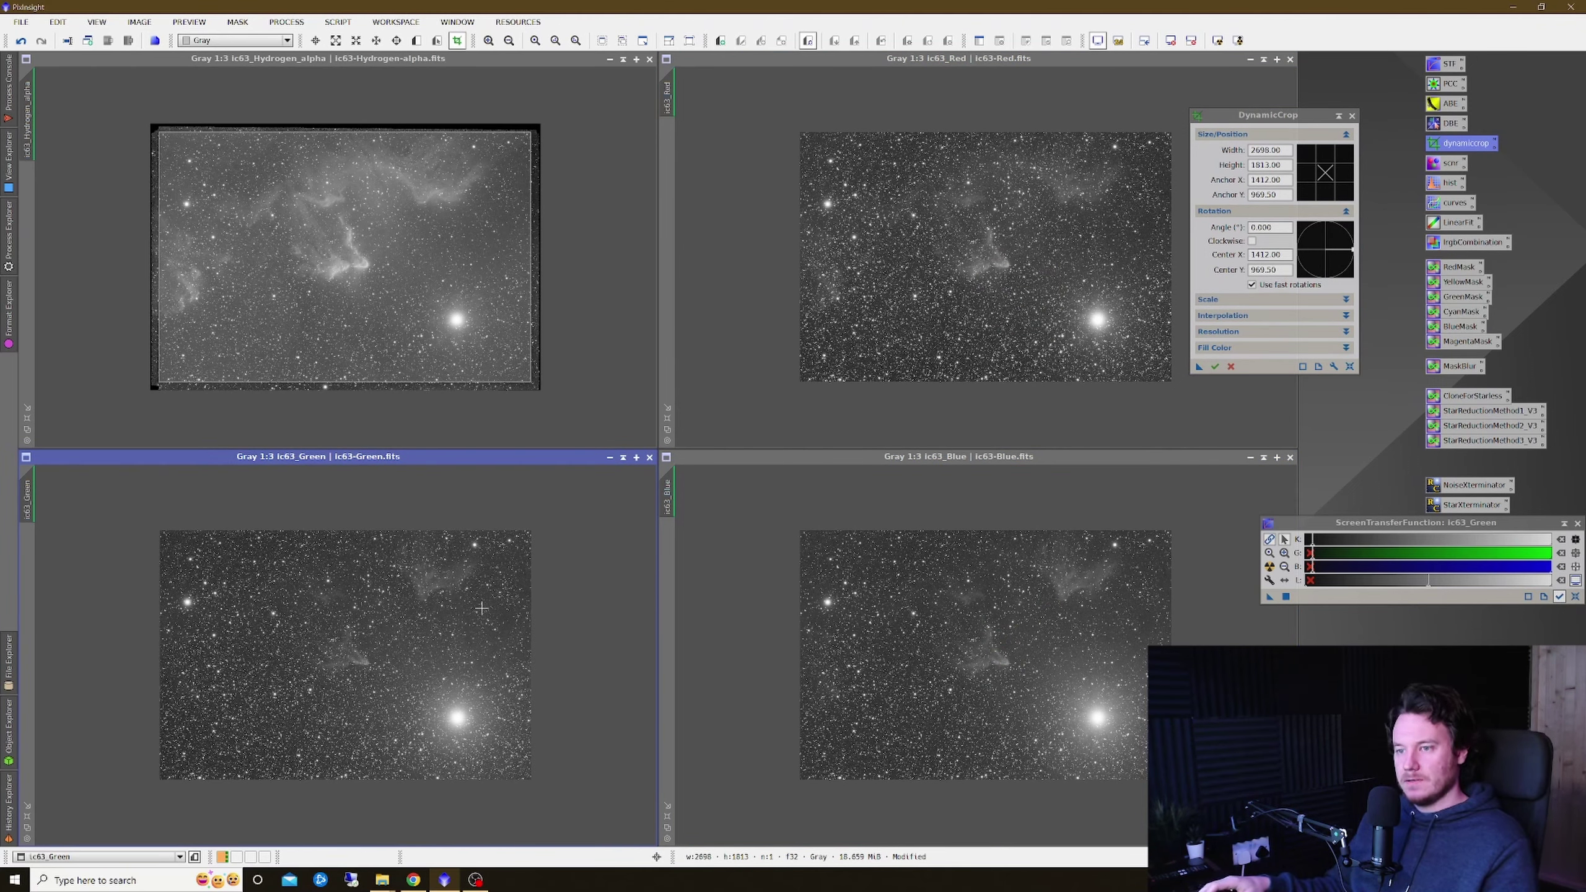
left_click(1215, 366)
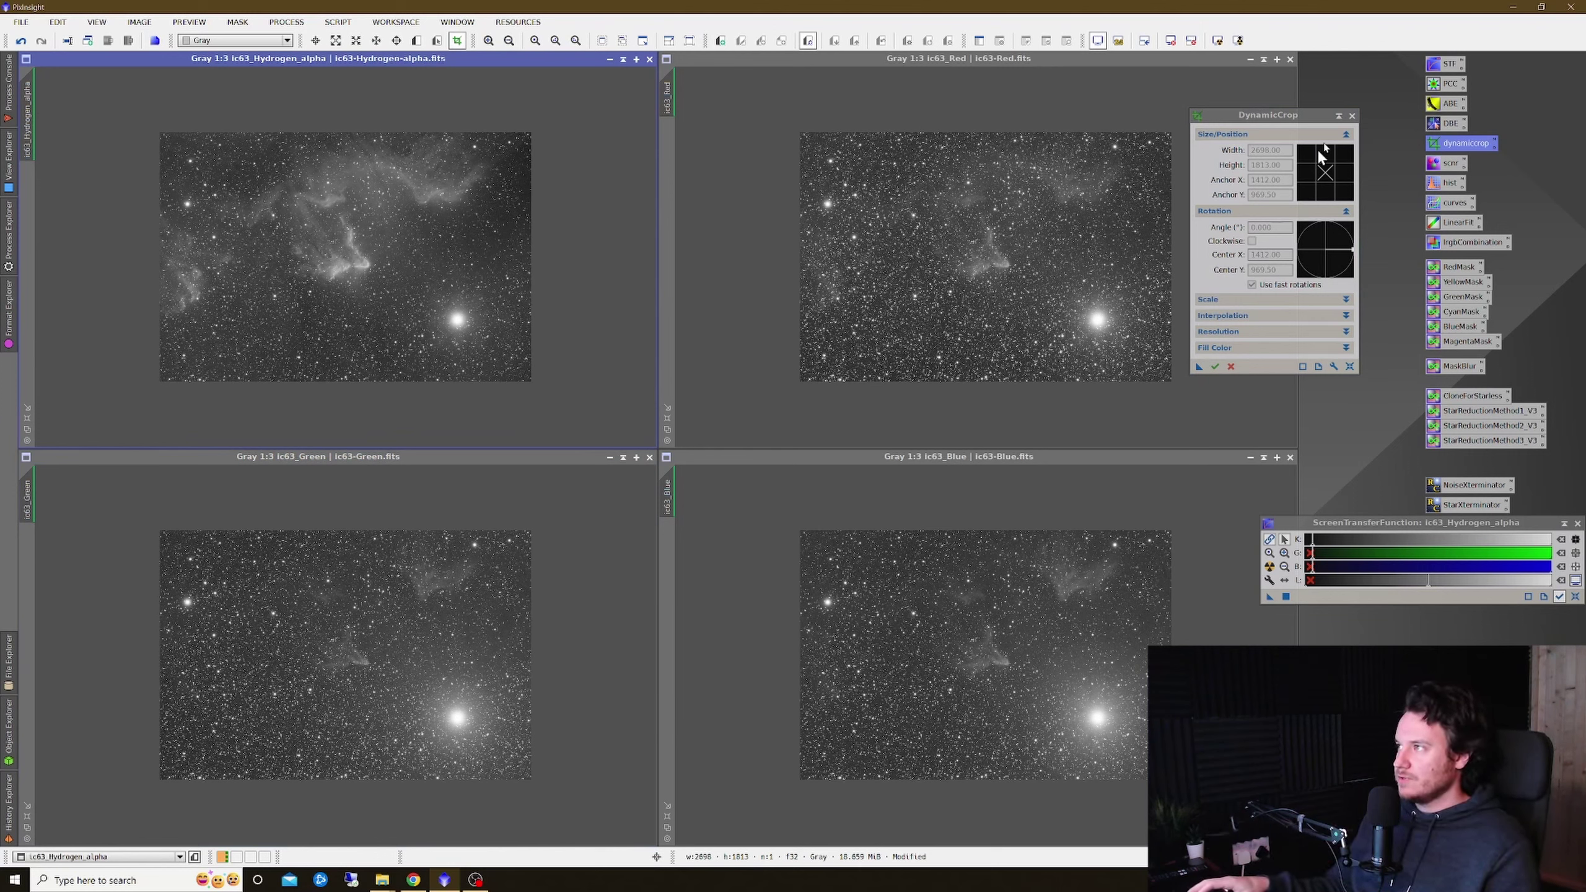
left_click(1352, 116)
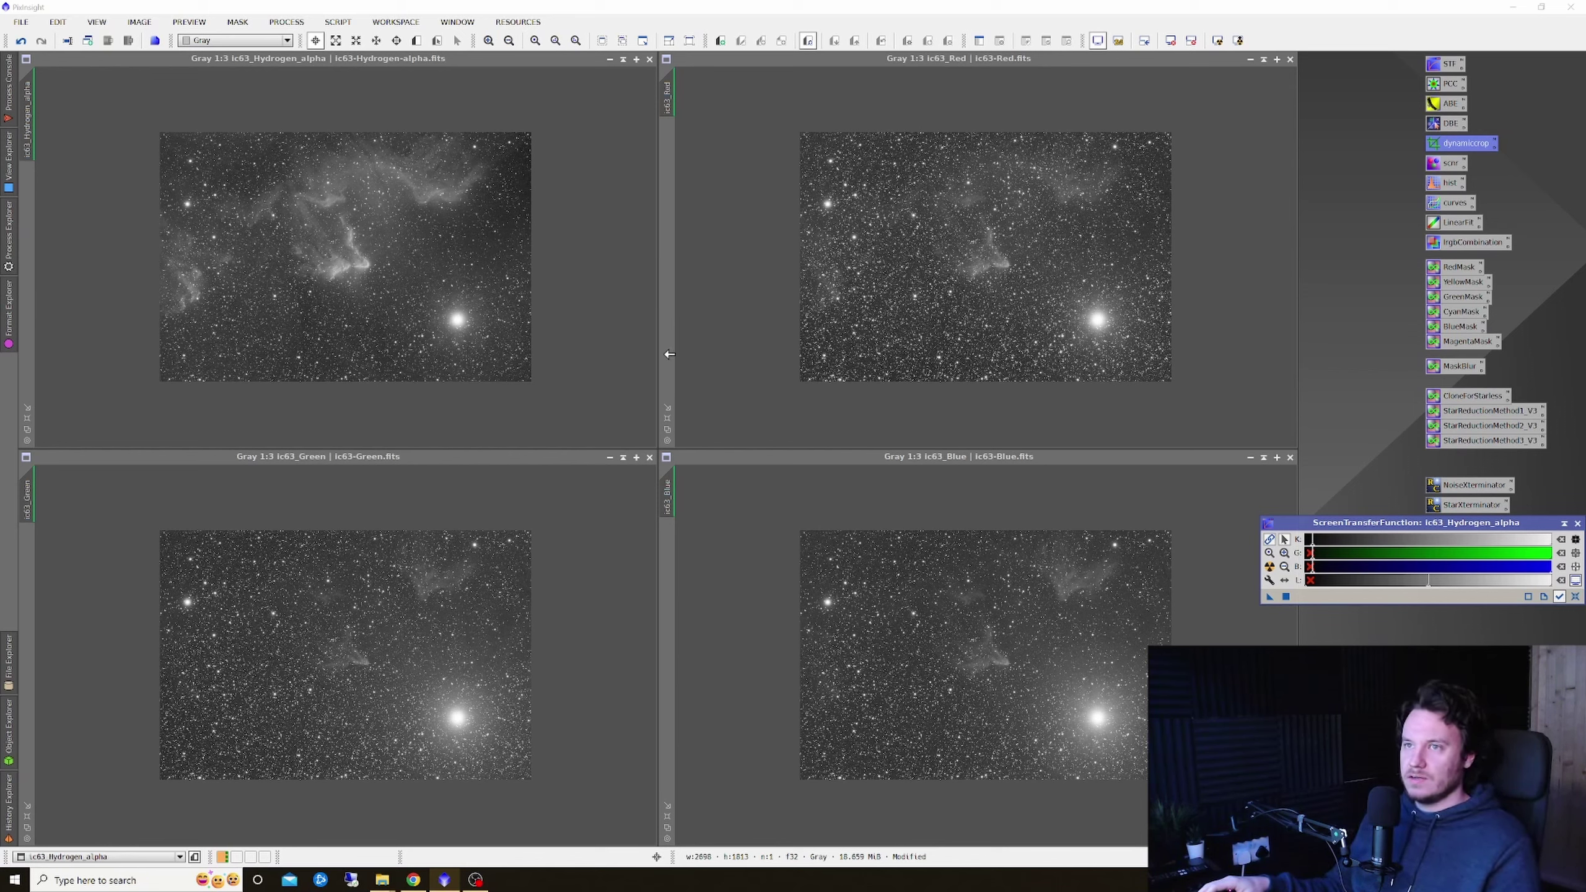
- Start DynamicBackgroundExtraction on the hydrogen-alpha image, with correction set to Subtraction and the background model discarded
left_click(589, 328)
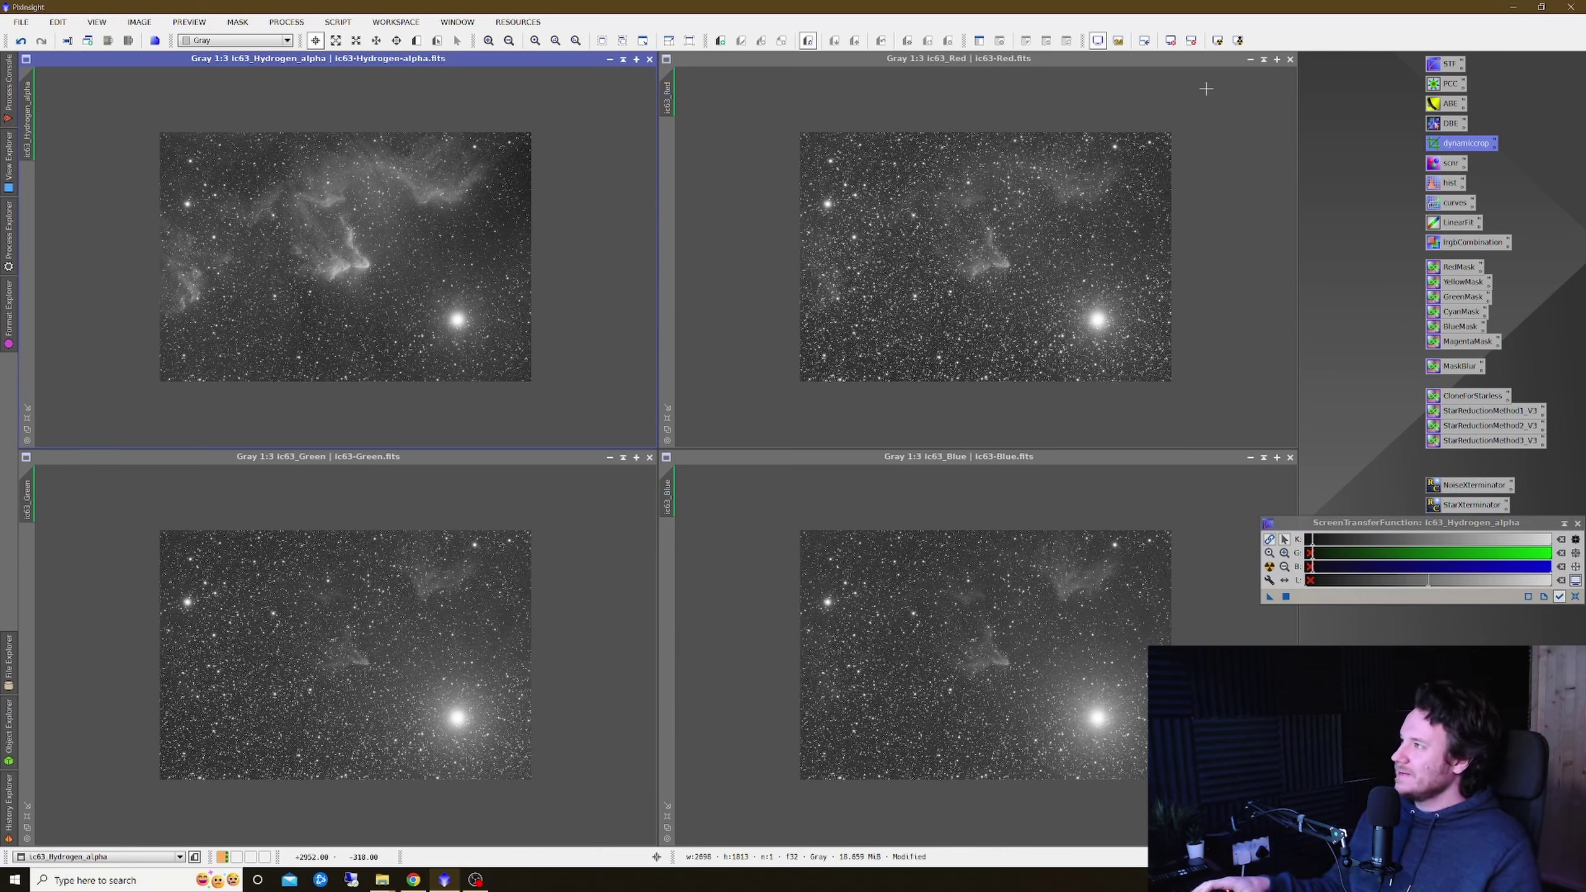
double_click(1439, 123)
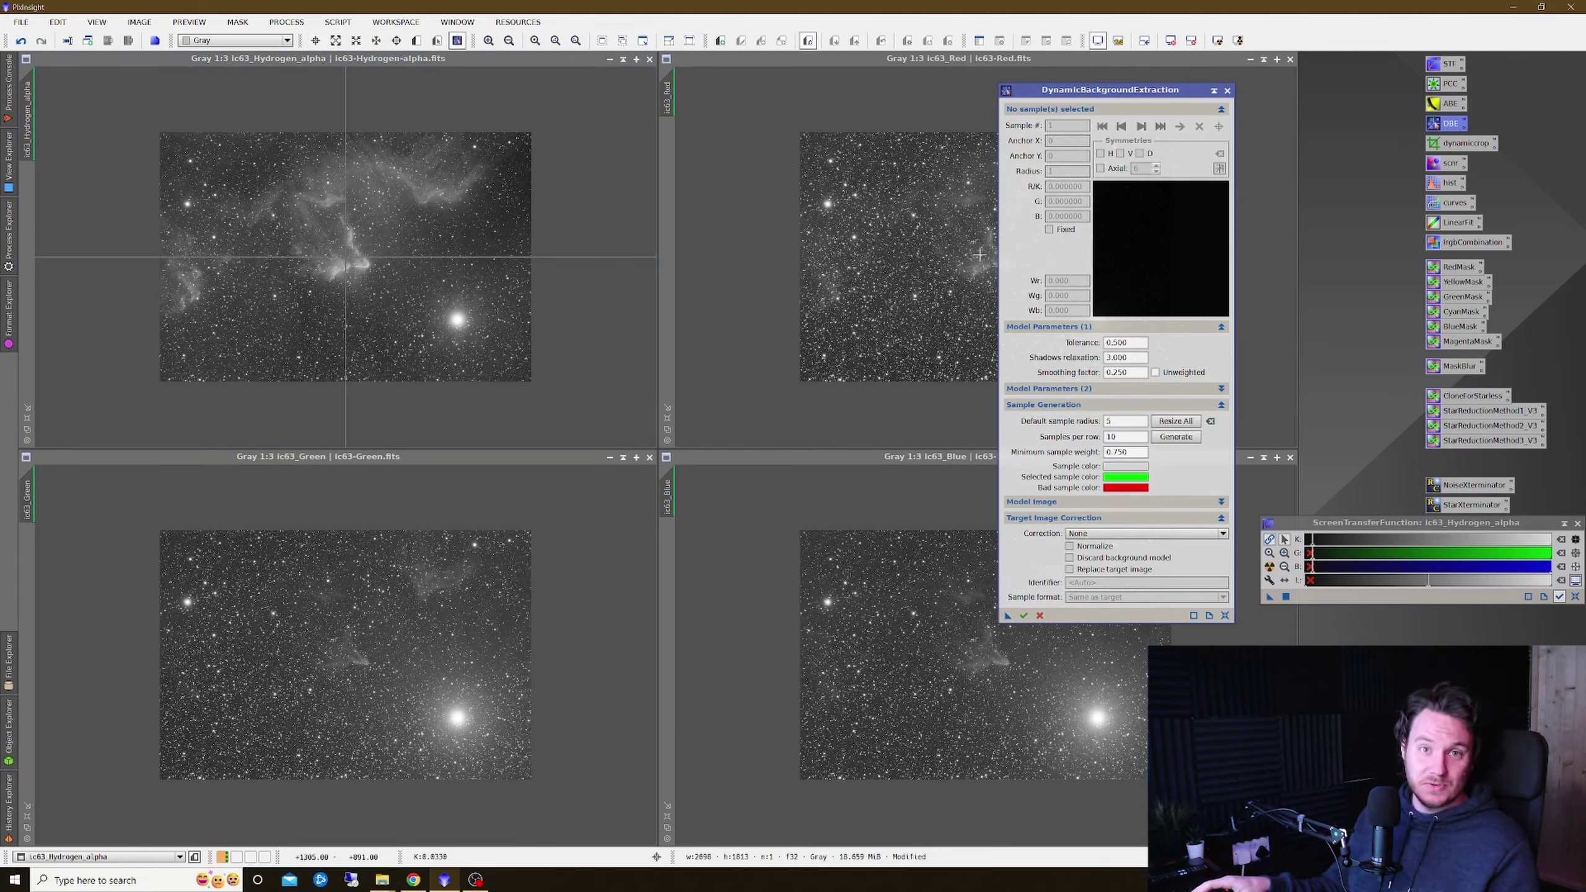
left_click_drag(1125, 94, 855, 123)
left_click(516, 62)
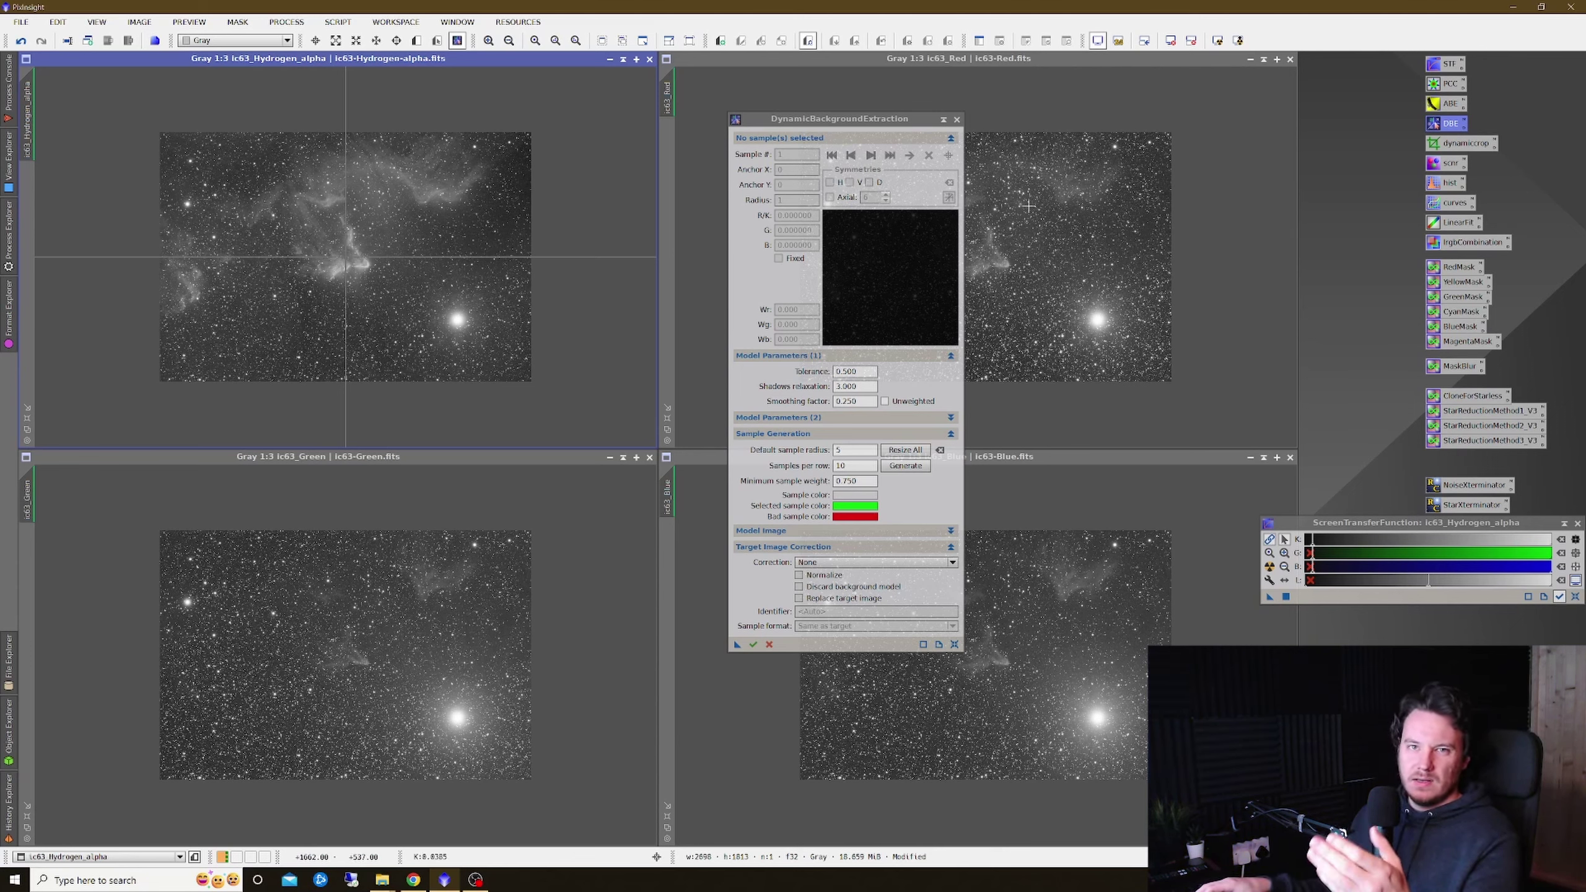
left_click_drag(871, 119, 746, 96)
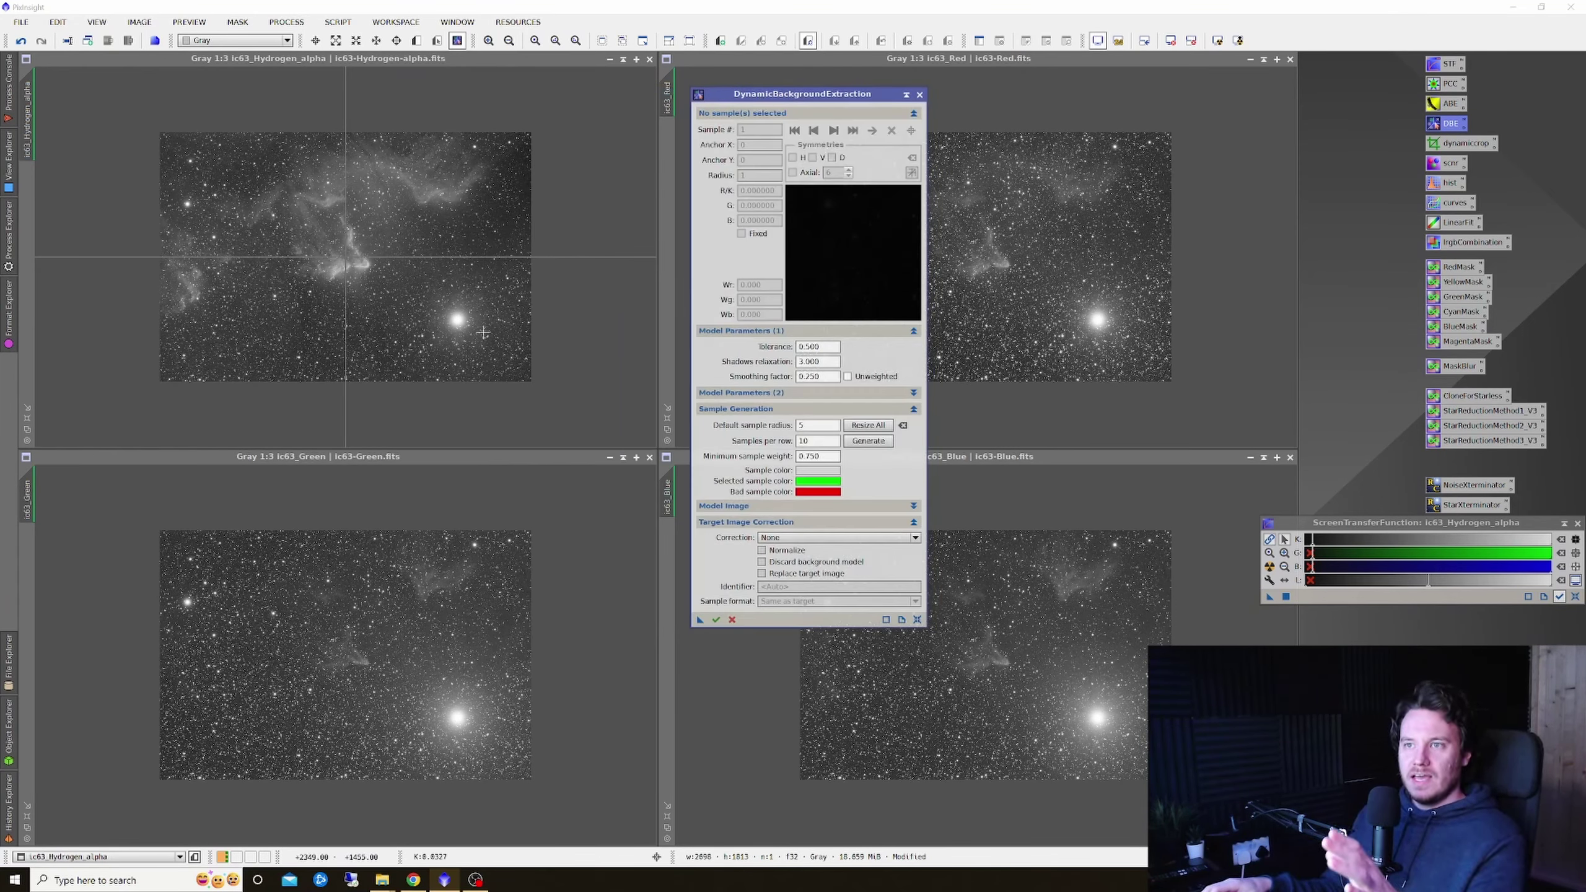
left_click(805, 539)
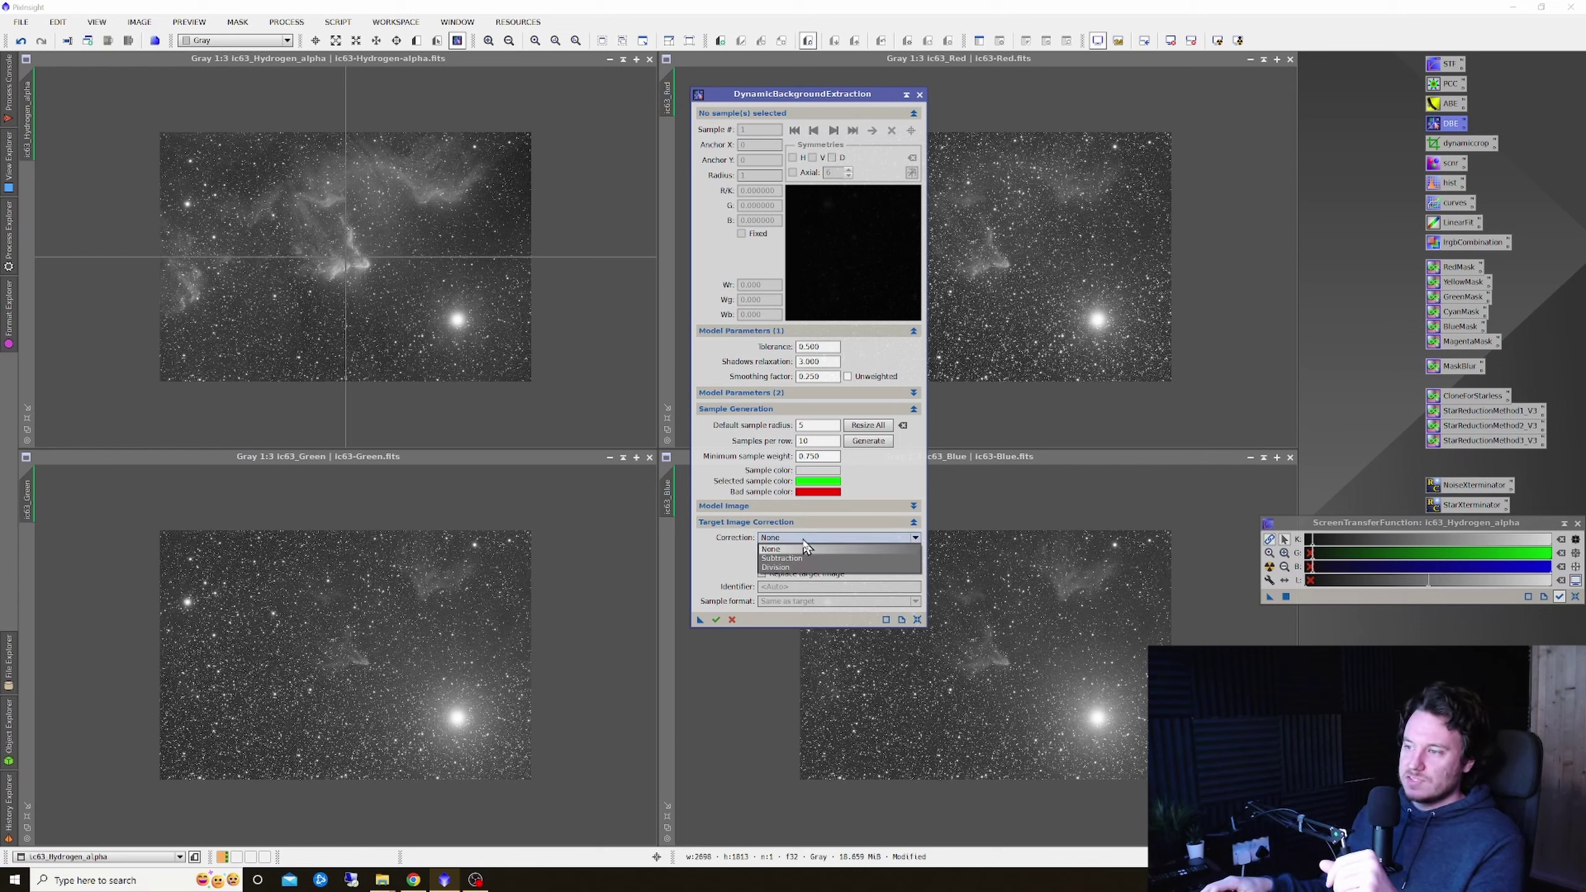
left_click(806, 558)
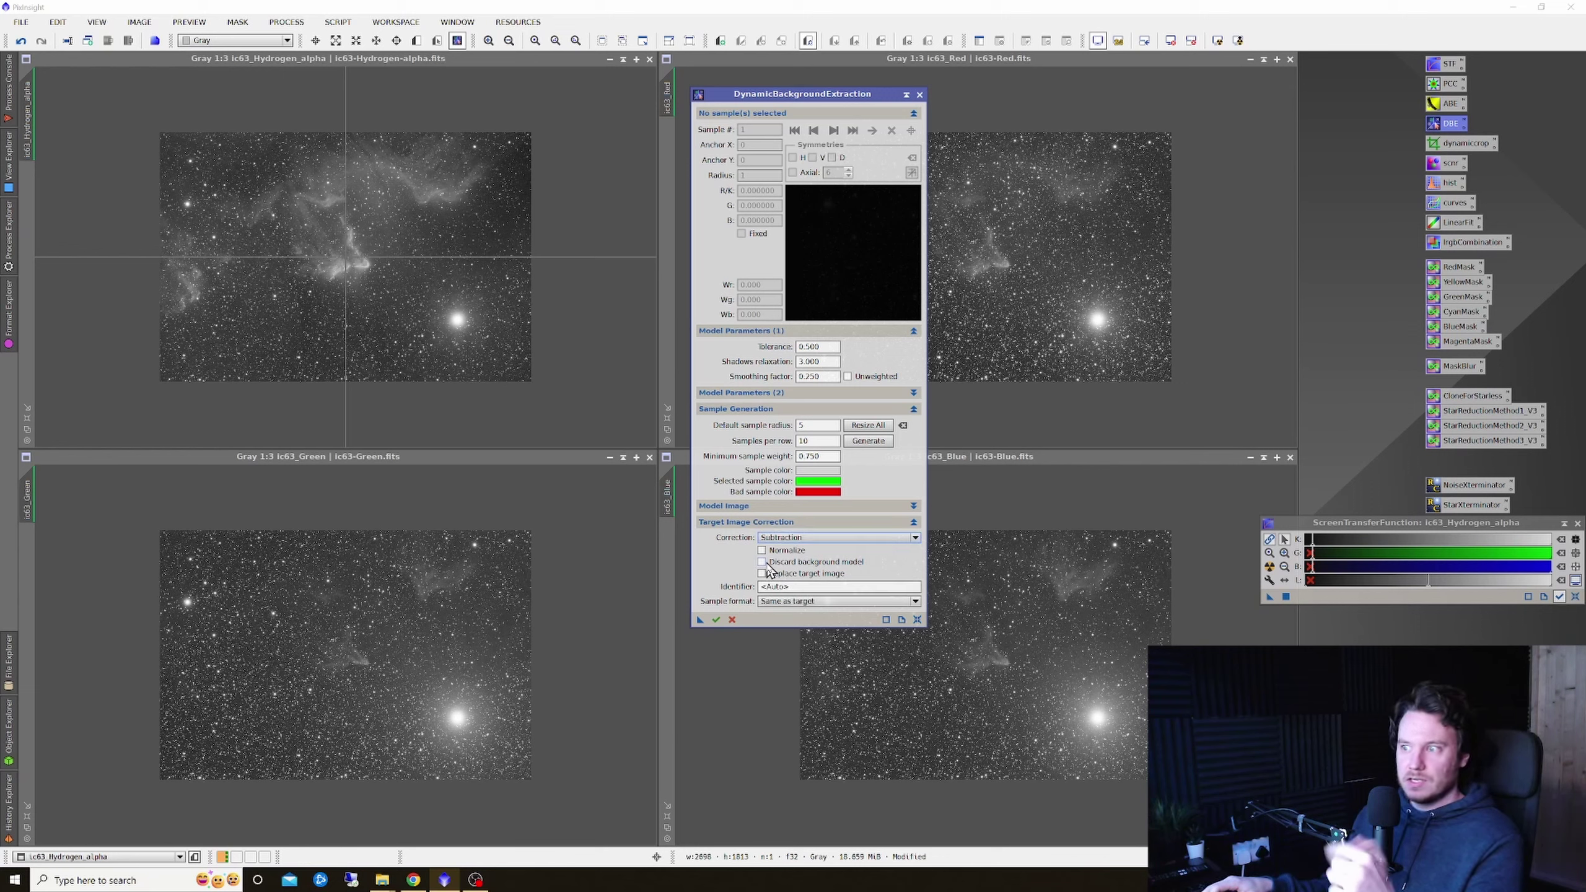
left_click(762, 563)
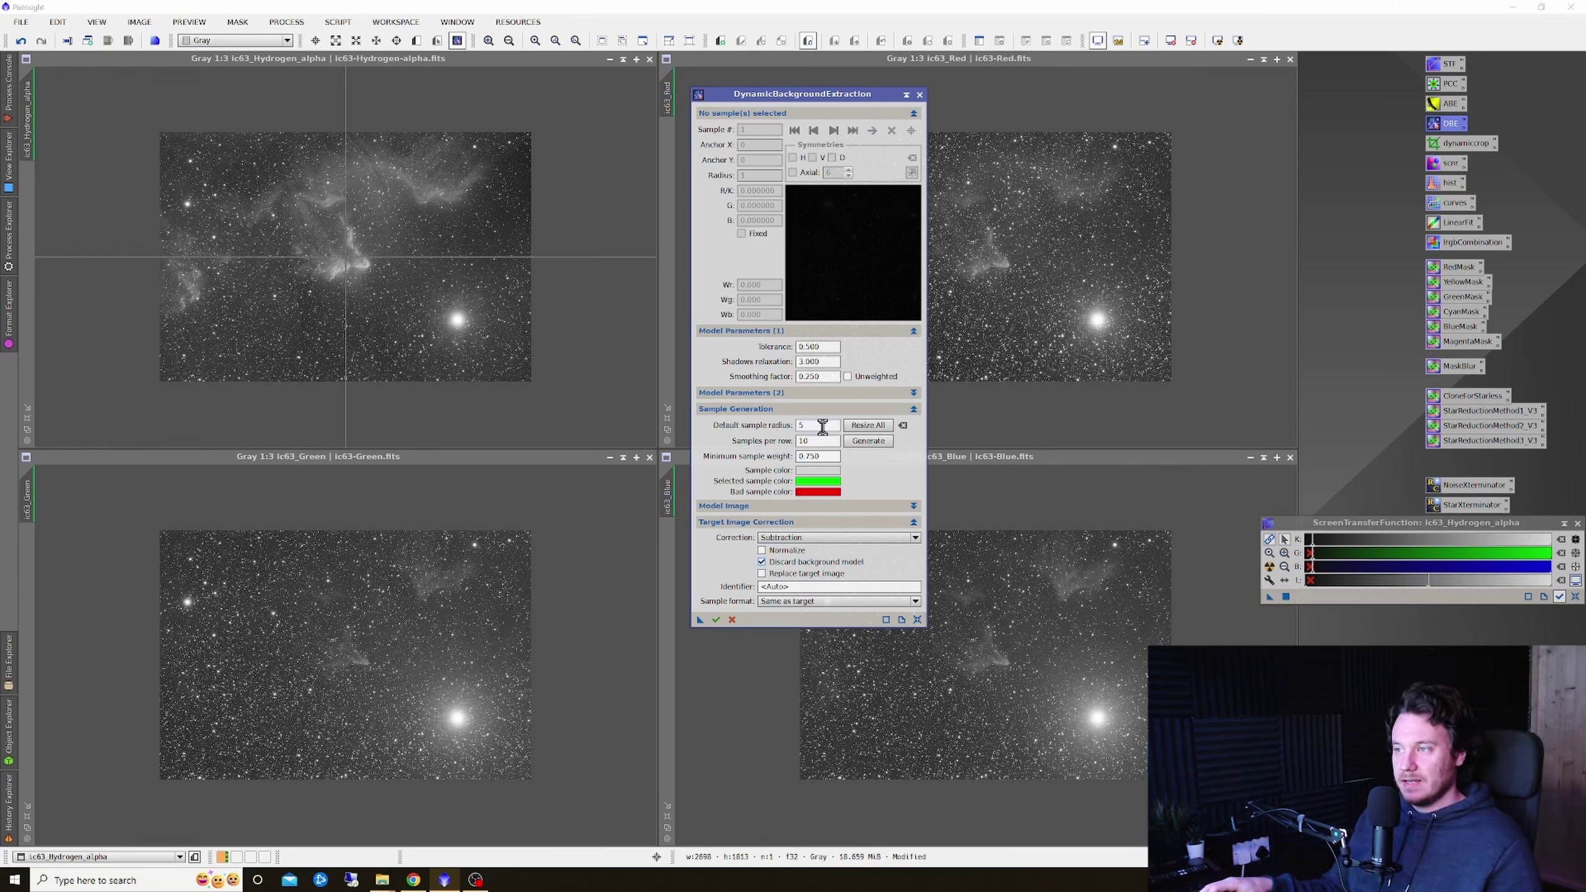
- Generate background samples at 10 per row on the hydrogen-alpha image and resize them all to a radius of 15
left_click(868, 441)
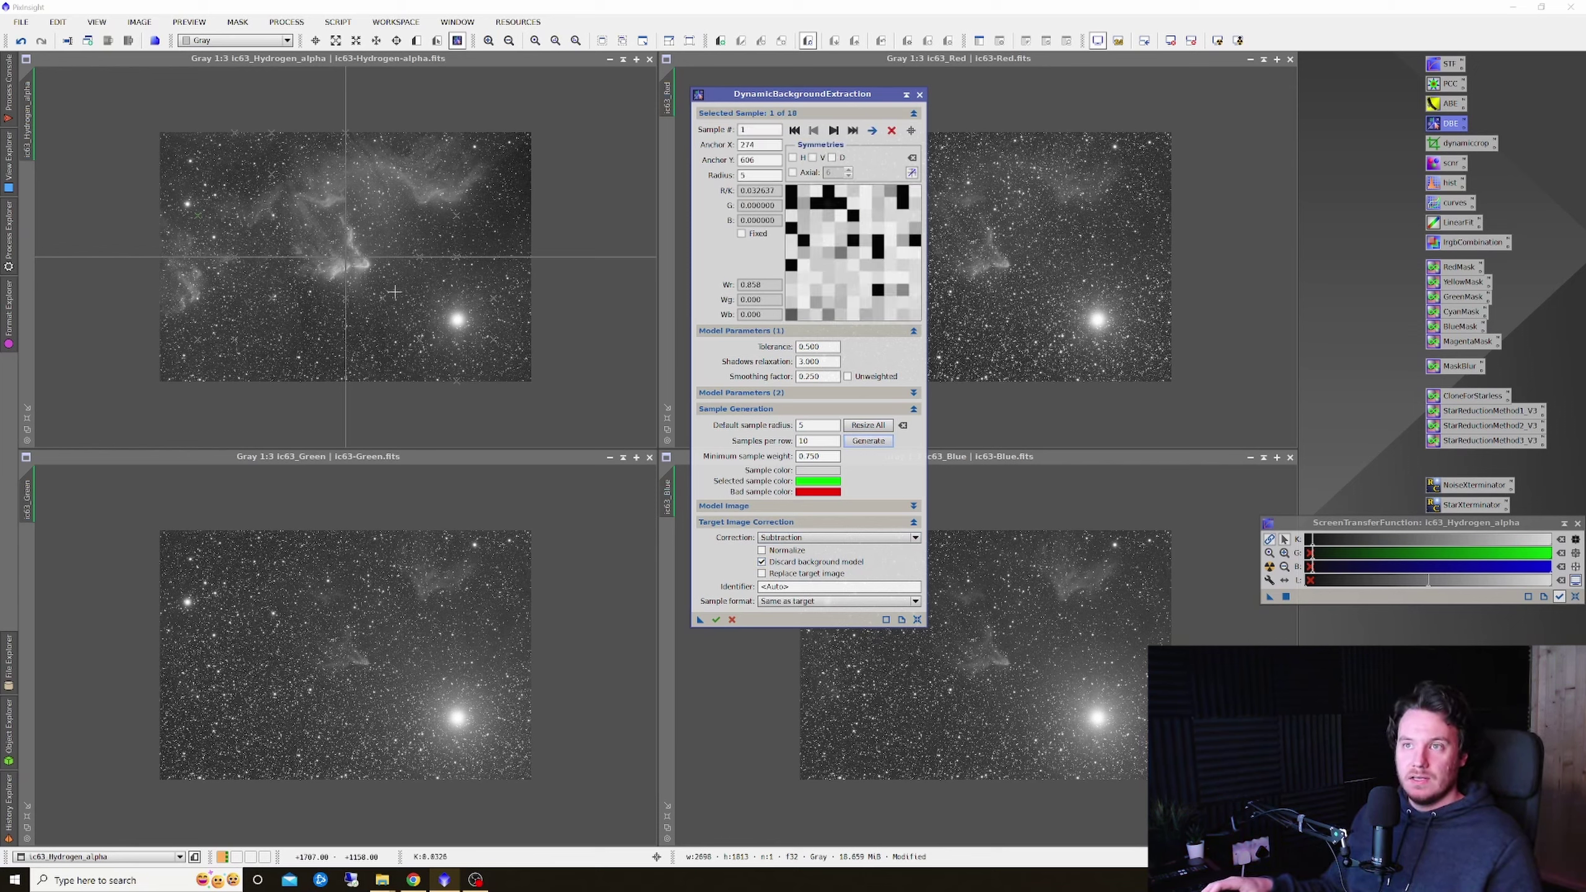
scroll(342, 245, "up", 1)
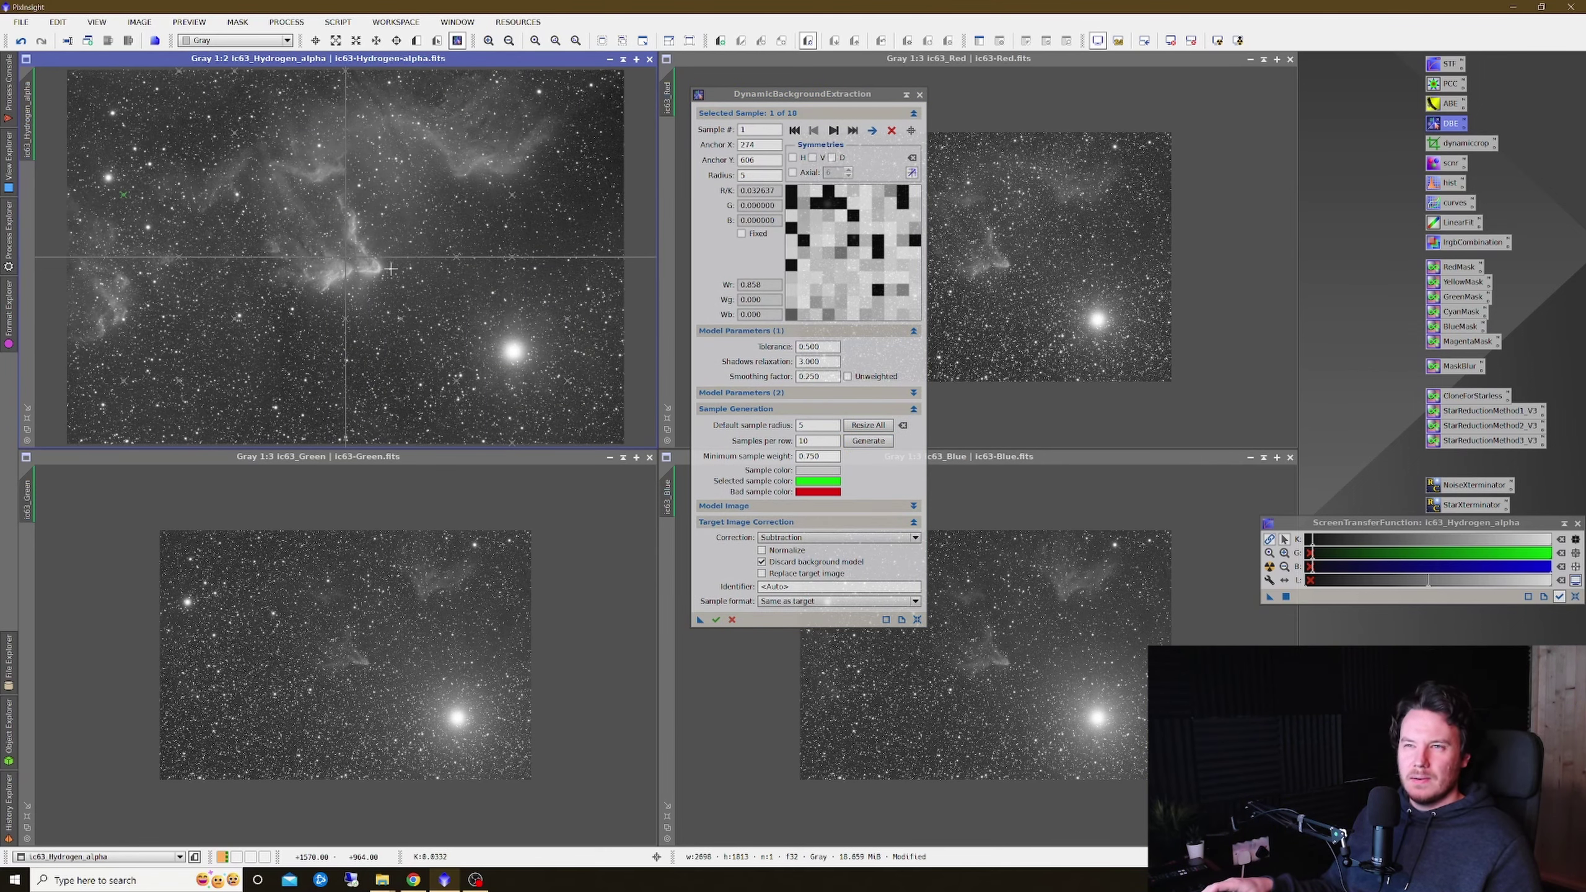
scroll(390, 269, "down", 1)
double_click(831, 425)
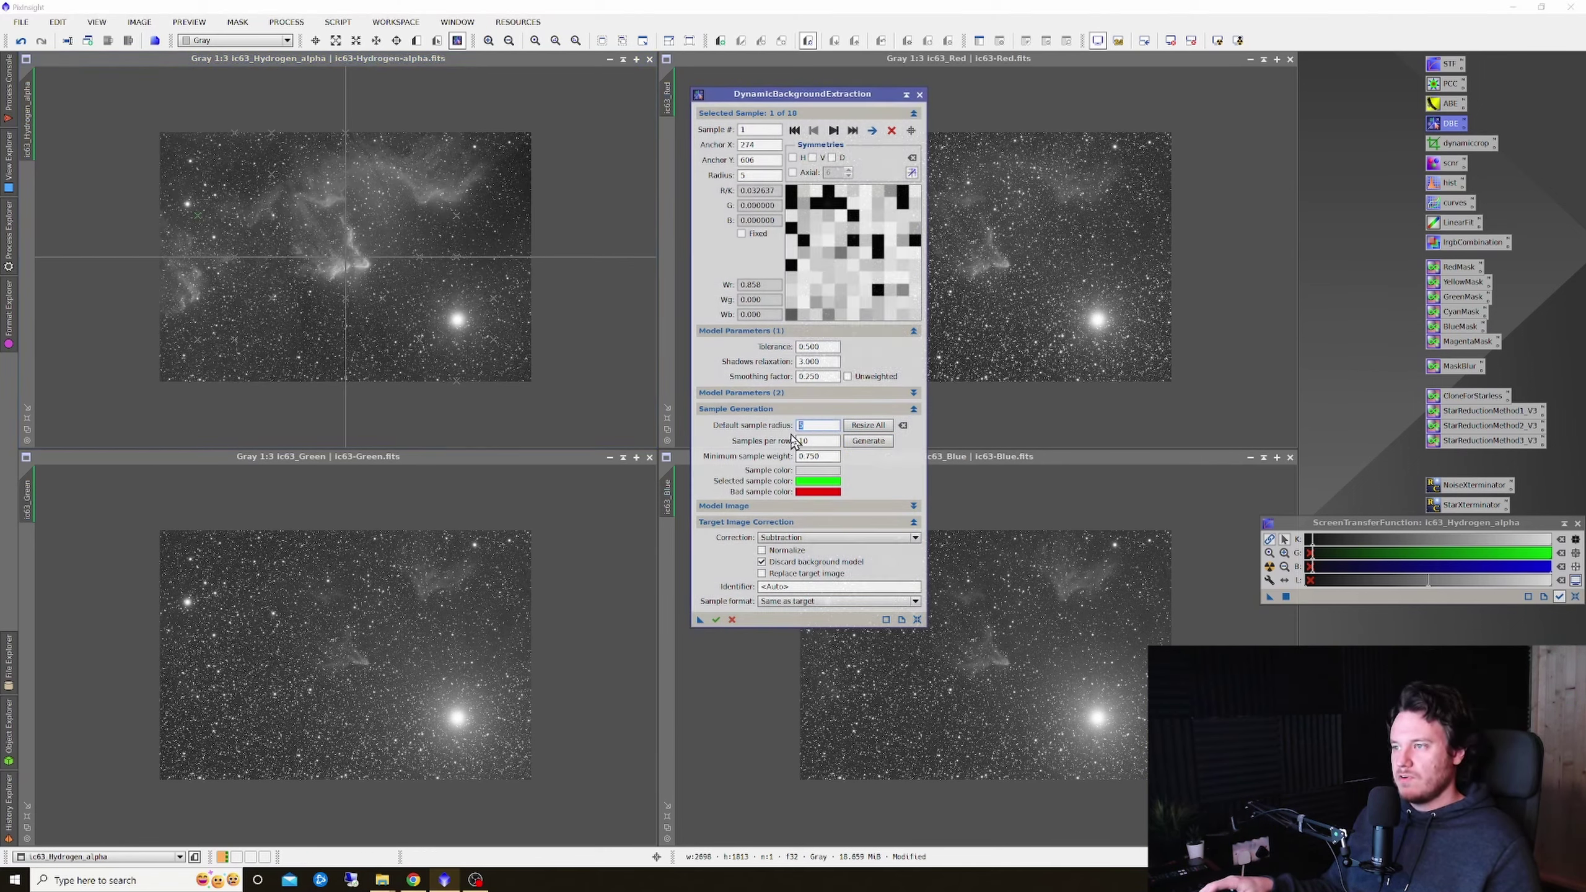
type("15")
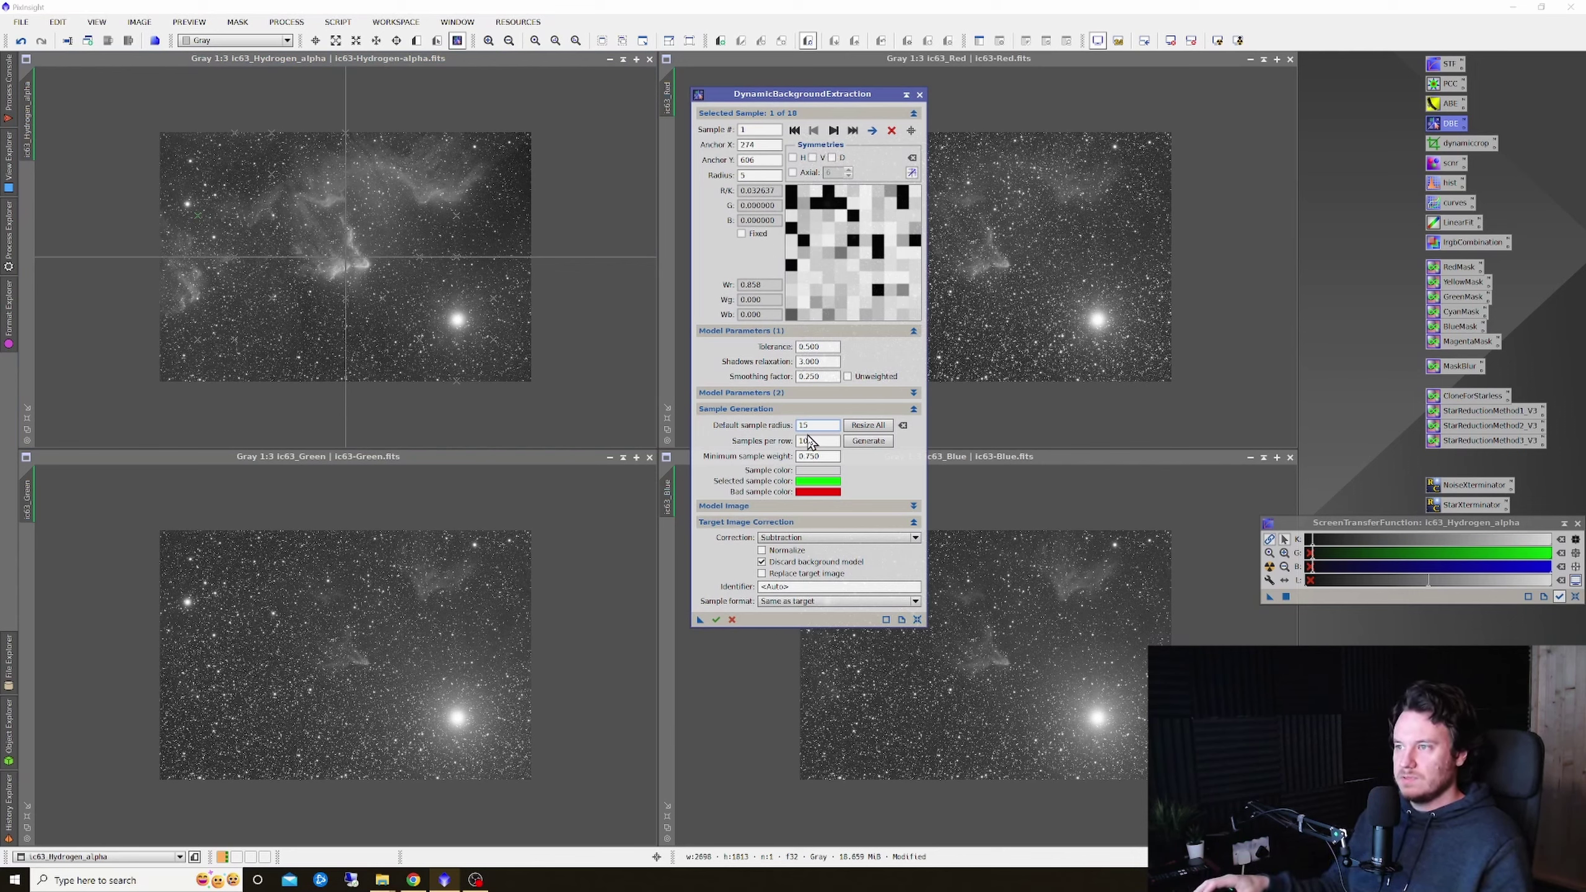
left_click(868, 425)
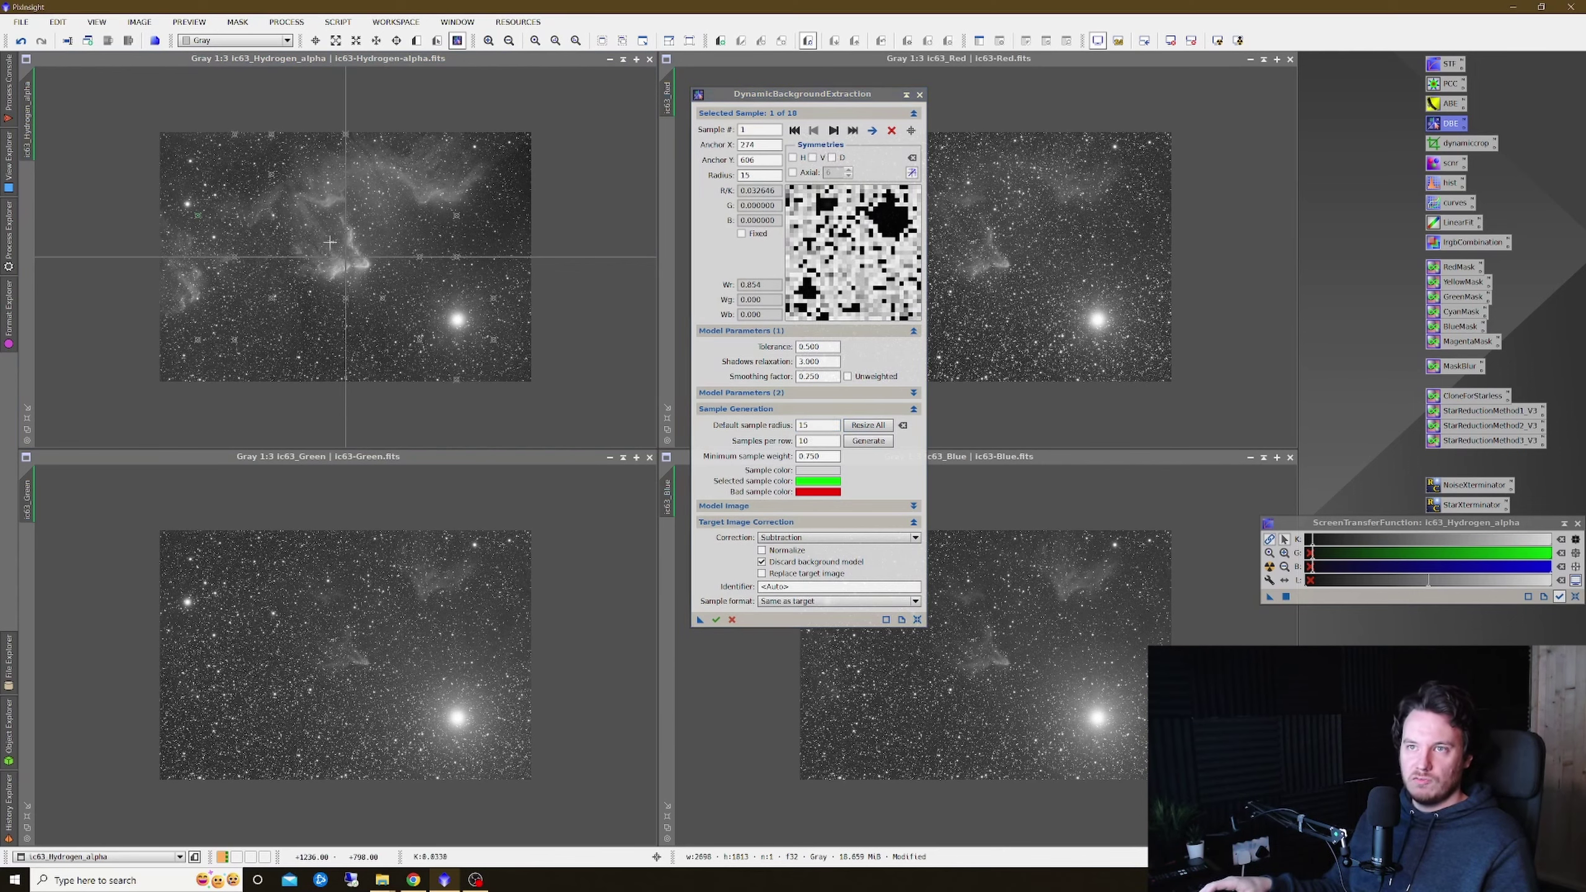
- Add seven background samples on nebula-free sky along the right and bottom edges of the hydrogen-alpha image
scroll(387, 250, "up", 1)
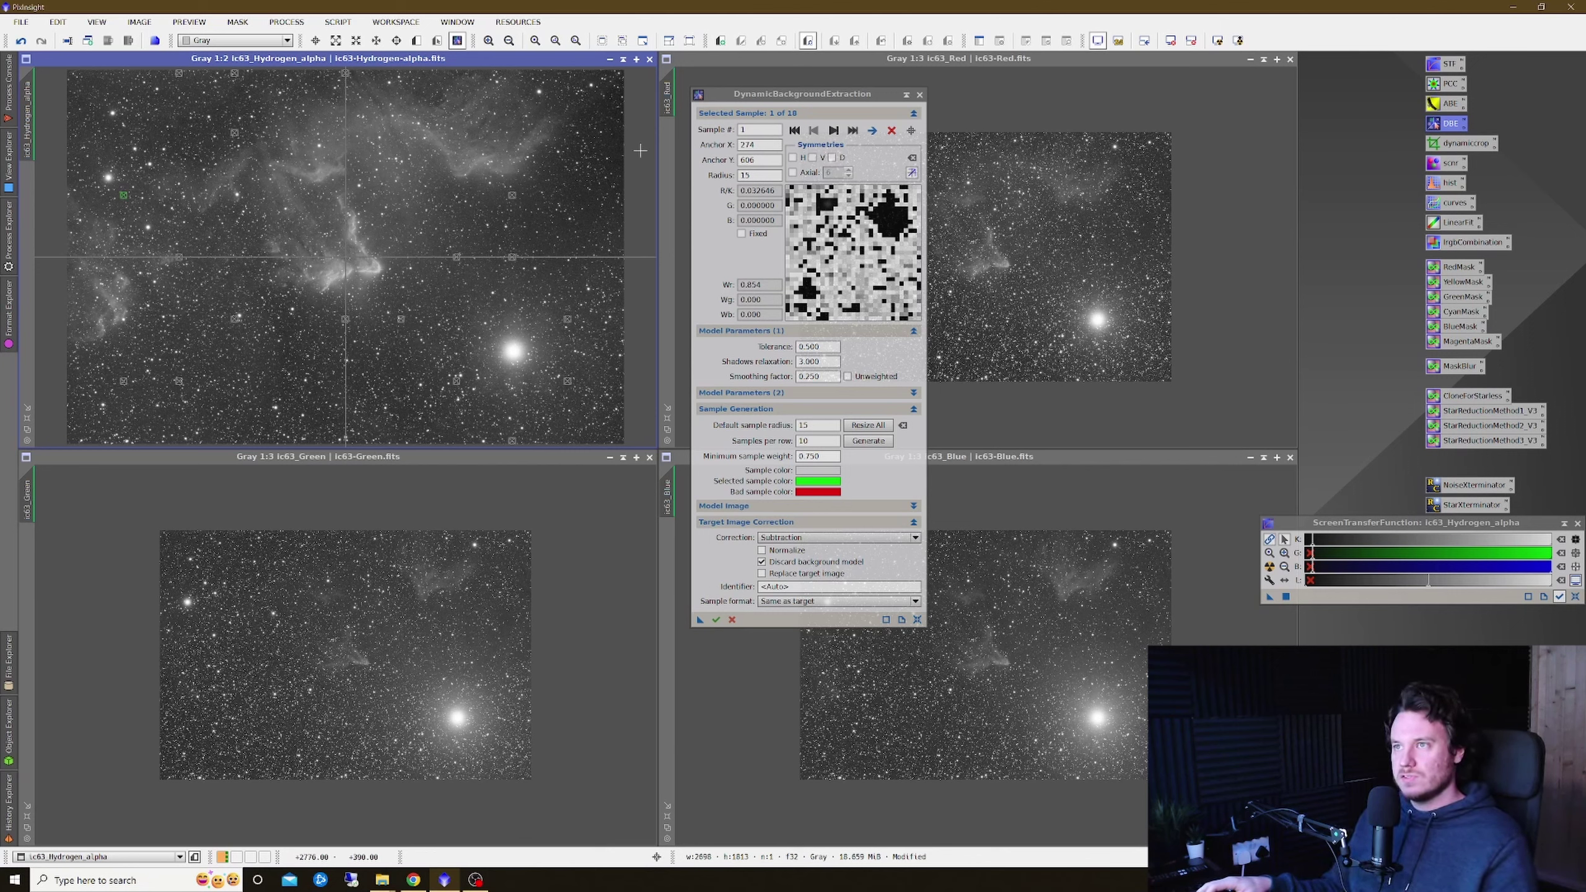
left_click(617, 119)
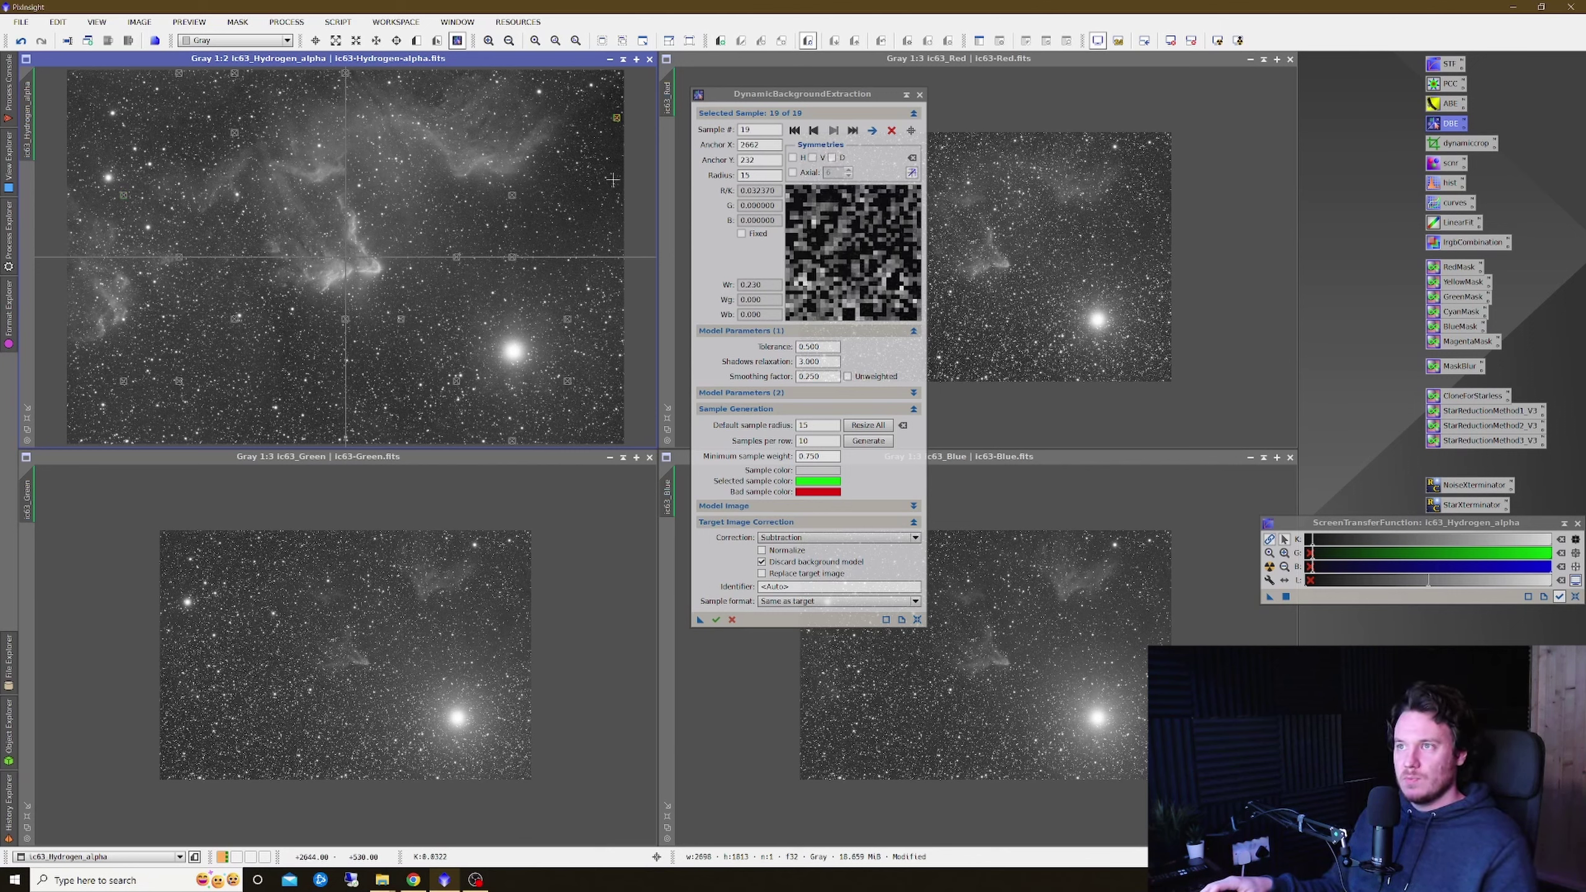
left_click(590, 213)
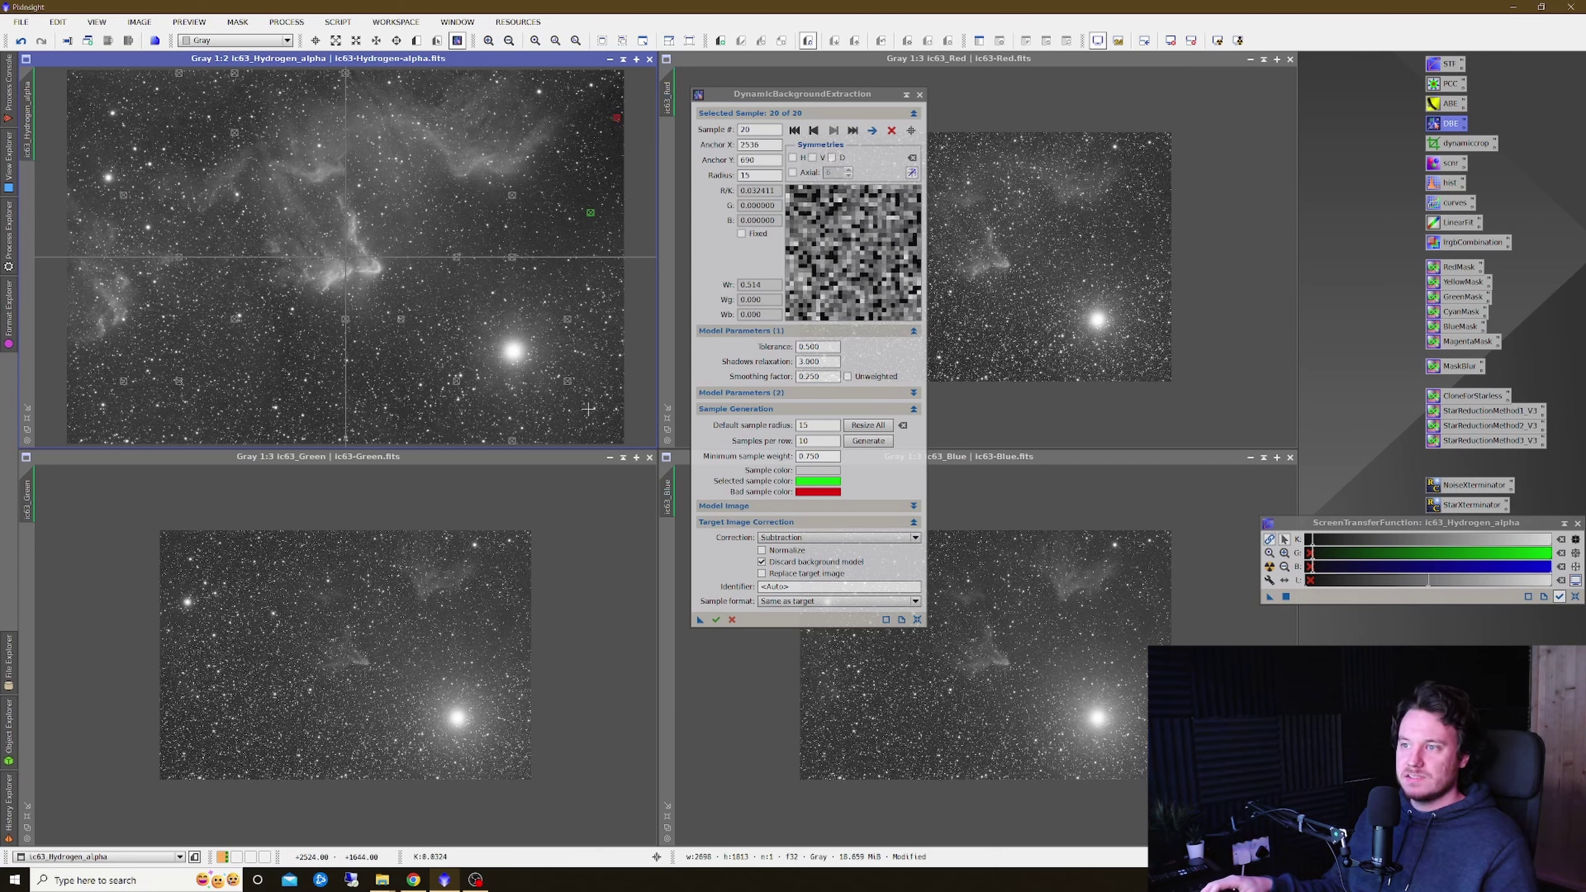
left_click(597, 433)
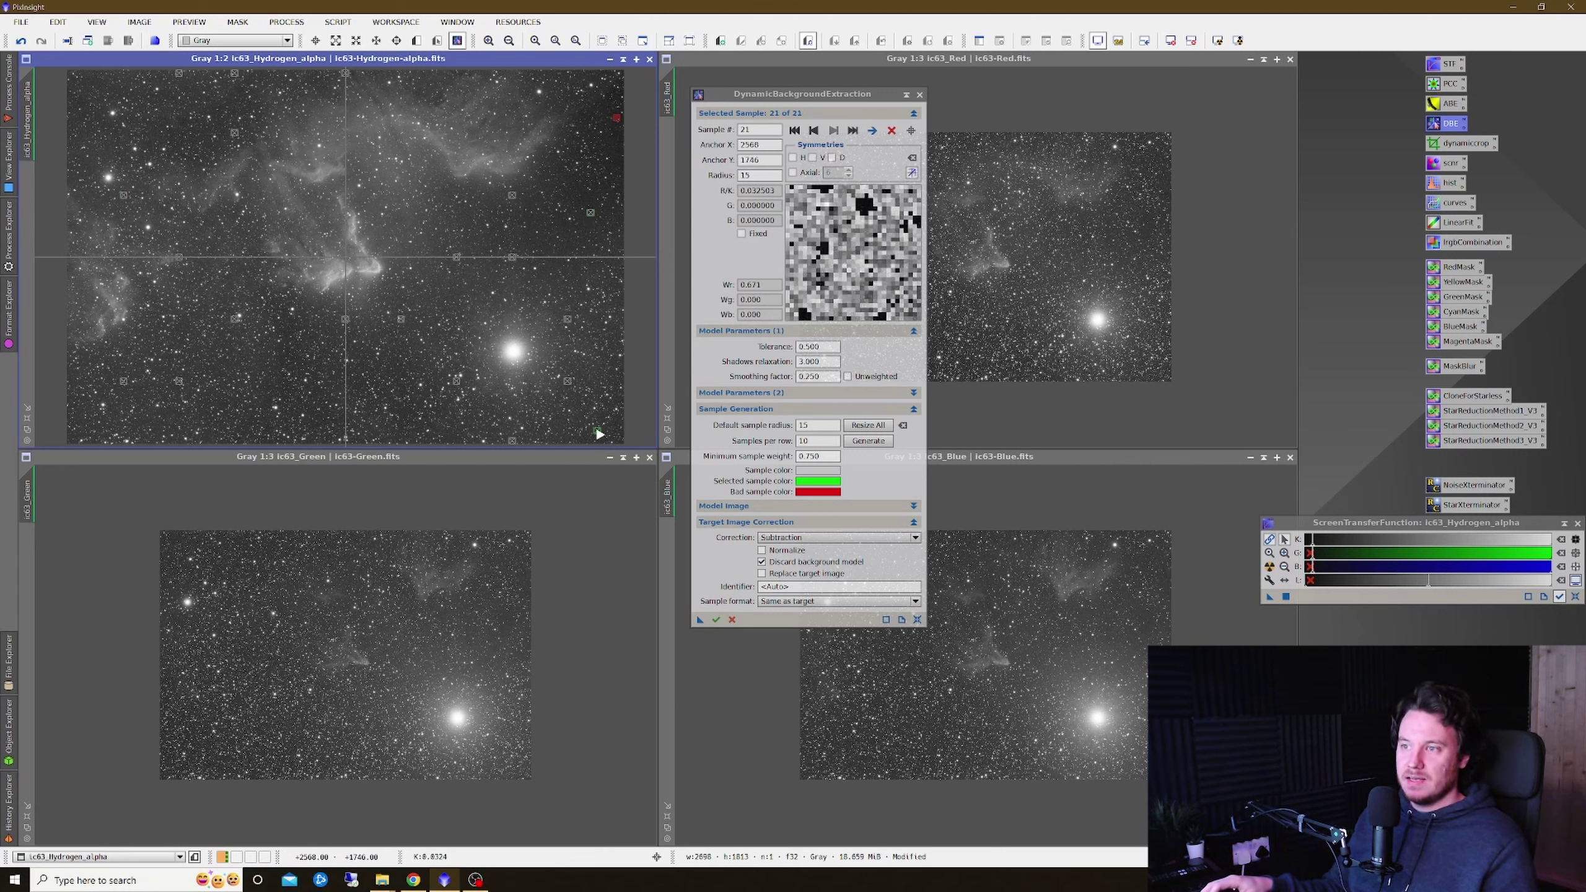
left_click(404, 428)
left_click(302, 430)
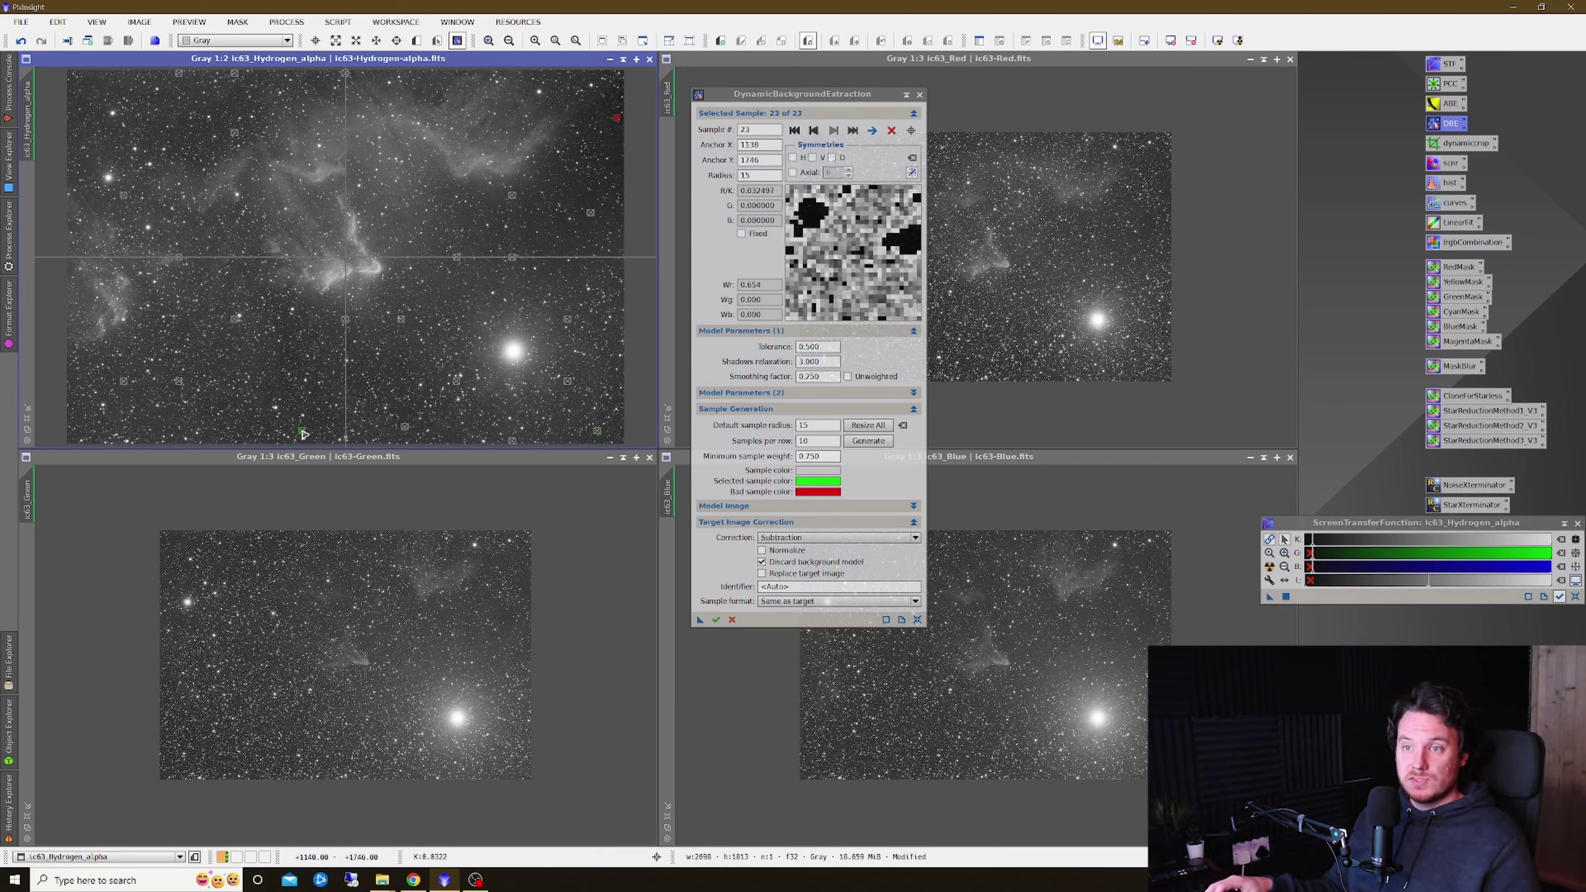
left_click(159, 425)
left_click(81, 425)
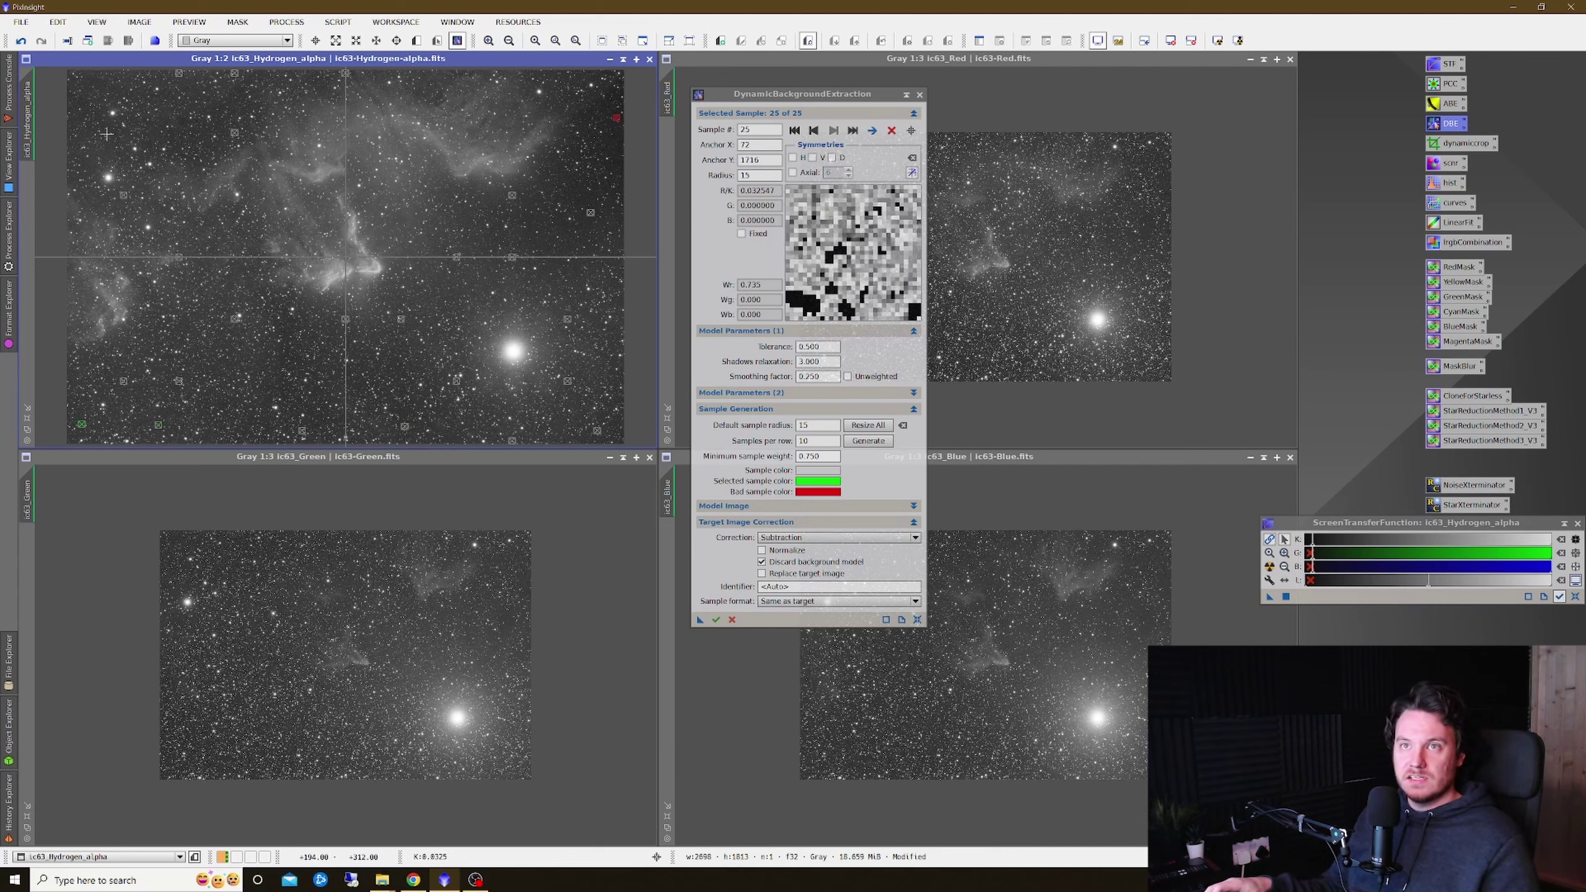
- Add two samples in the hydrogen-alpha image's upper-left corner and move the rejected right-edge sample down to about X 2630, Y 392
left_click(88, 84)
left_click(79, 127)
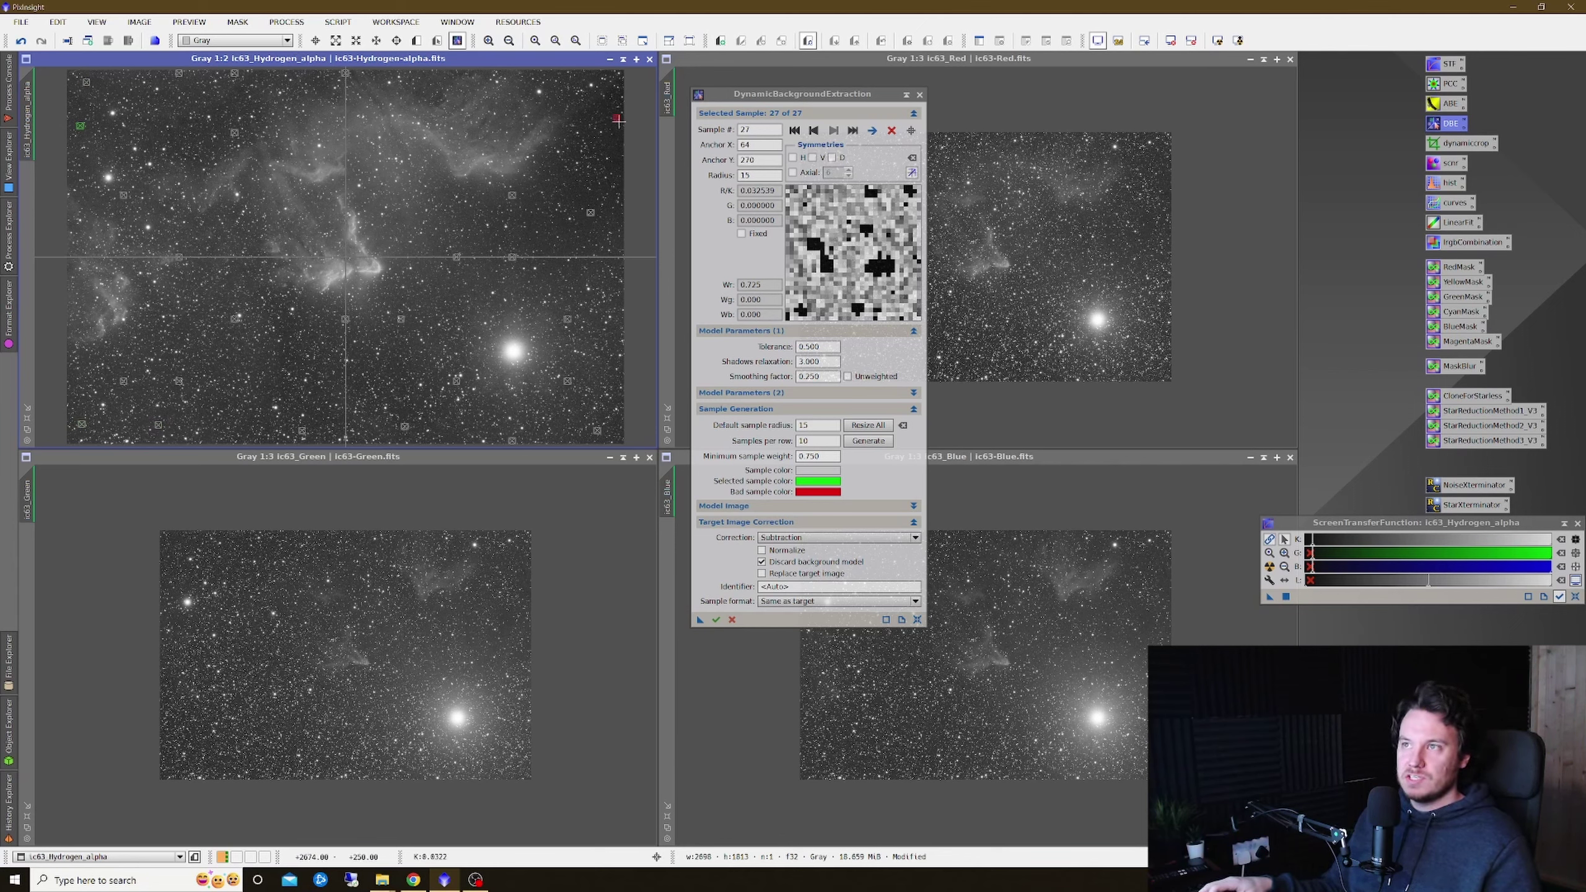
left_click(611, 154)
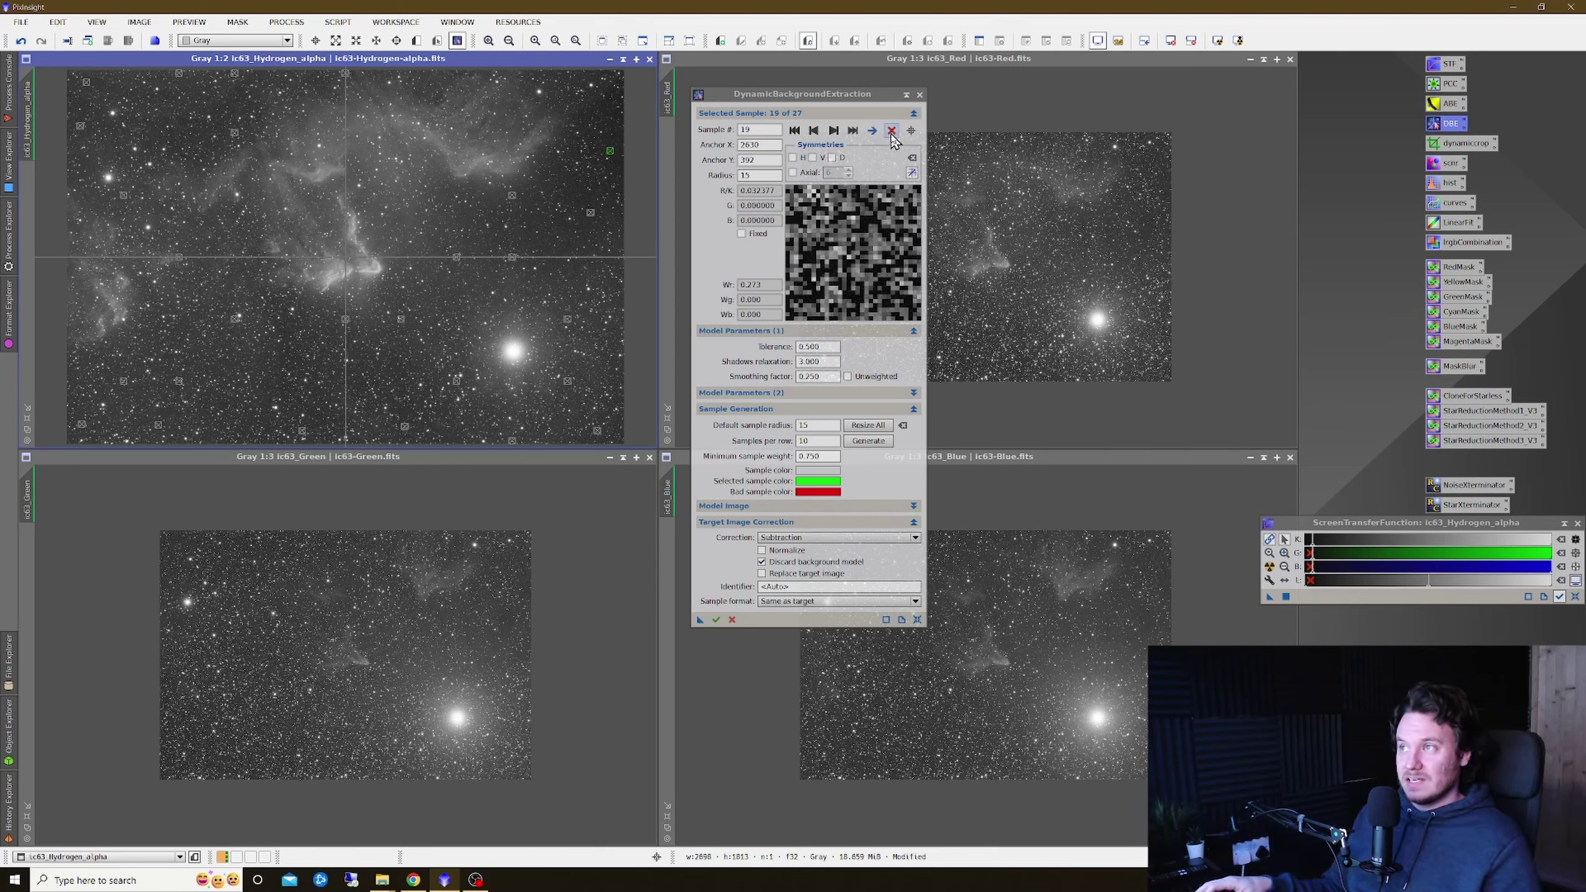
- Place a sample on the hydrogen-alpha image's bright star and delete it again
left_click(513, 352)
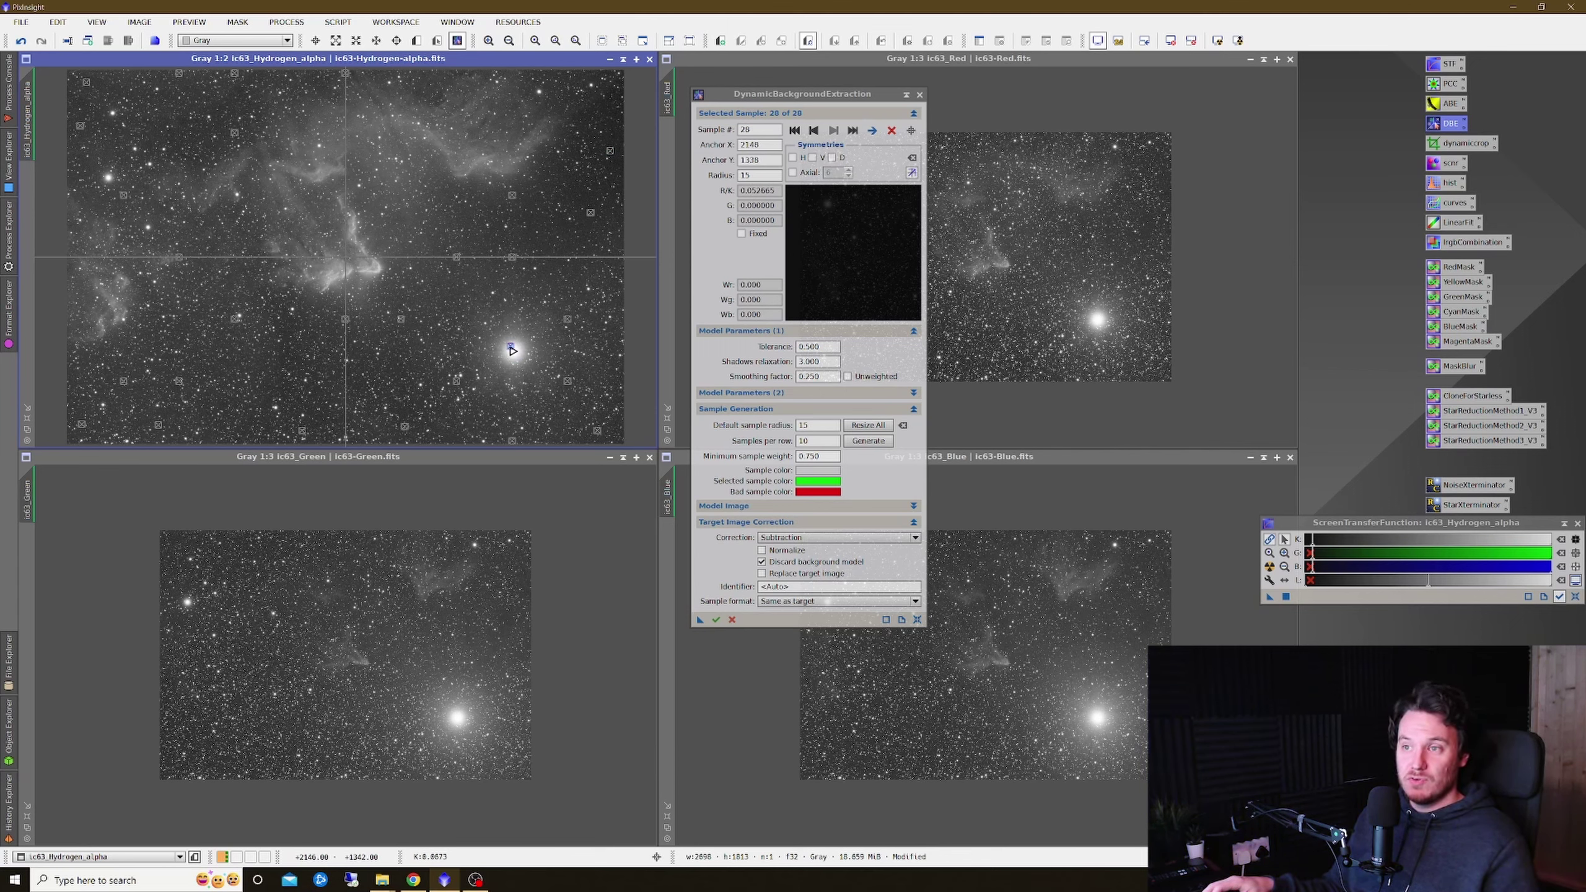
left_click(891, 130)
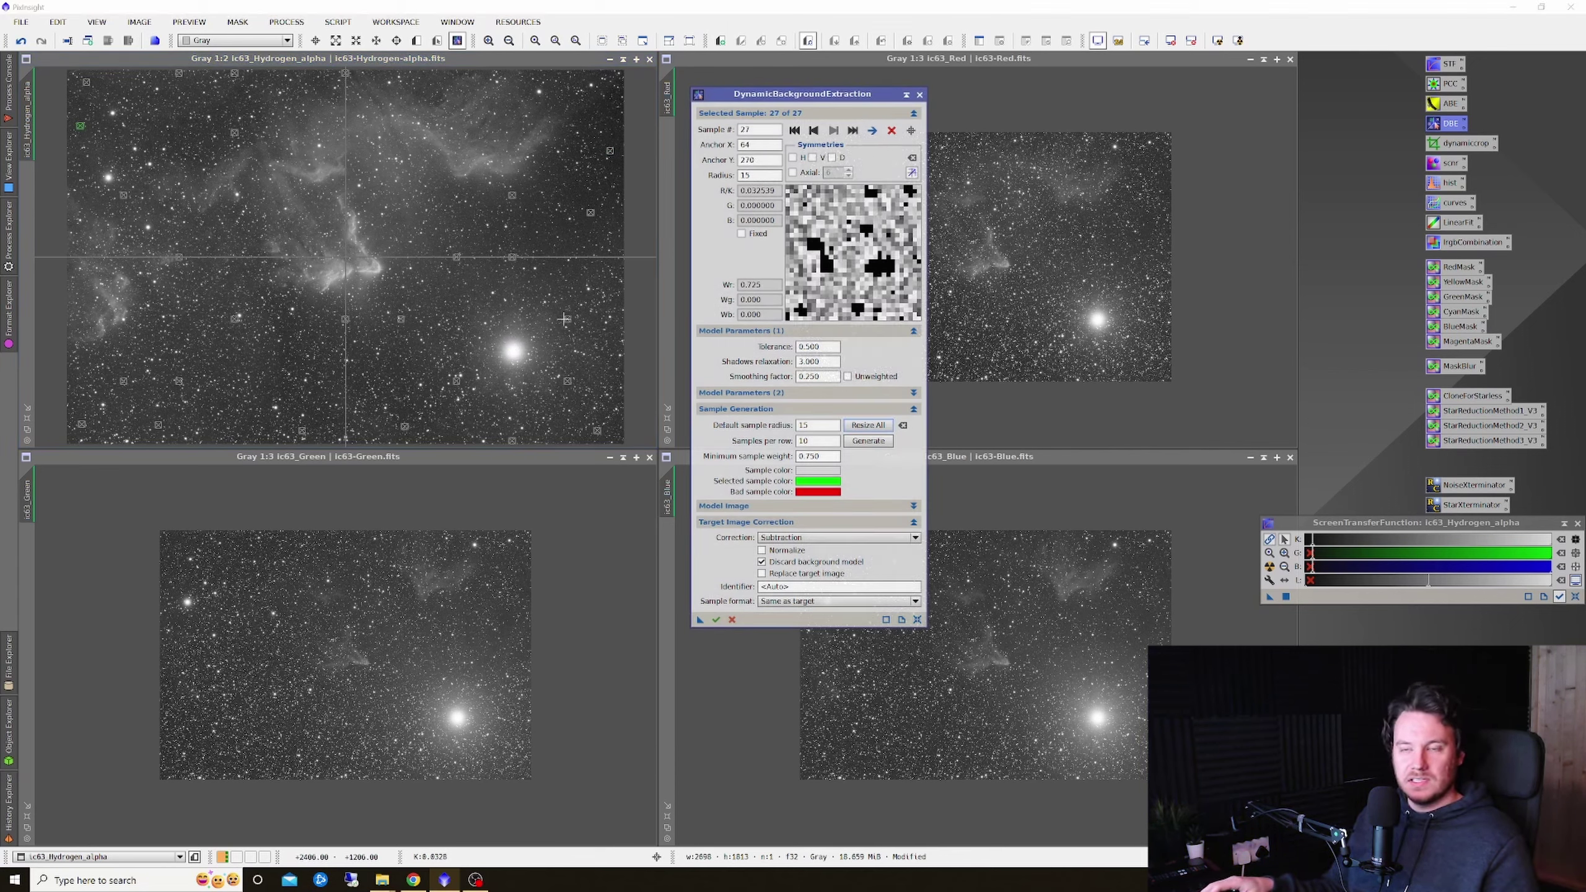
- Add a background sample at X 970, Y 1444 below the nebula and execute the extraction on the hydrogen-alpha image
left_click(268, 372)
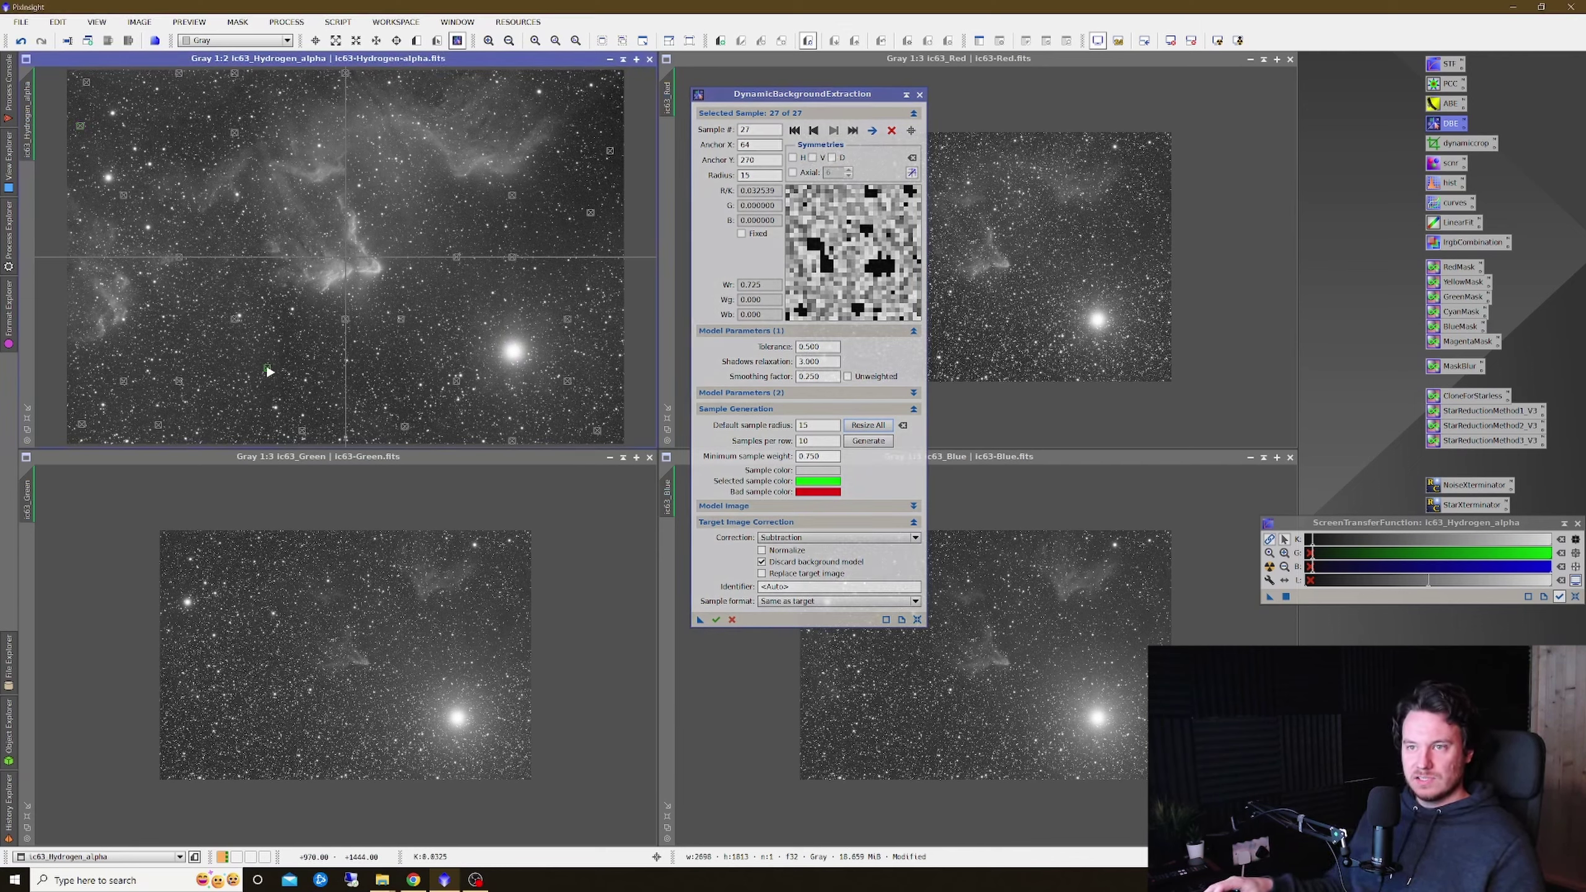
left_click(268, 372)
left_click_drag(743, 99, 1259, 76)
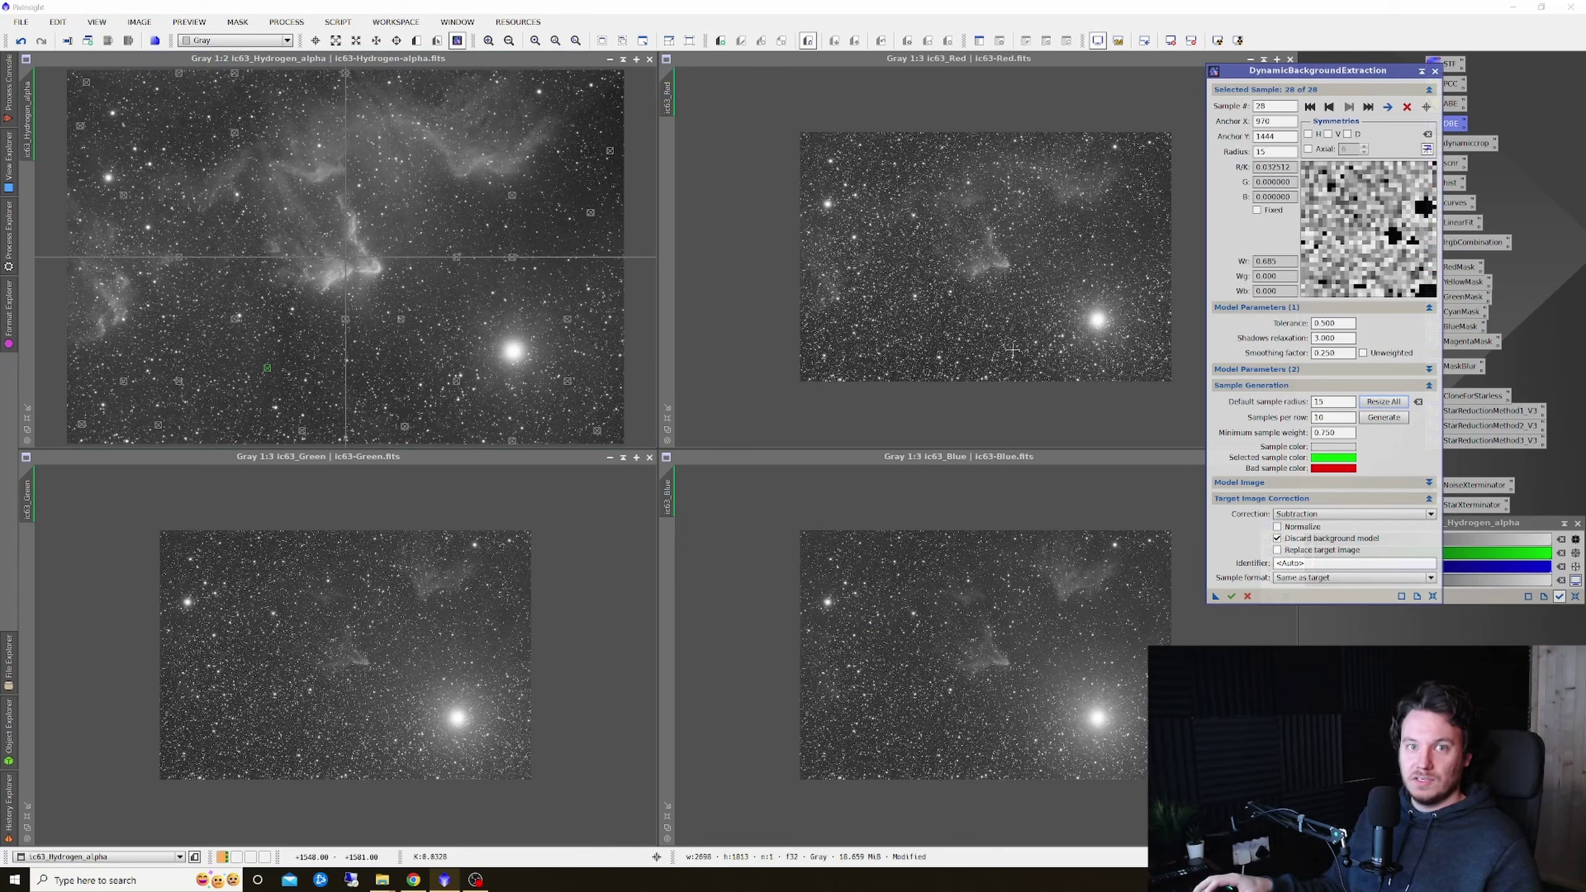
left_click(1232, 597)
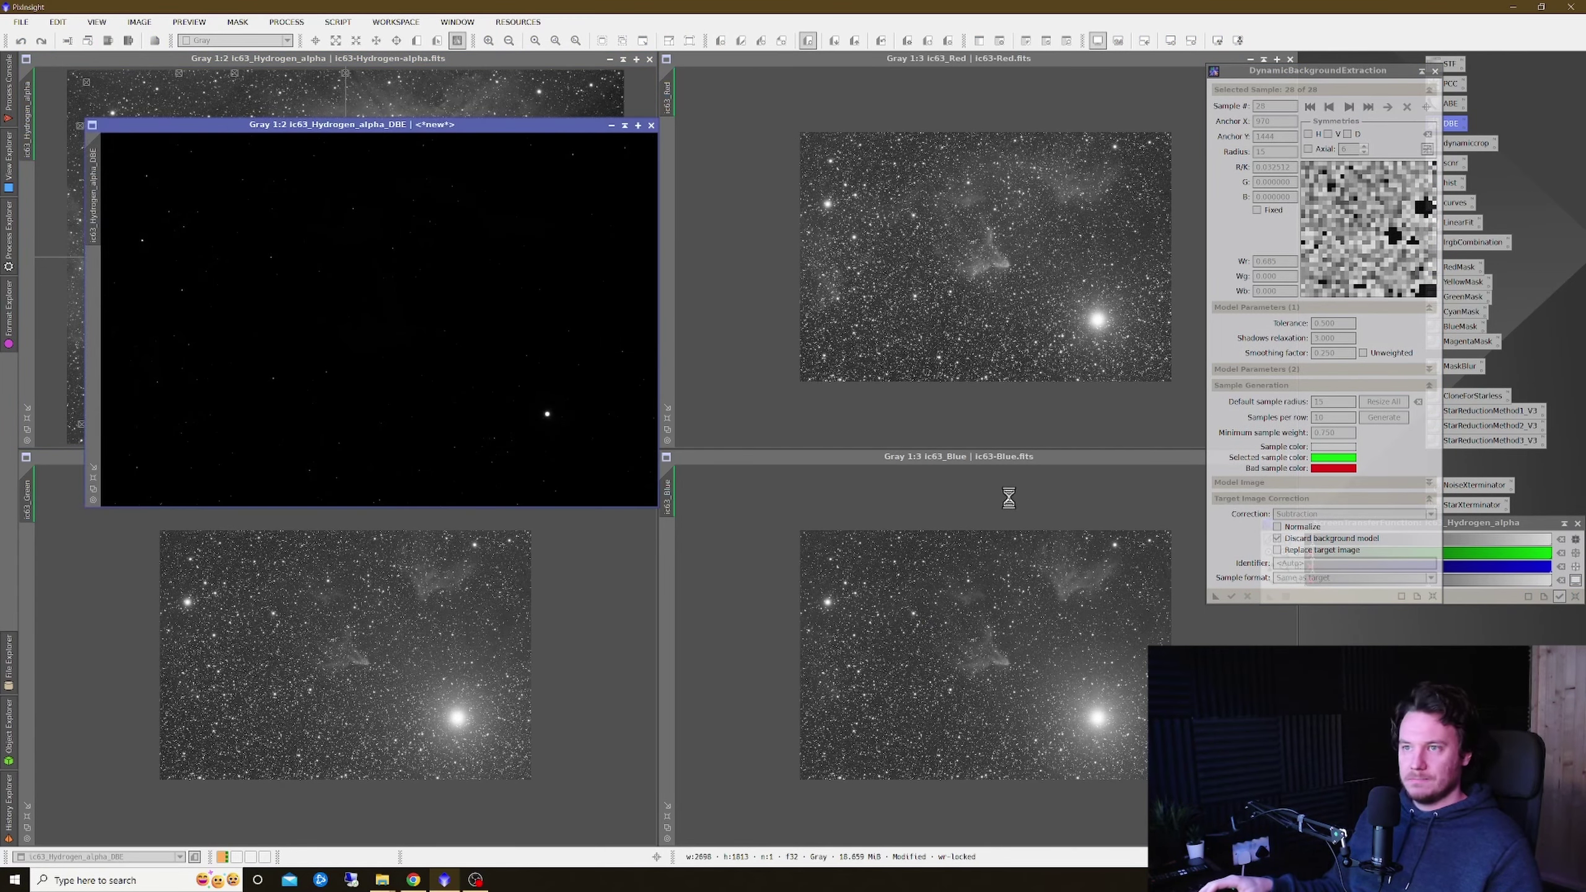
- Auto-stretch the display of the extracted hydrogen-alpha image and place its window beside the original for comparison
left_click_drag(1363, 78, 1049, 87)
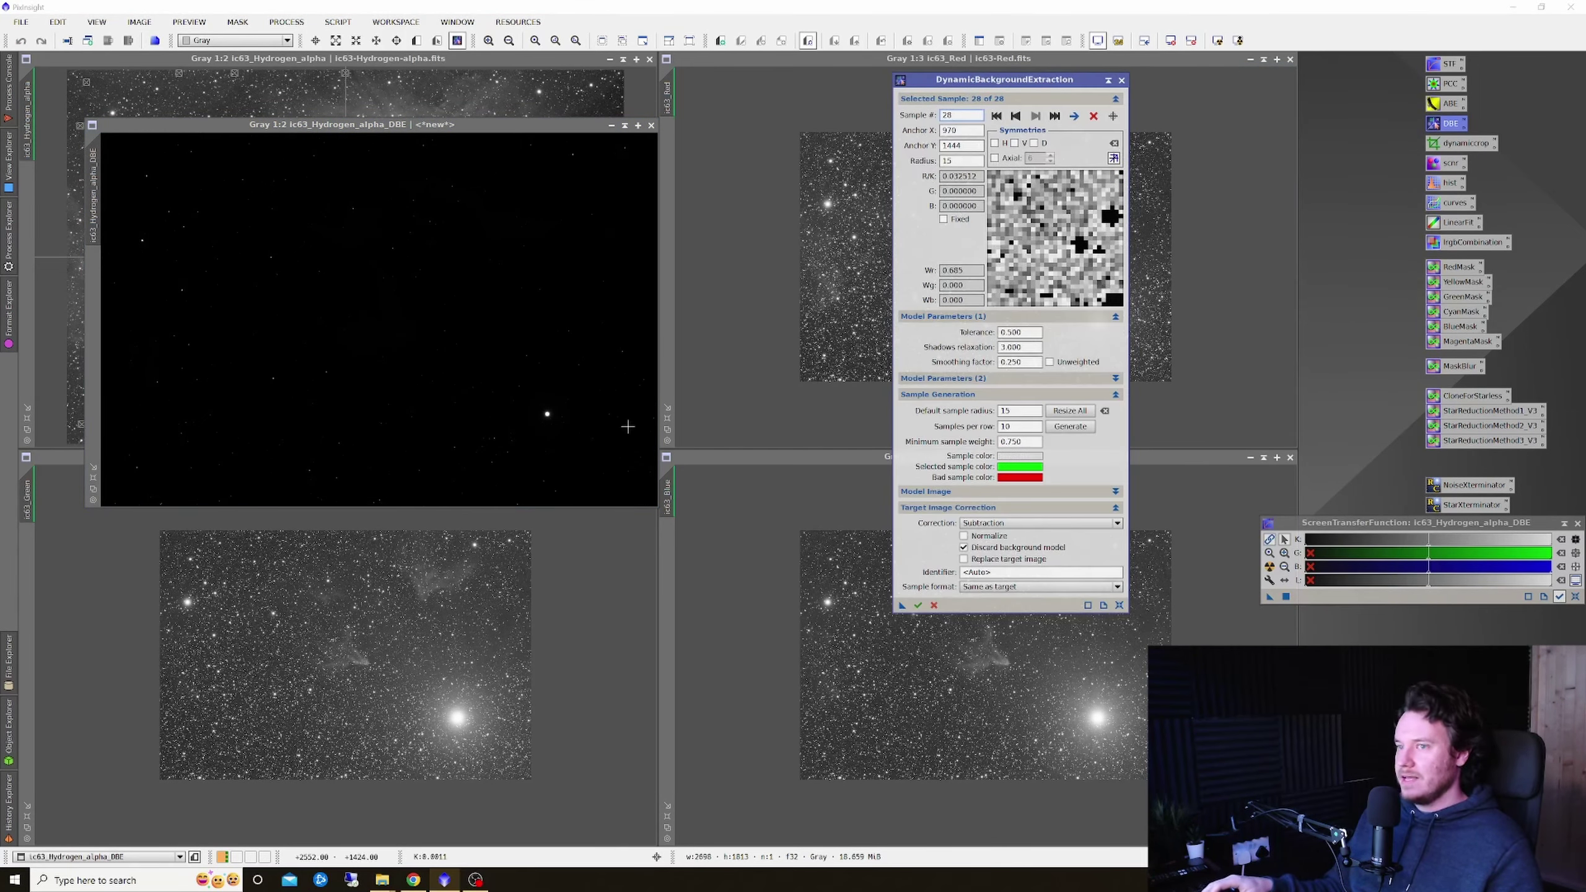
left_click(1271, 568)
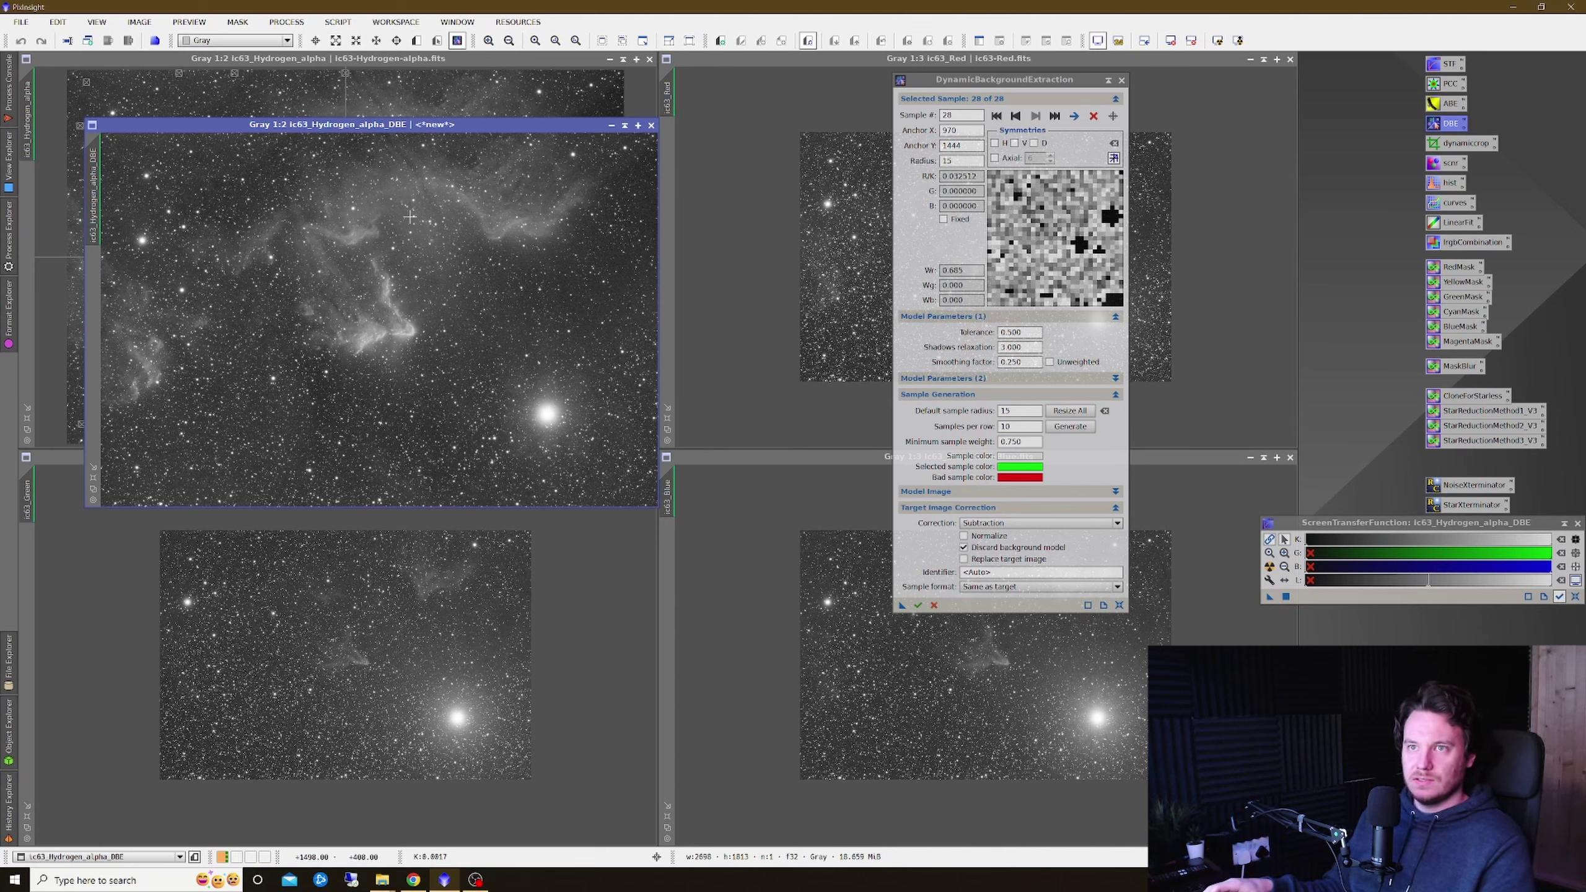
left_click_drag(459, 128, 560, 209)
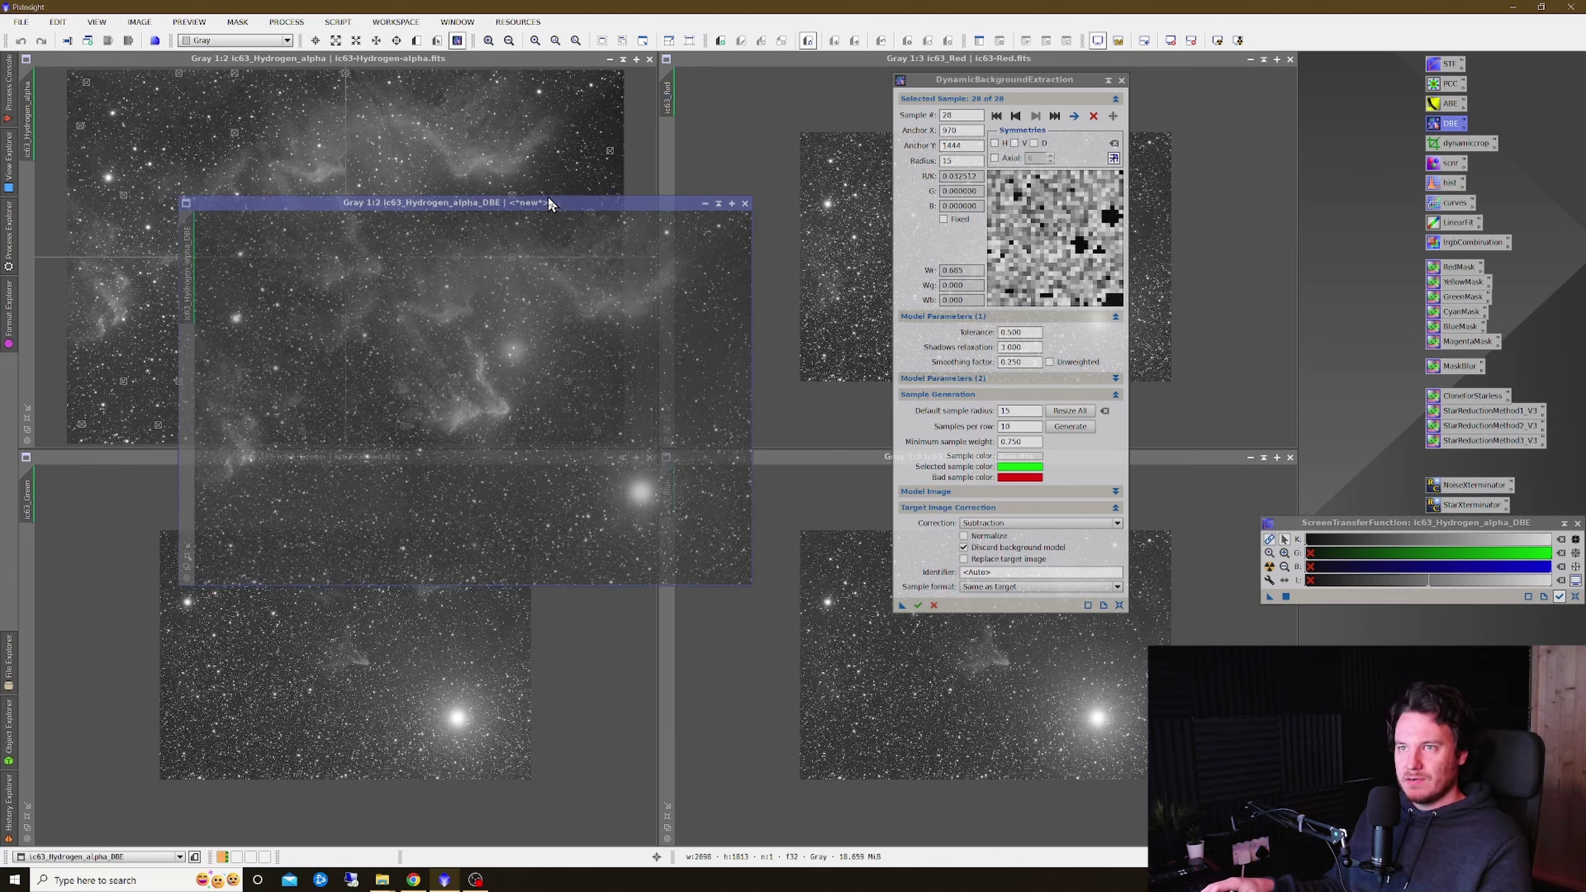
left_click_drag(572, 208, 492, 153)
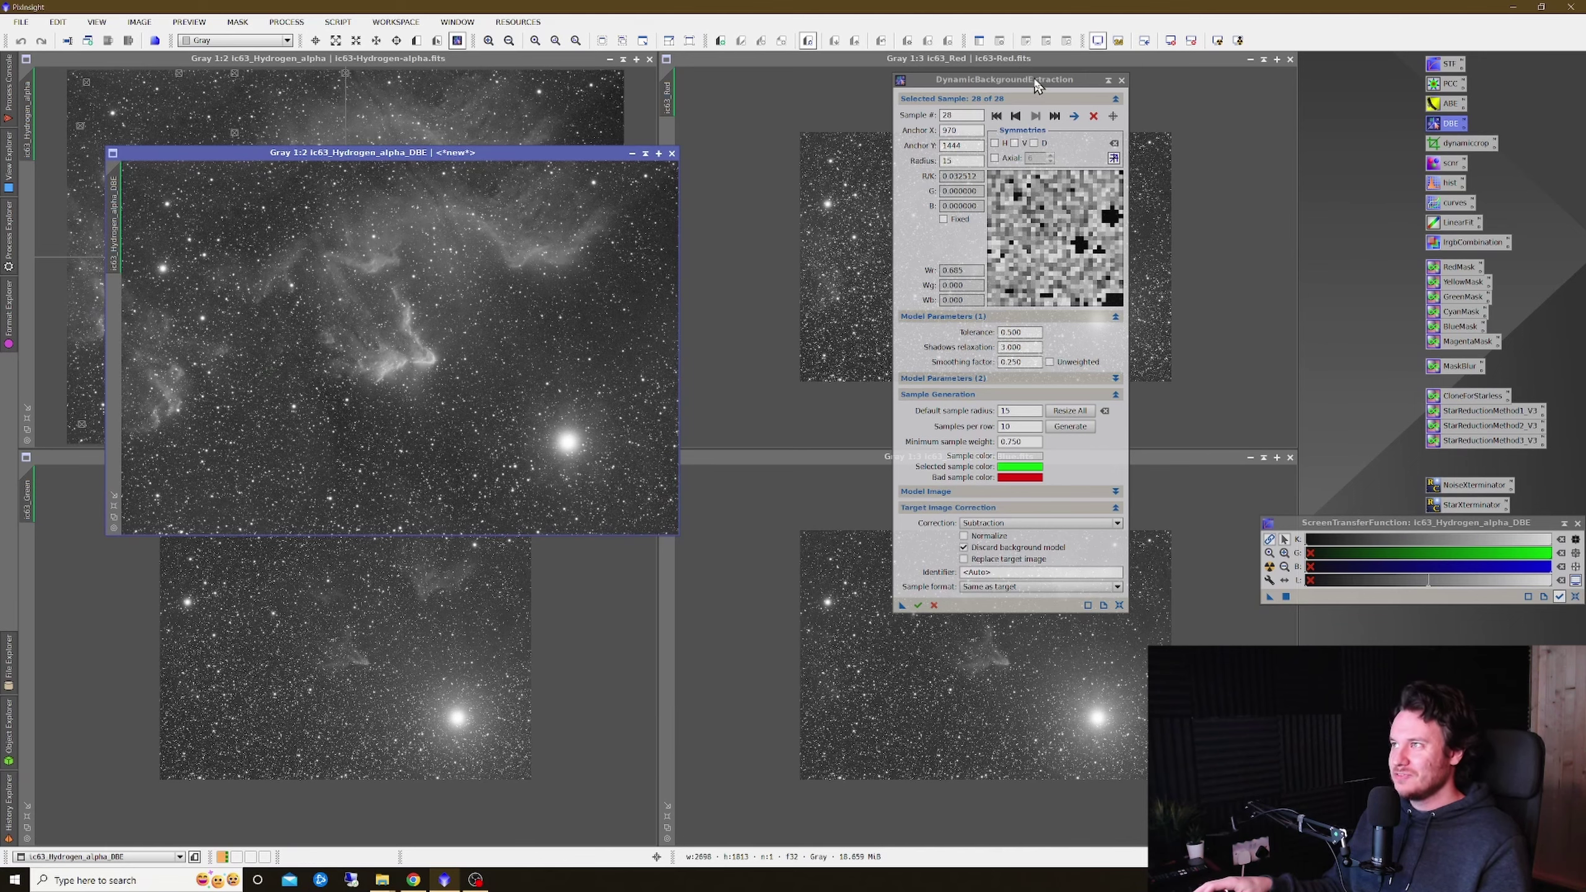
left_click_drag(1034, 78, 1331, 81)
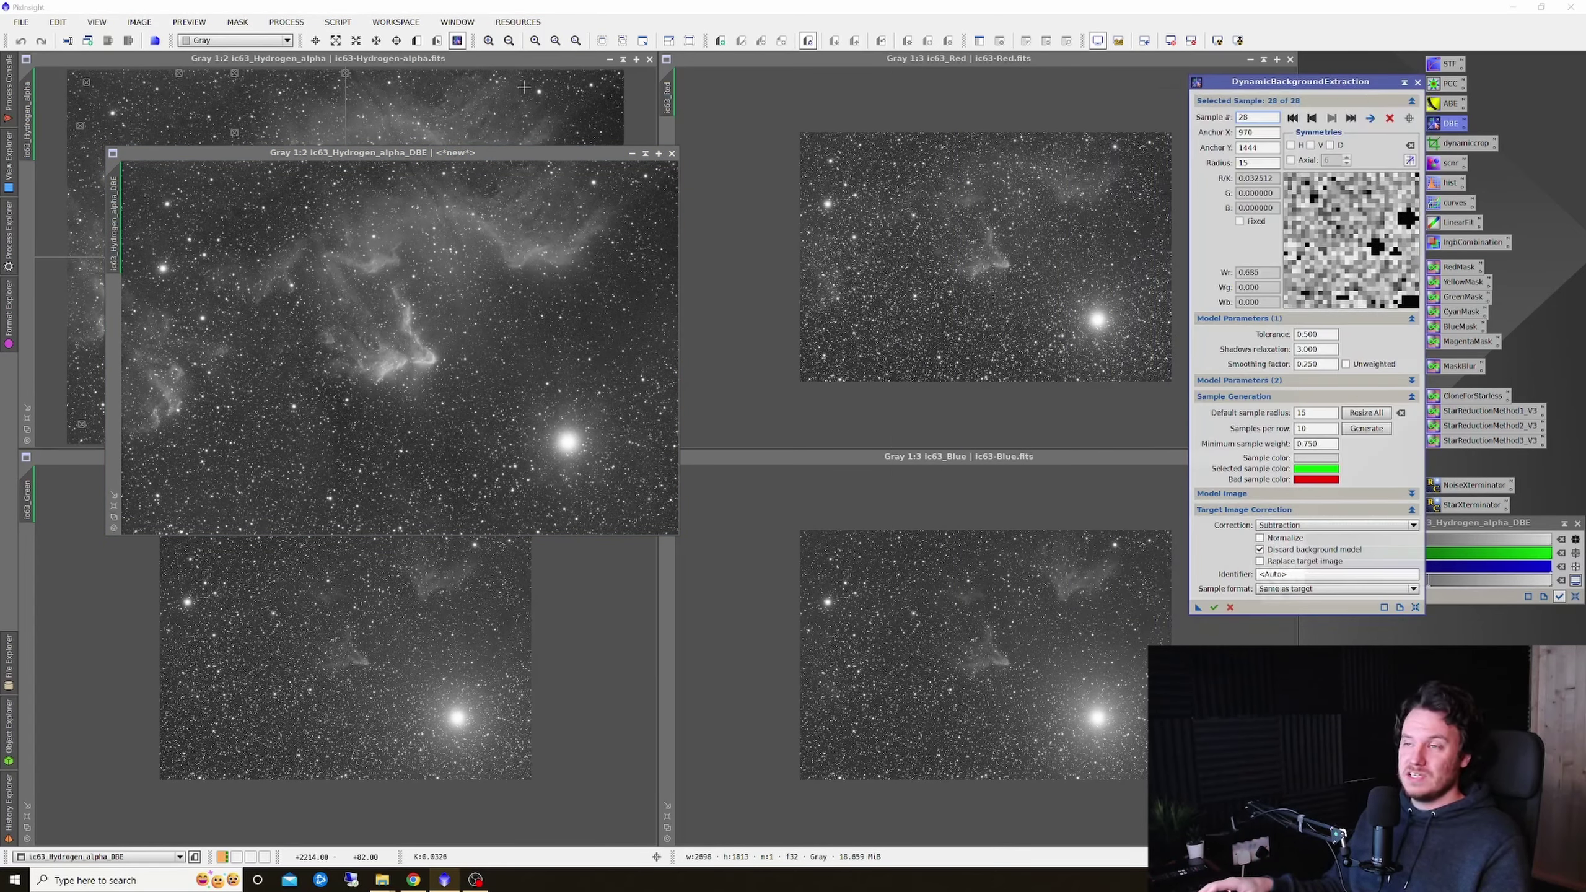
left_click_drag(473, 154, 443, 111)
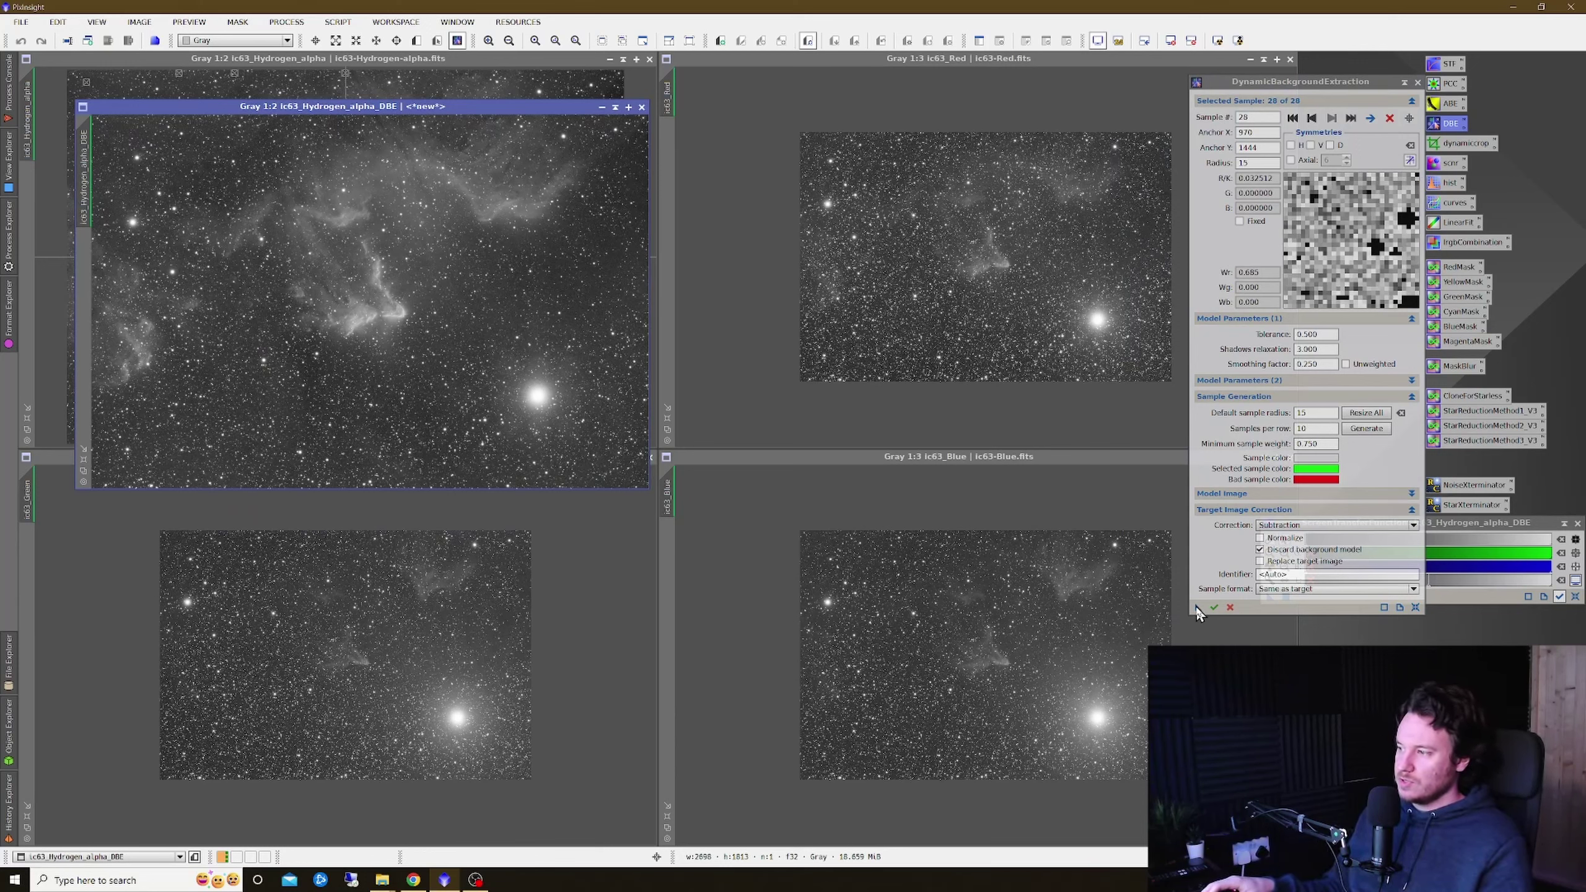
- Apply the same background extraction to the red image and auto-stretch the display of its result
left_click_drag(1197, 608, 1043, 345)
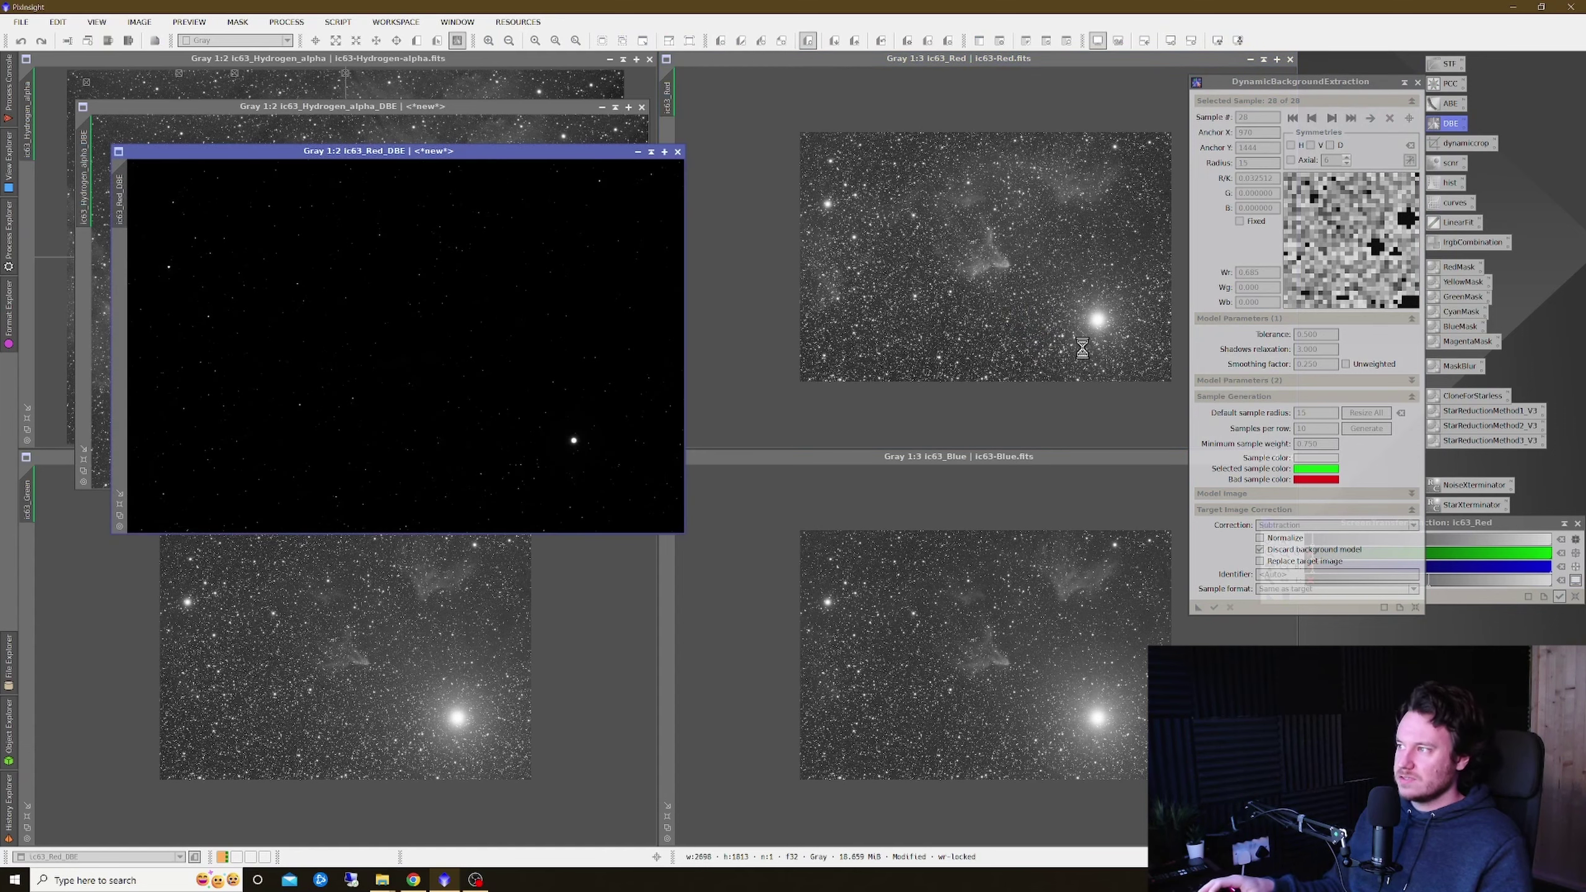
left_click_drag(1278, 84, 1044, 83)
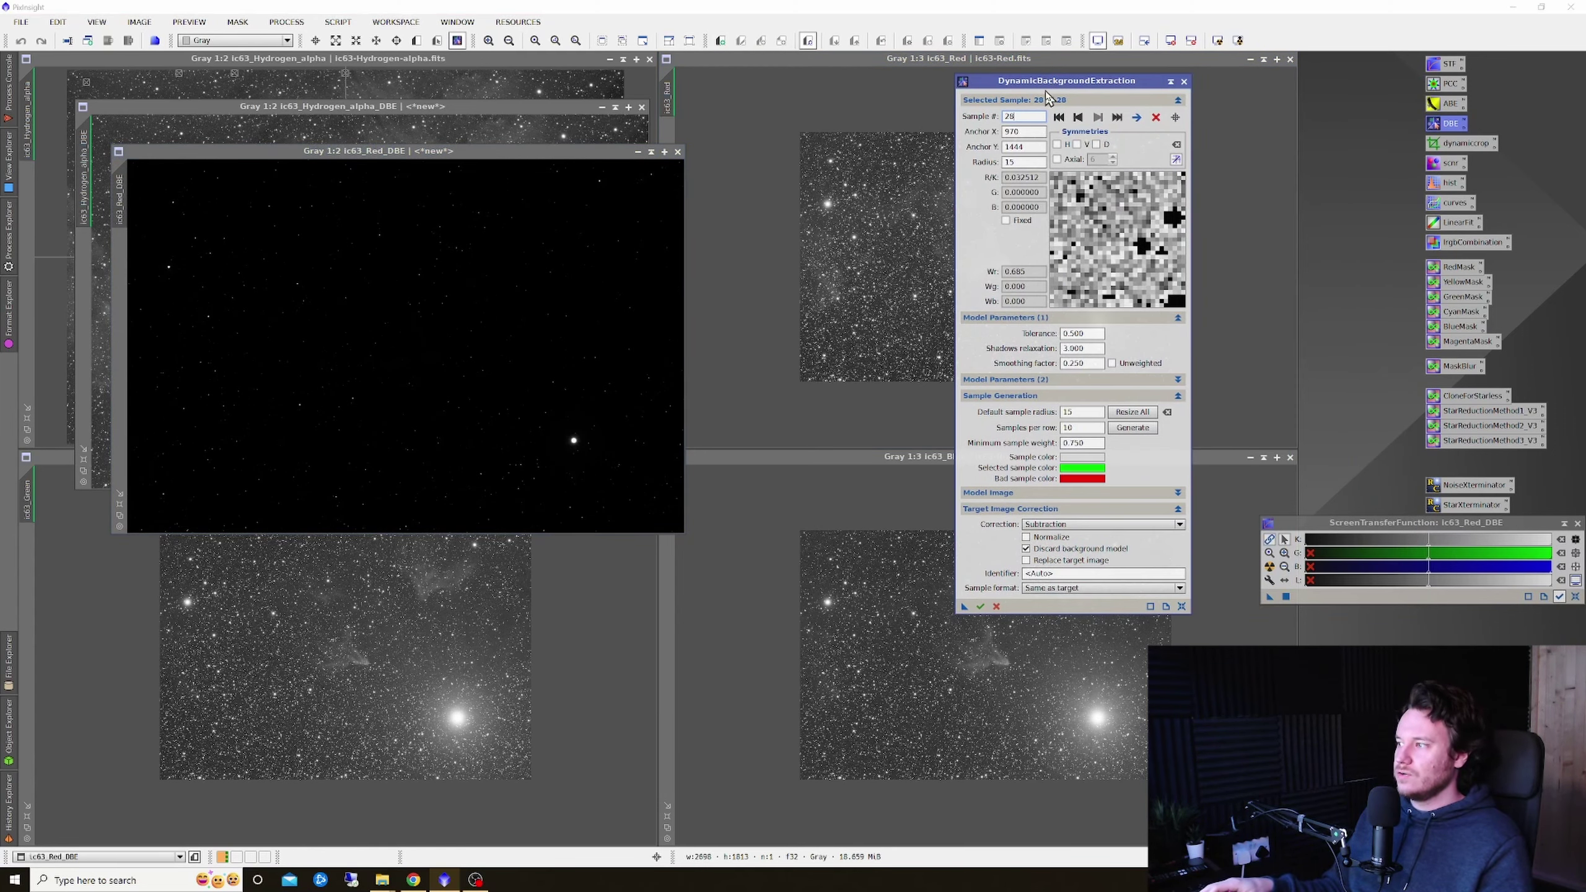
left_click(1269, 569)
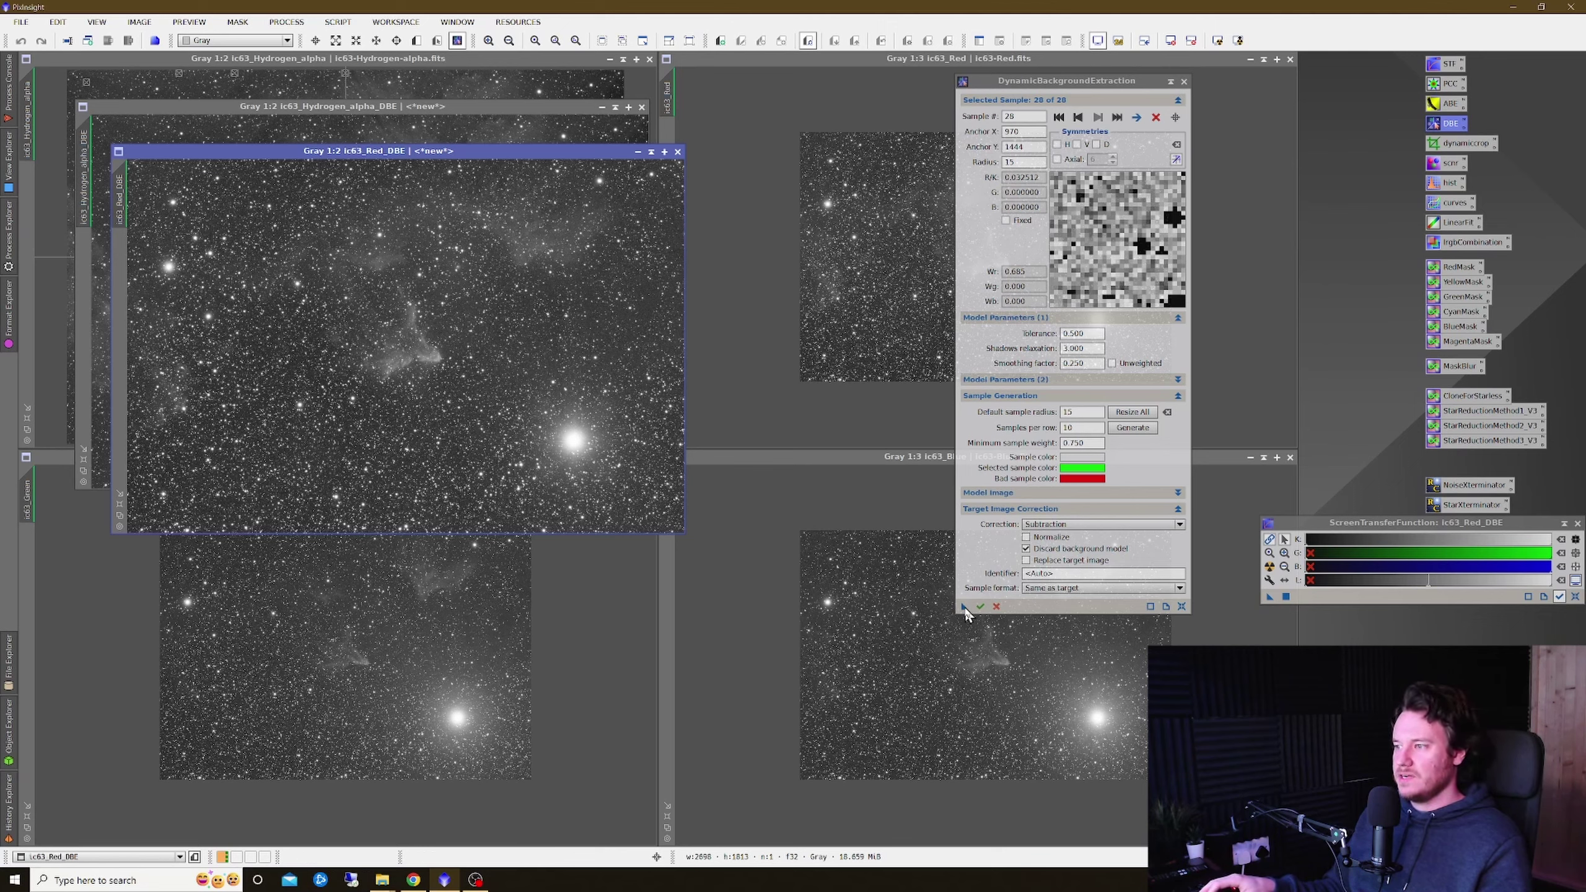
- Apply the same background extraction to the blue and green images and auto-stretch the display of both results
left_click_drag(964, 606, 887, 651)
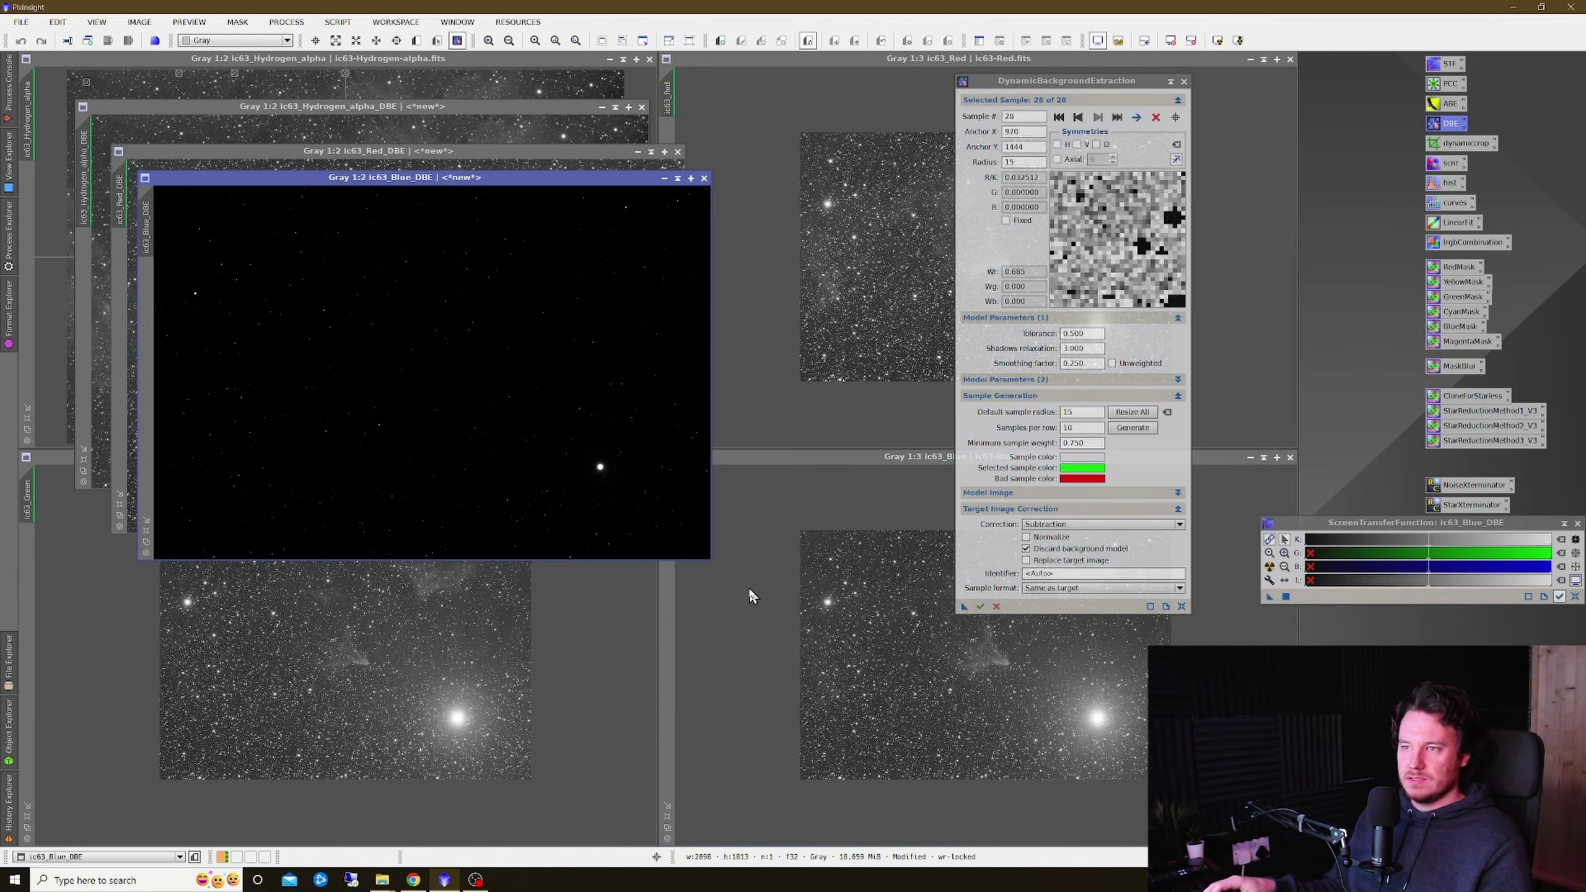
left_click(1269, 567)
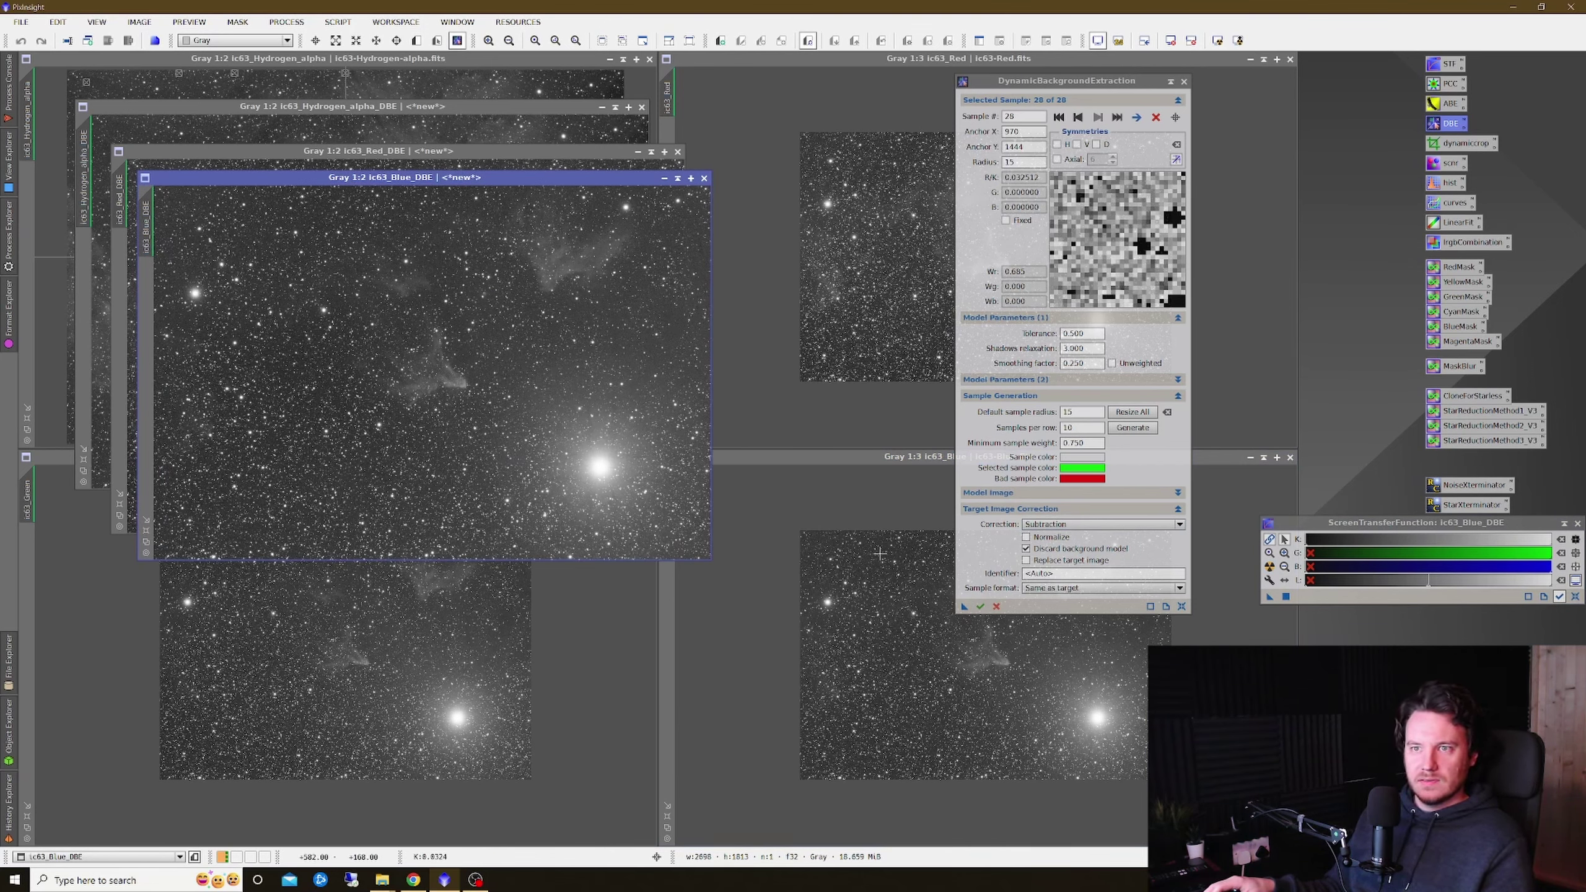
left_click_drag(964, 606, 469, 687)
left_click(1269, 567)
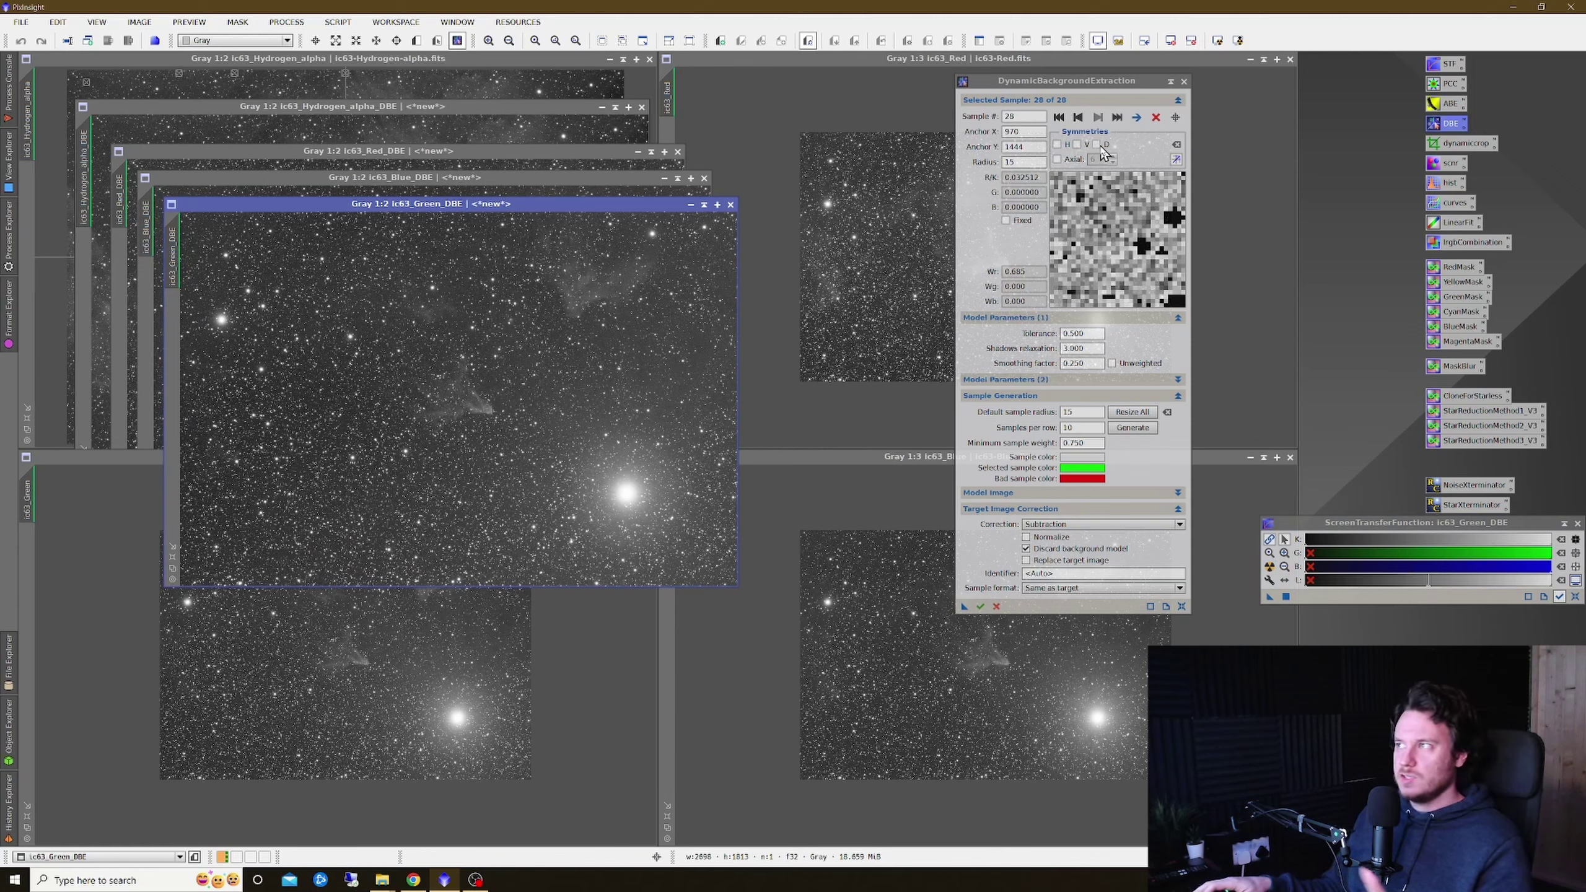
- Close DynamicBackgroundExtraction, ending its active session, and minimize the four original green, blue, red and hydrogen-alpha images
left_click(1184, 82)
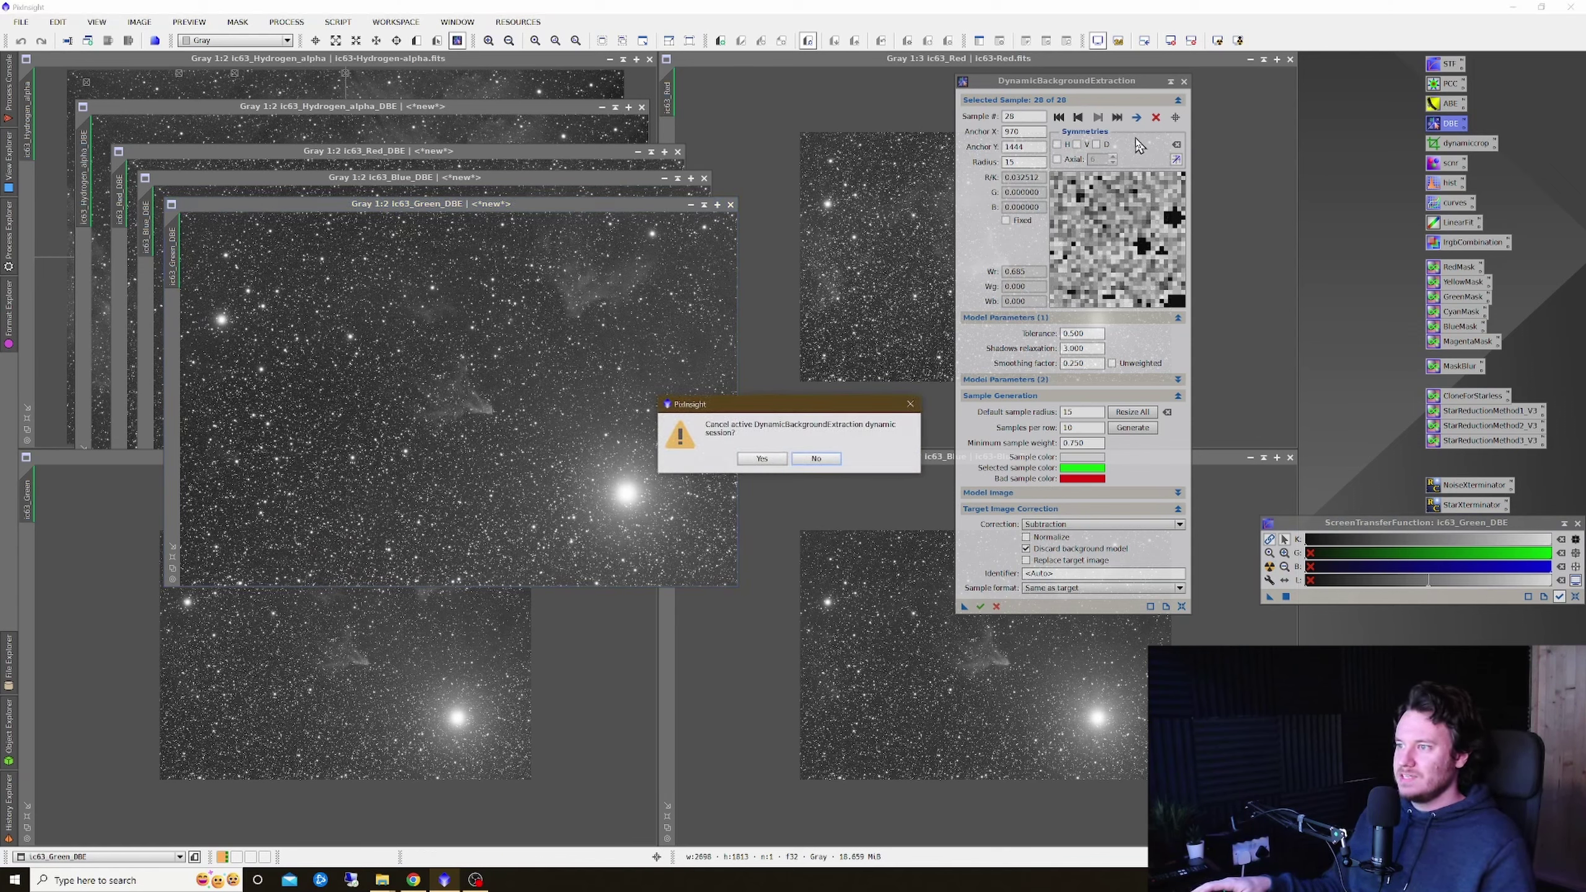
left_click(767, 459)
left_click(597, 687)
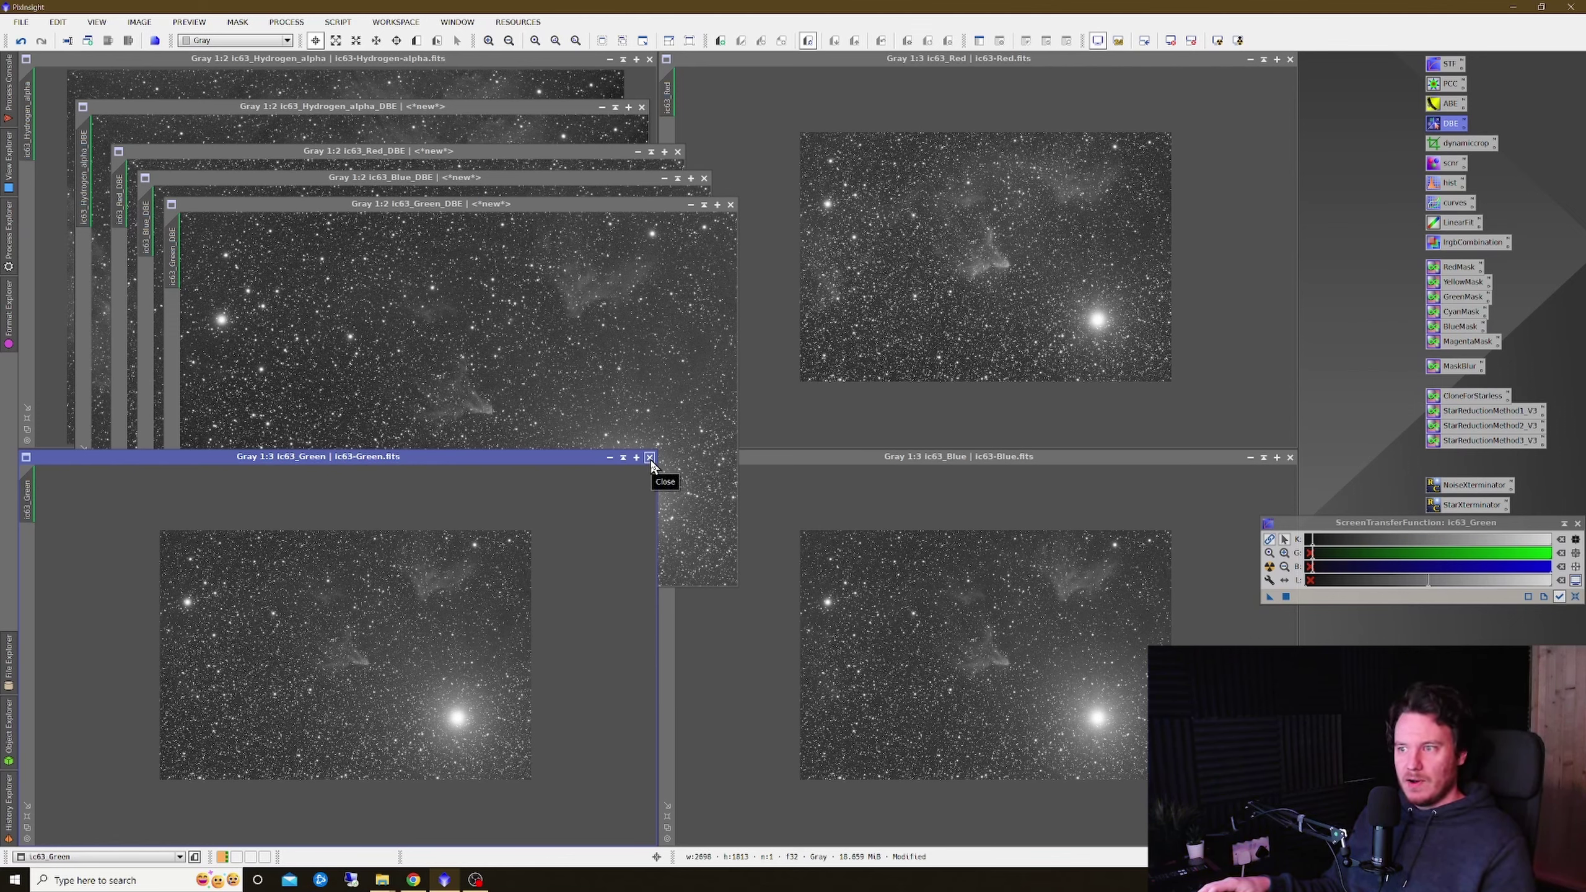
left_click(610, 458)
left_click(1204, 489)
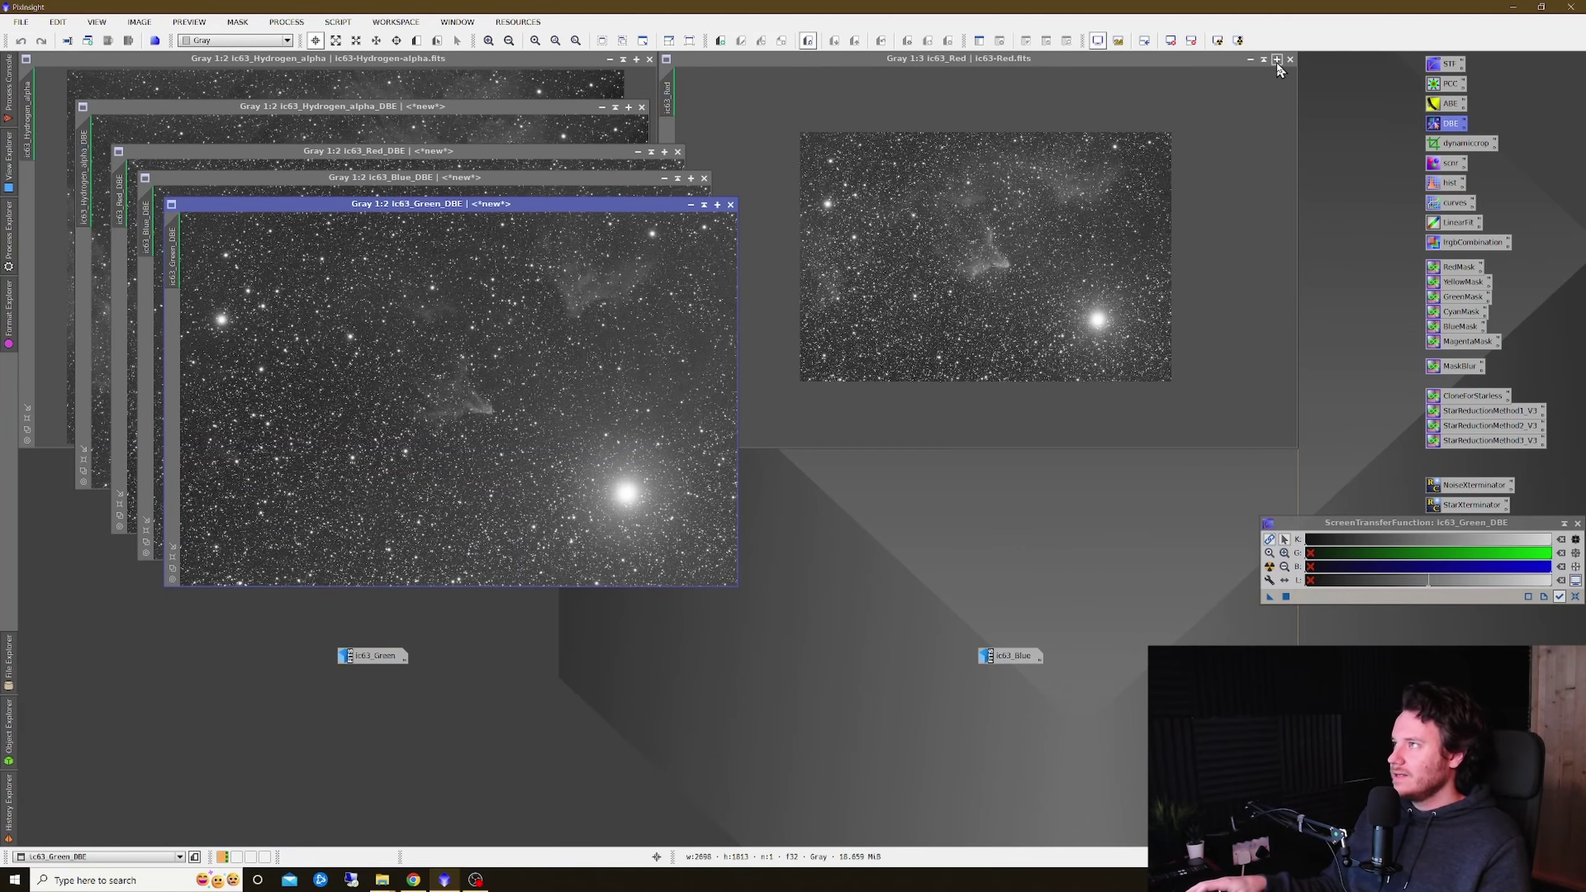
left_click(1250, 58)
left_click(610, 59)
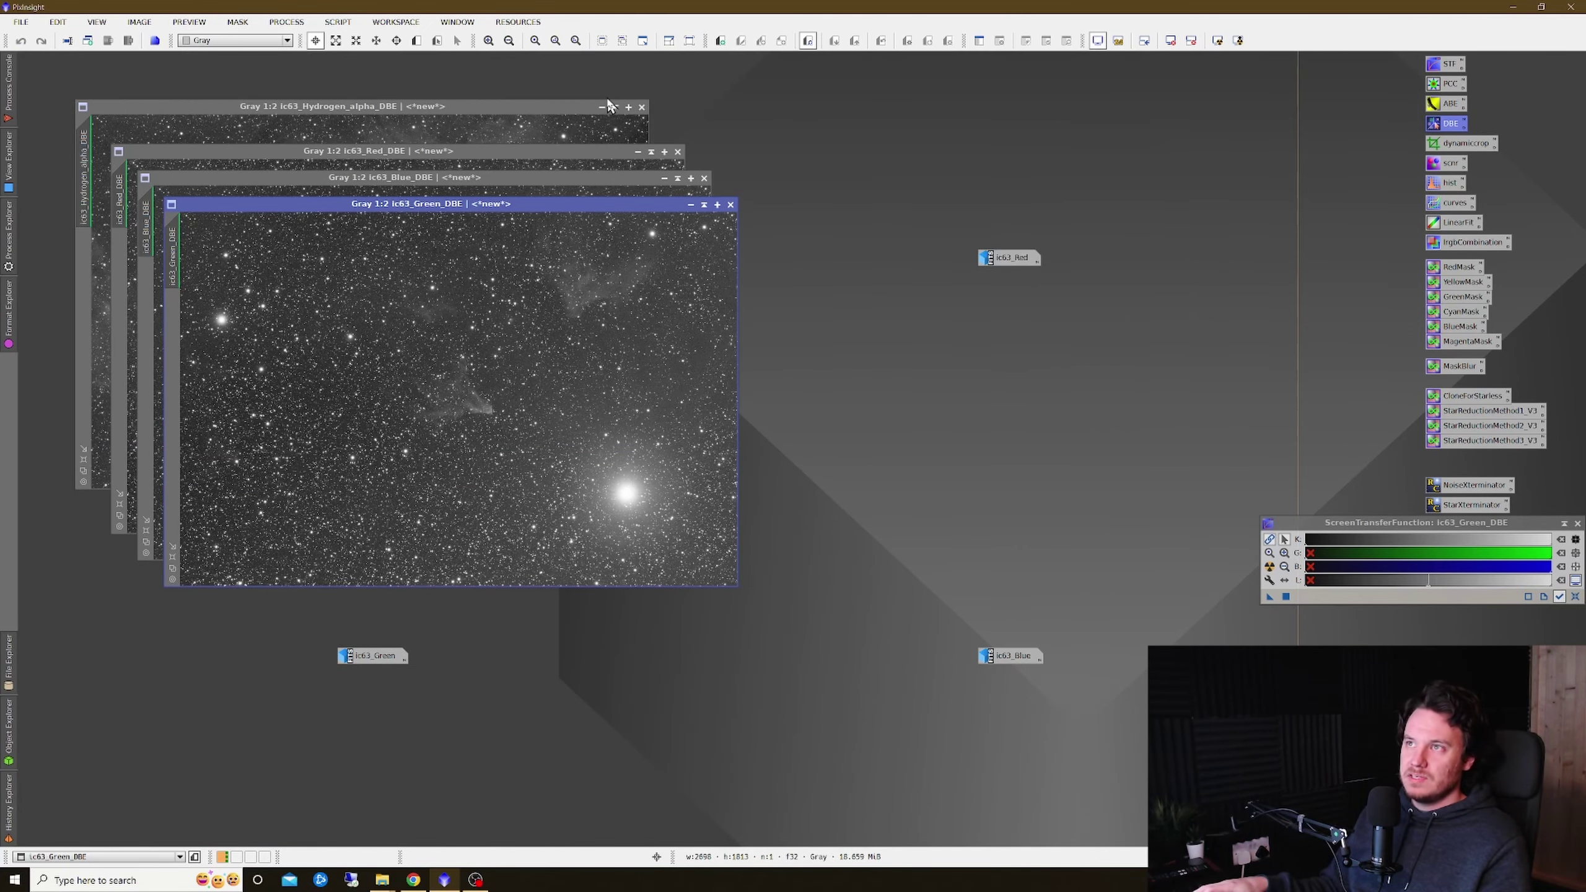
- Move the icons of the four original images out of the way to the workspace's lower-right corner
left_click_drag(352, 647, 1148, 688)
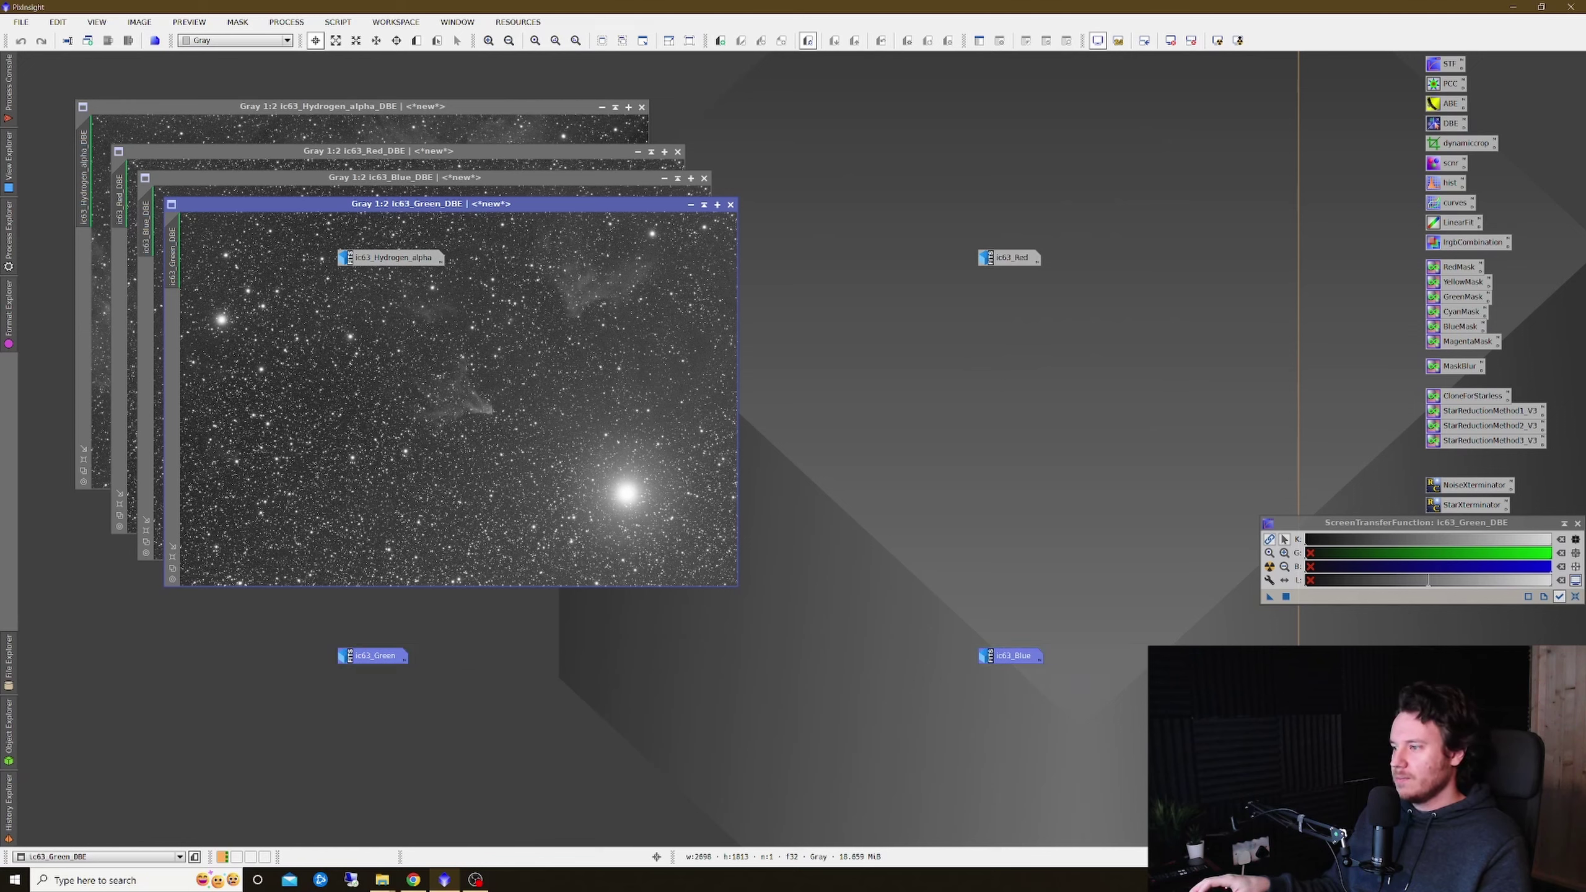
left_click_drag(1001, 660, 1584, 713)
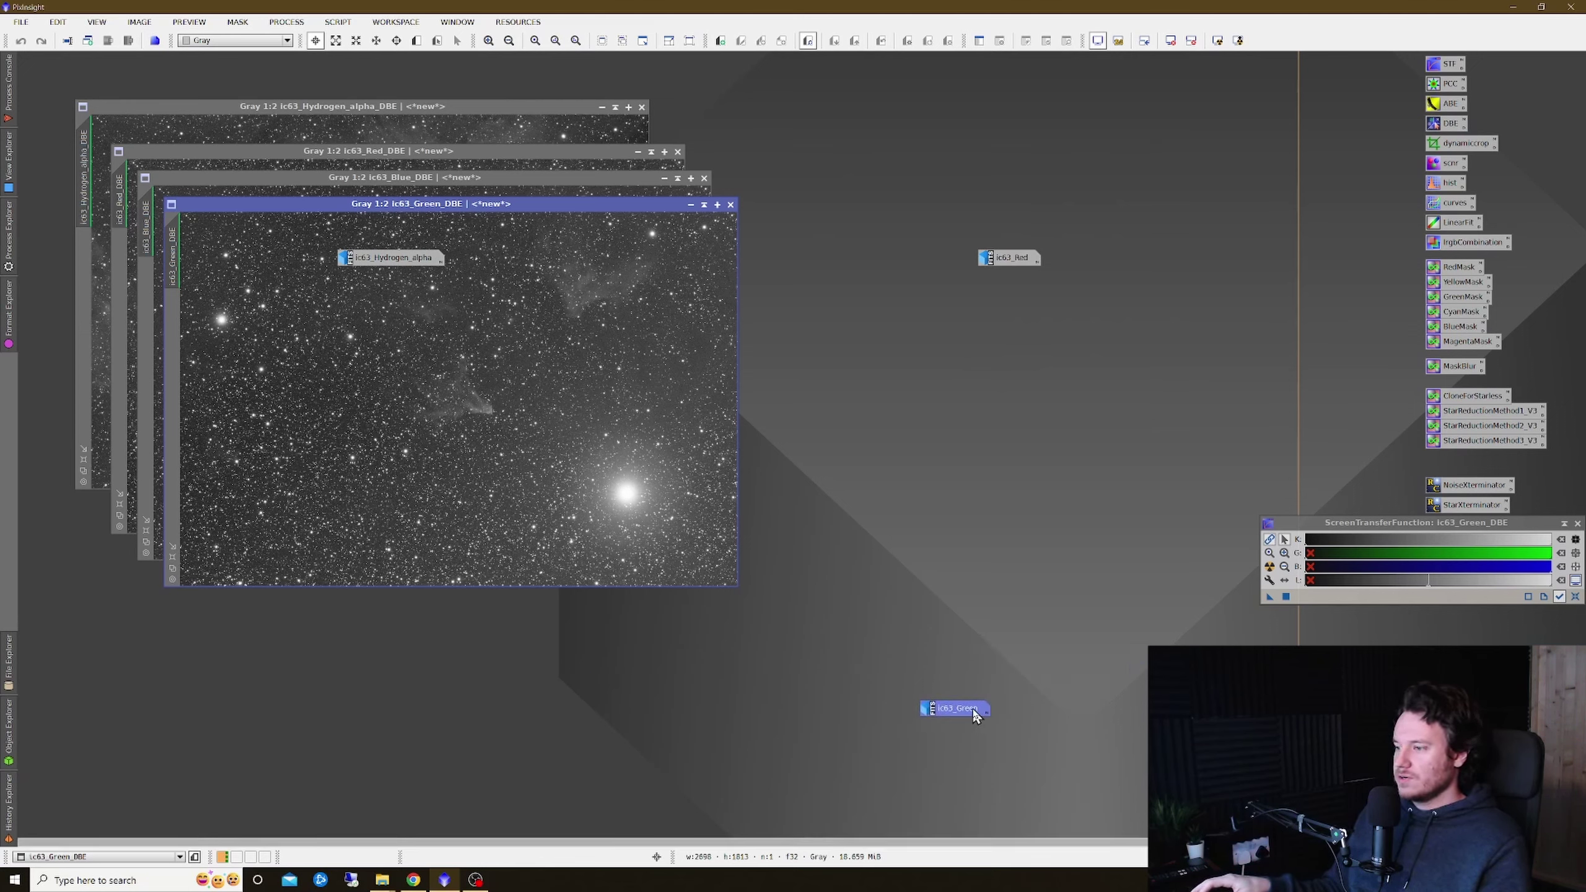
left_click_drag(958, 709, 1343, 724)
left_click_drag(1010, 258, 1519, 649)
left_click_drag(383, 265, 1517, 649)
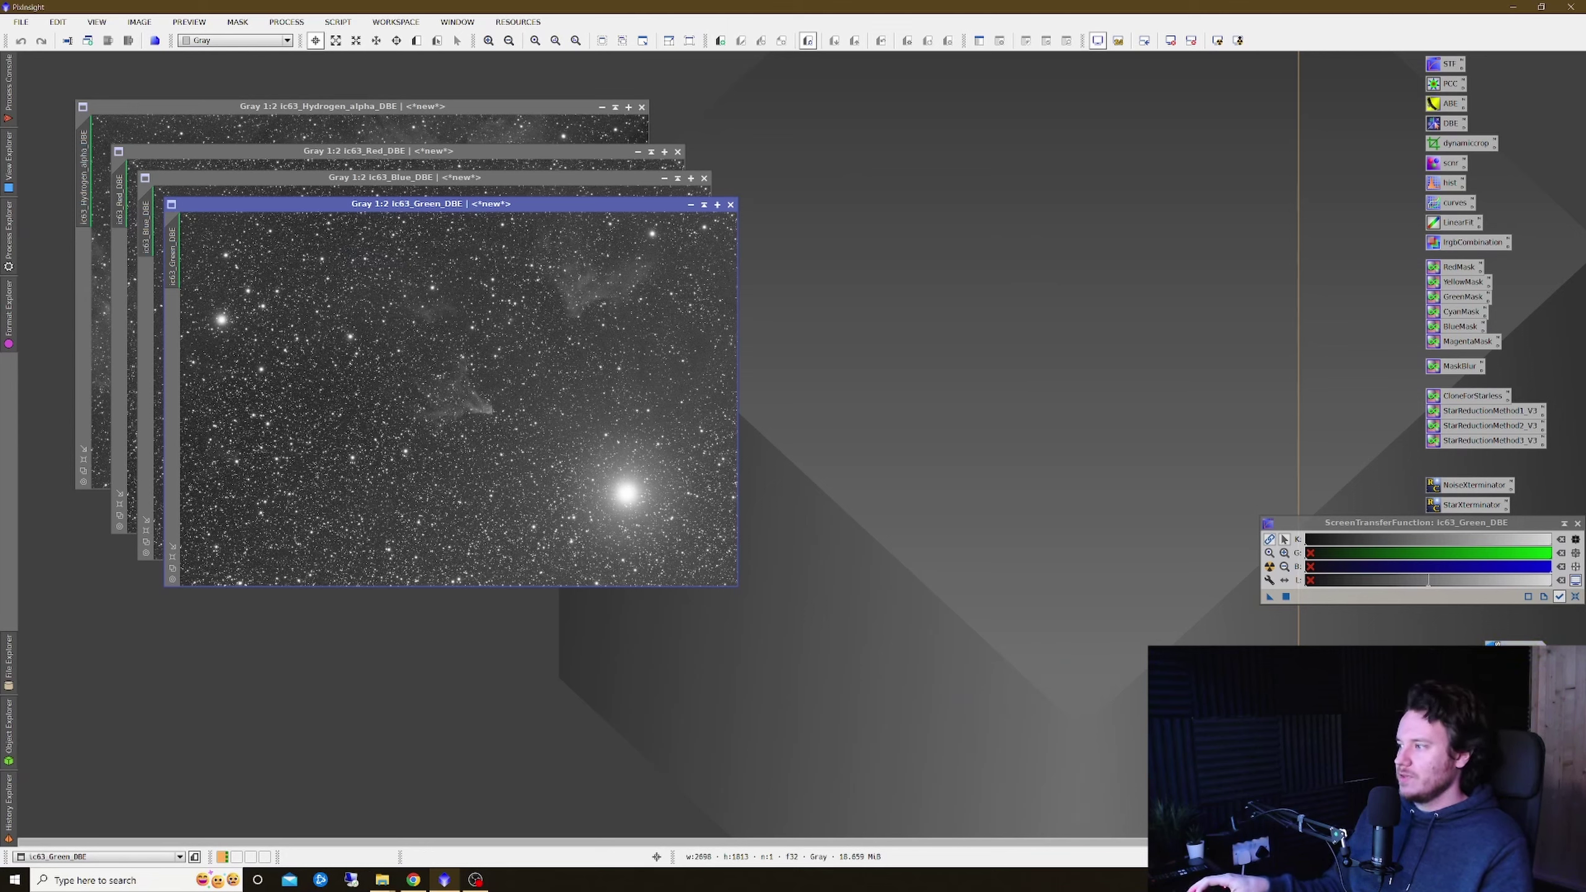
- Activate the background-extracted hydrogen-alpha image and tile the four extracted image windows across the workspace
left_click(392, 122)
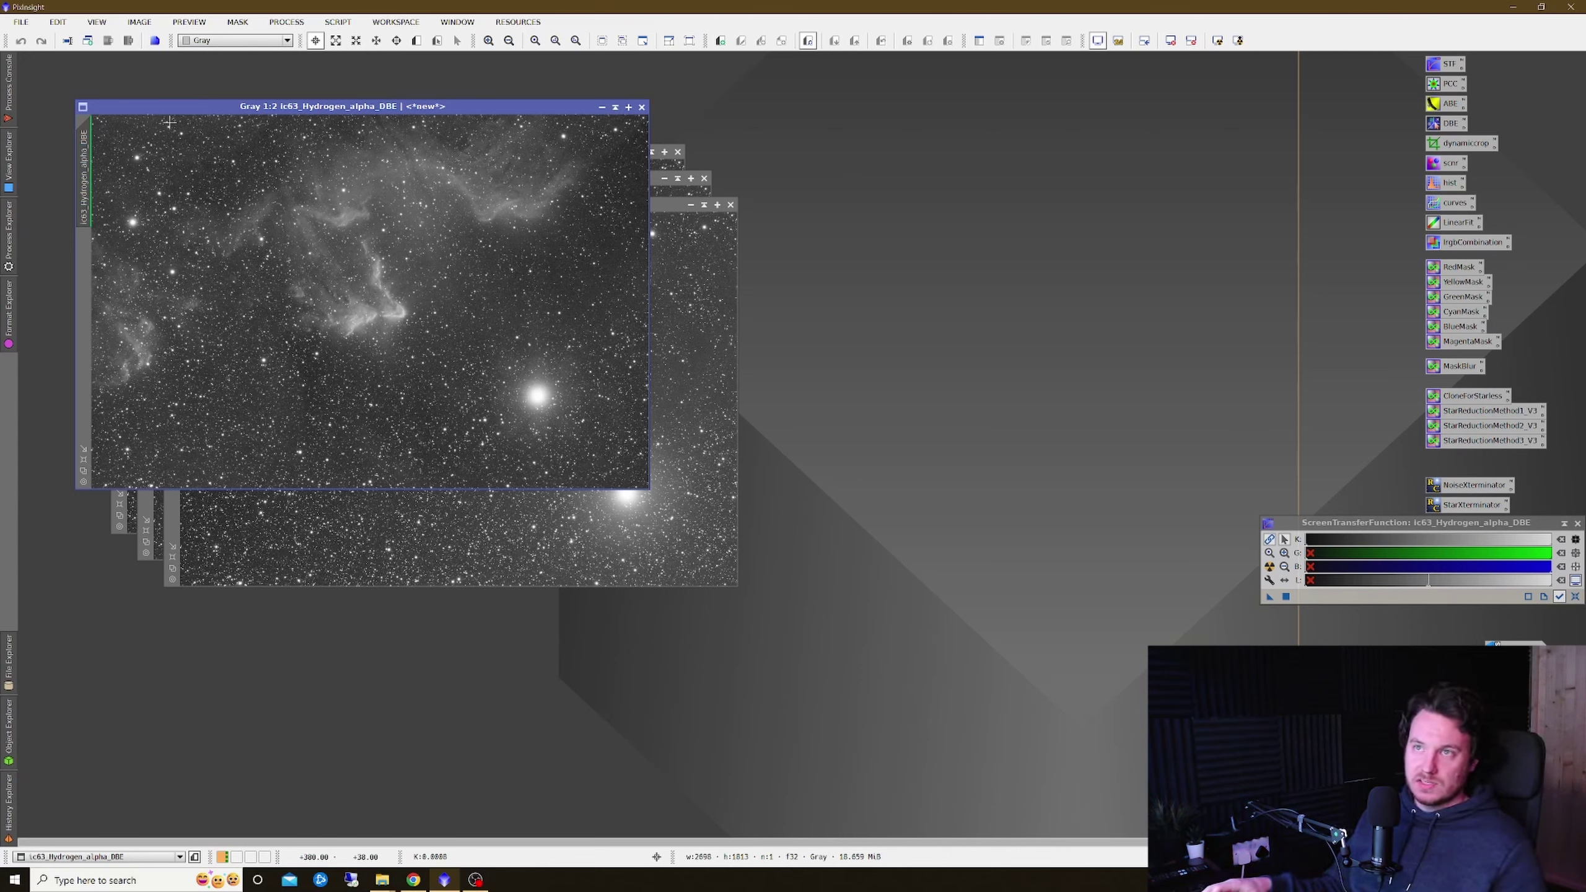
left_click(455, 23)
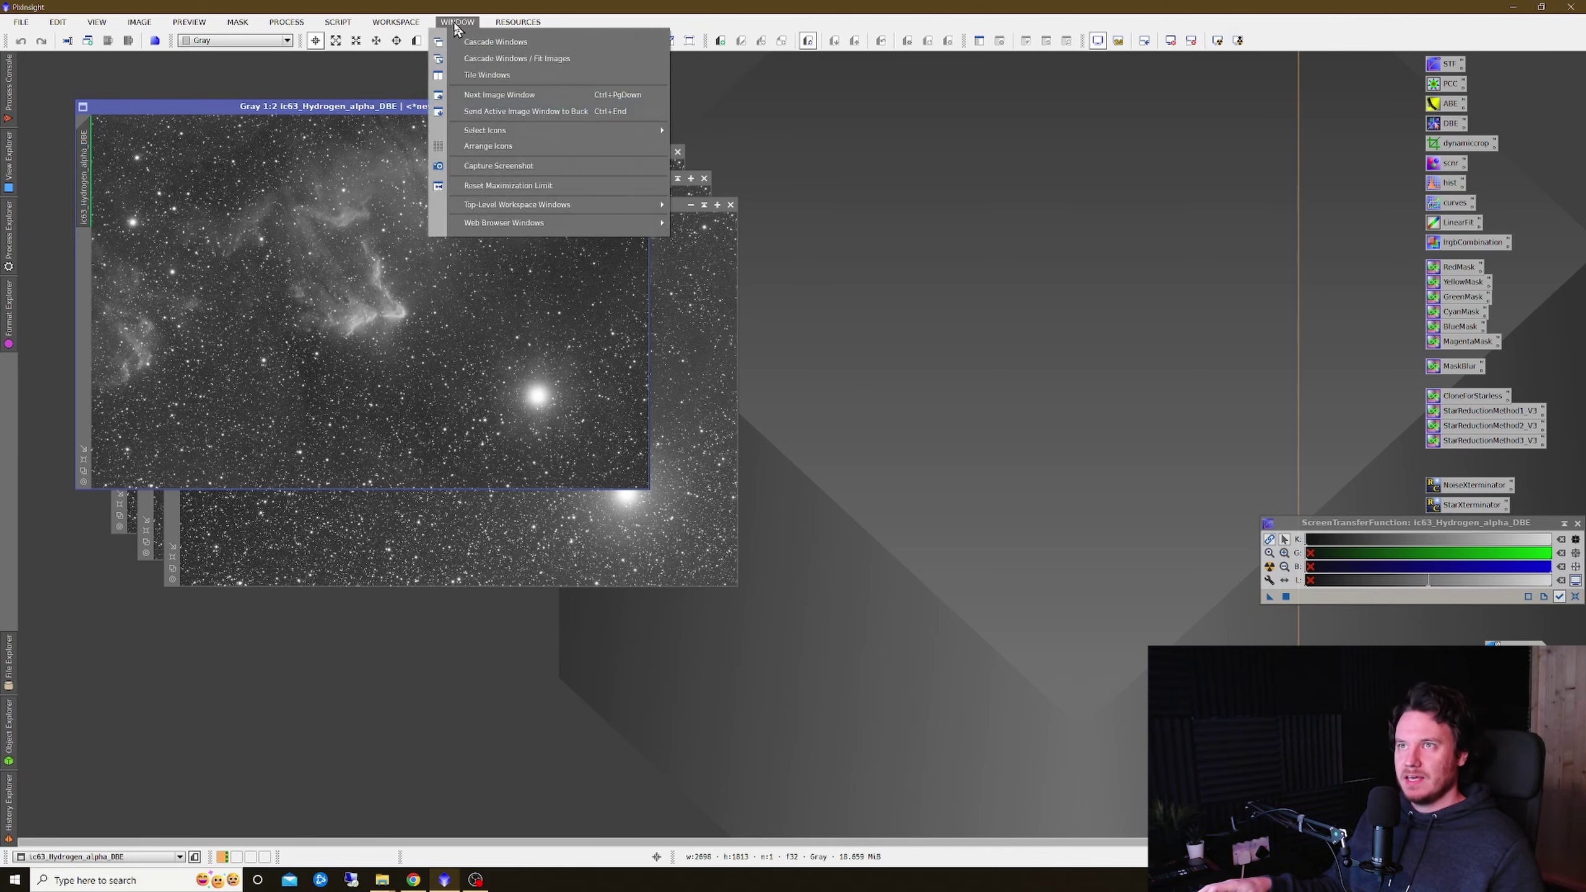
left_click(487, 76)
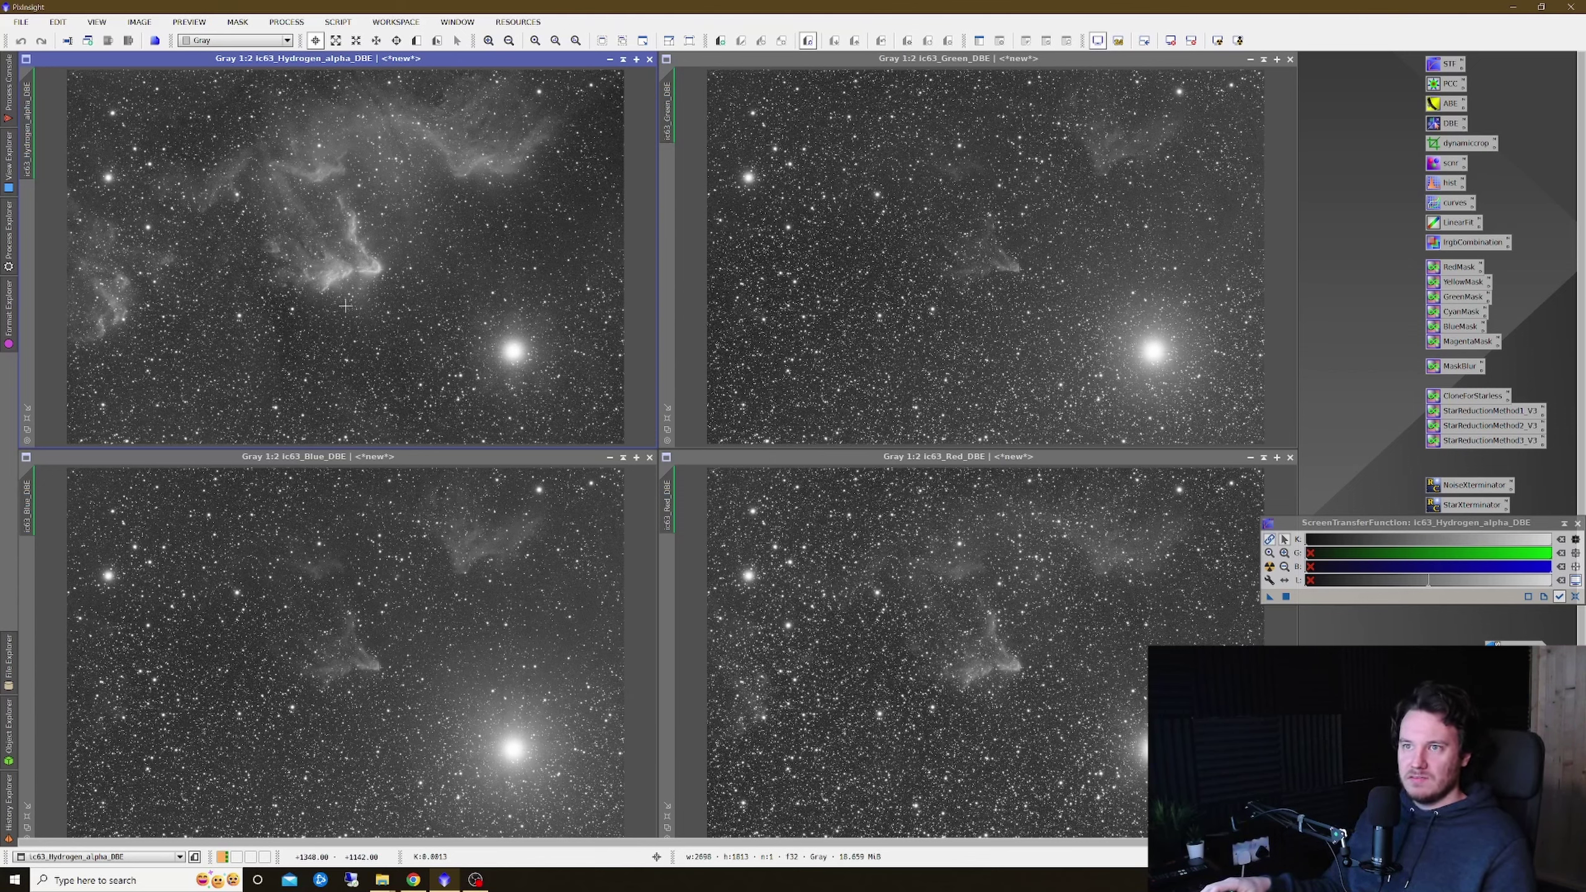
- Rename the background-extracted hydrogen-alpha image as h and the background-extracted green image as g
right_click(346, 267)
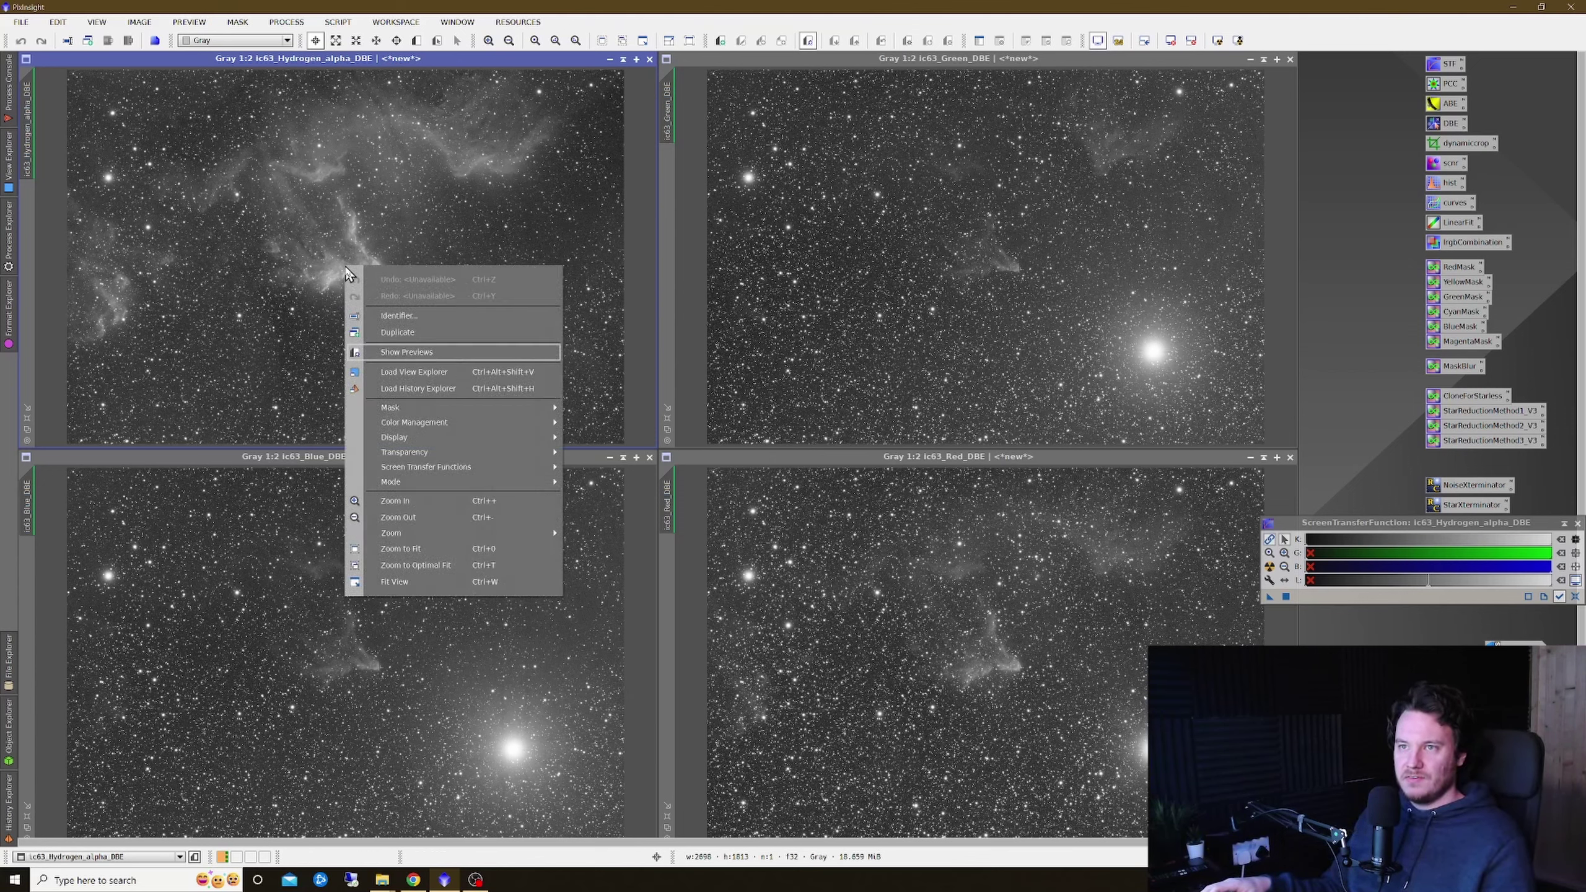
left_click(399, 316)
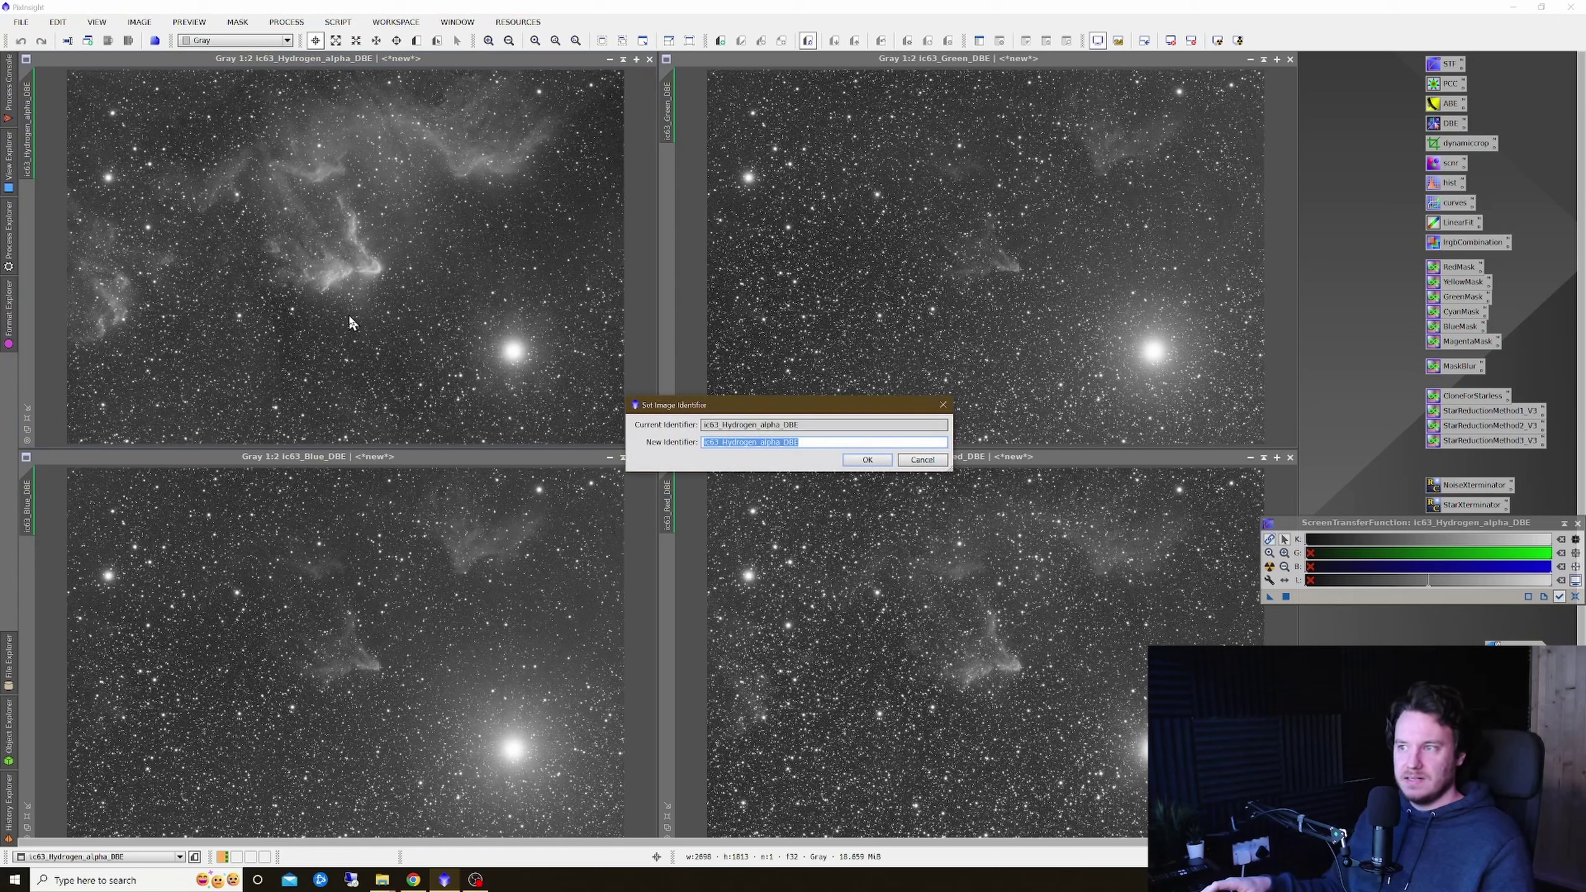
type("h")
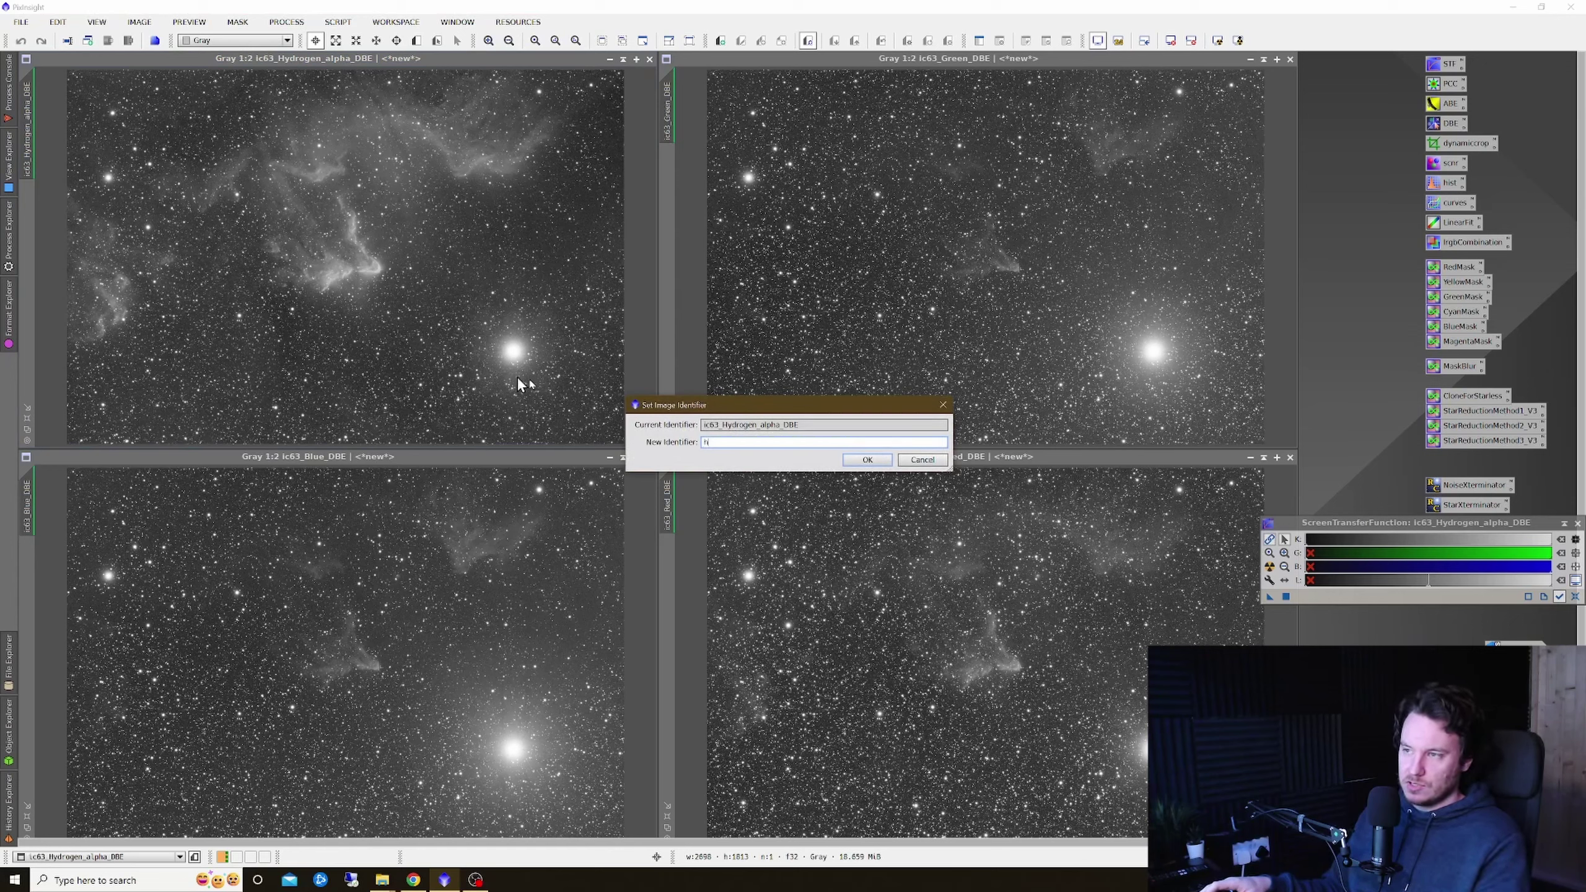
left_click(874, 462)
right_click(935, 217)
left_click(1007, 278)
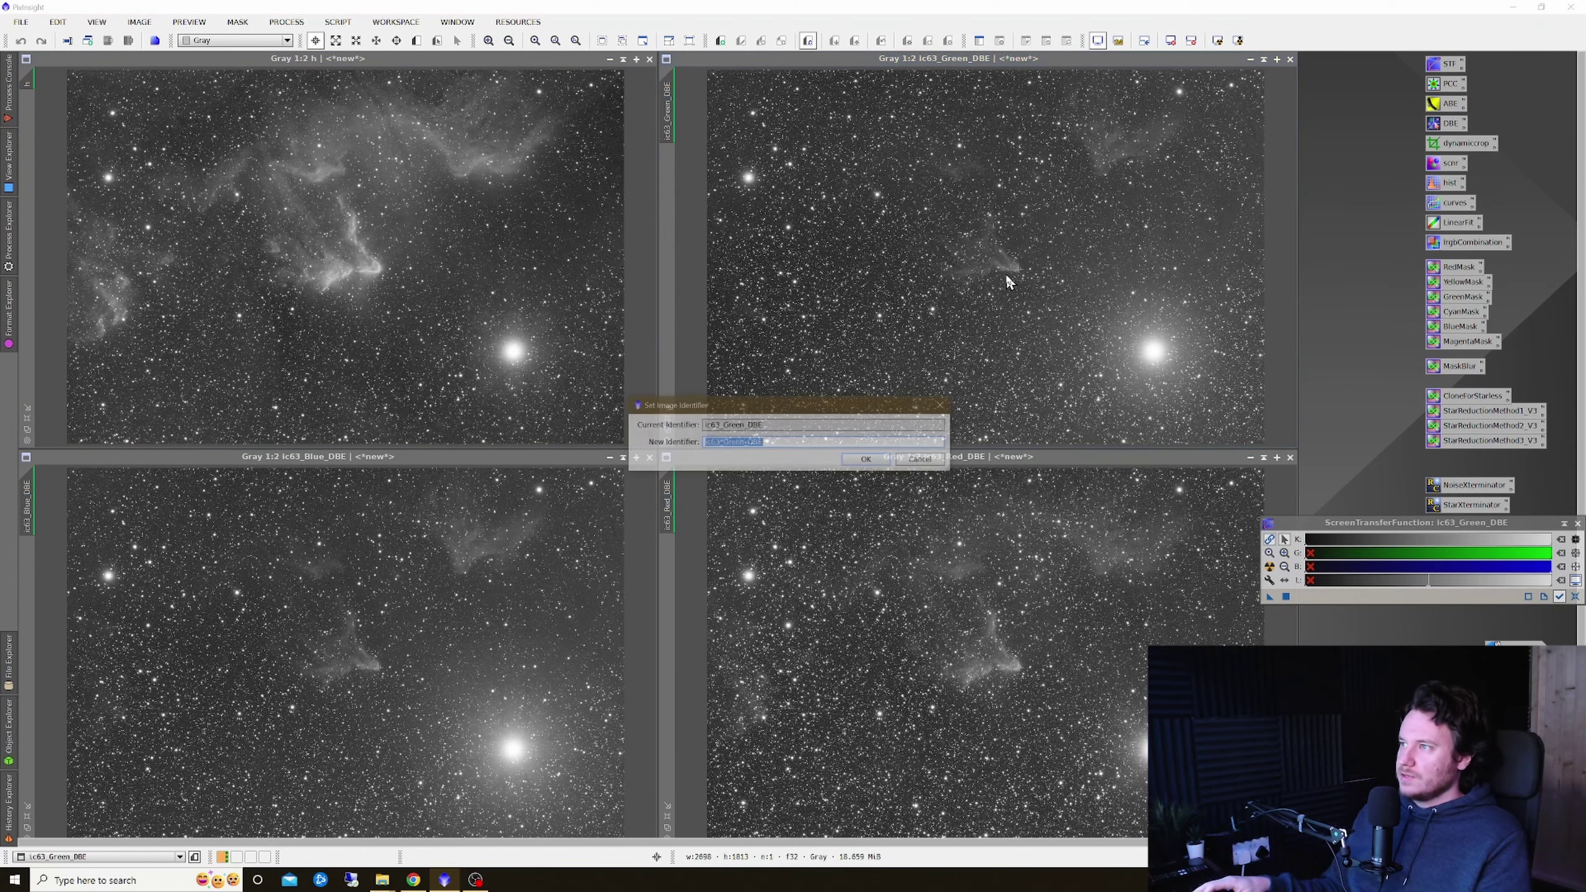
type("g")
left_click(866, 459)
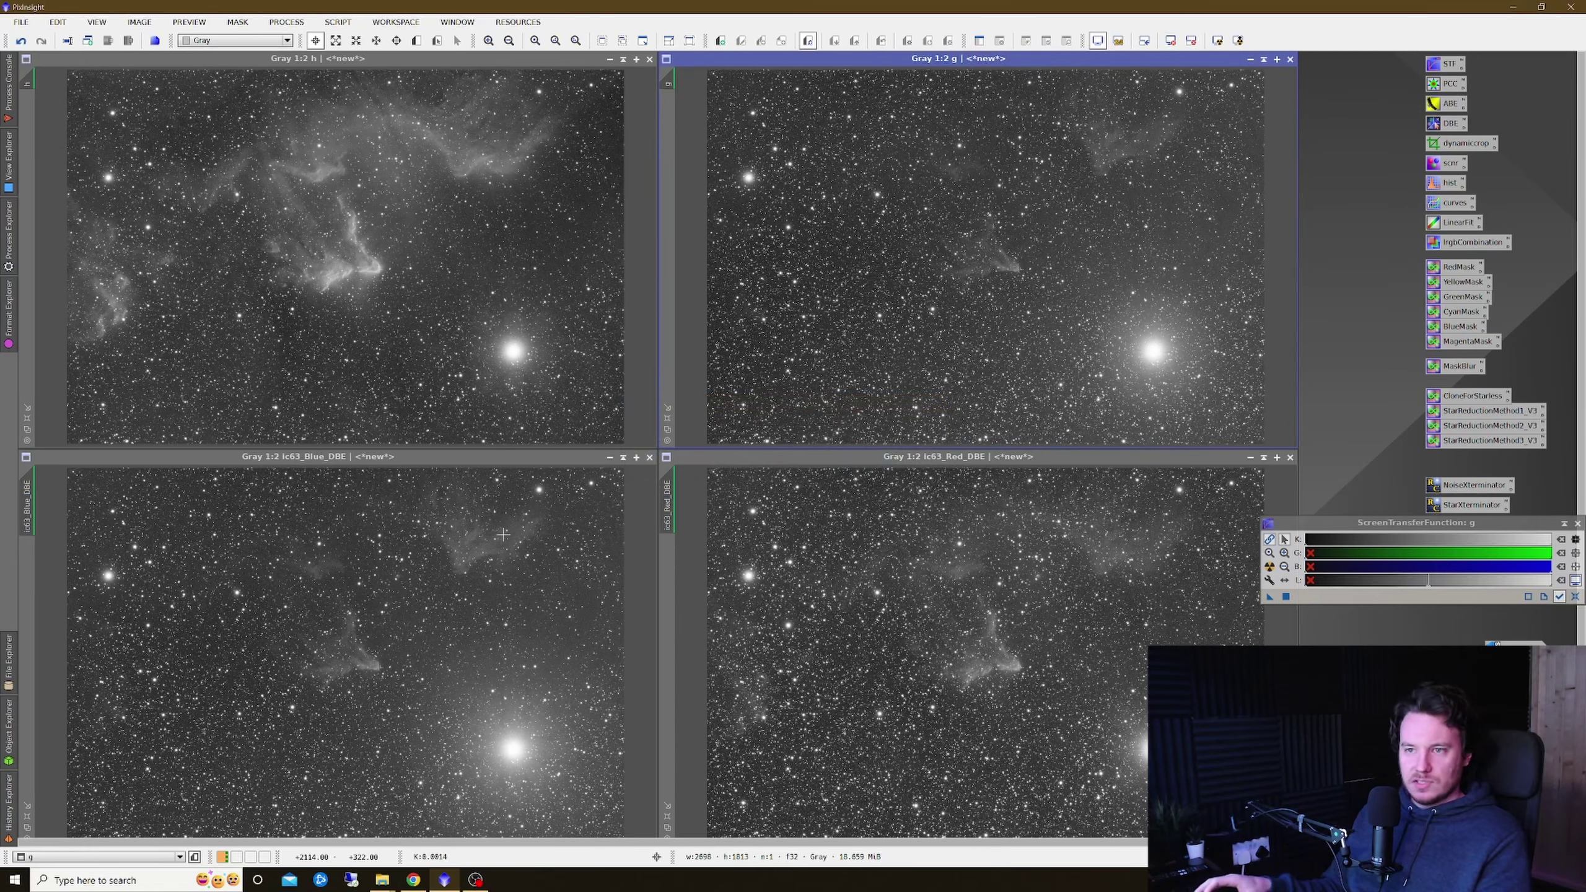
- Rename the background-extracted blue image as b and the background-extracted red image as r
right_click(361, 629)
left_click(414, 346)
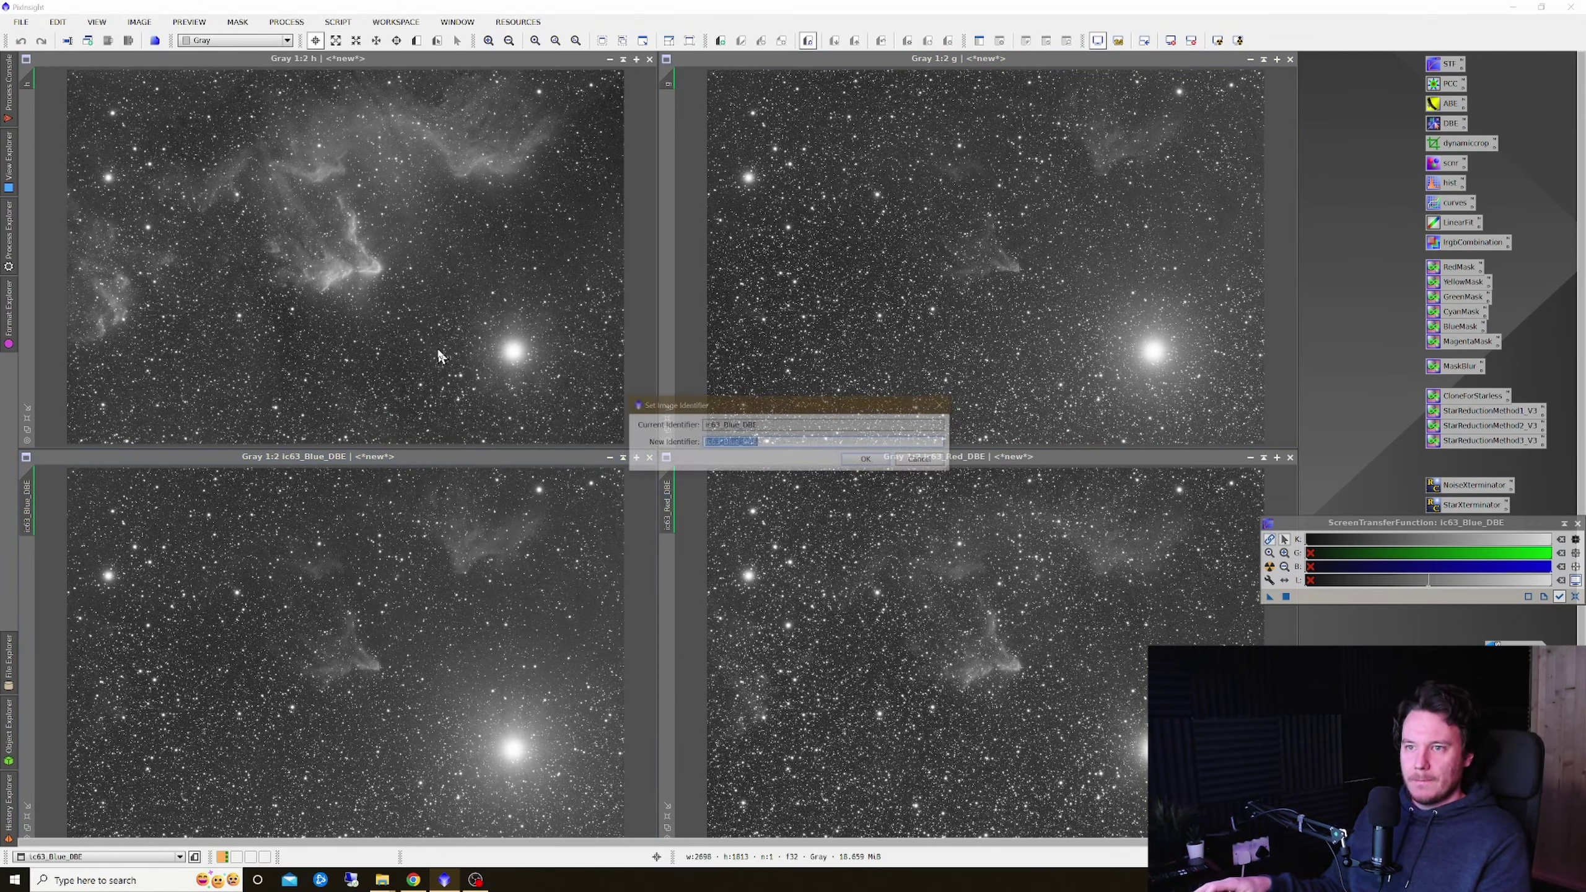
type("b")
left_click(866, 459)
right_click(977, 570)
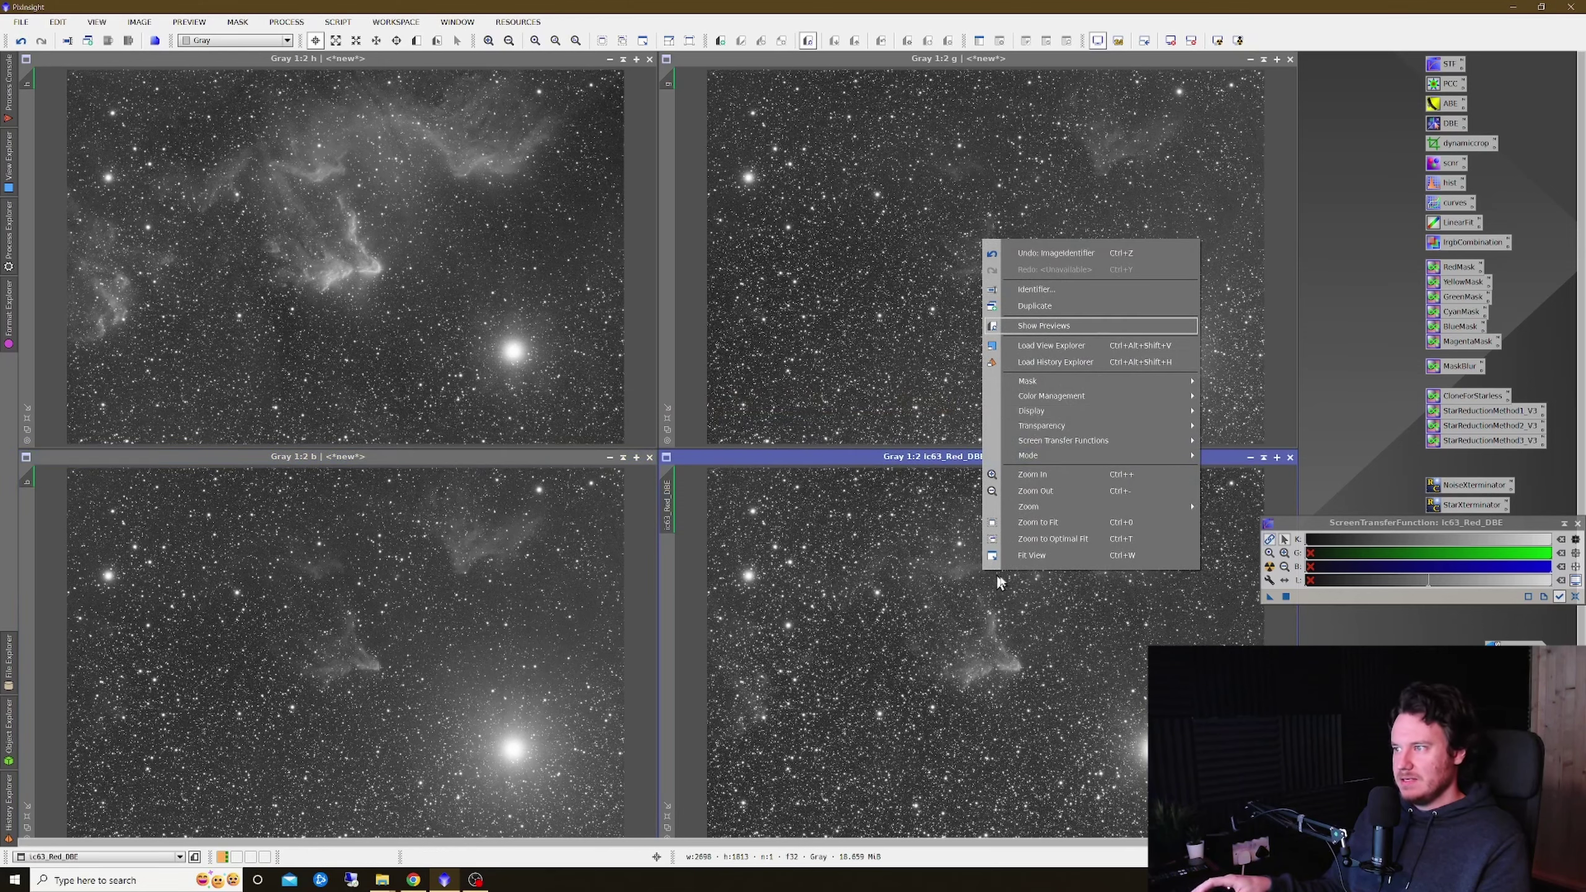
left_click(1031, 293)
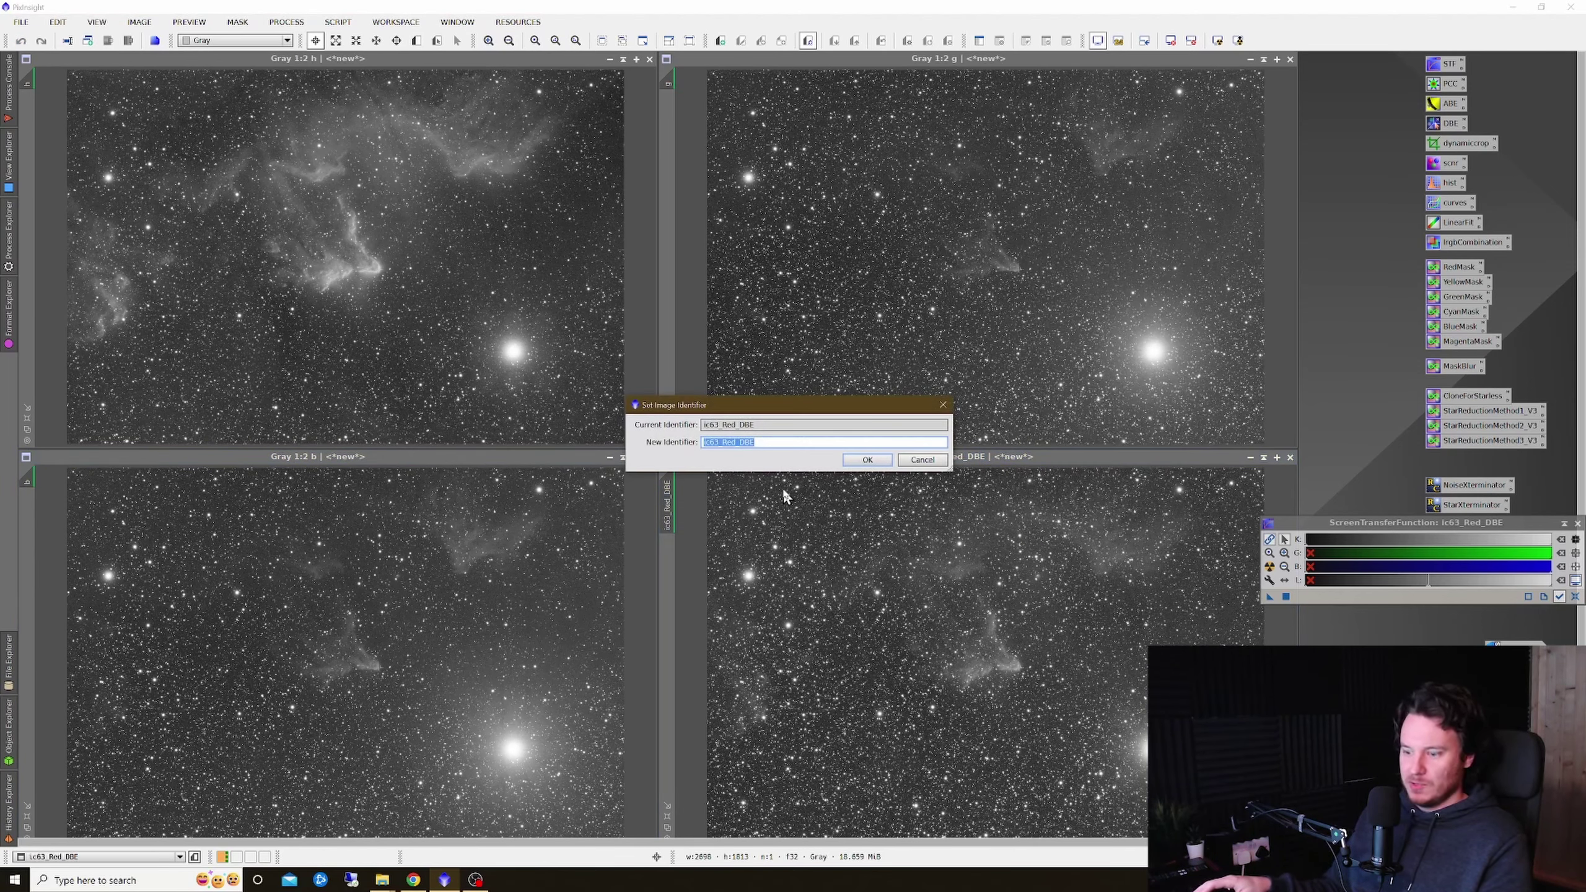
type("r")
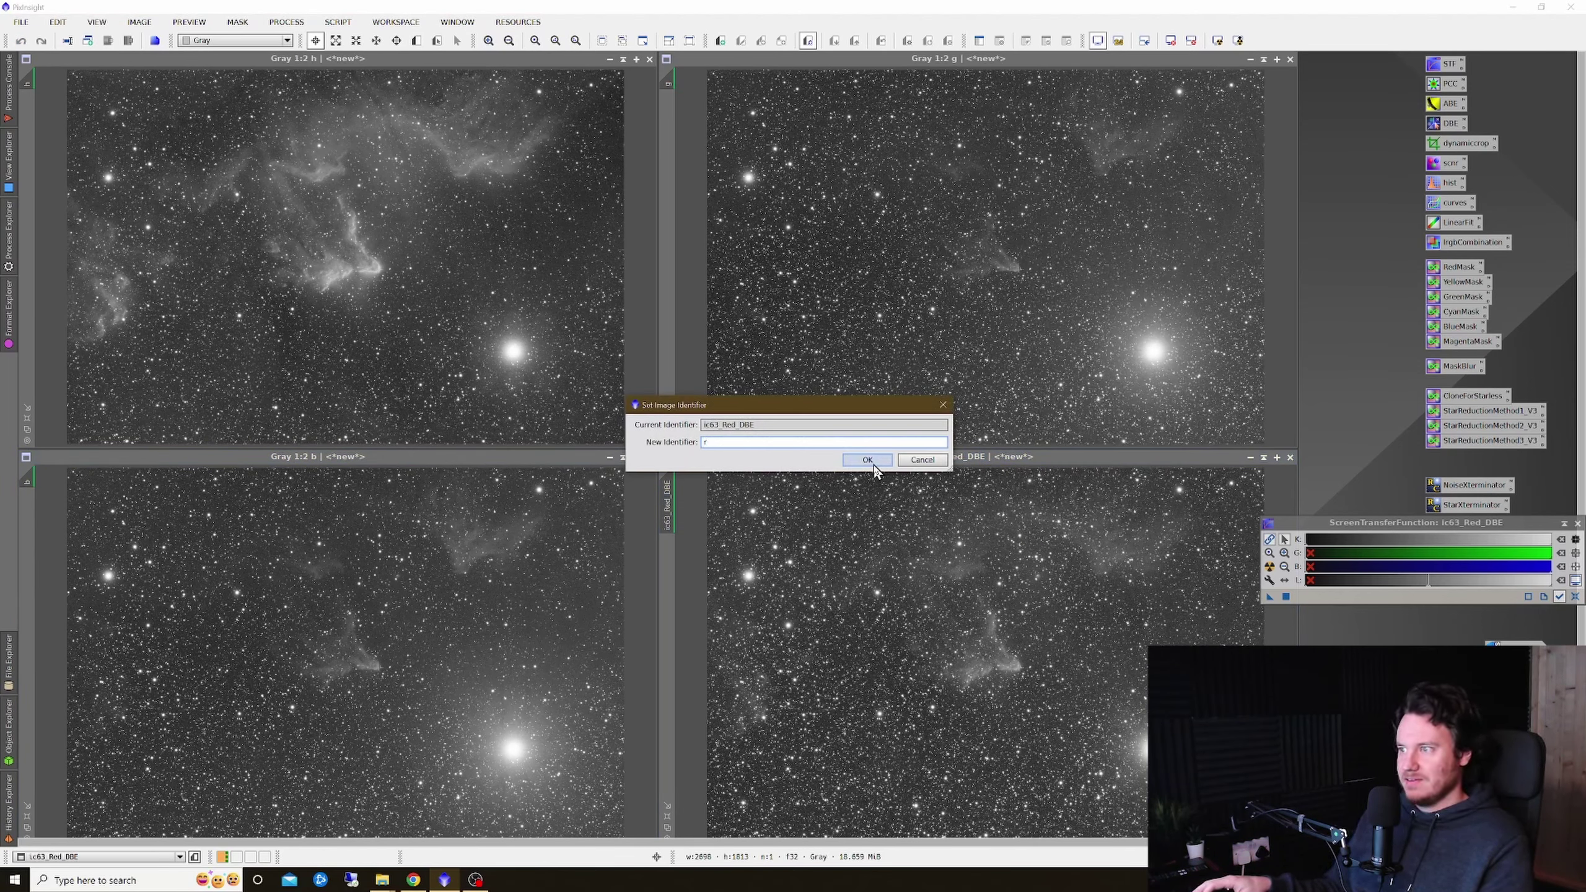
left_click(868, 460)
- Open LinearFit, set image h as its reference and position the dialog over the hydrogen-alpha image
left_click(485, 292)
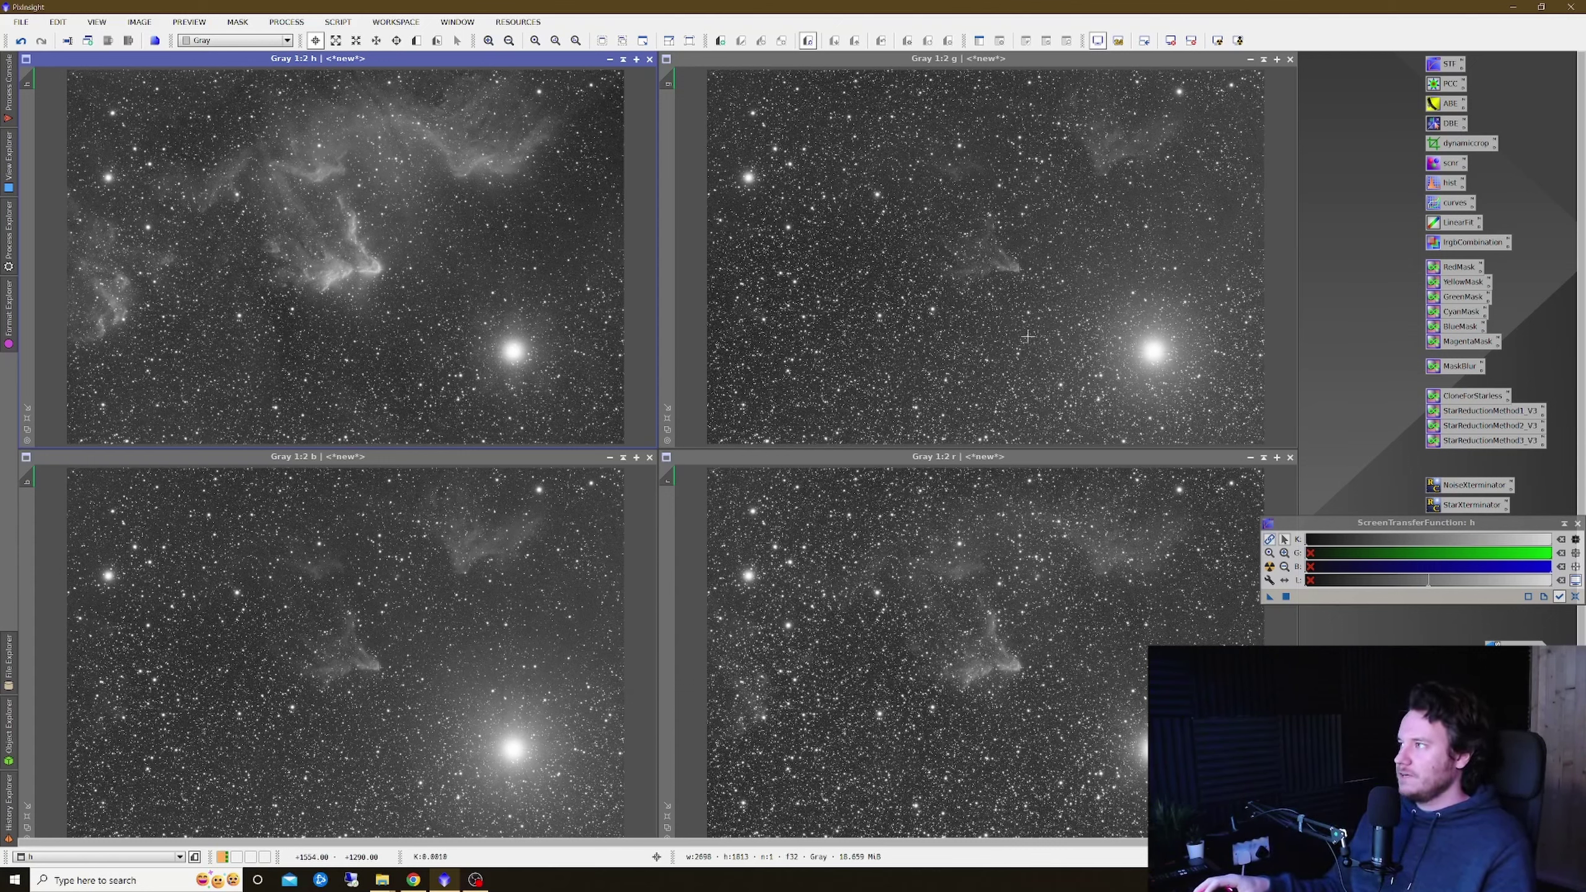
double_click(1453, 224)
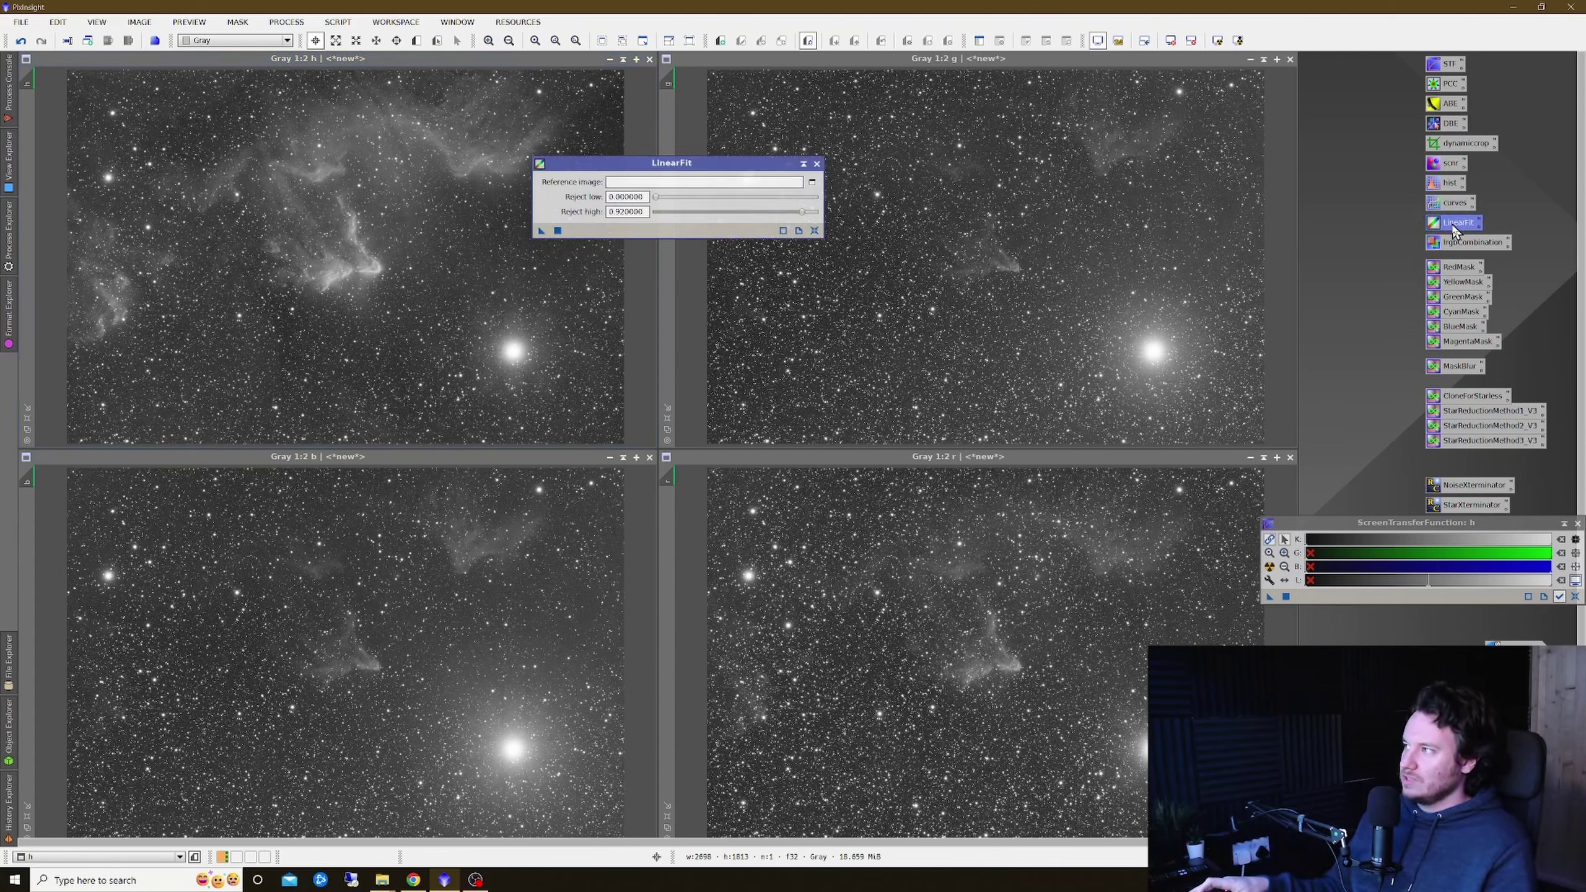
left_click(812, 182)
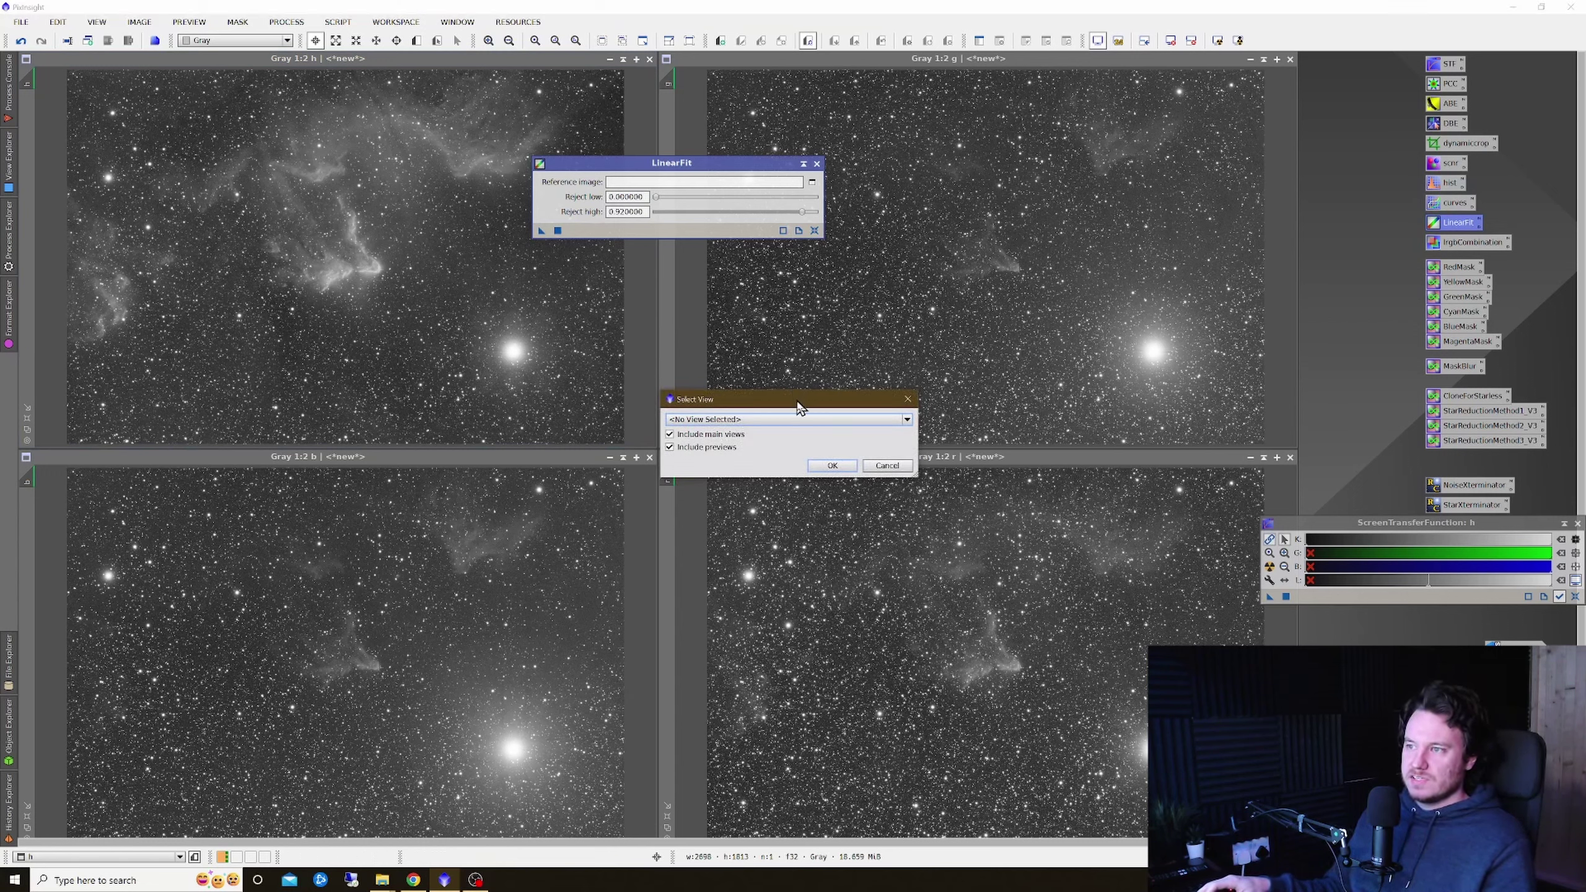
left_click(798, 420)
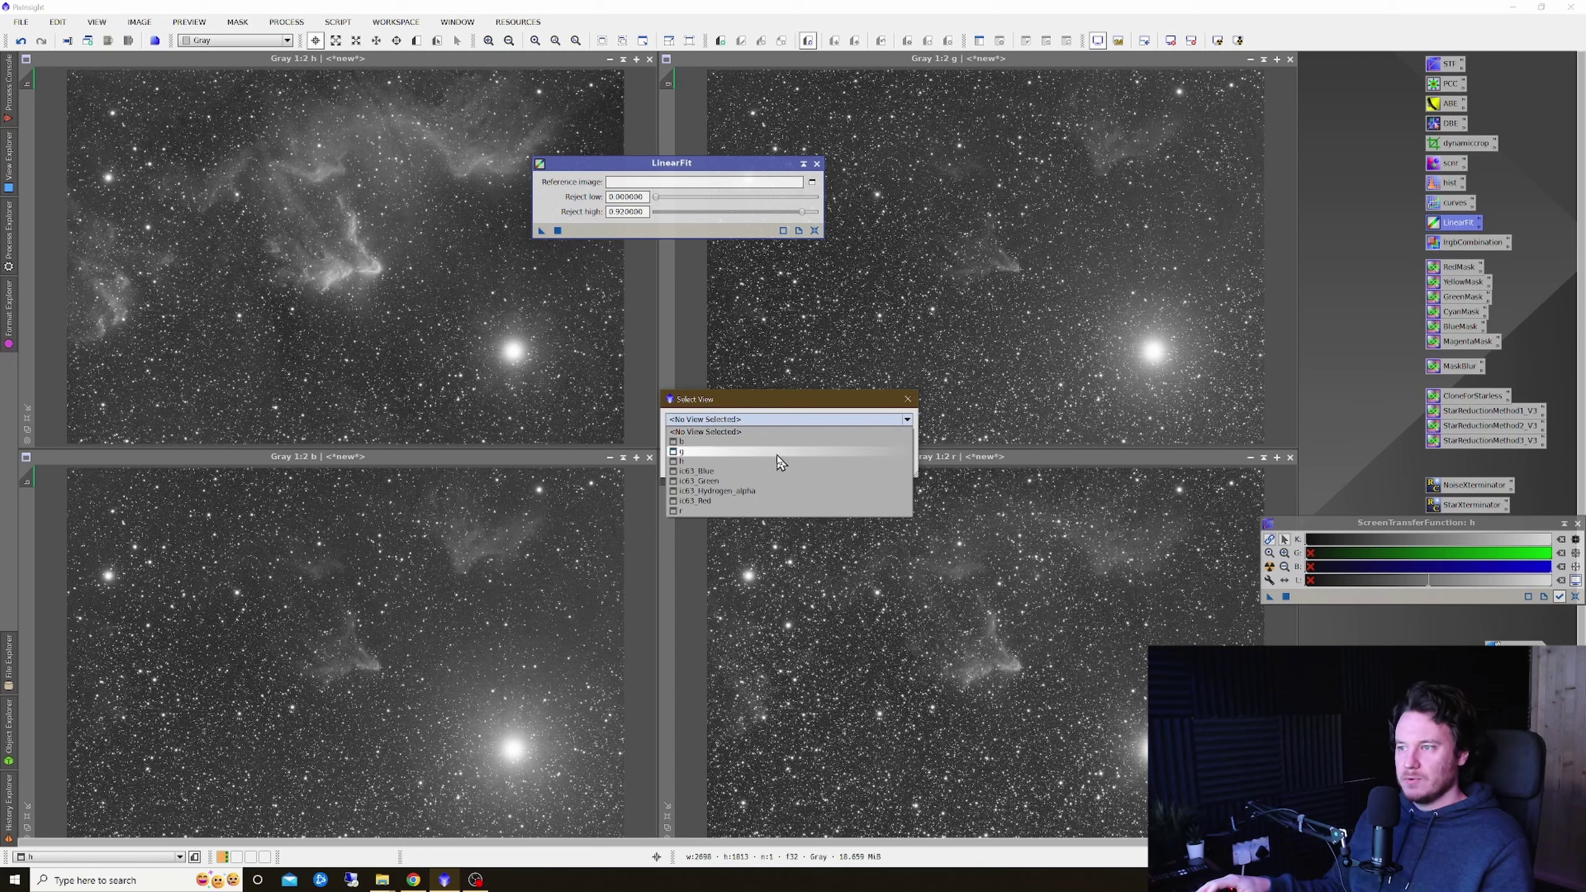
left_click(693, 464)
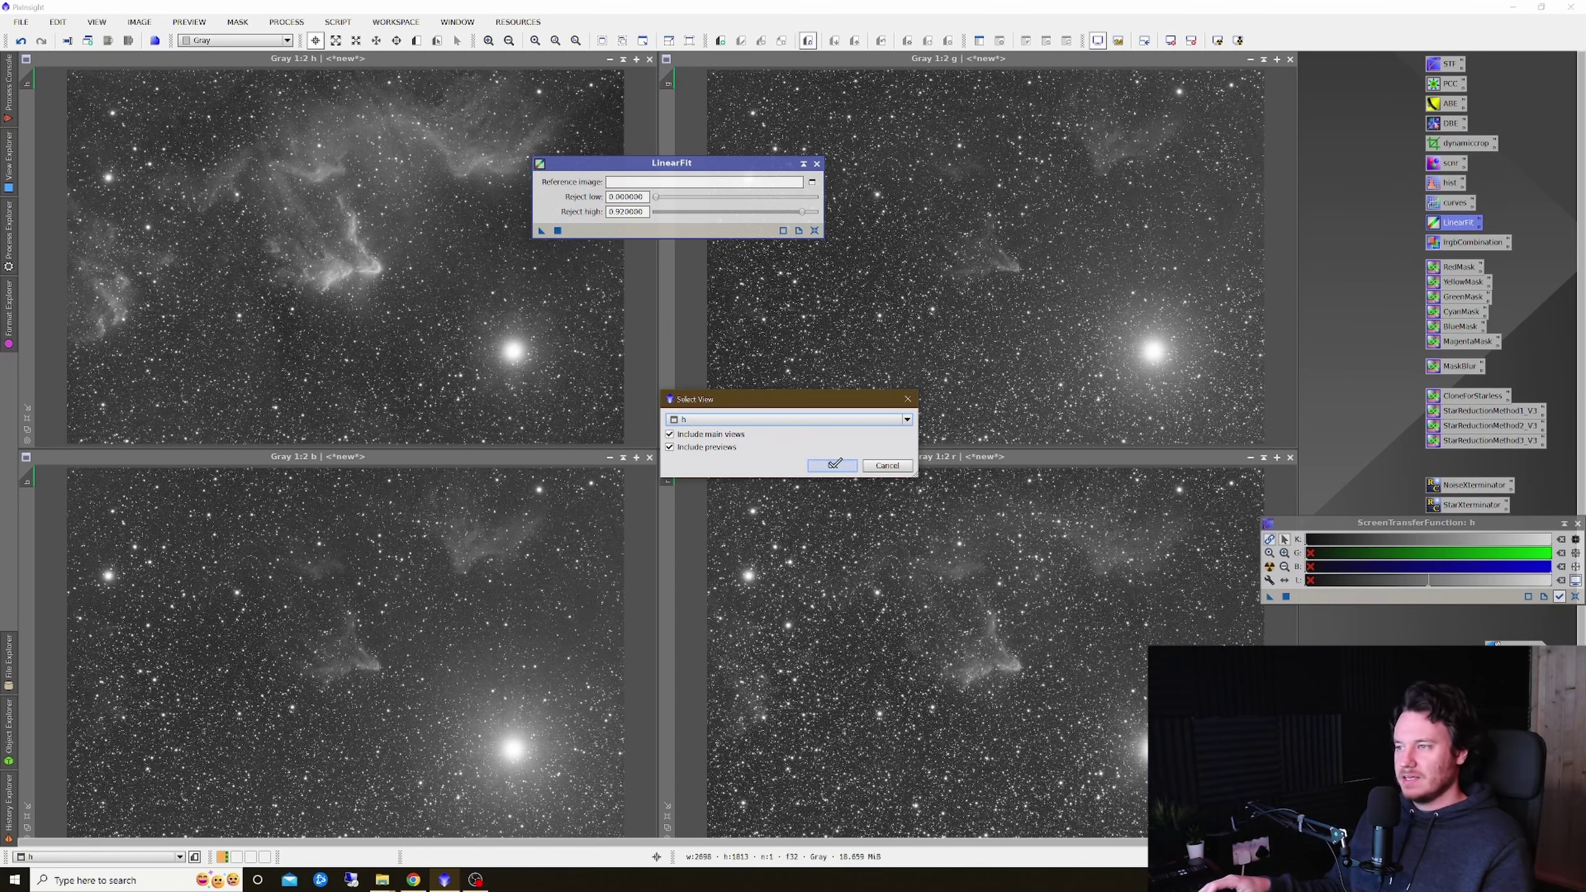
left_click(830, 465)
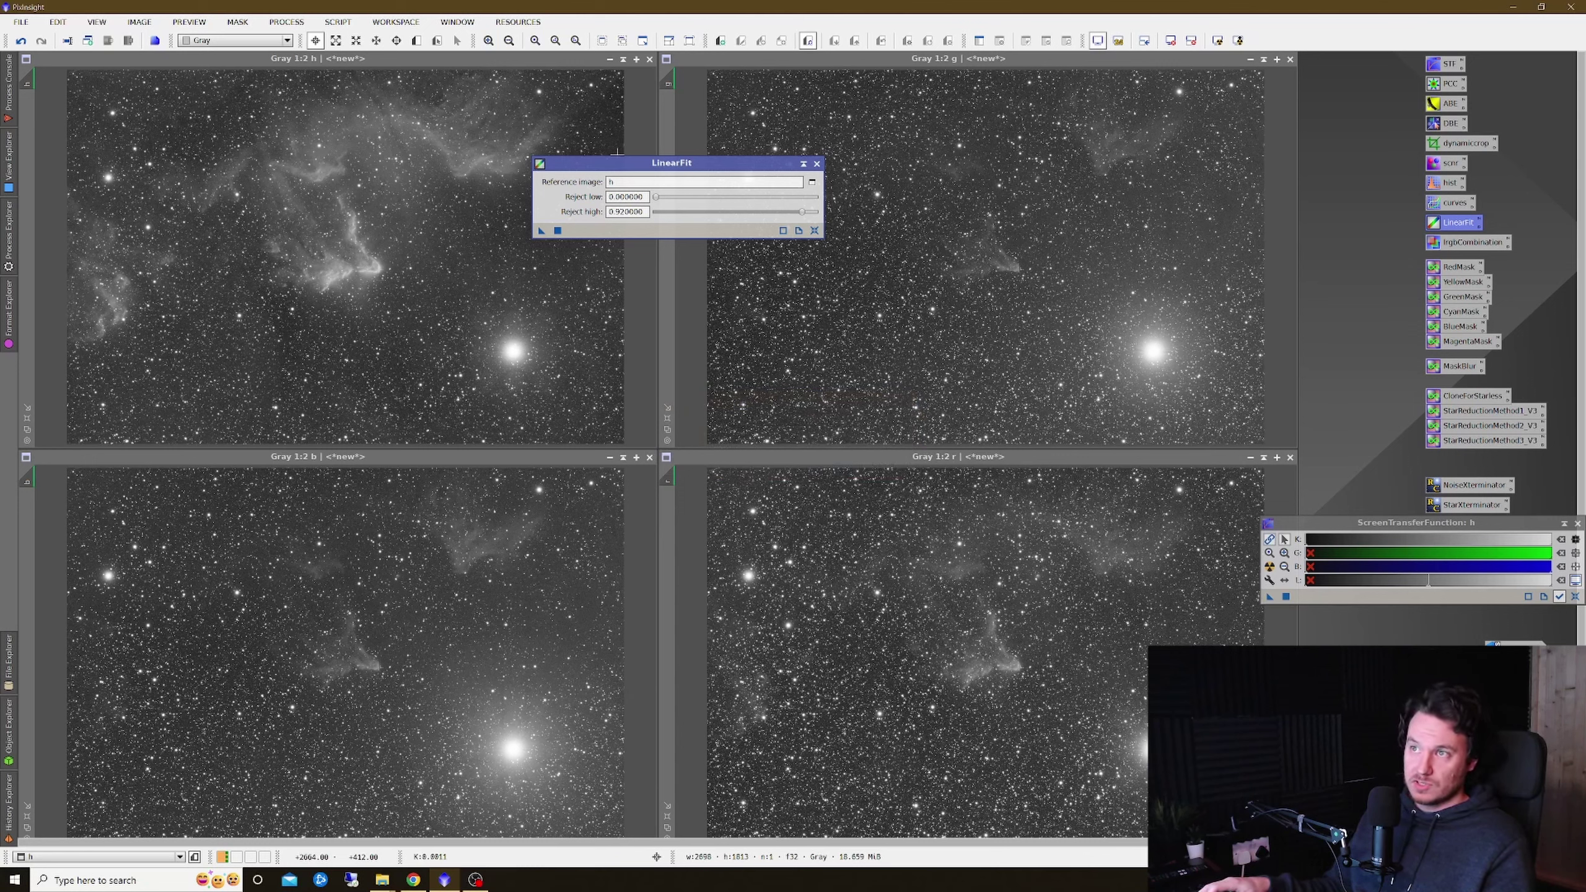
left_click_drag(624, 162, 452, 162)
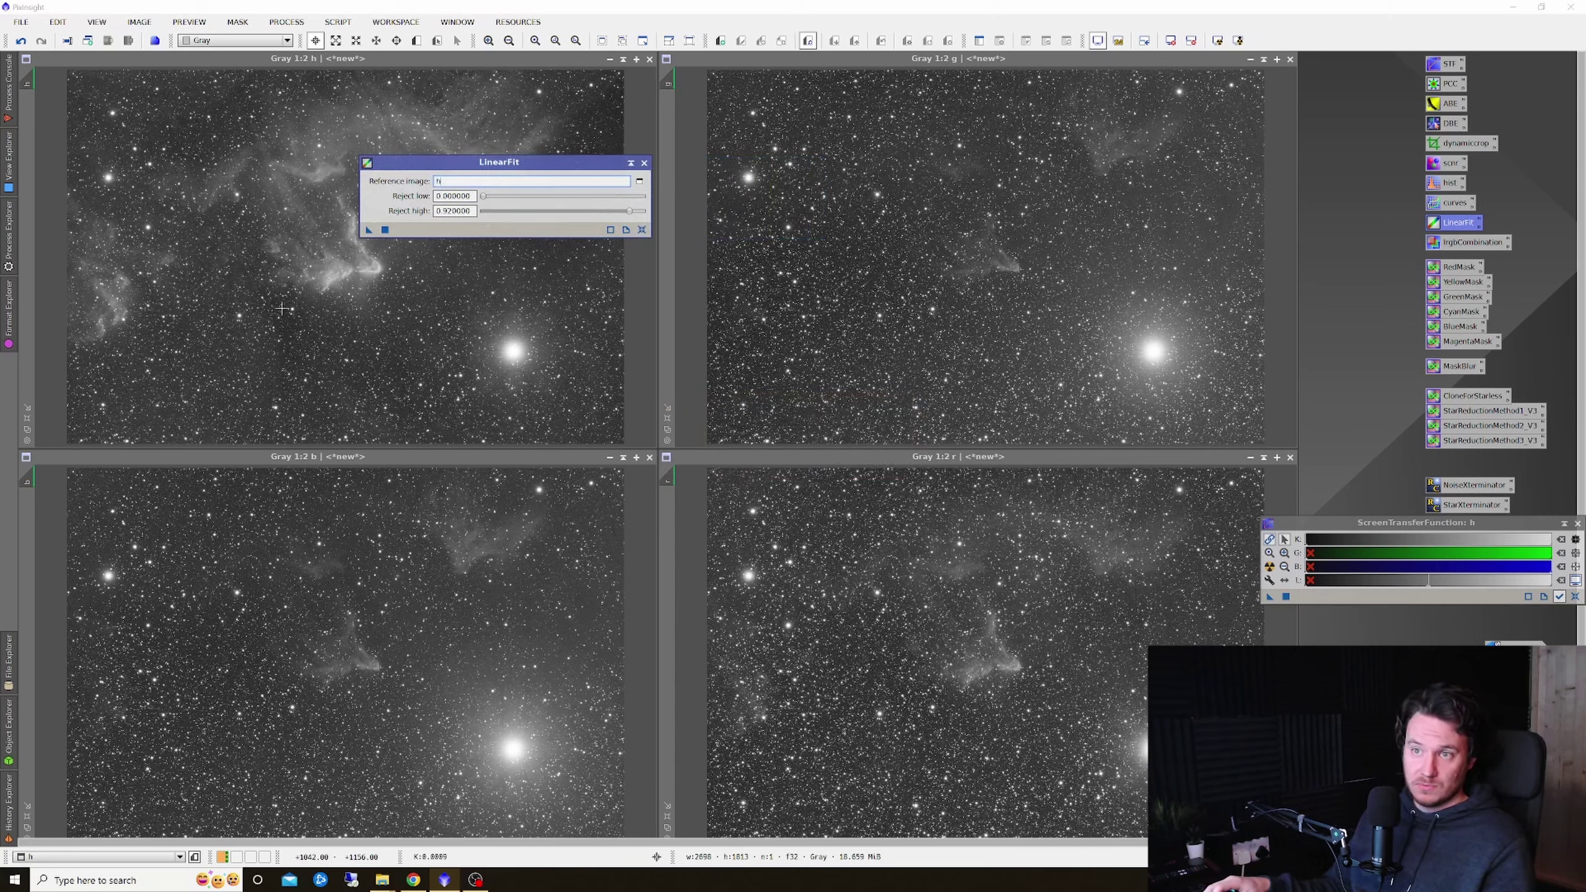
- Apply the linear fit to the green, blue and red images g, b and r
left_click_drag(369, 229, 895, 302)
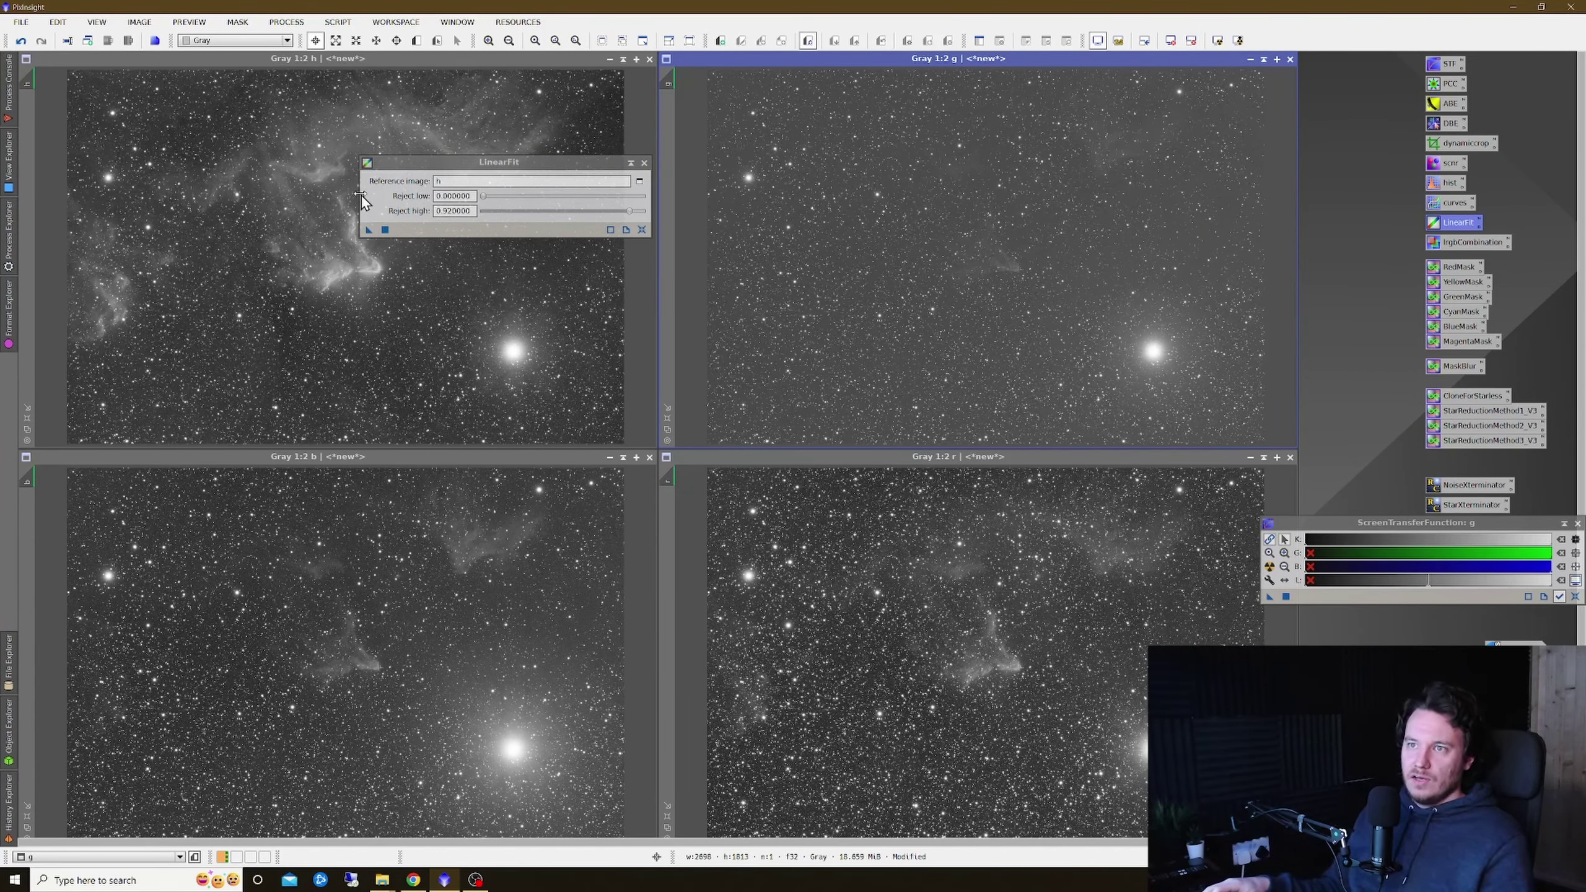
left_click_drag(368, 231, 462, 620)
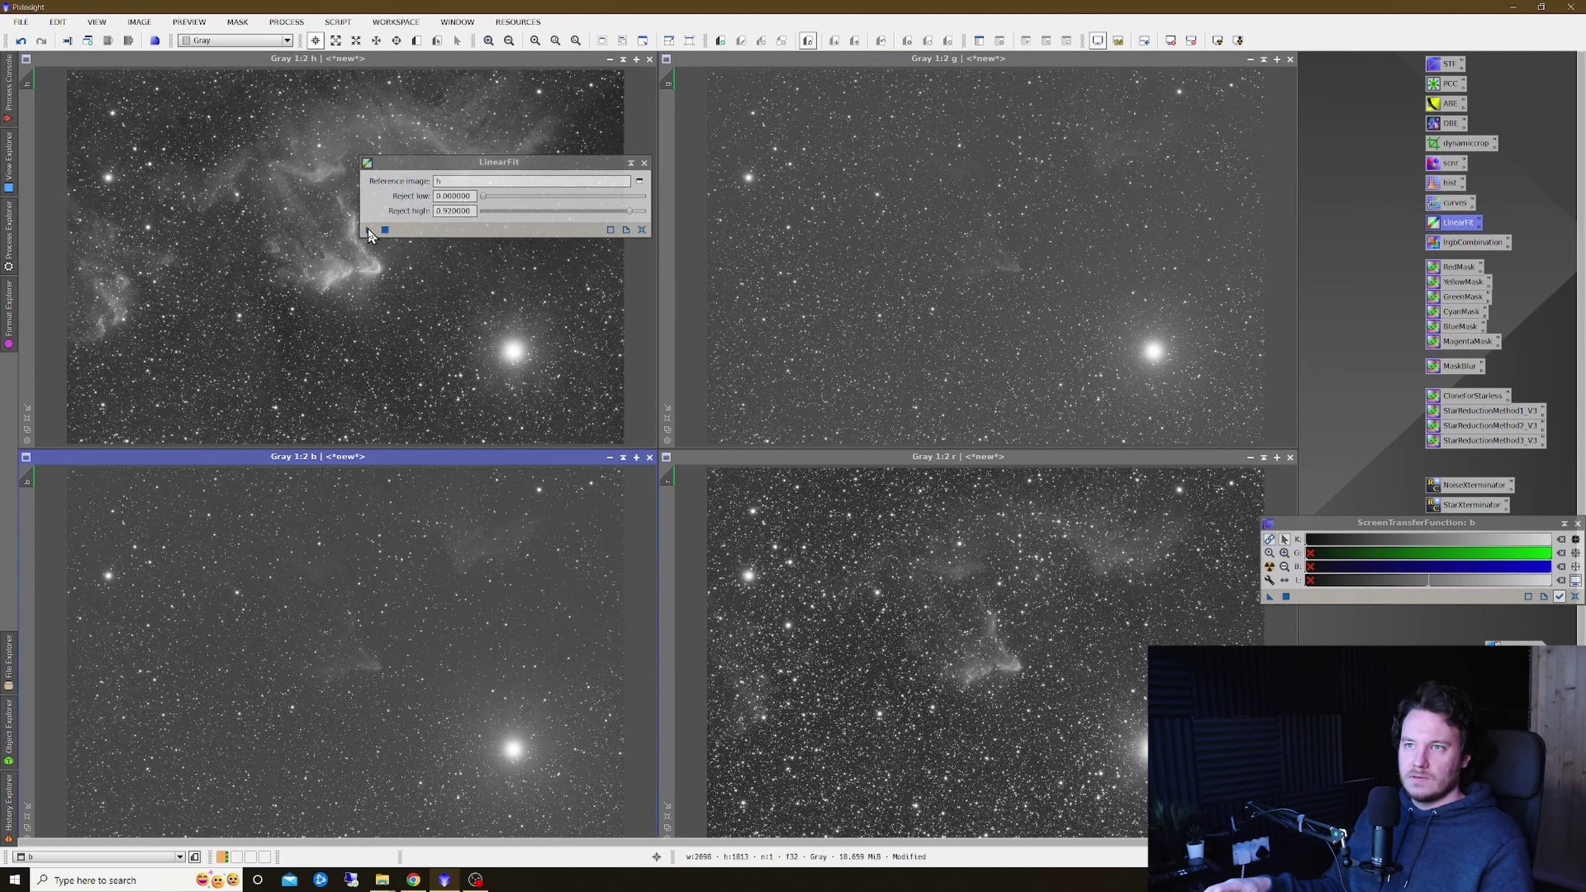
left_click_drag(368, 230, 868, 546)
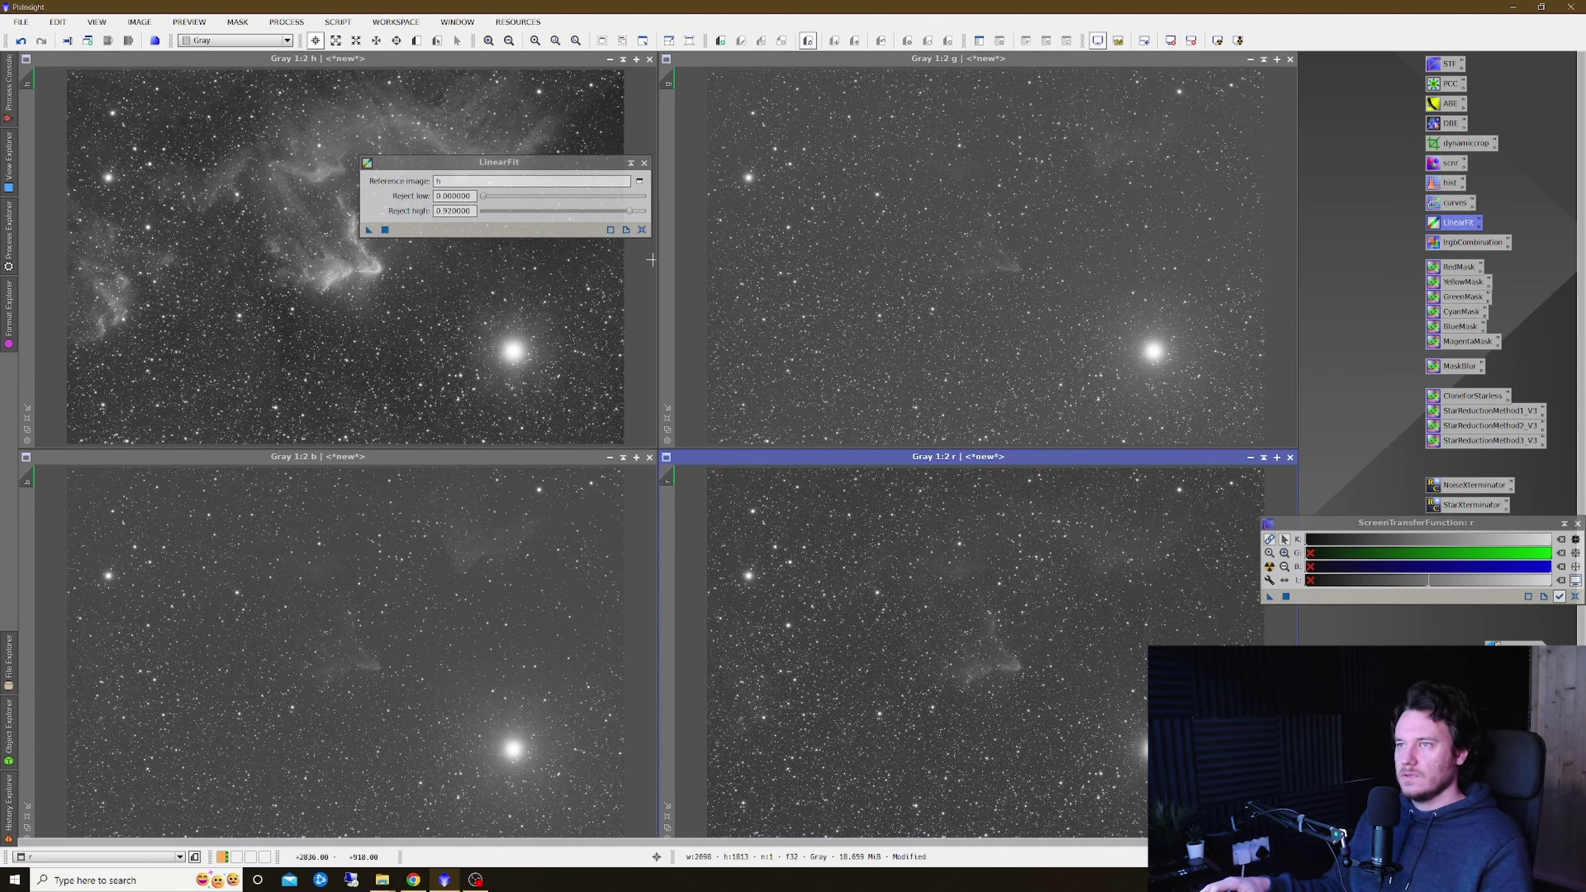
- Auto-stretch the display of the fitted images g, r and b, and close LinearFit
left_click(886, 270)
left_click(1270, 567)
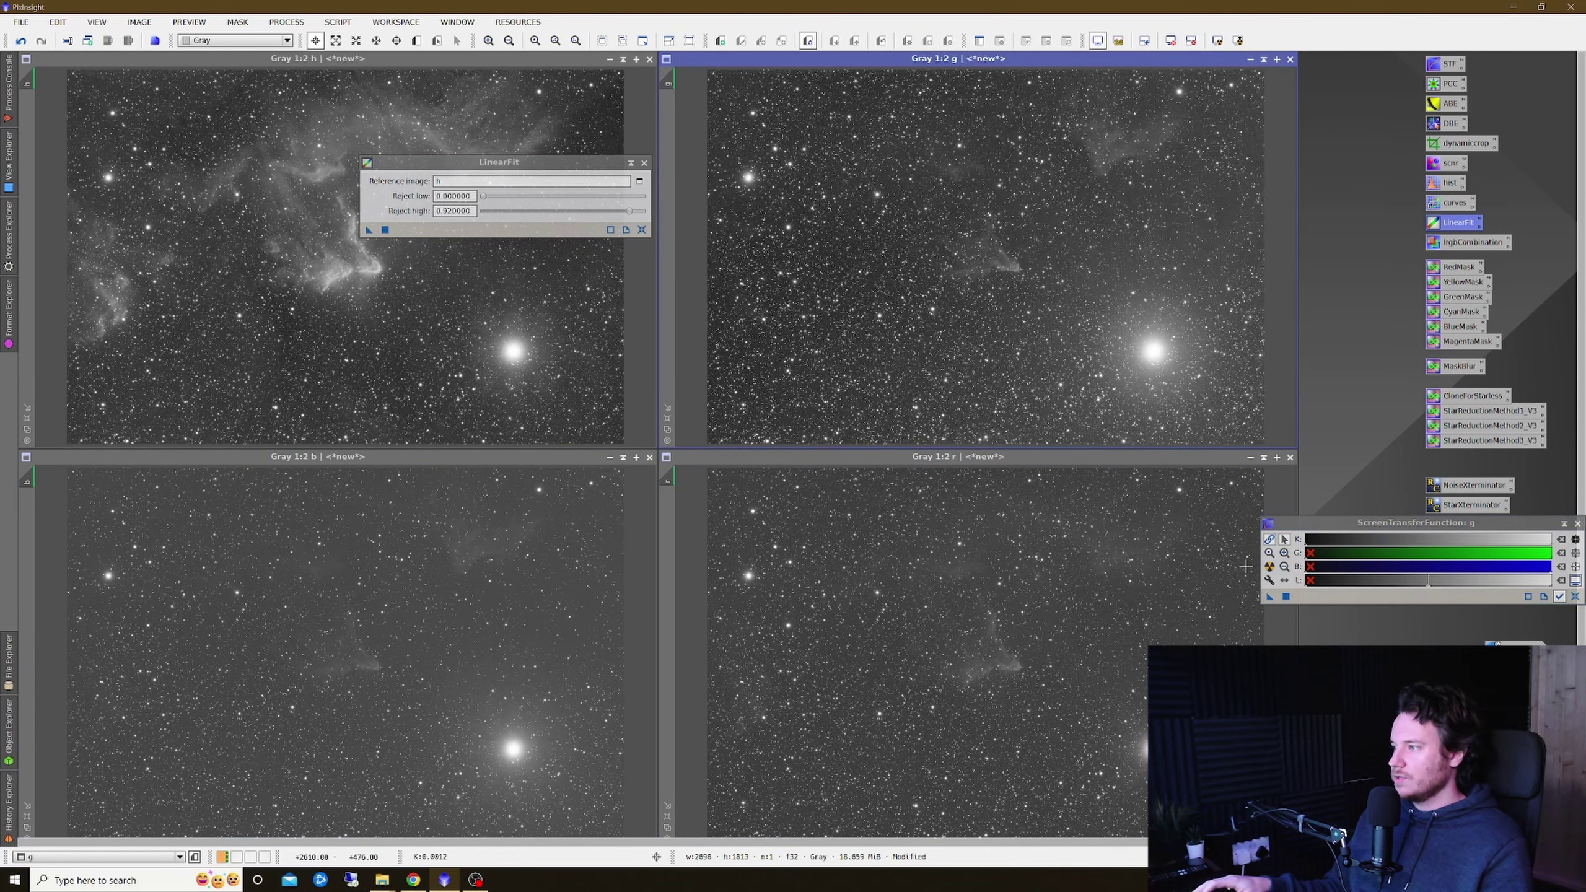
left_click(1270, 567)
left_click(571, 596)
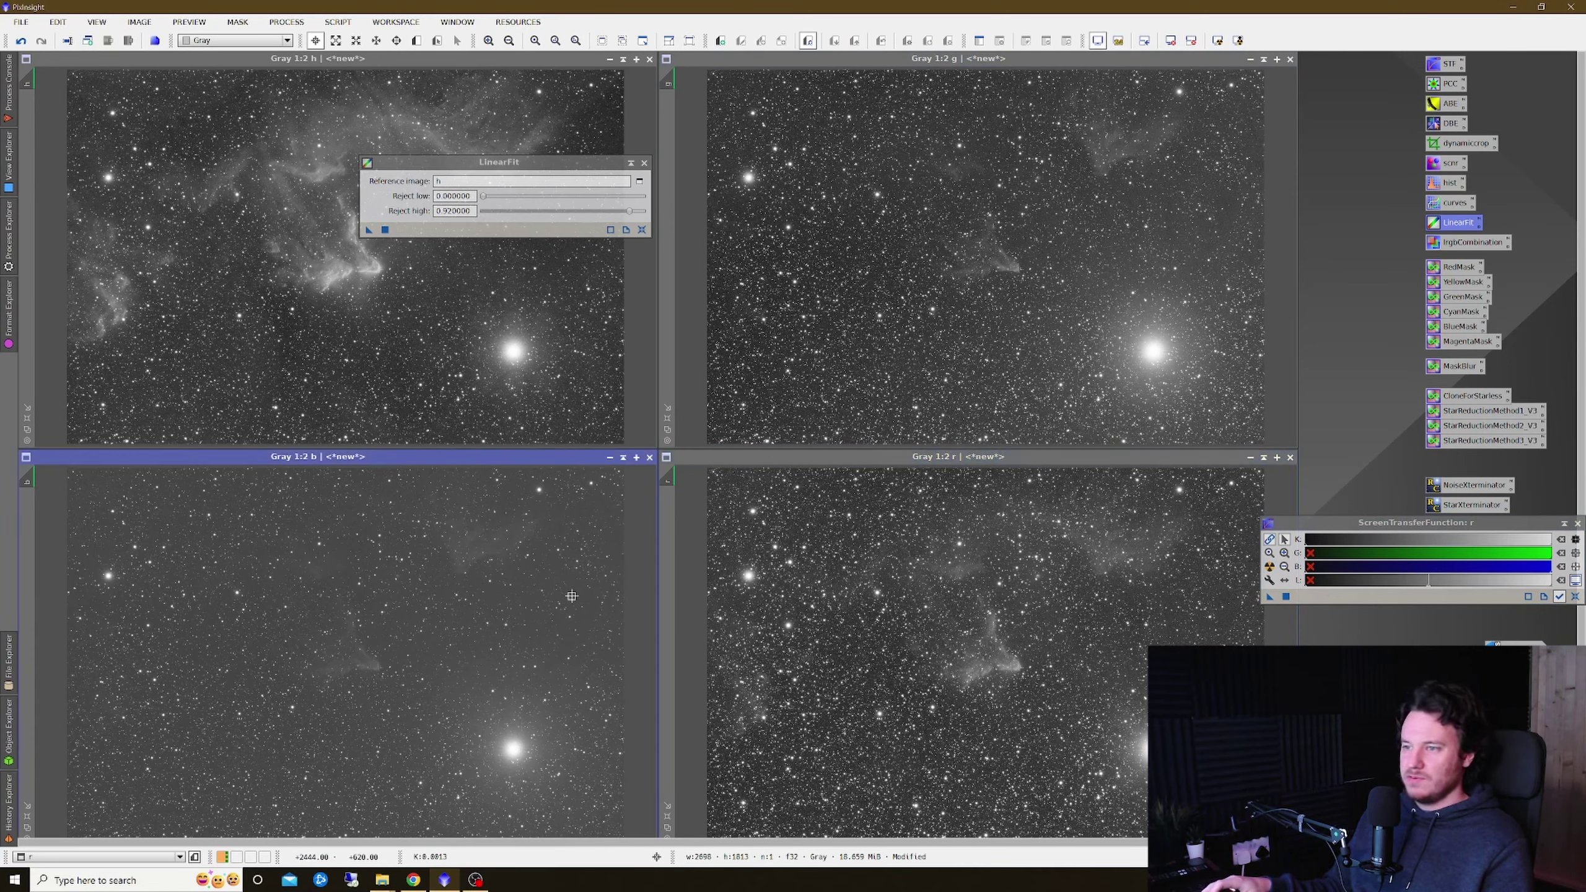
left_click(1269, 567)
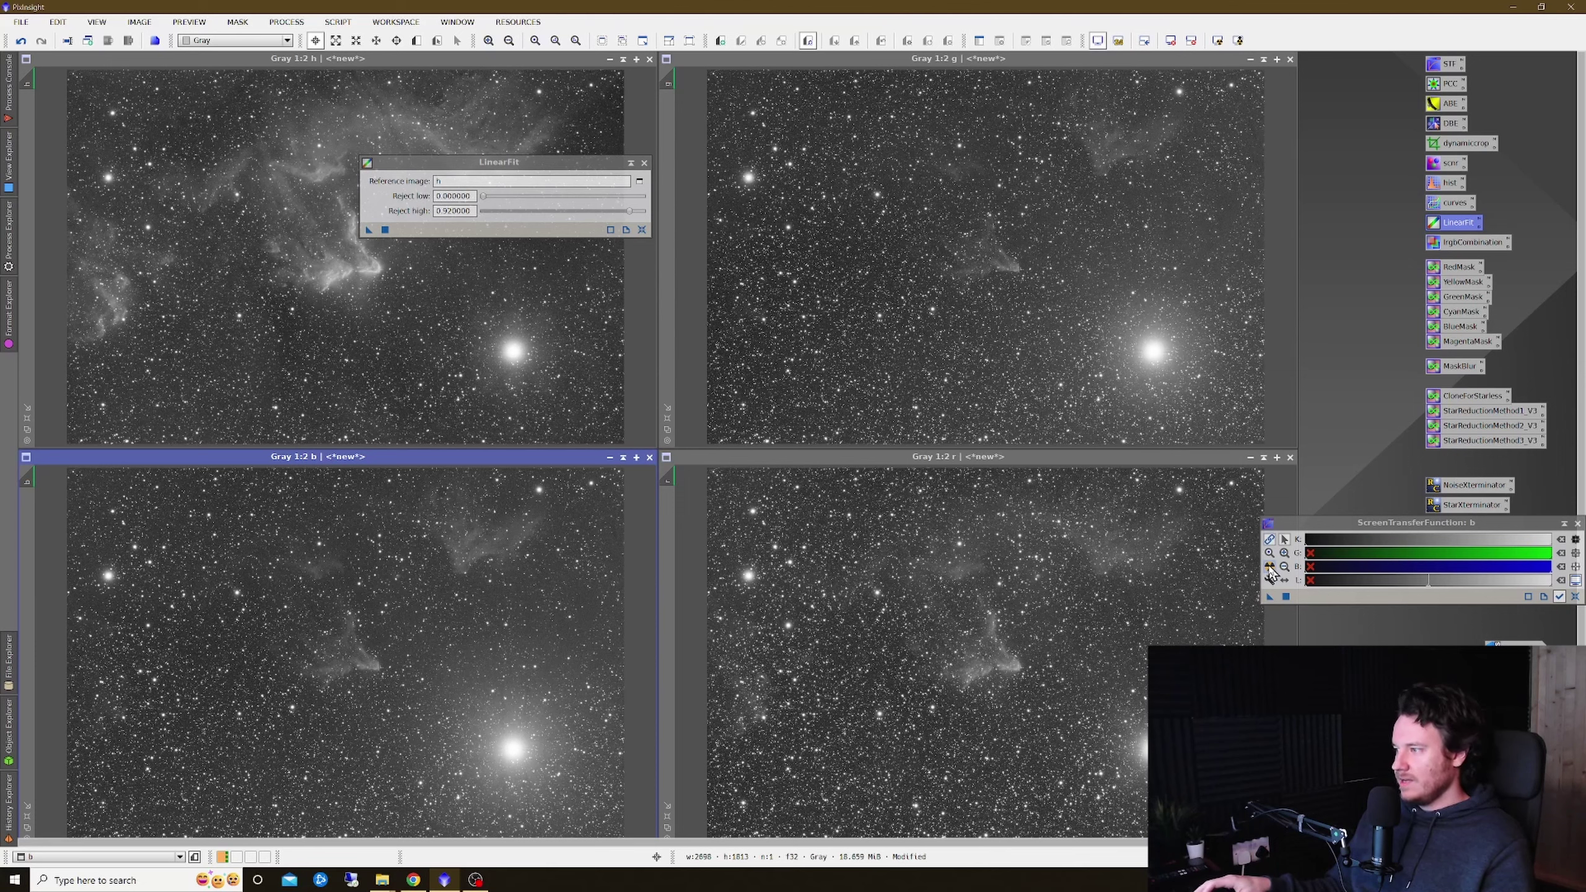
left_click(643, 163)
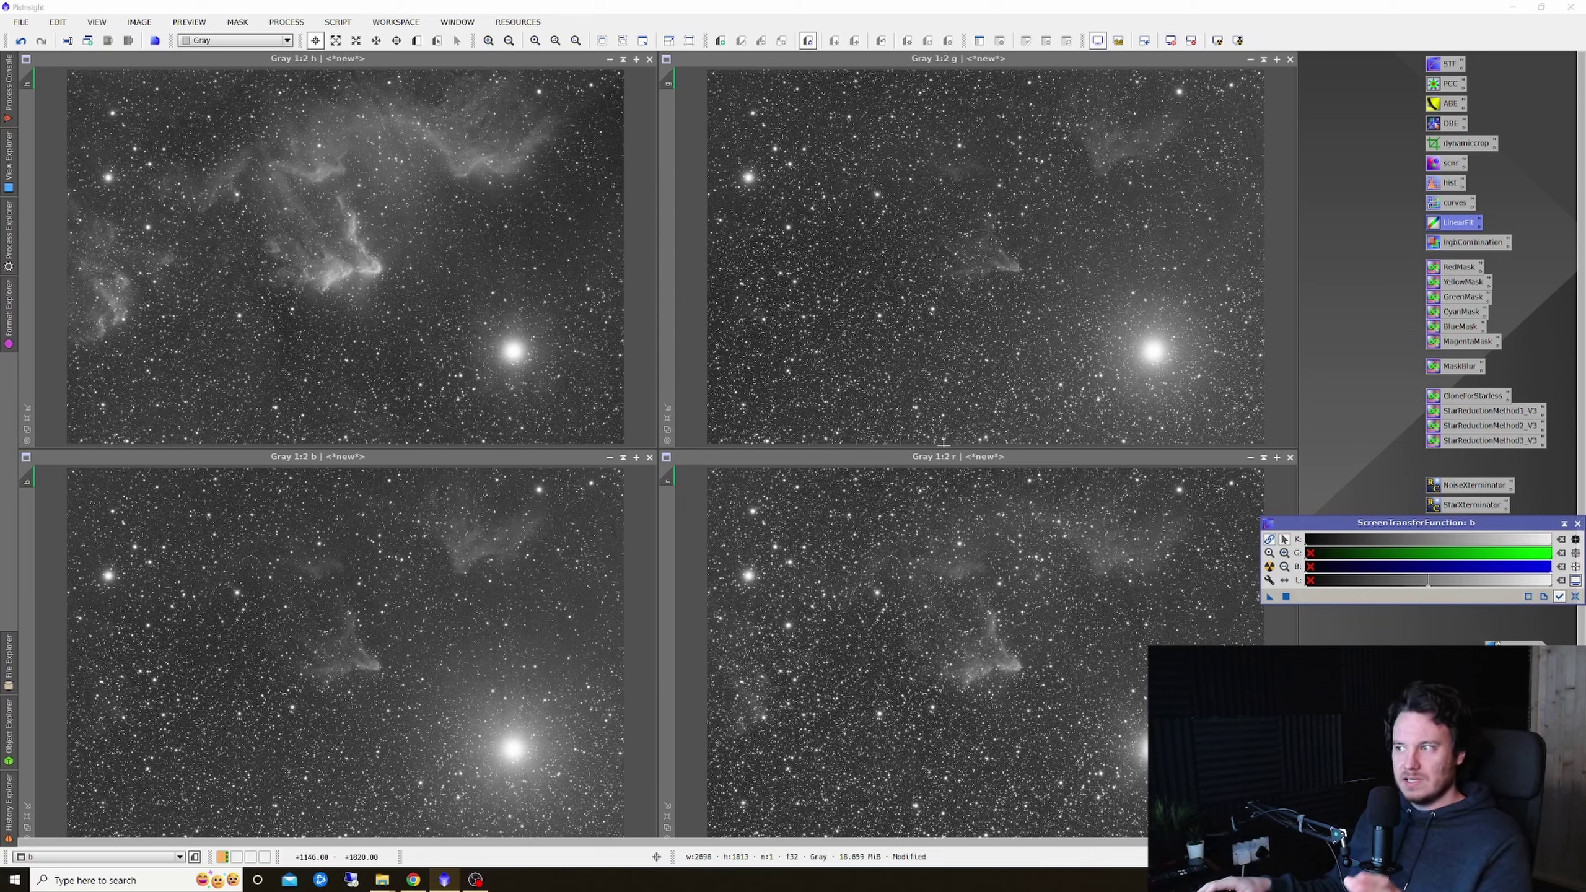
- Examine the TGV and mask settings of the EZ Denoise script for image h and close it without running
left_click(646, 285)
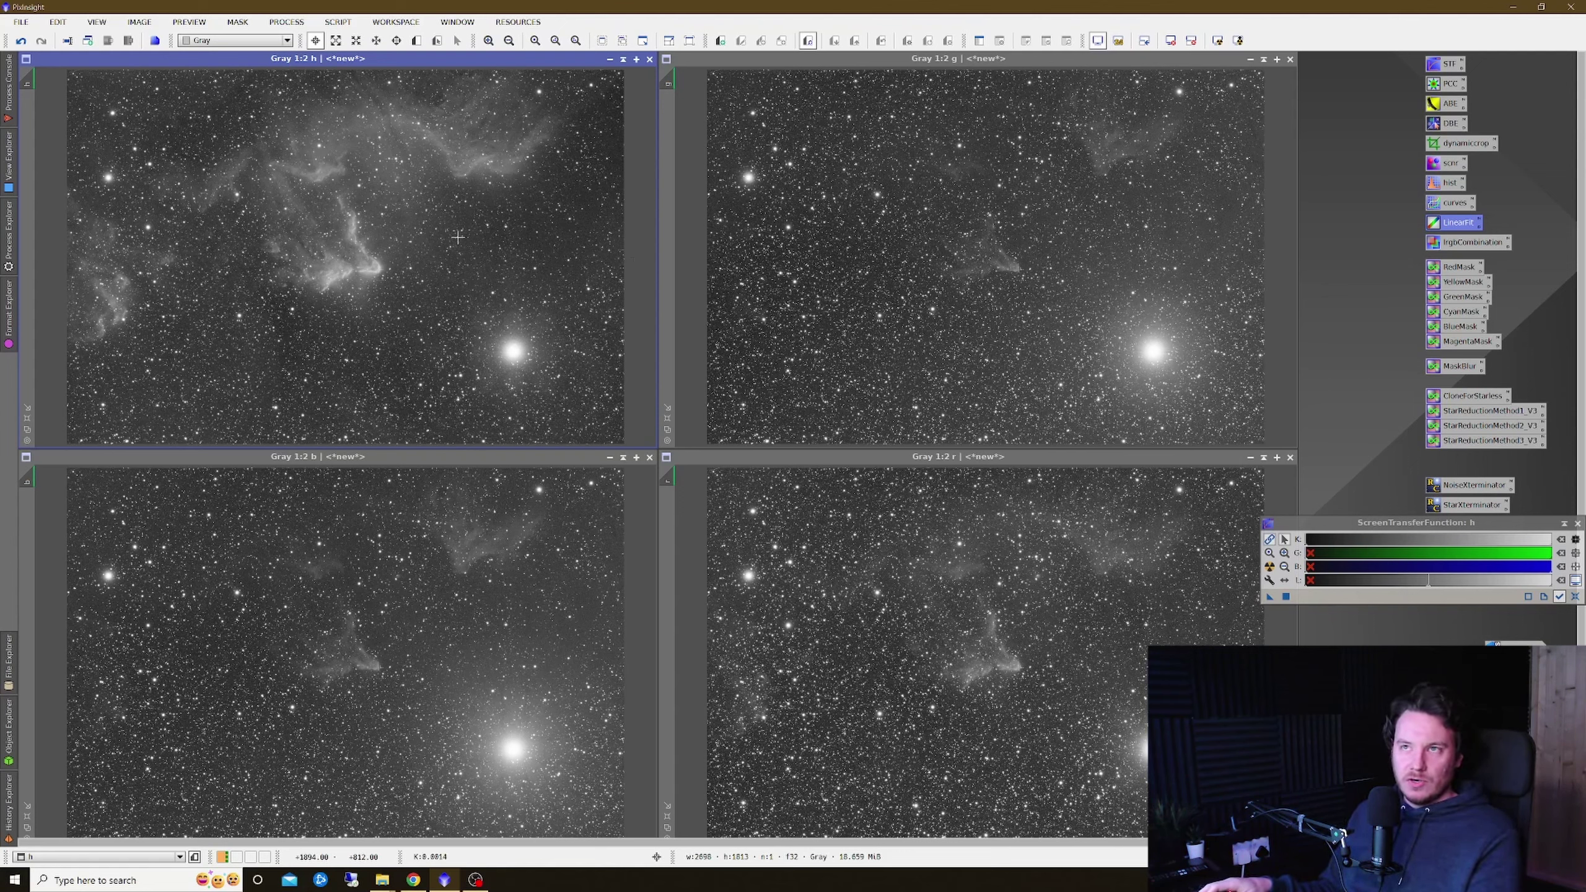
left_click(342, 23)
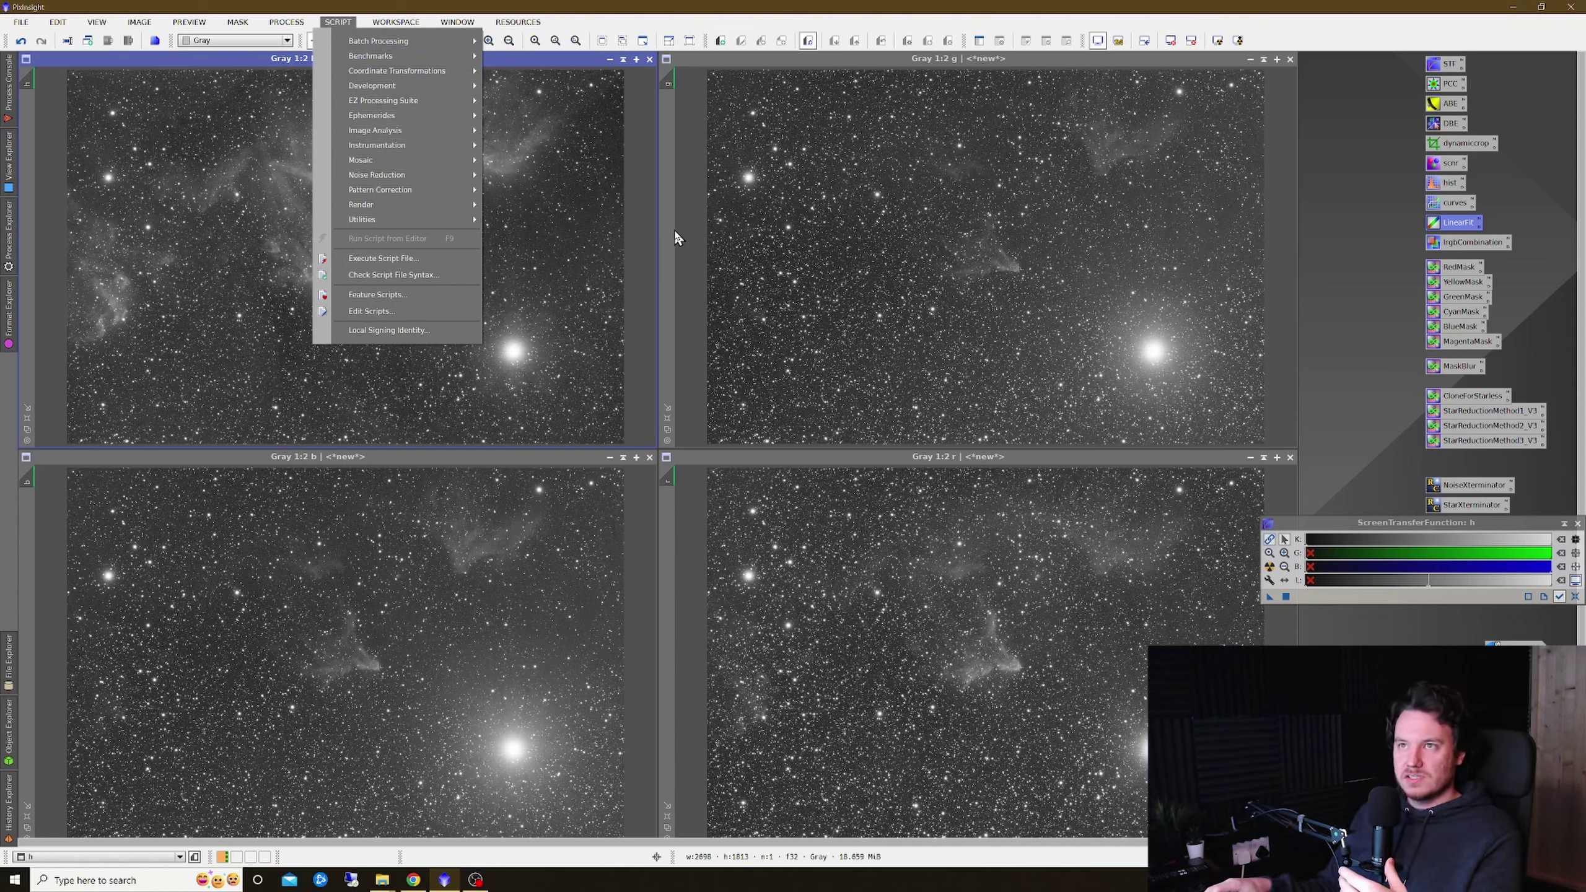
left_click(529, 61)
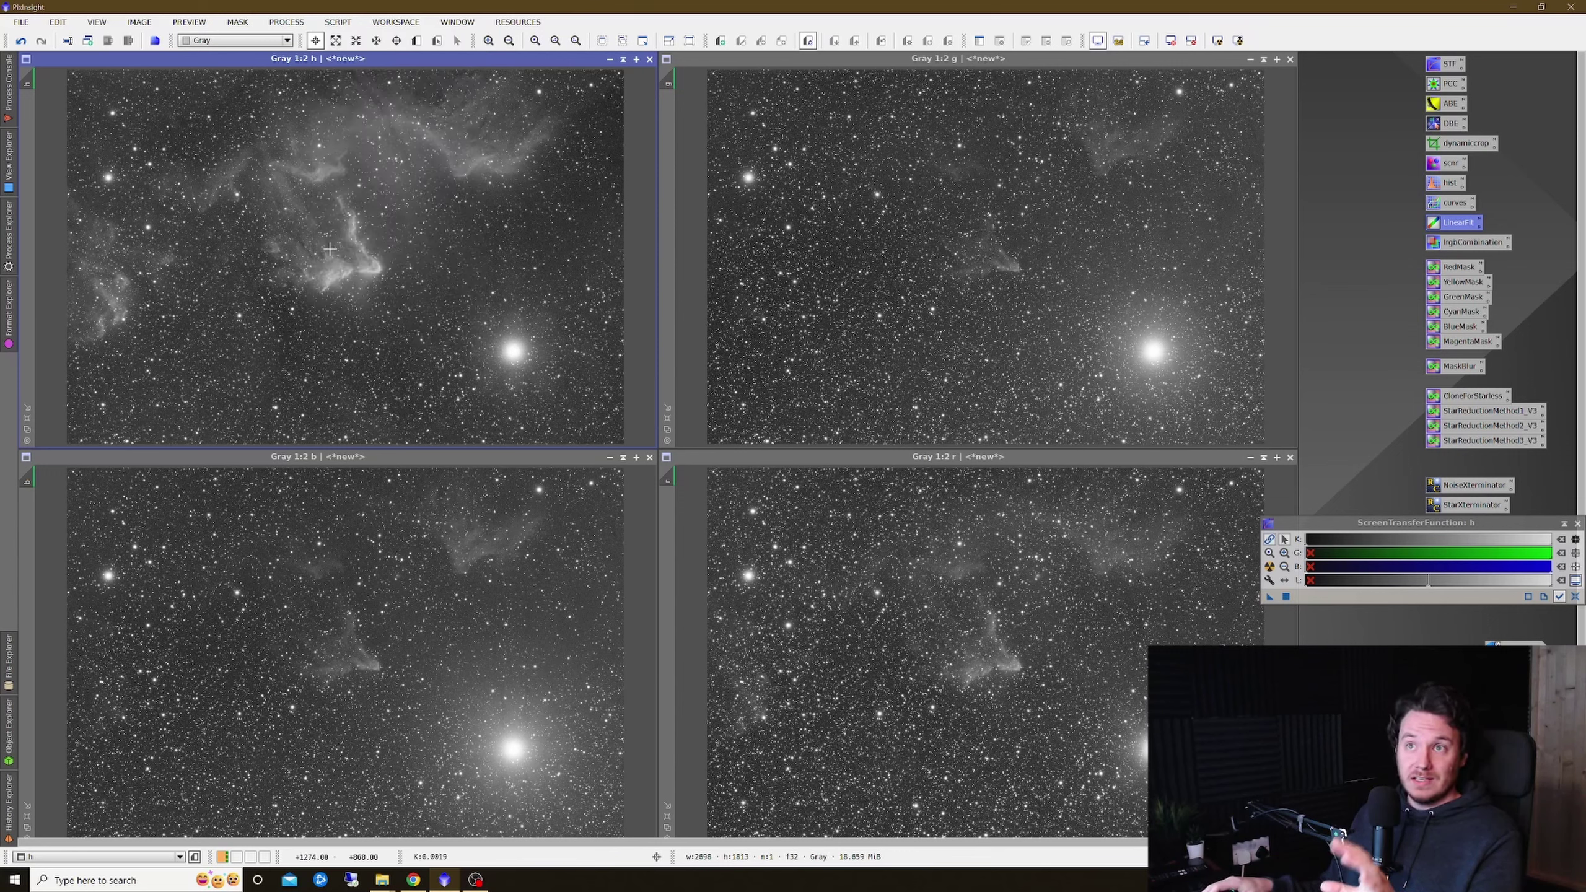
left_click(343, 24)
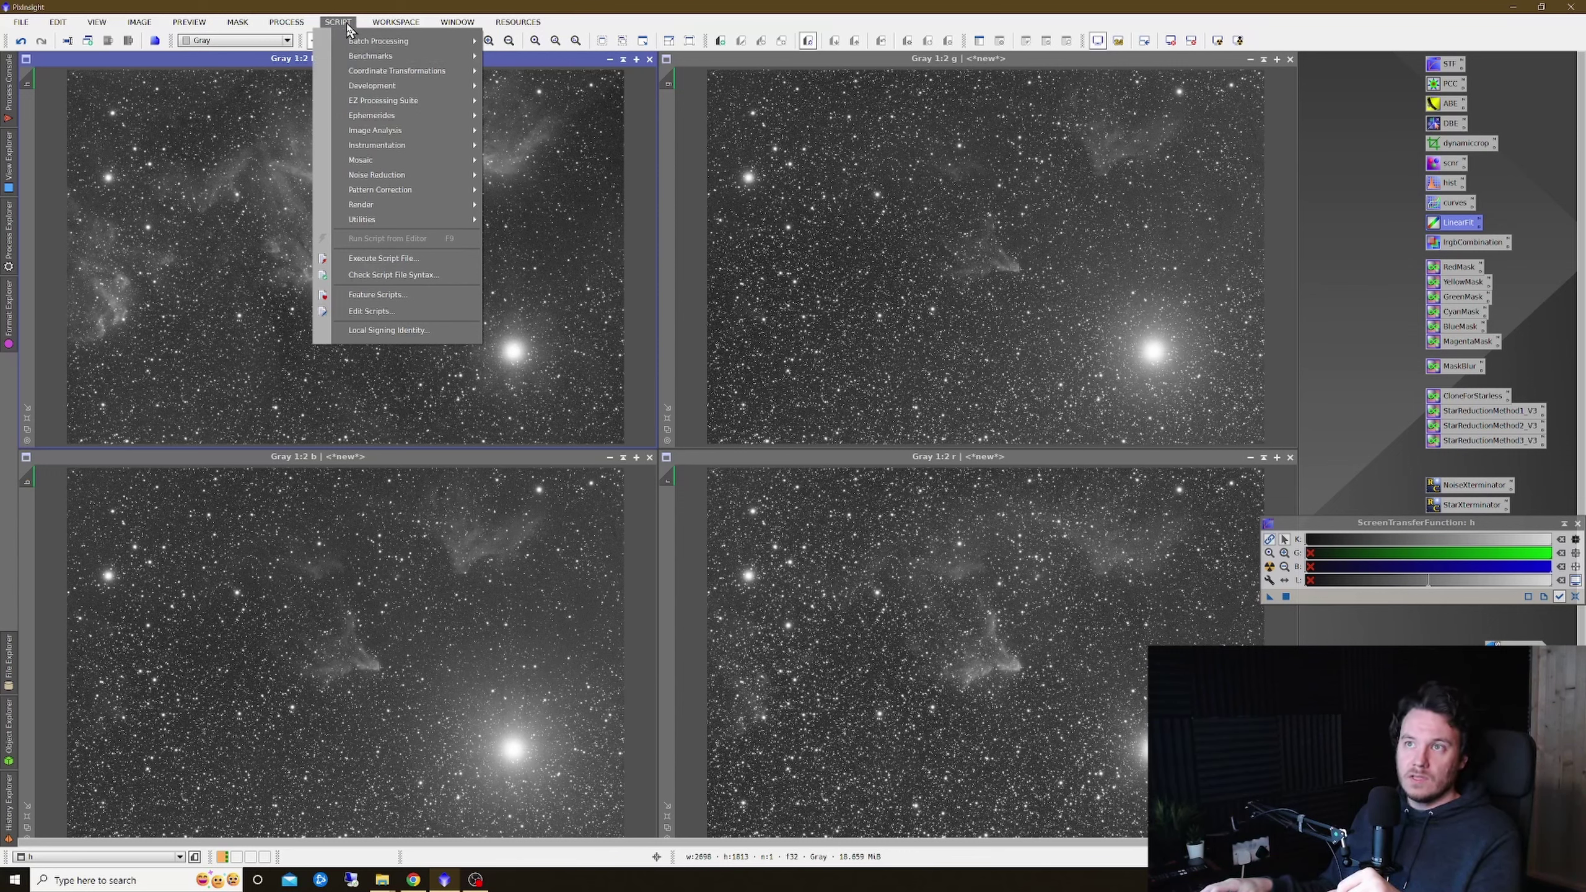
mouse_move(424, 100)
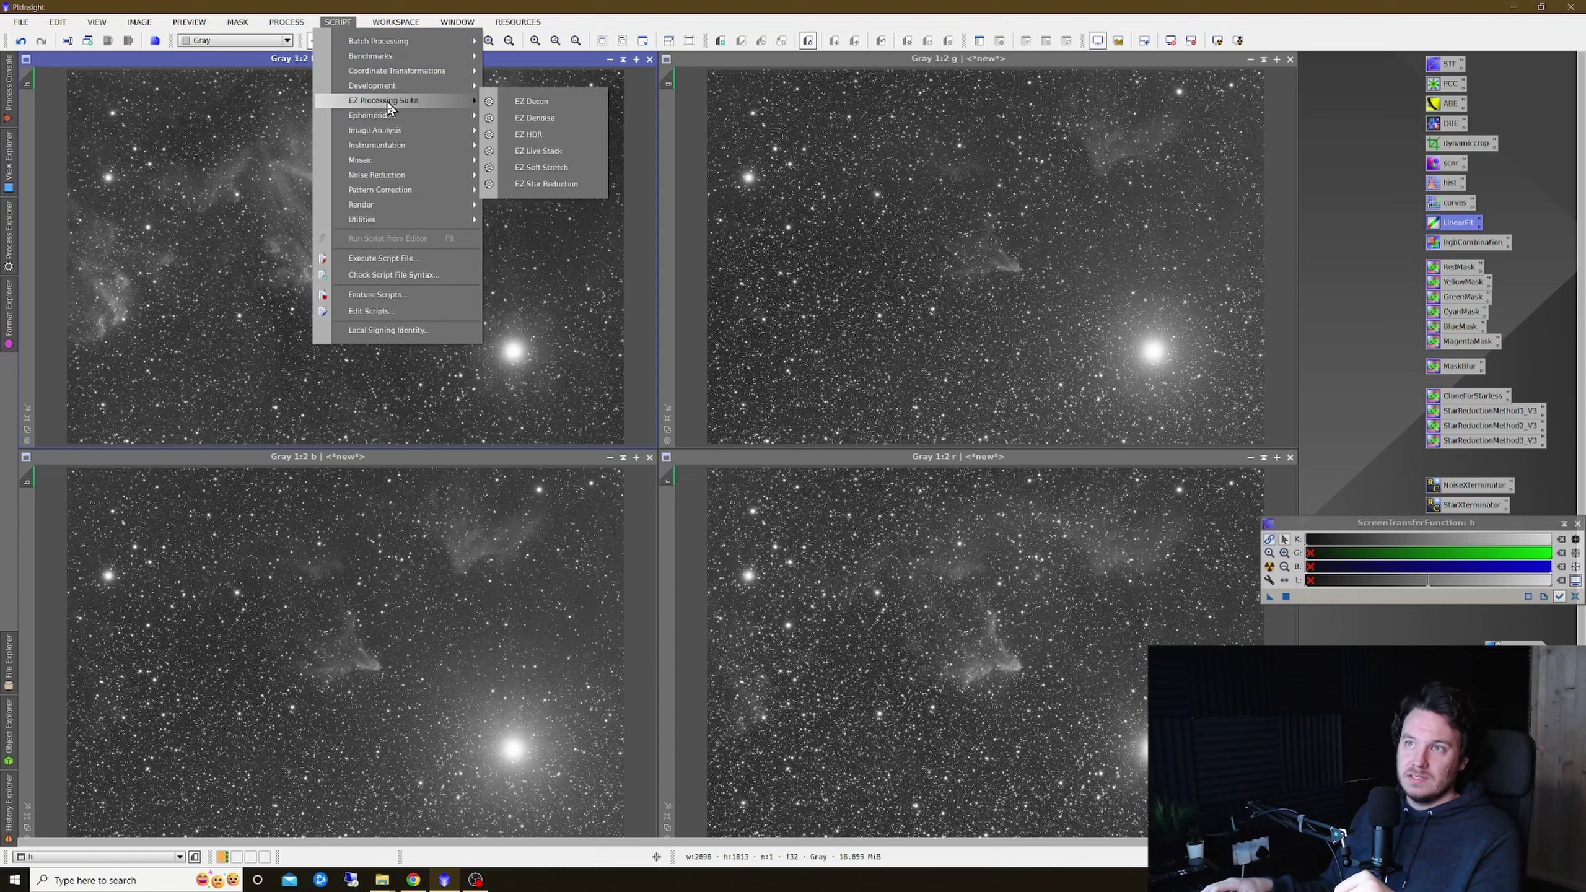
left_click(534, 119)
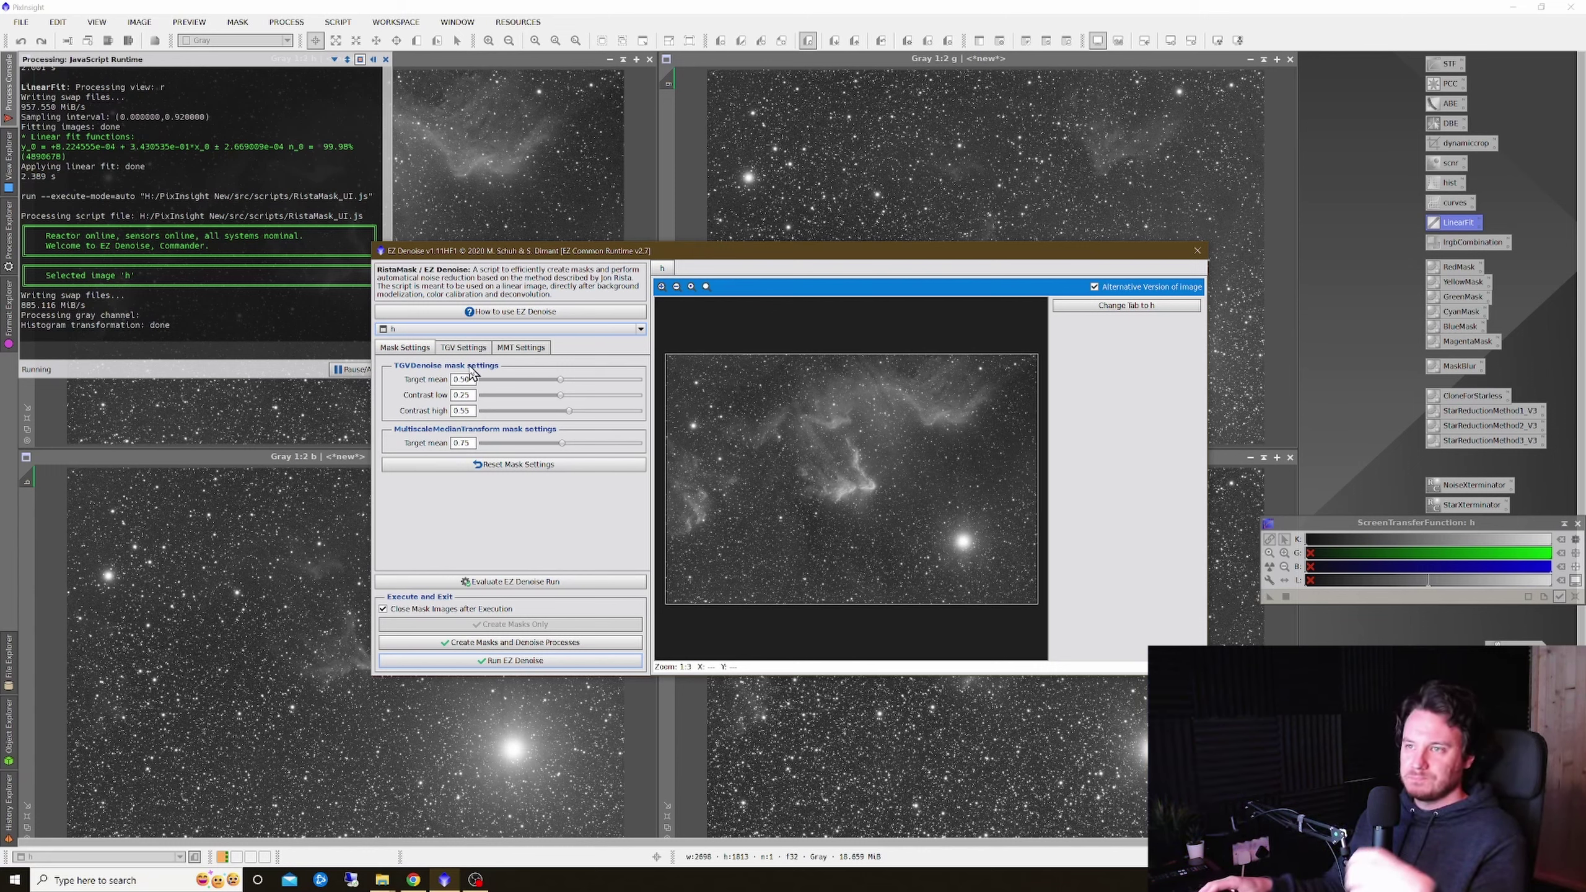
left_click(461, 349)
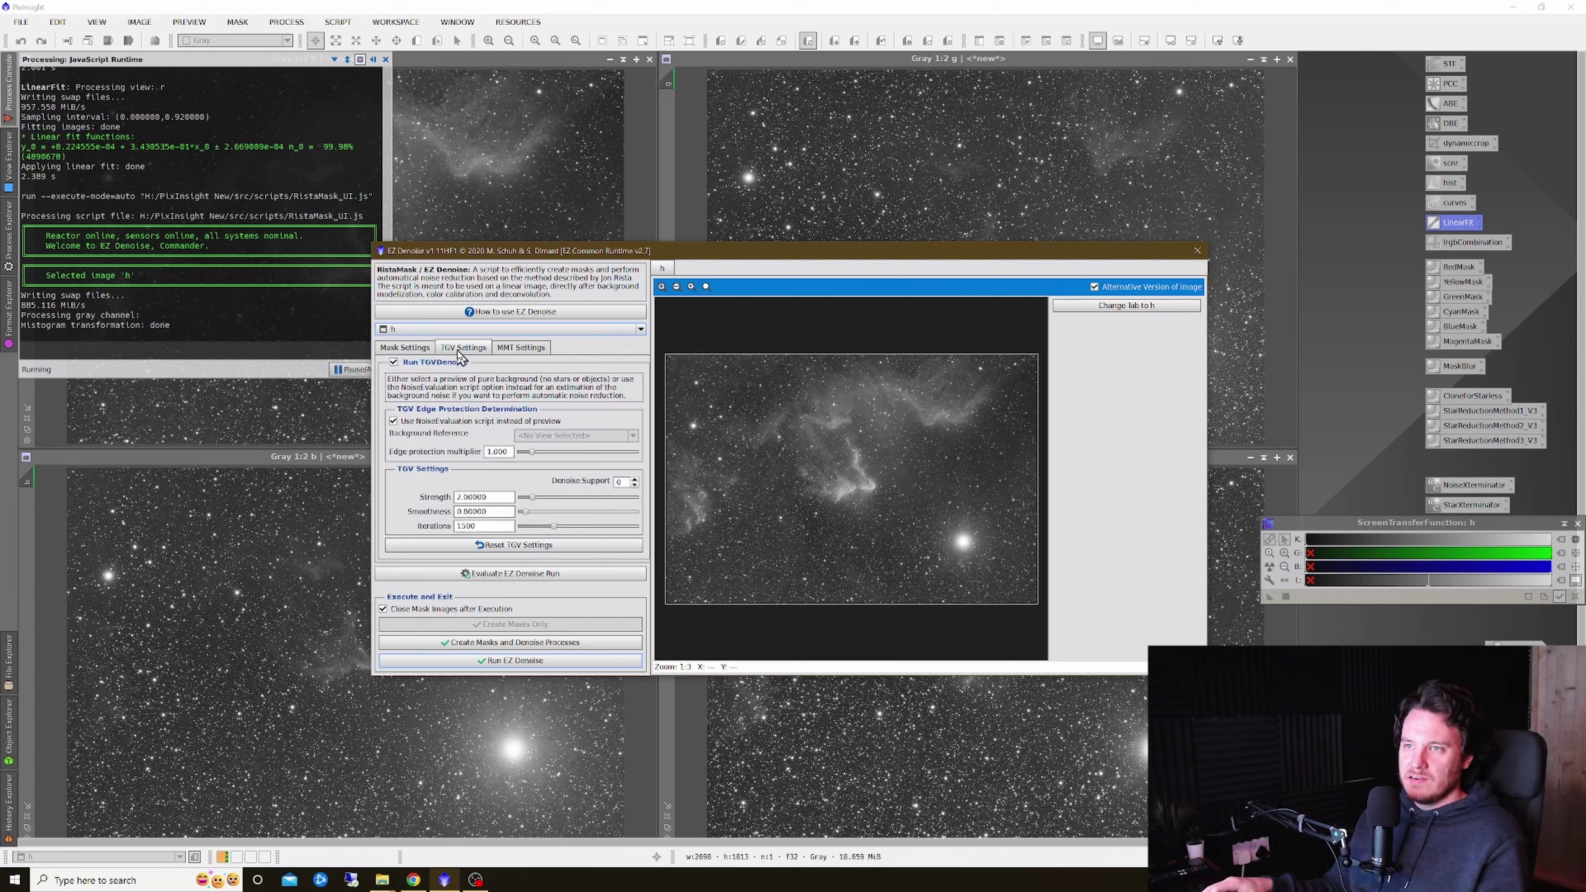
left_click(404, 349)
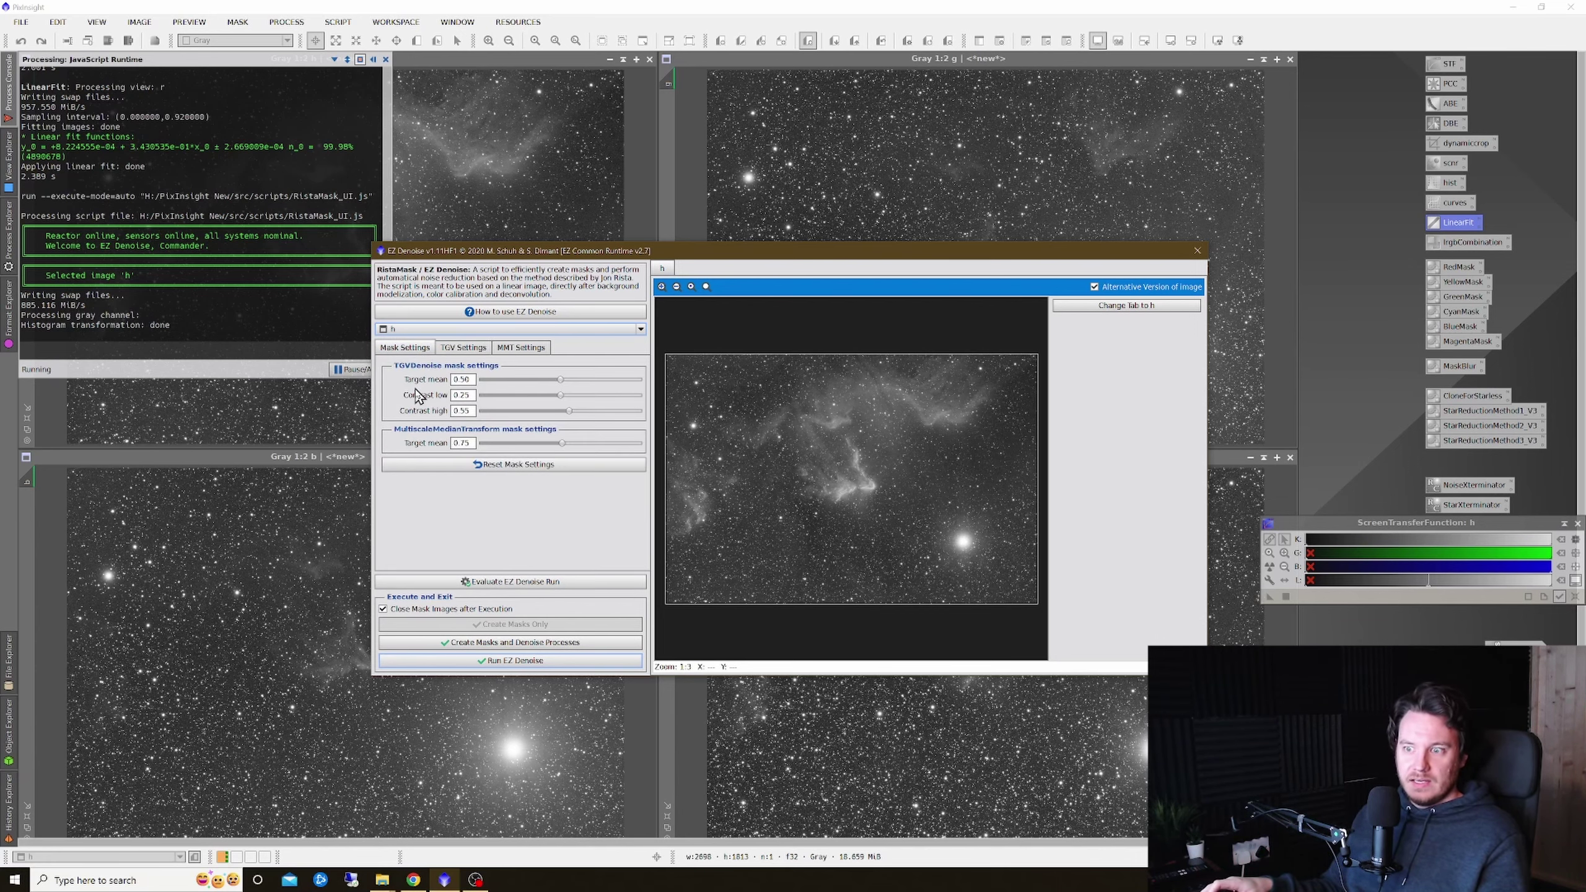
left_click(1198, 251)
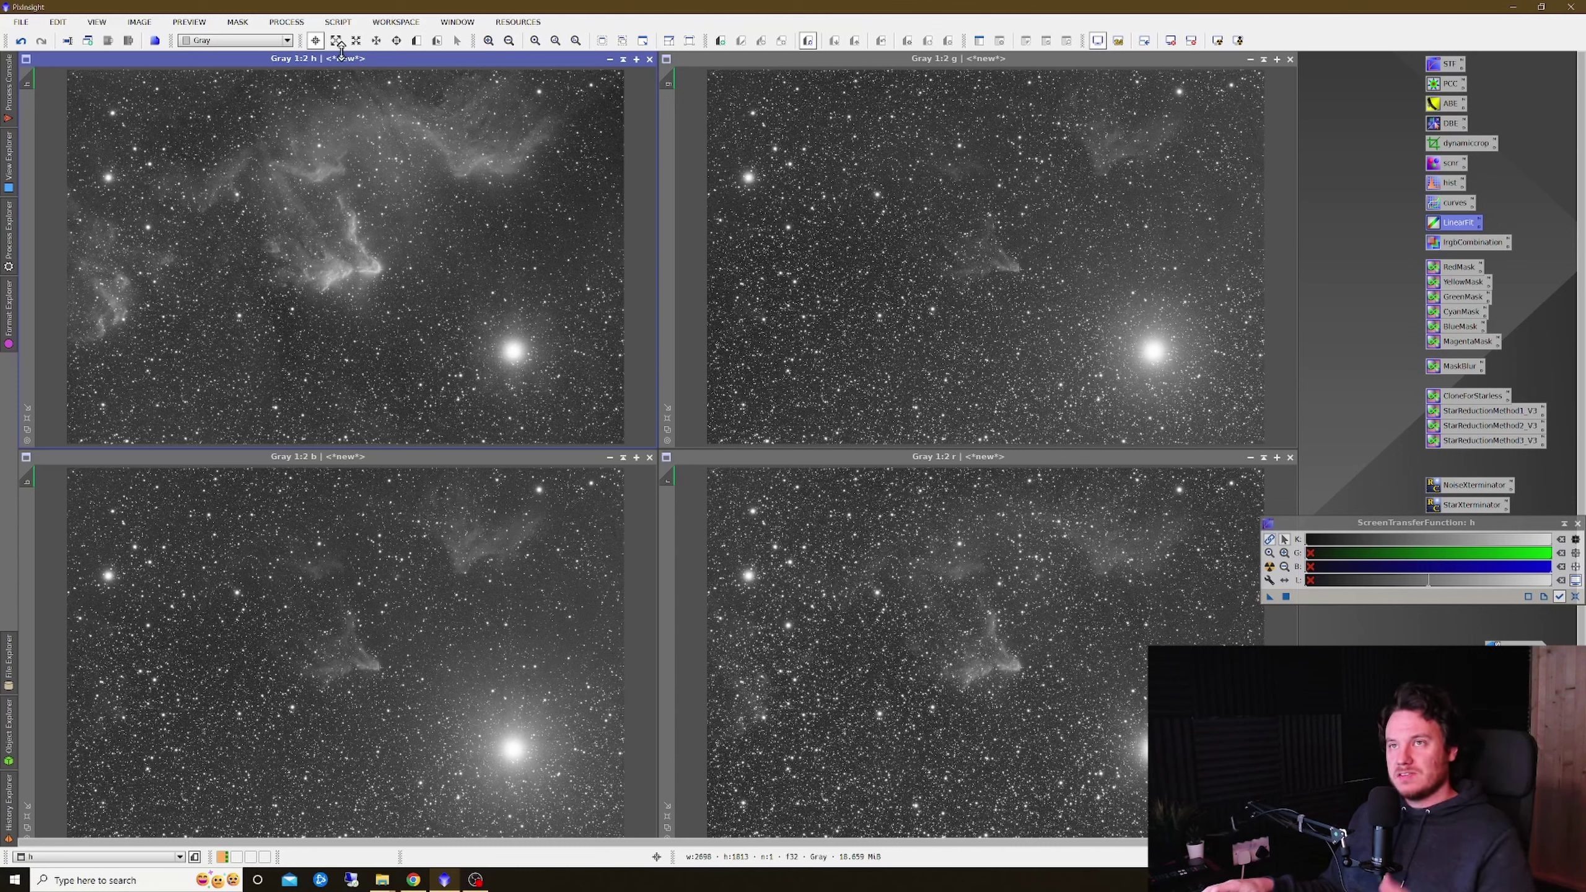
- Stretch the hydrogen-alpha image h with the EZ Soft Stretch script at its existing settings
left_click(340, 23)
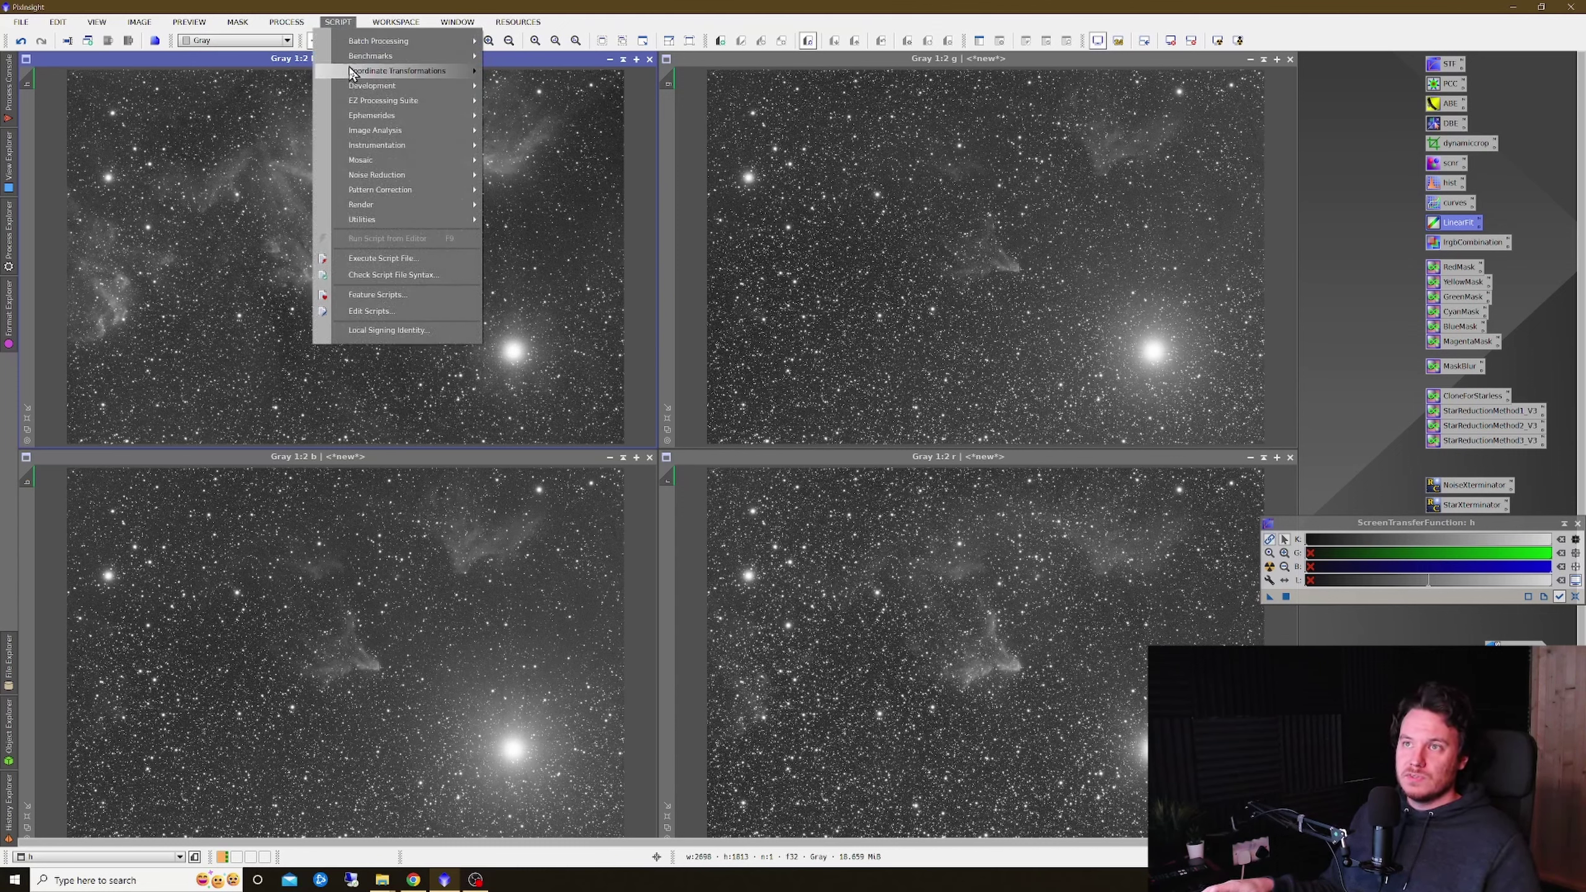
mouse_move(400, 102)
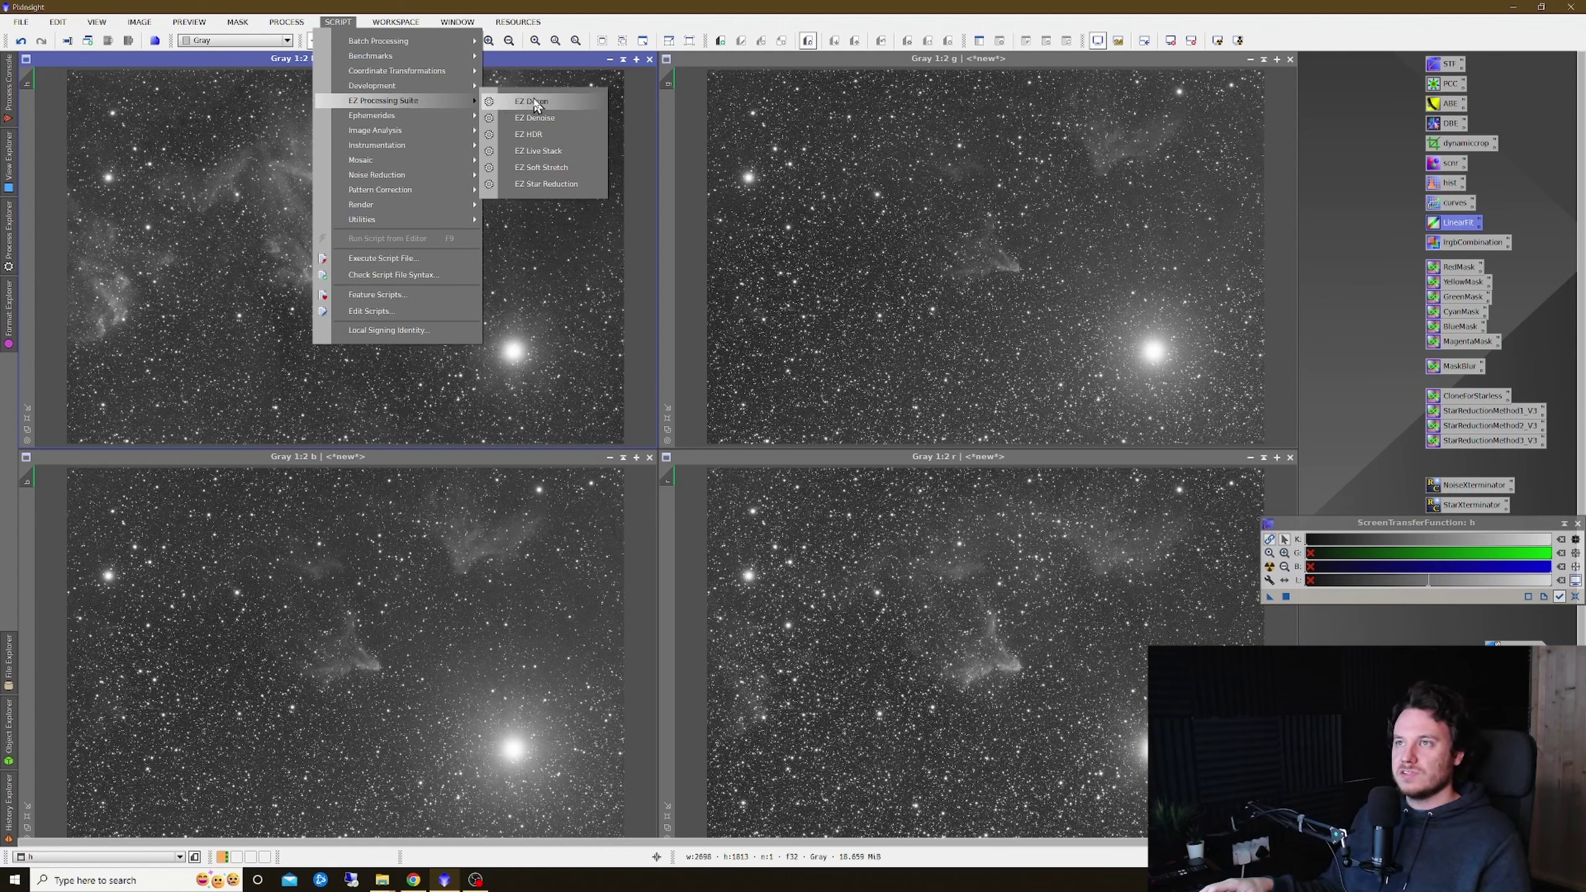
left_click(544, 167)
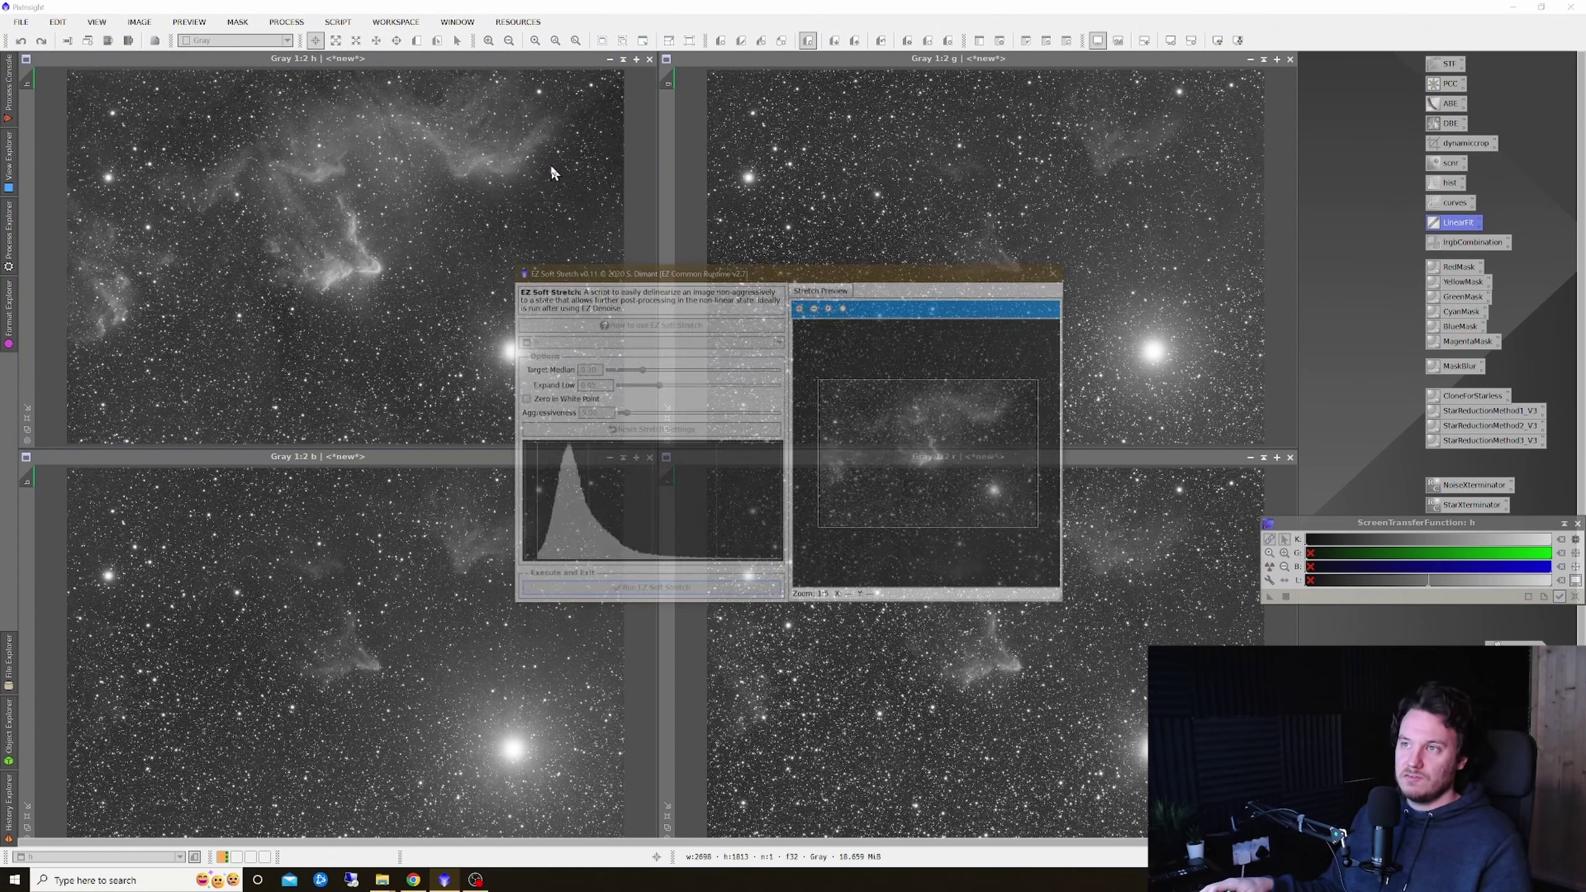
left_click(675, 591)
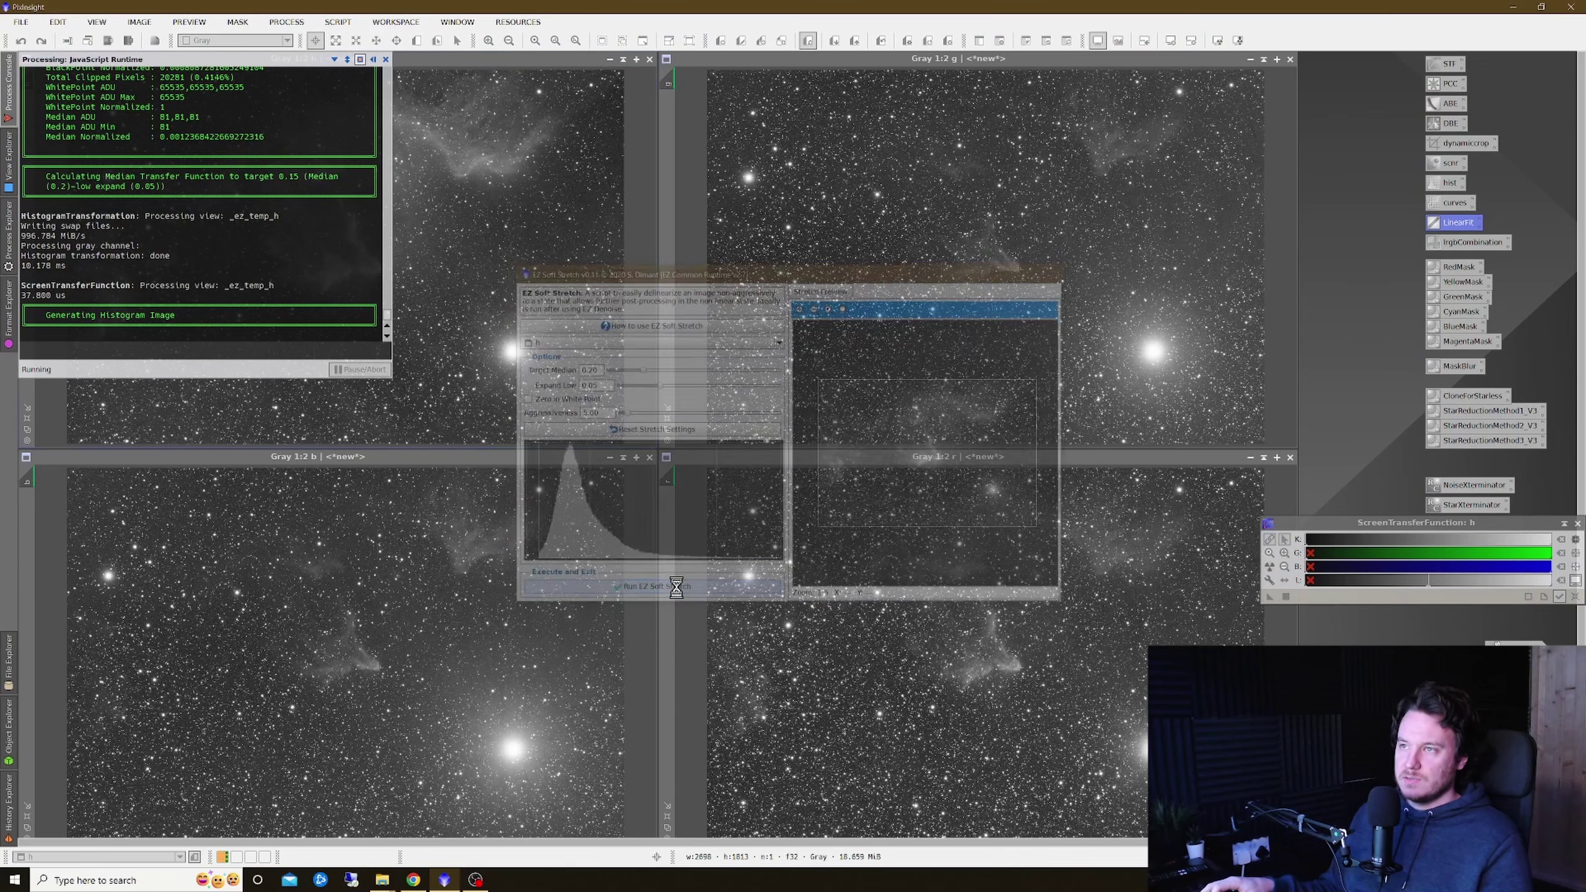
- Run EZ Soft Stretch on the green image g with the script's existing settings
left_click(948, 238)
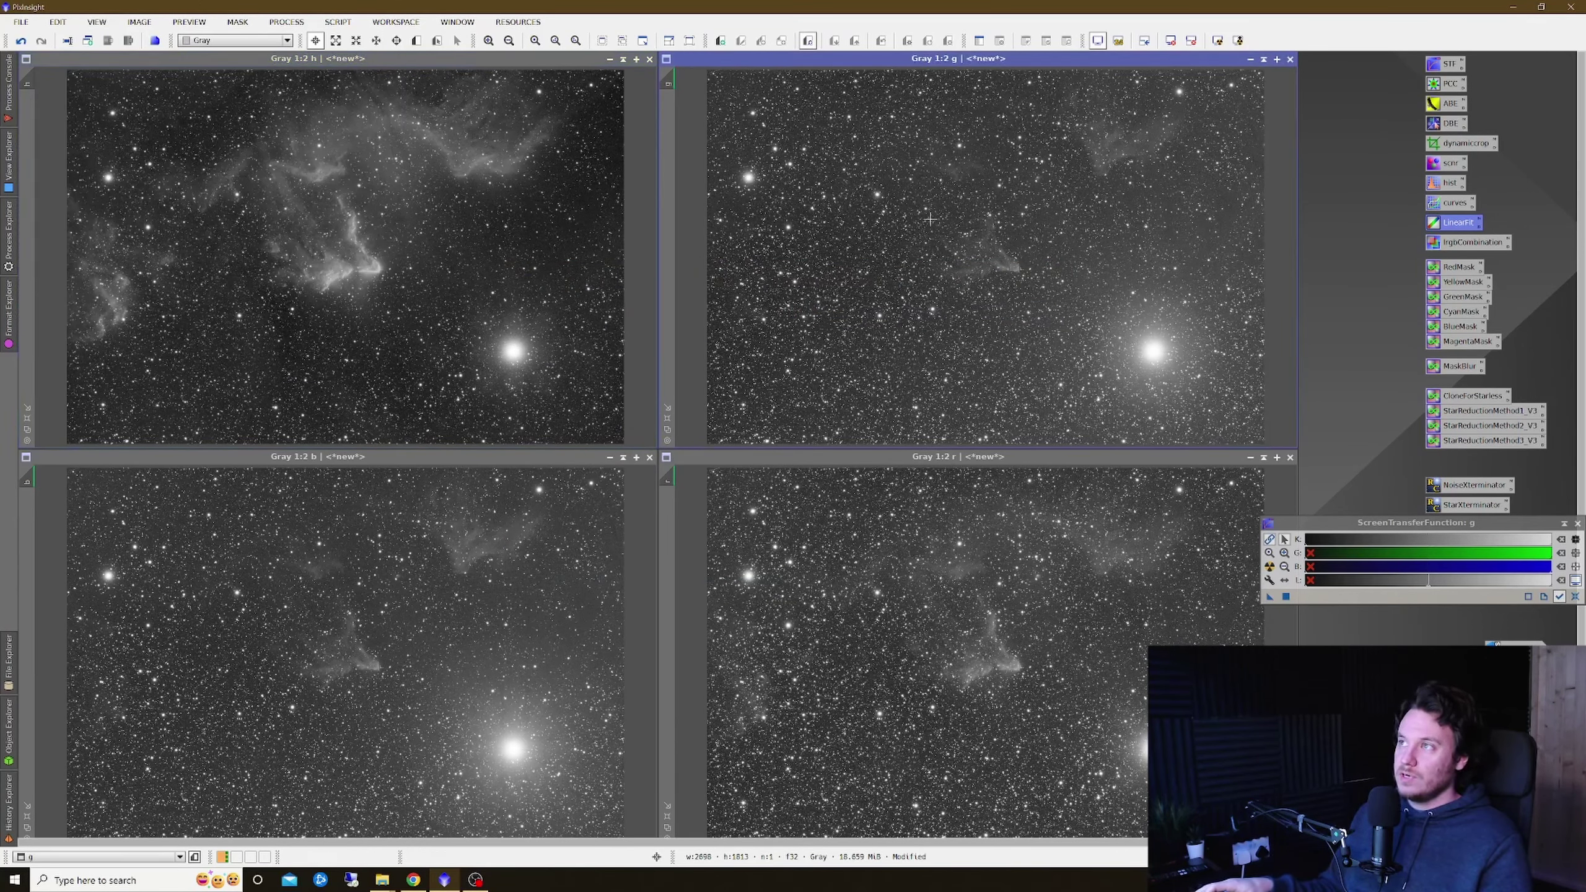
left_click(337, 22)
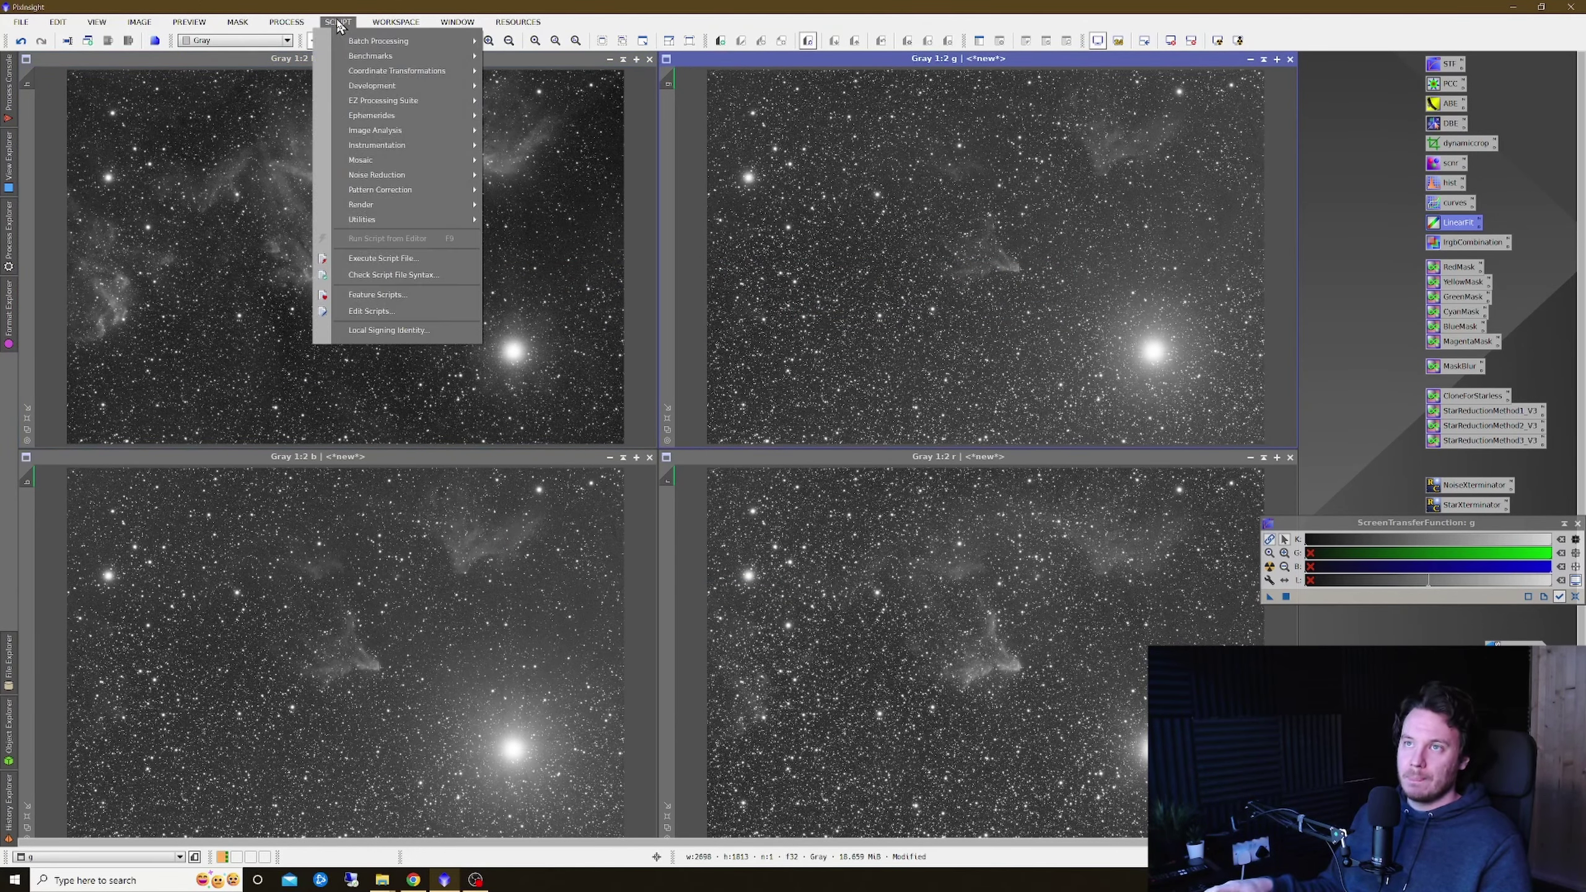
mouse_move(412, 102)
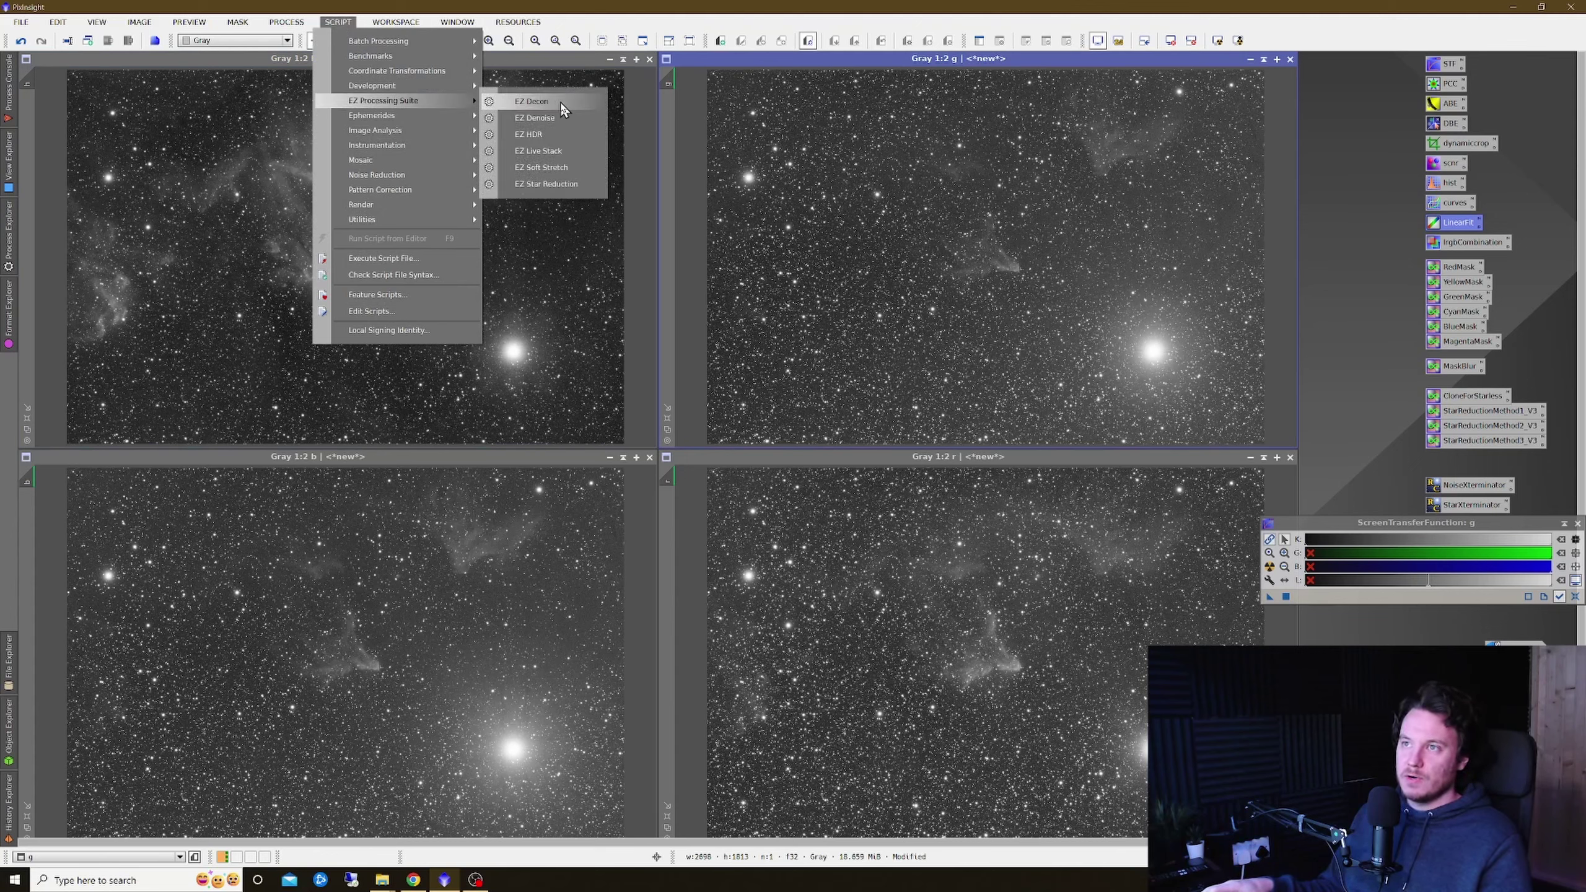
left_click(543, 176)
left_click(697, 590)
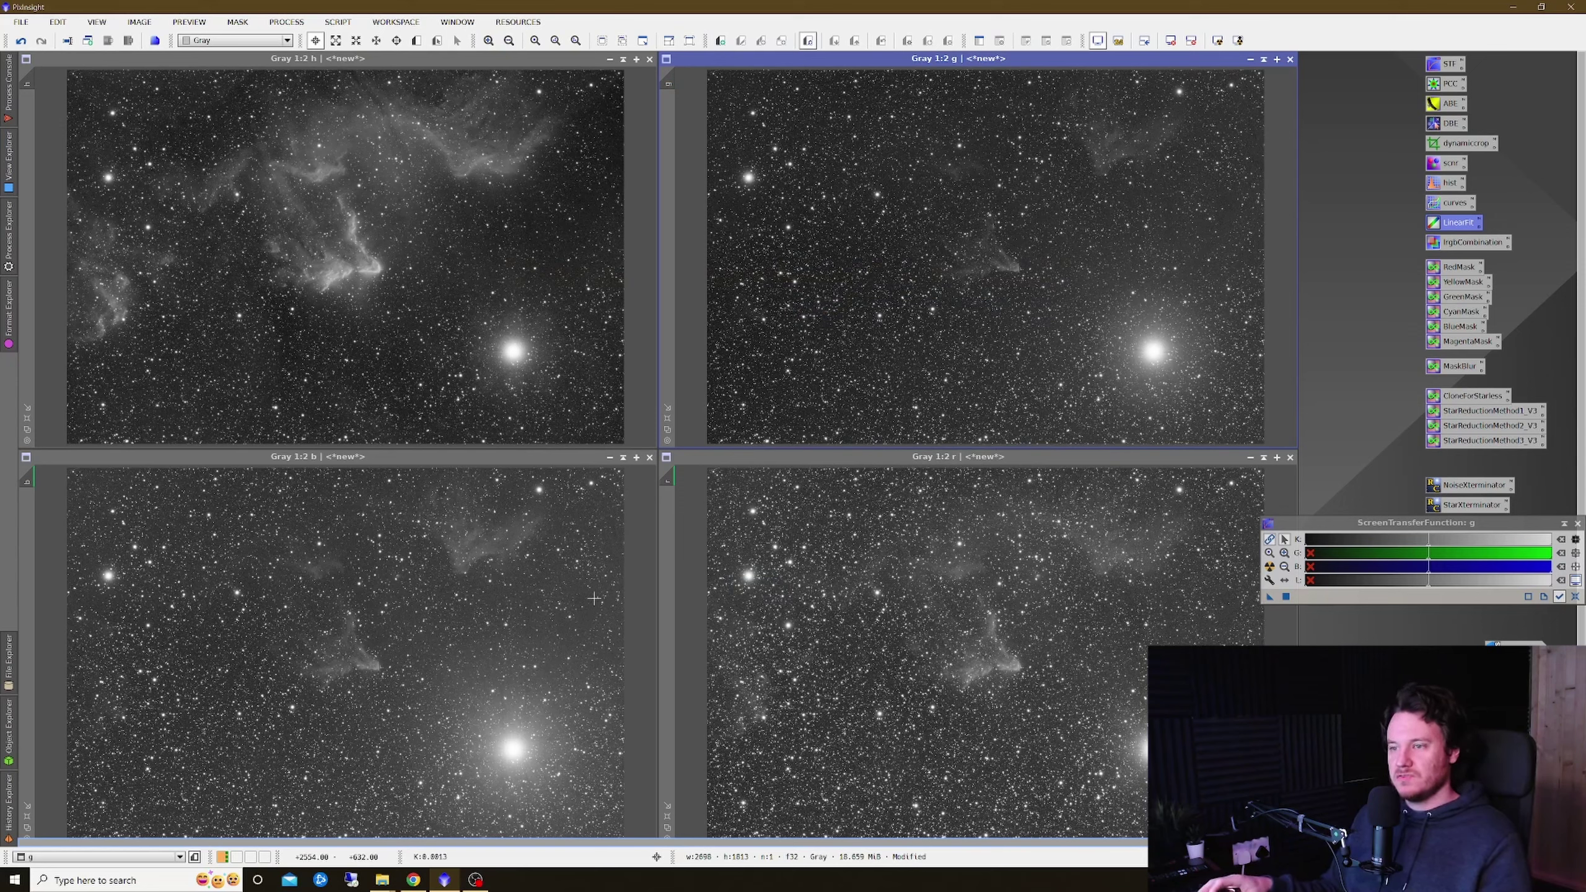
- Run EZ Soft Stretch on the blue image b with the script's existing settings
left_click(406, 596)
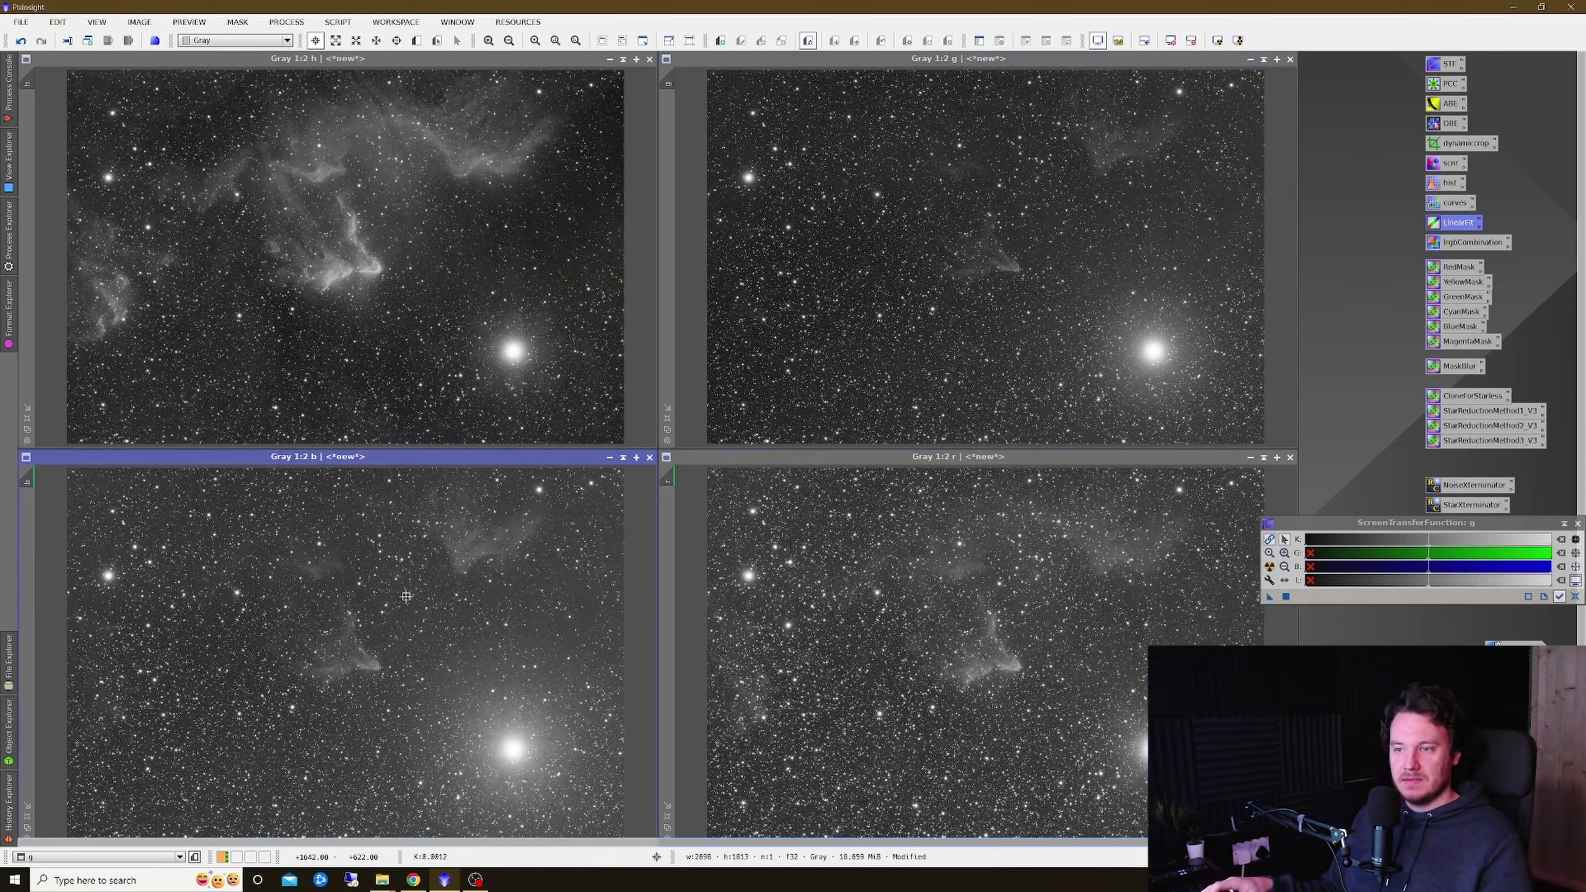
left_click(347, 23)
mouse_move(432, 101)
left_click(543, 168)
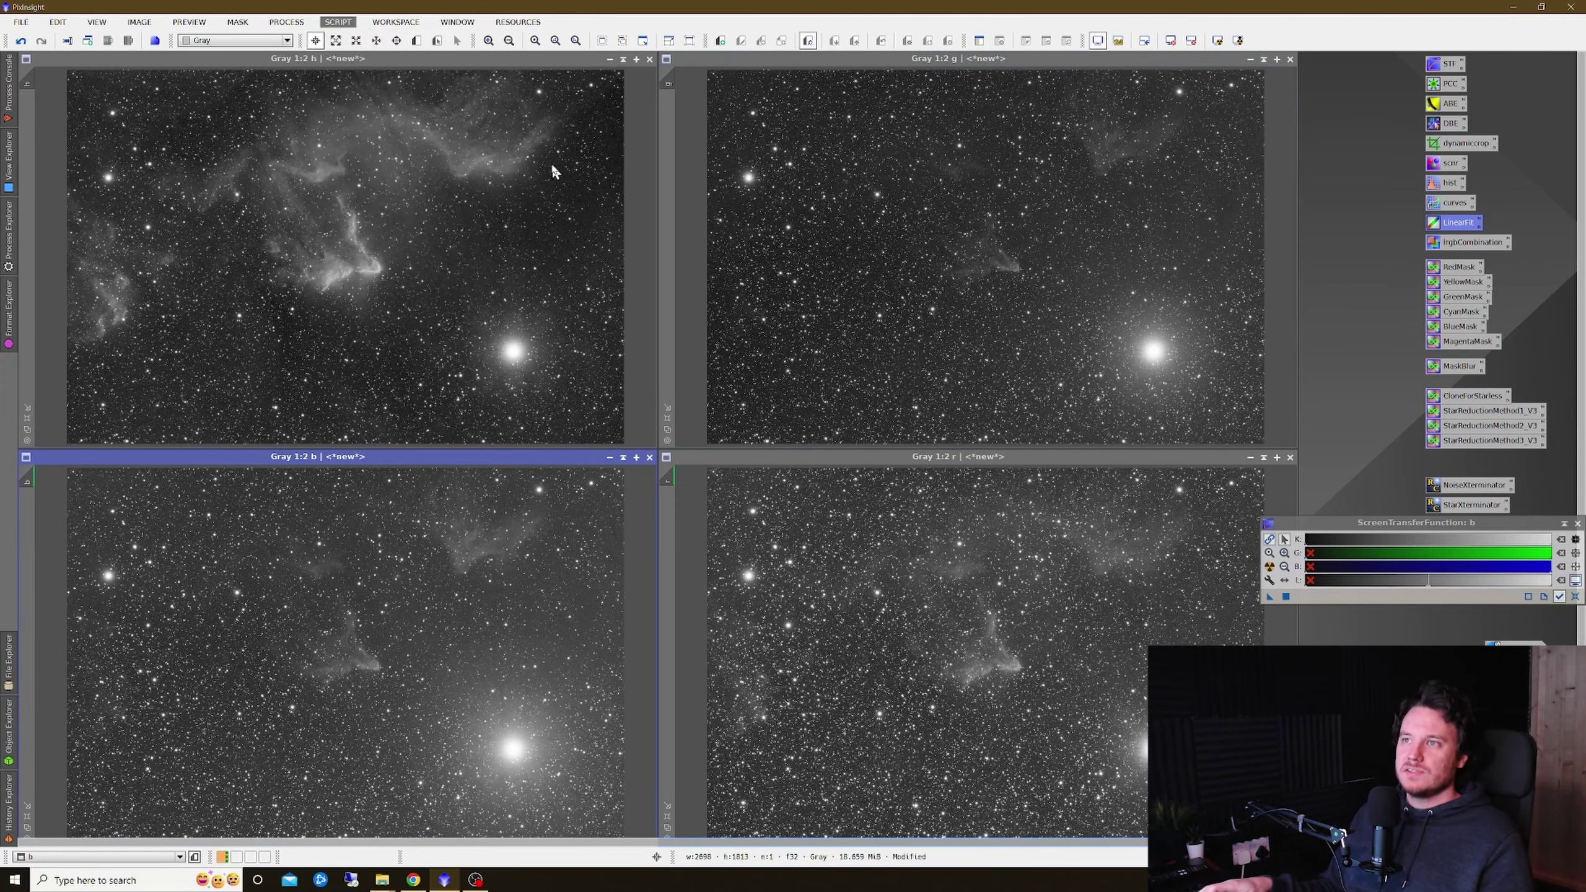
left_click(664, 589)
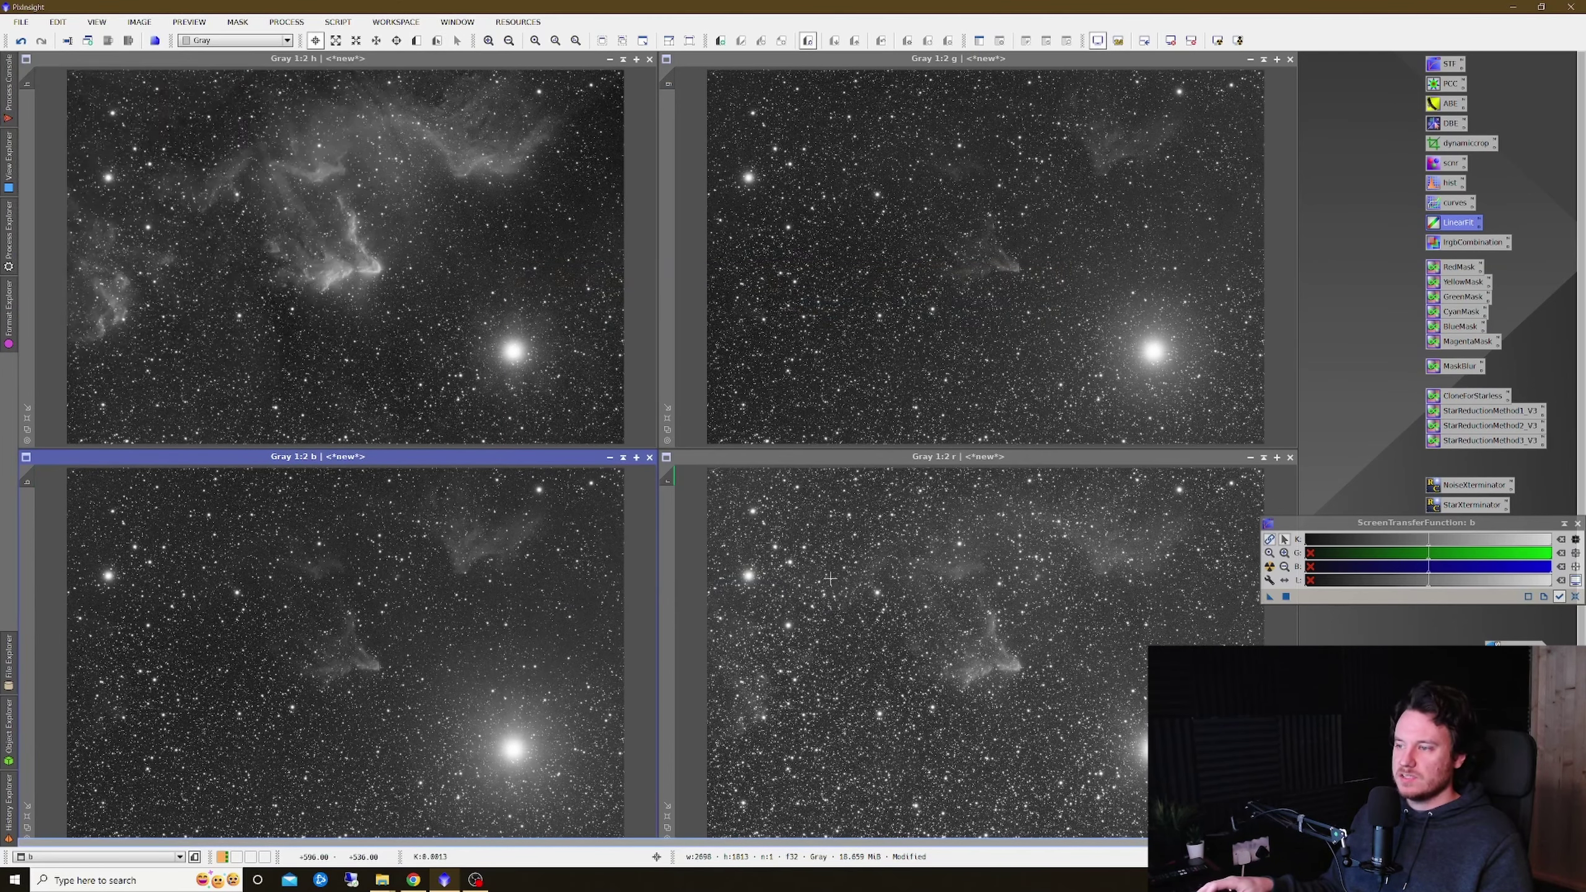
- Run EZ Soft Stretch on the red image r with Target Median 0.20 and Expand Low 0.05
left_click(830, 579)
left_click(344, 25)
left_click(343, 24)
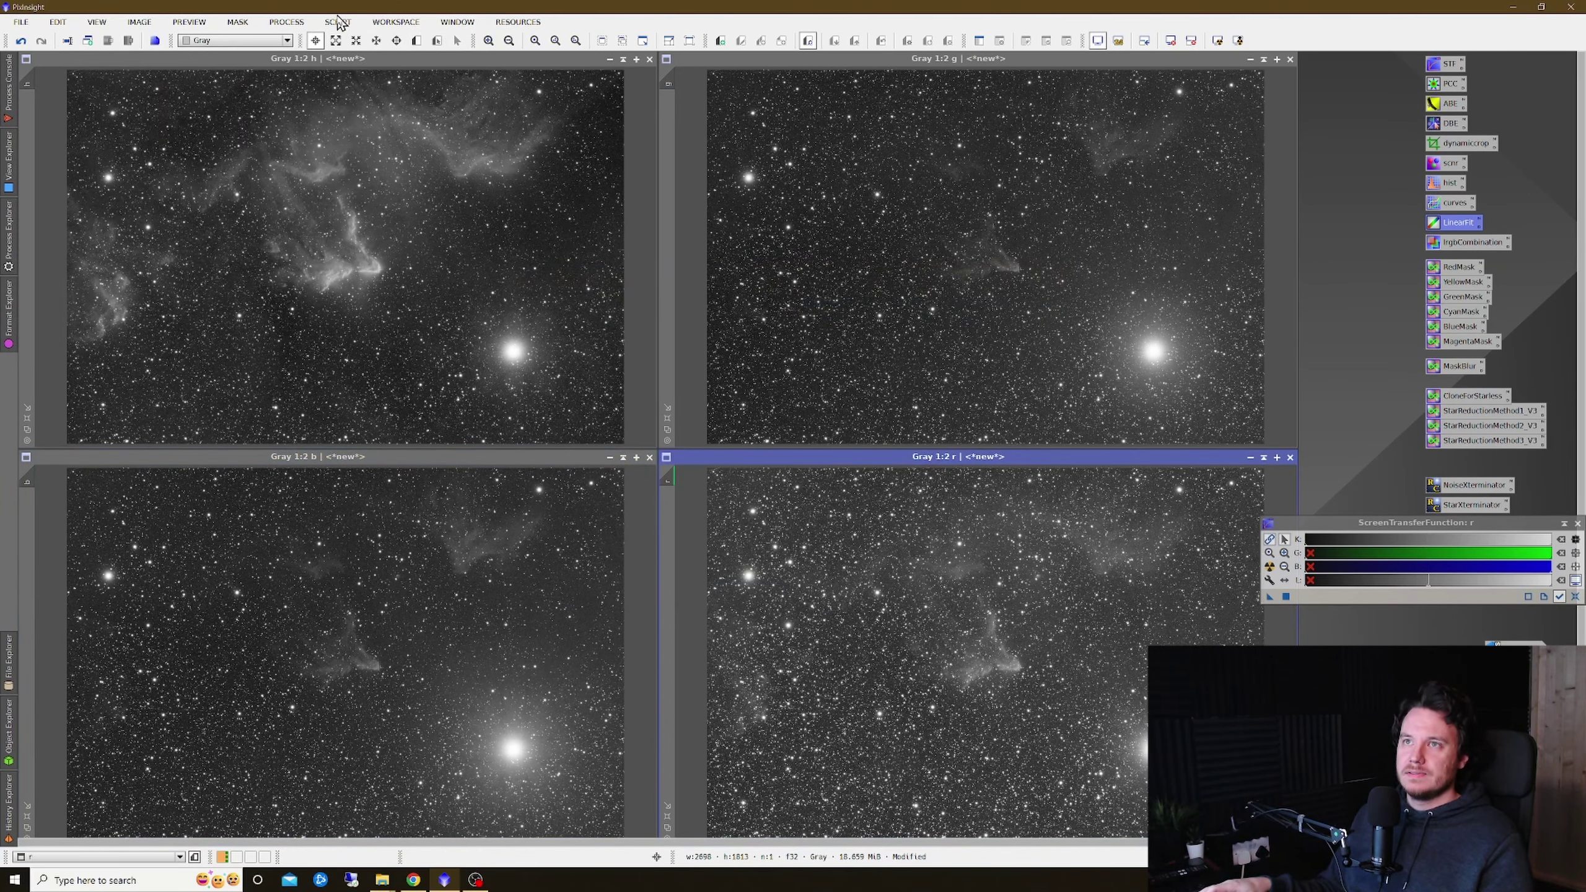
left_click(344, 25)
mouse_move(409, 102)
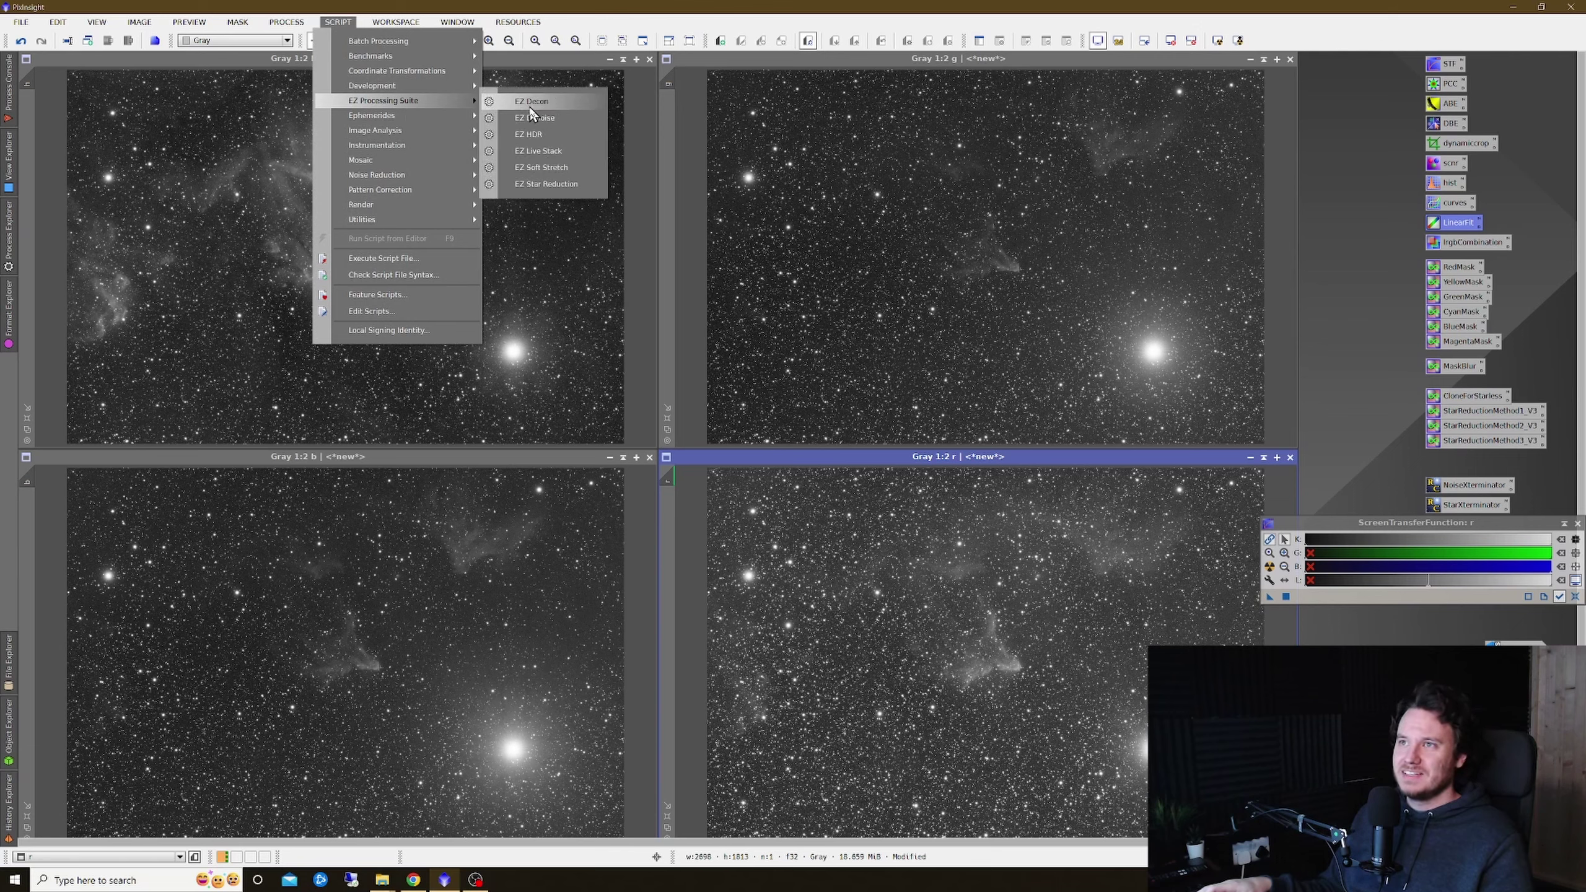
left_click(559, 166)
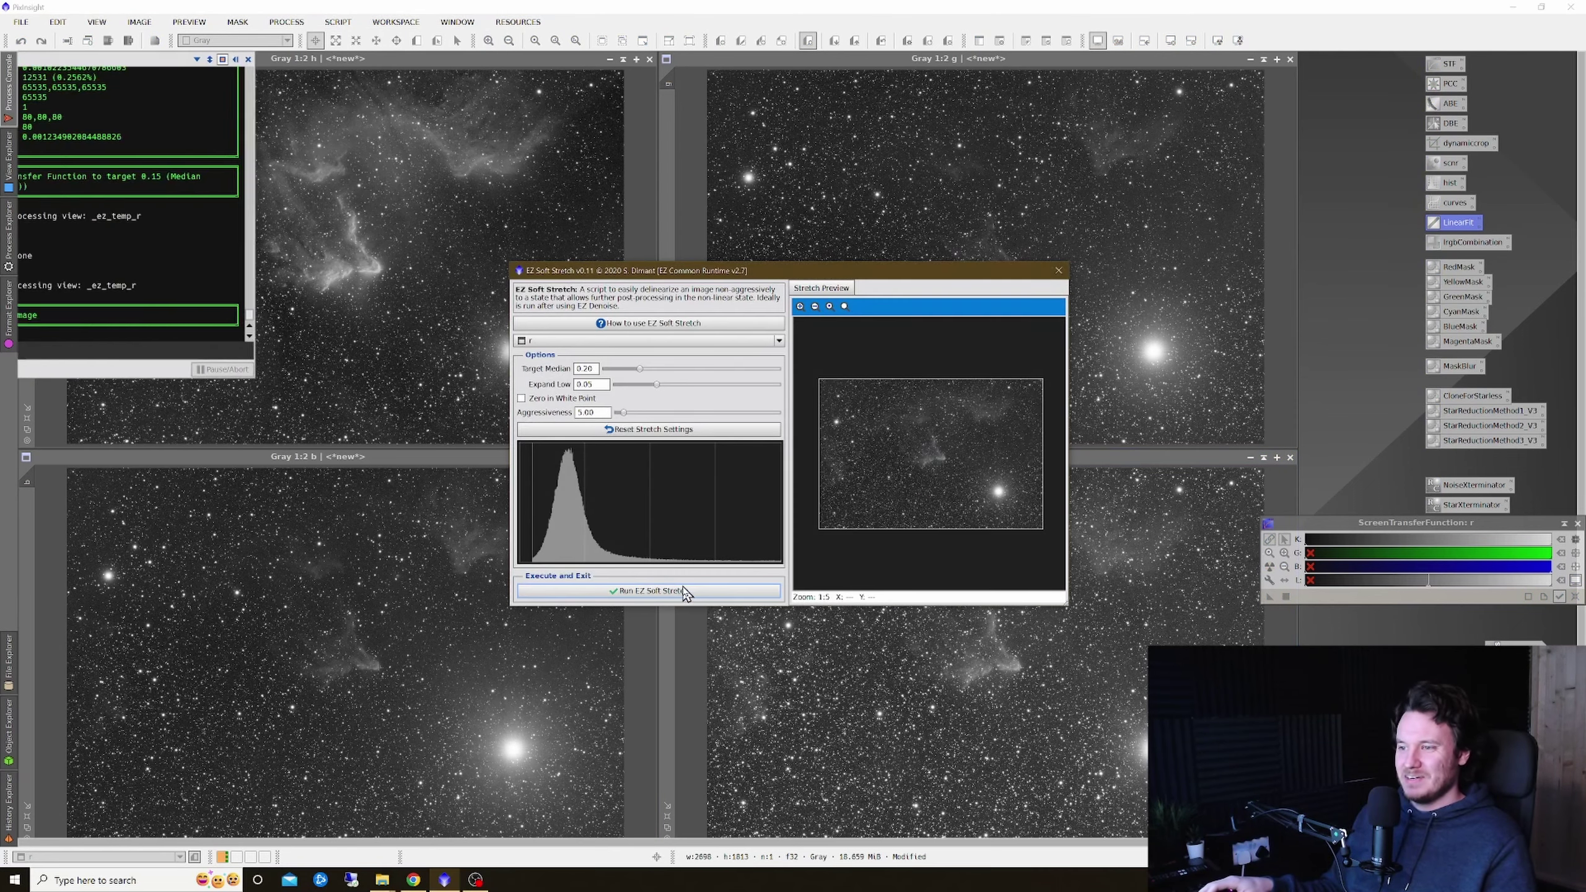
left_click(649, 591)
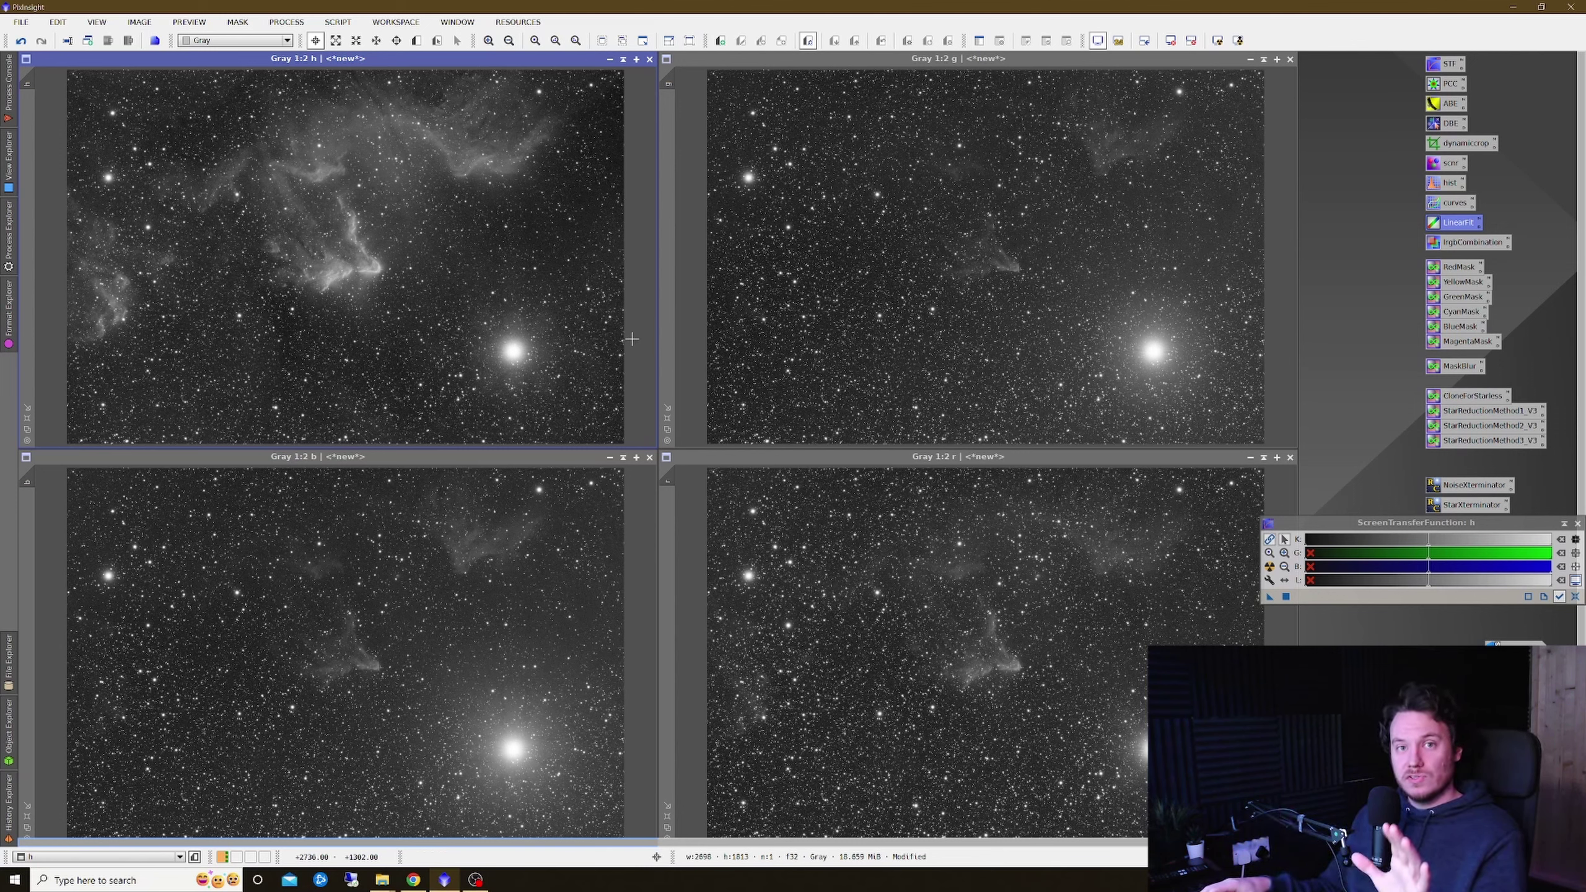
- Create a color image with LRGBCombination, using h as luminance, r as red, g as green and b as blue
double_click(1469, 242)
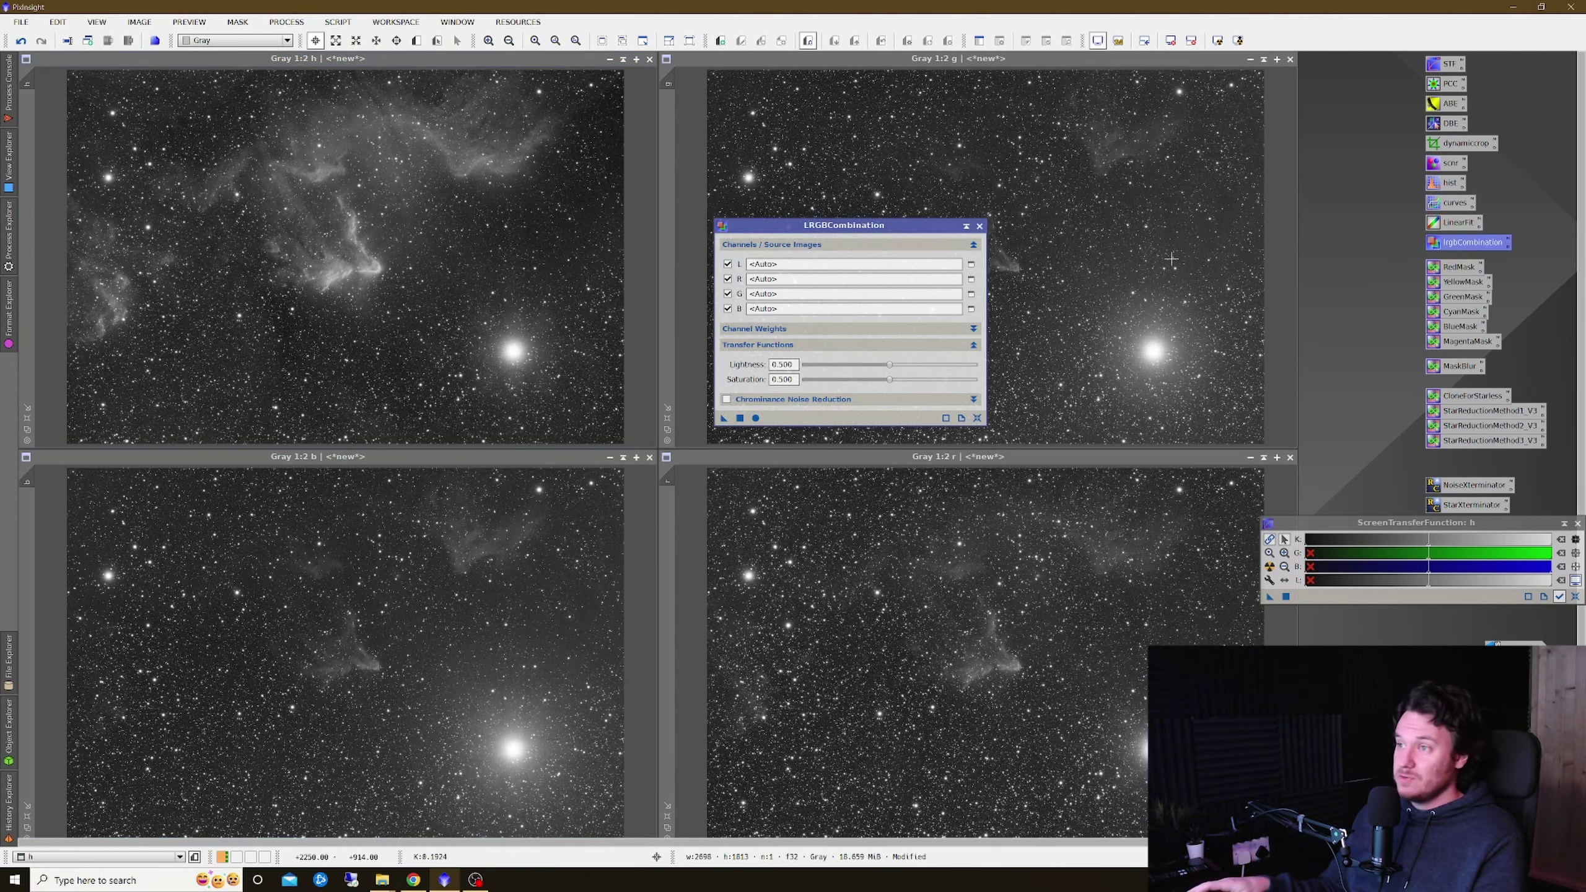
left_click_drag(793, 231, 745, 217)
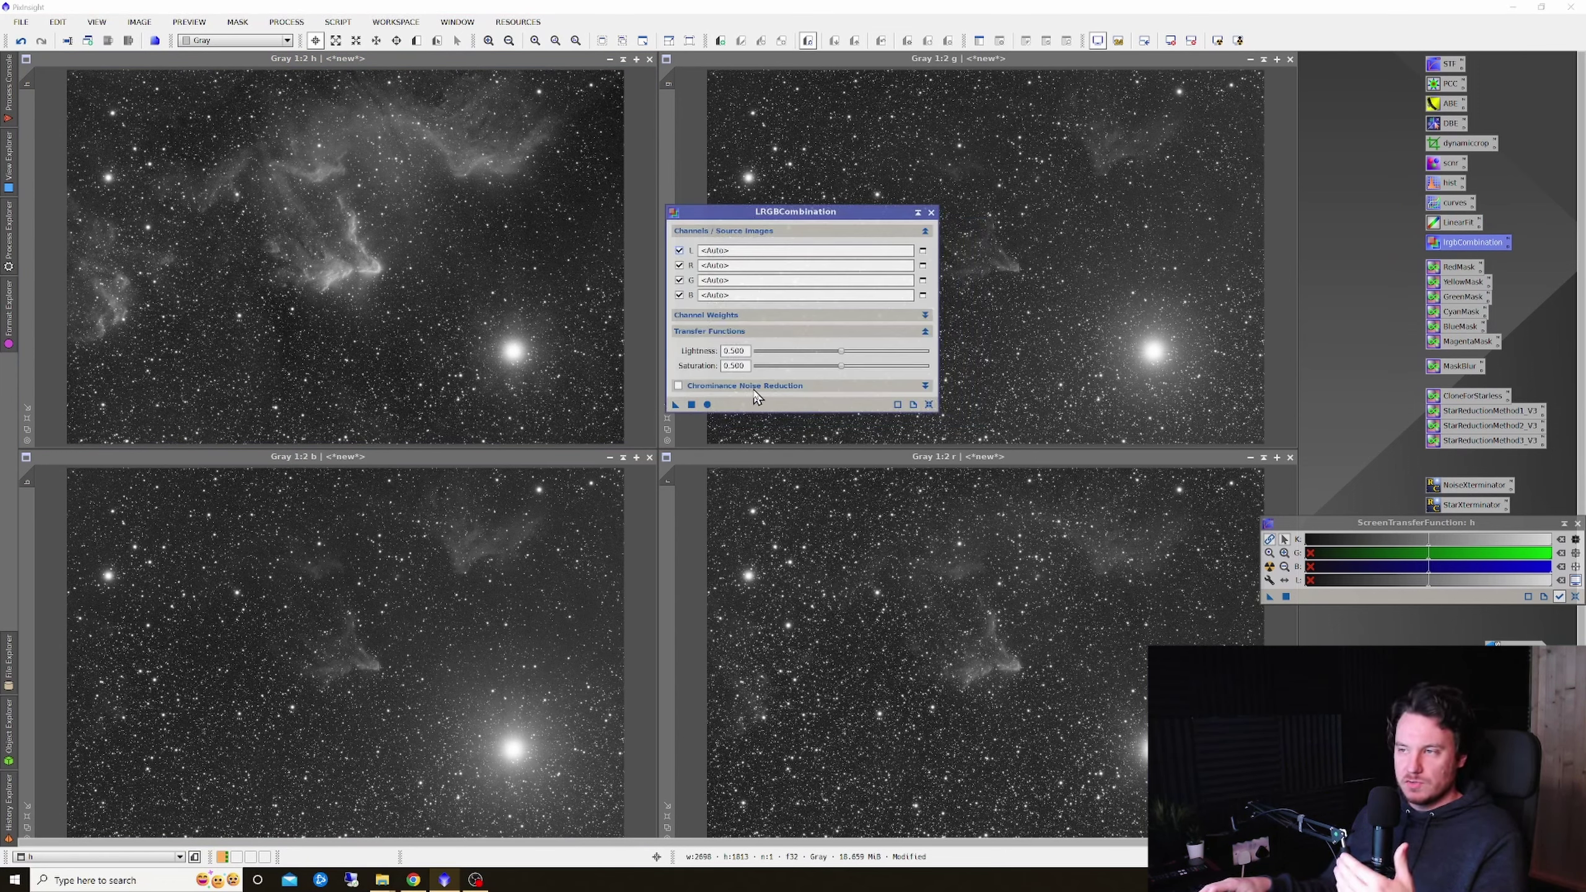
left_click(749, 249)
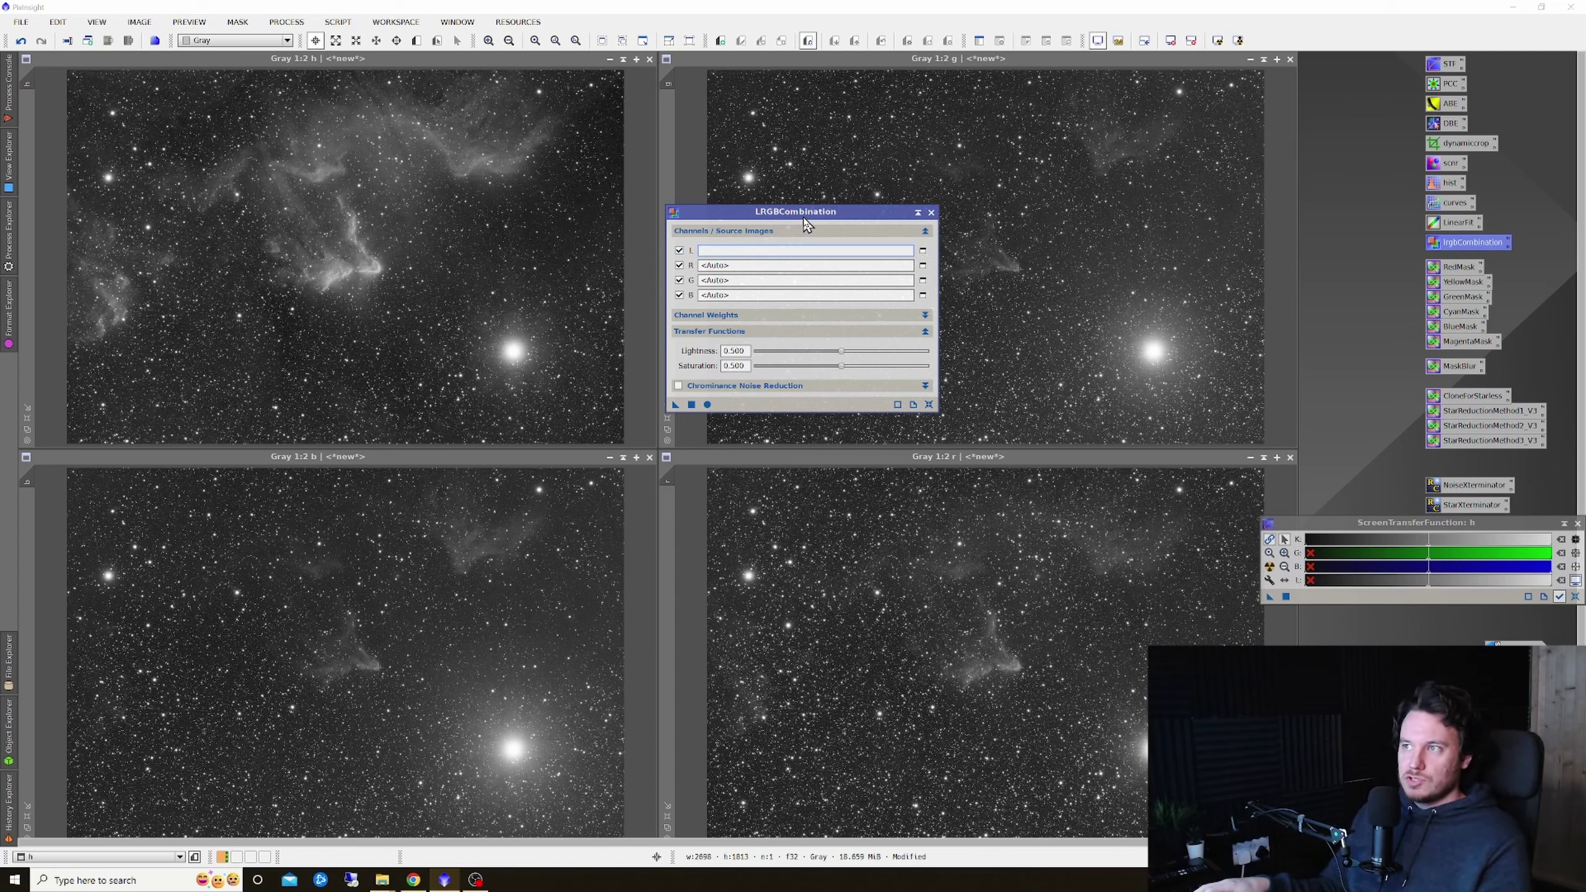
left_click_drag(805, 220, 675, 220)
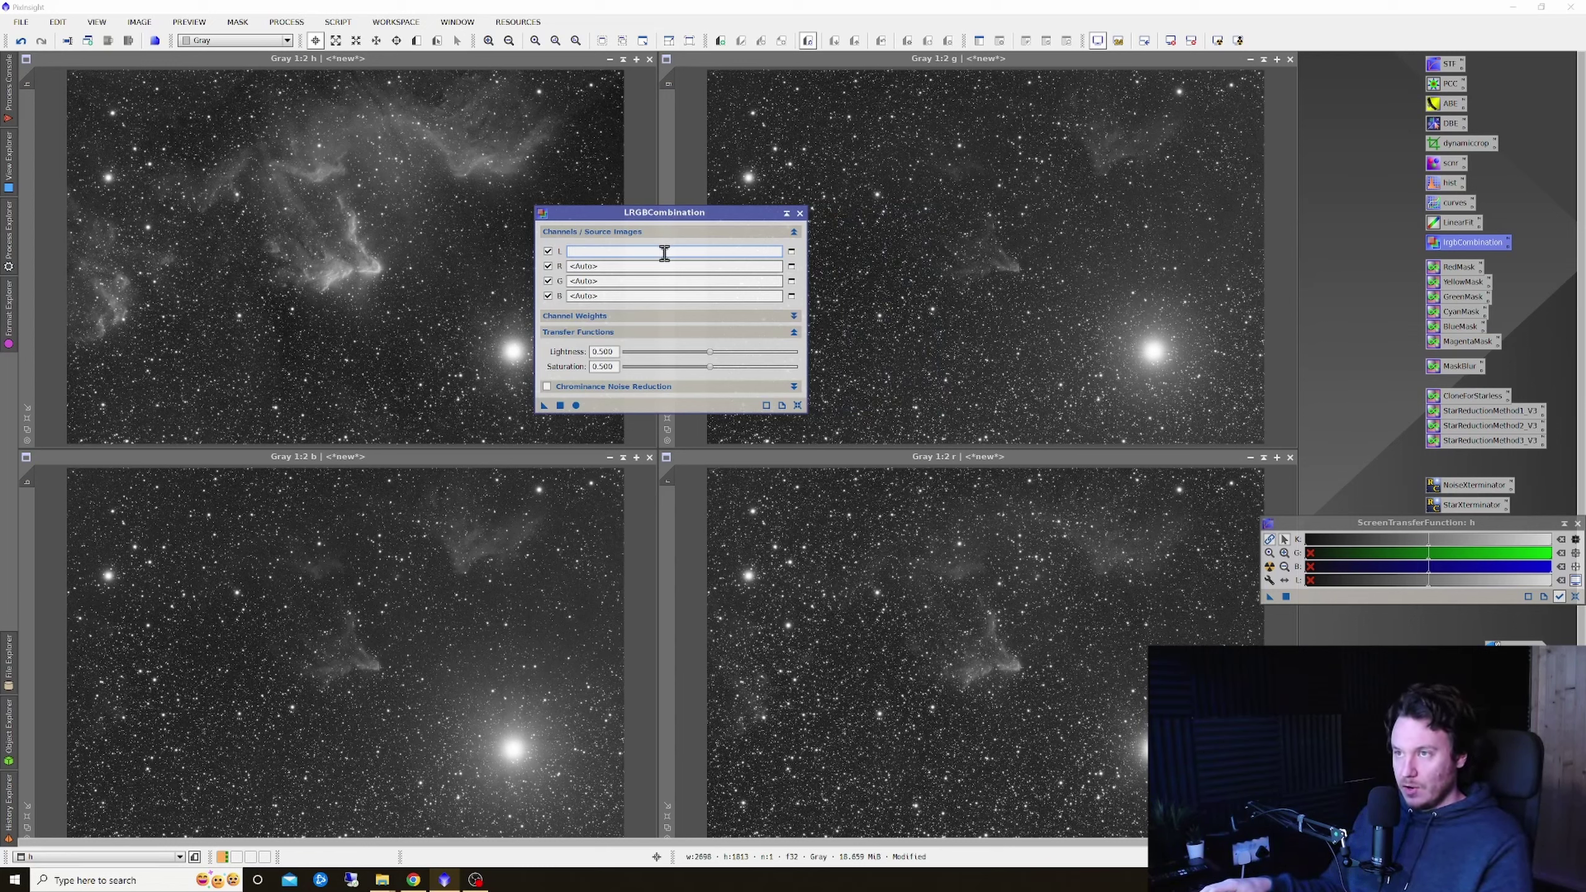
type("h")
left_click(605, 265)
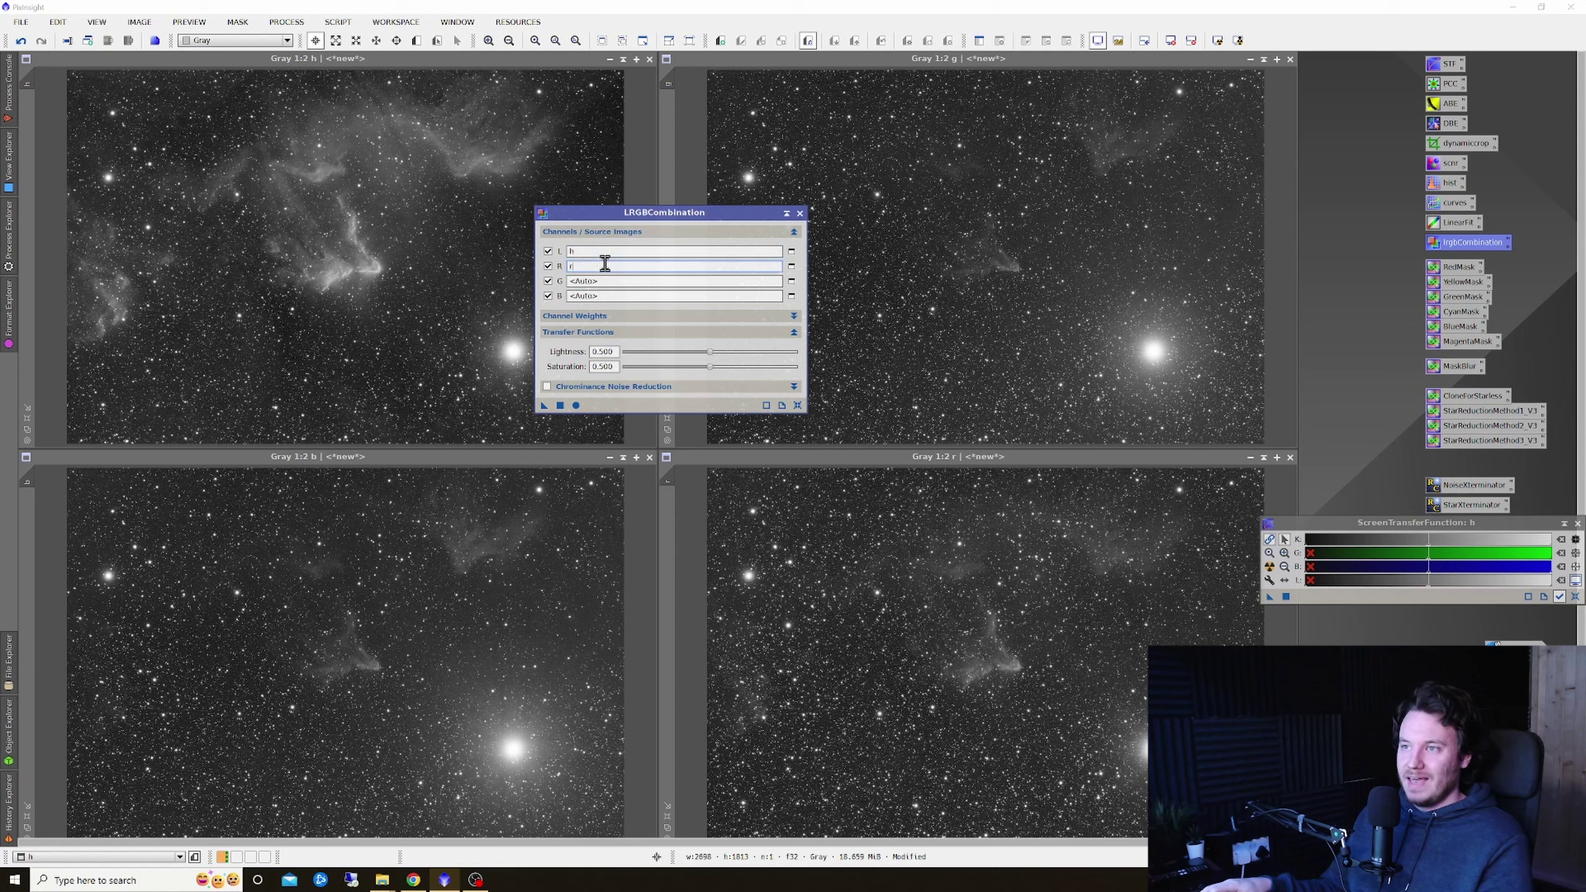
left_click(592, 280)
type("g")
left_click(591, 295)
type("b")
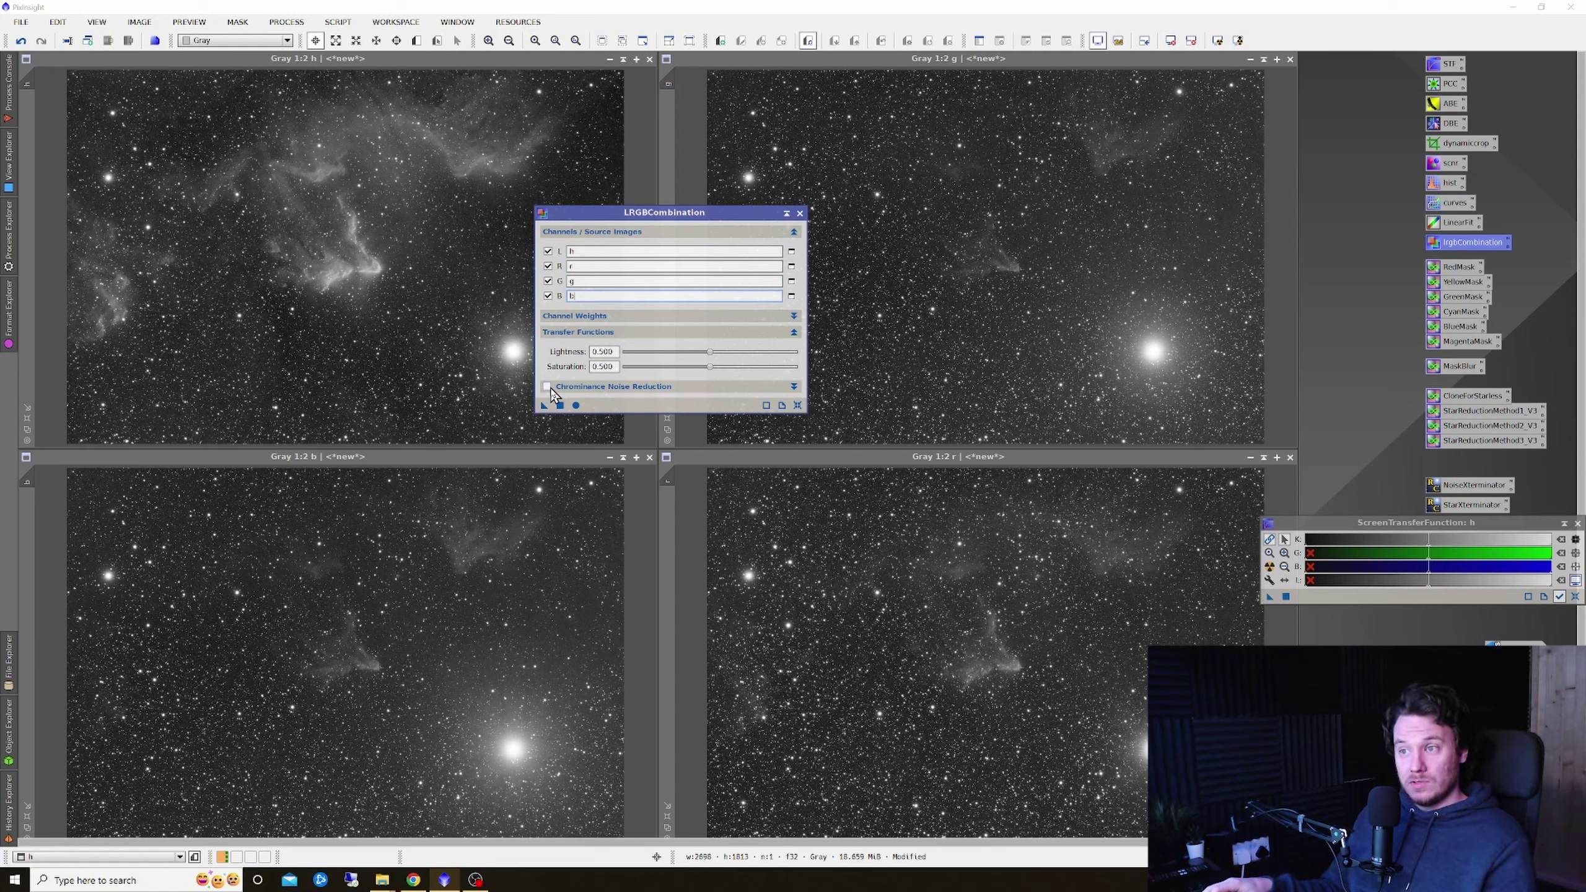
left_click(576, 405)
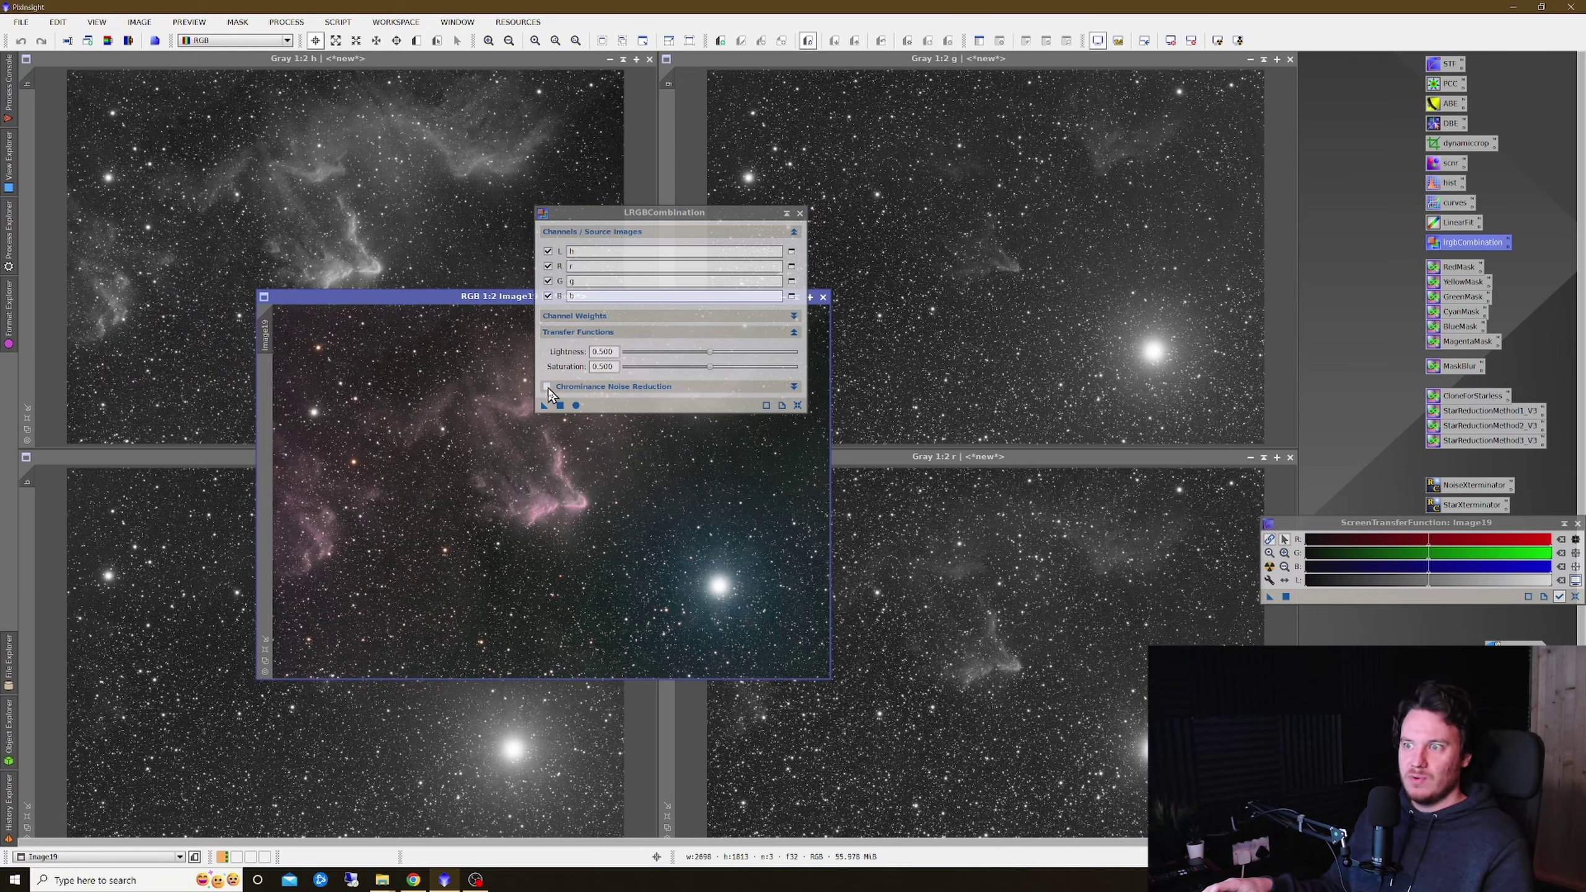
- Create a second LRGB combination with Chrominance Noise Reduction enabled and place both color images side by side
left_click(548, 387)
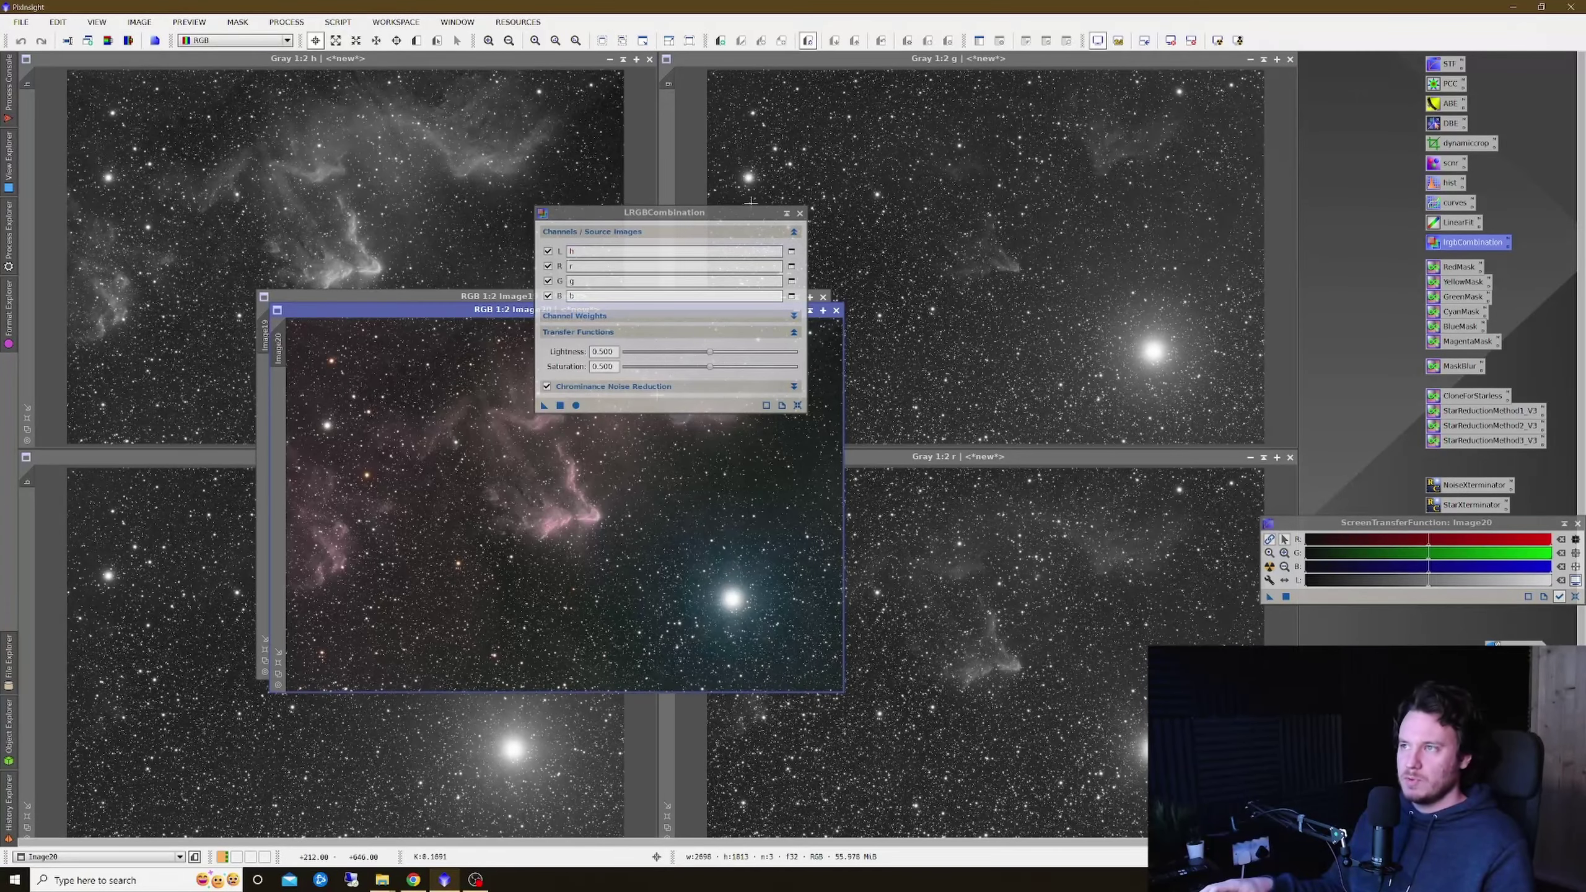
left_click_drag(582, 214, 1359, 195)
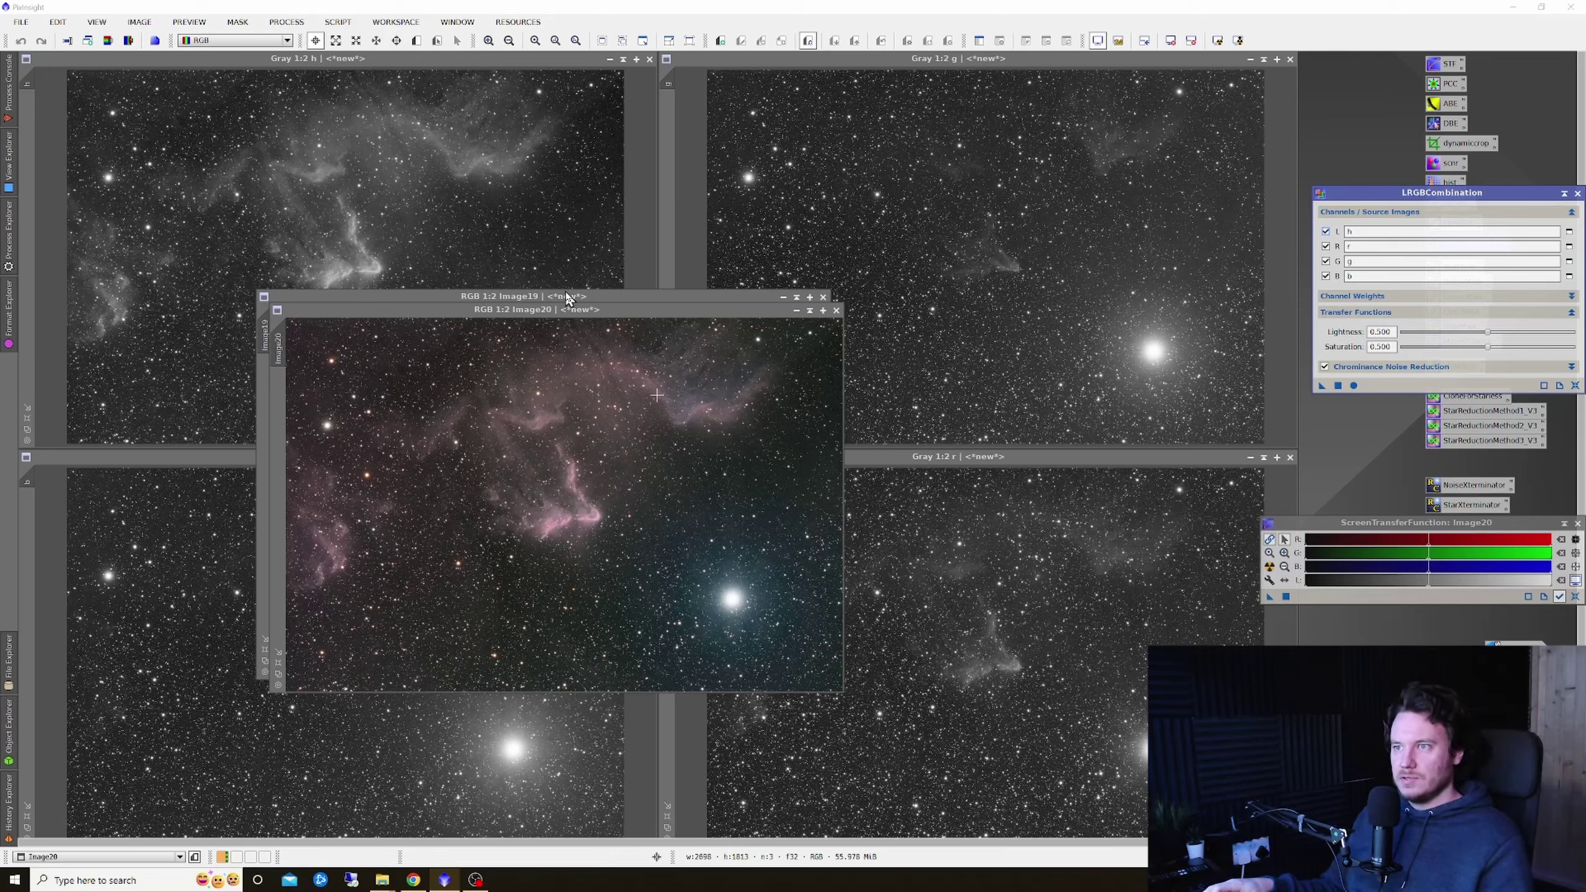
left_click_drag(566, 298, 469, 166)
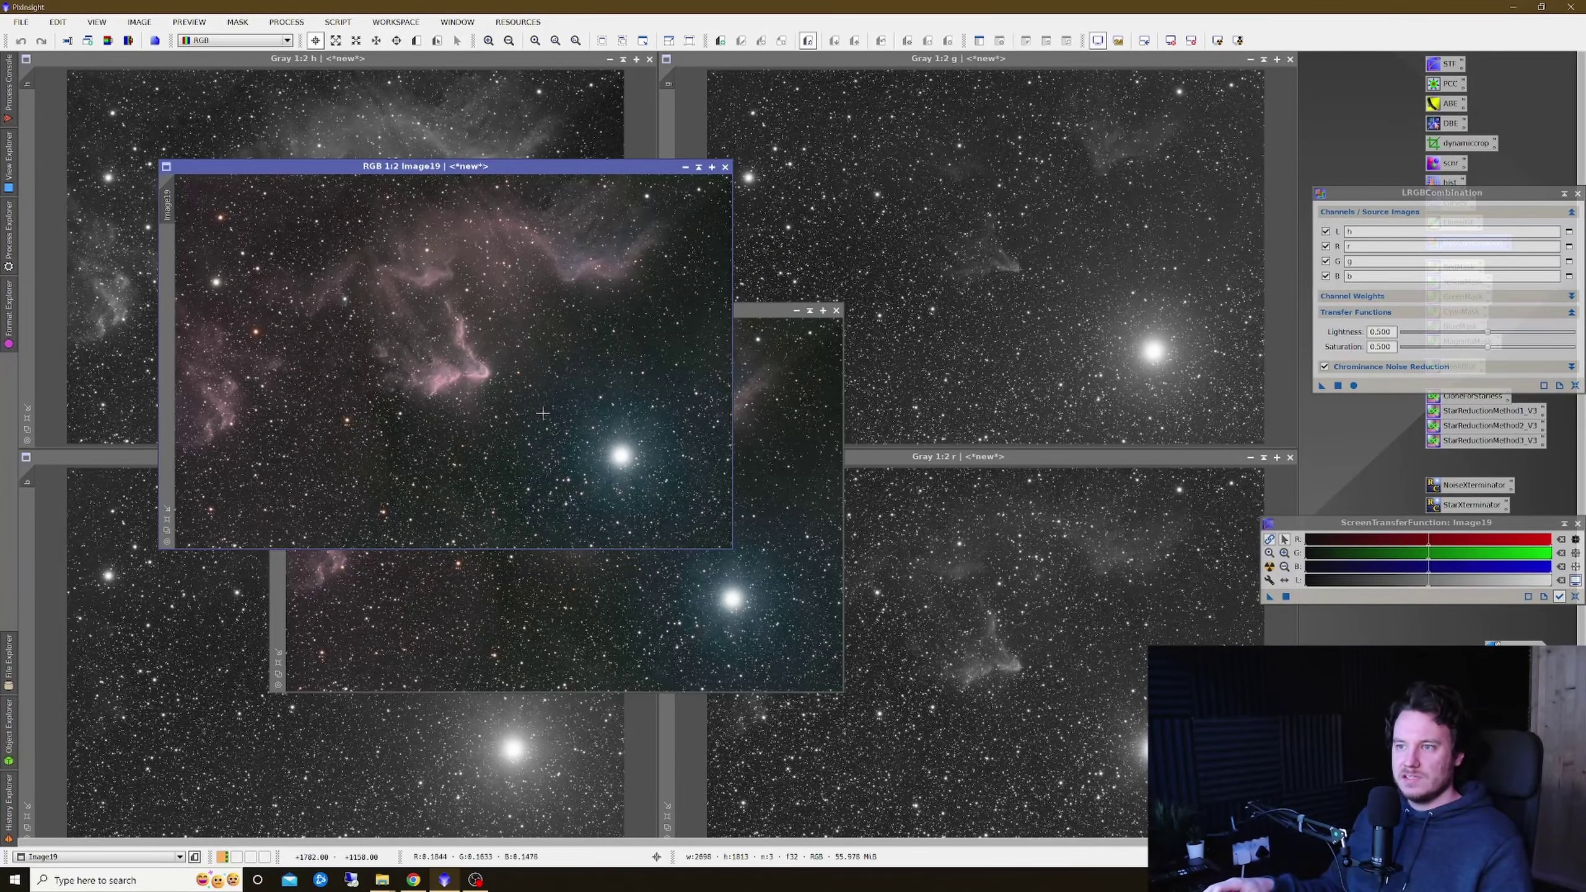
left_click(575, 610)
left_click_drag(571, 311, 1054, 169)
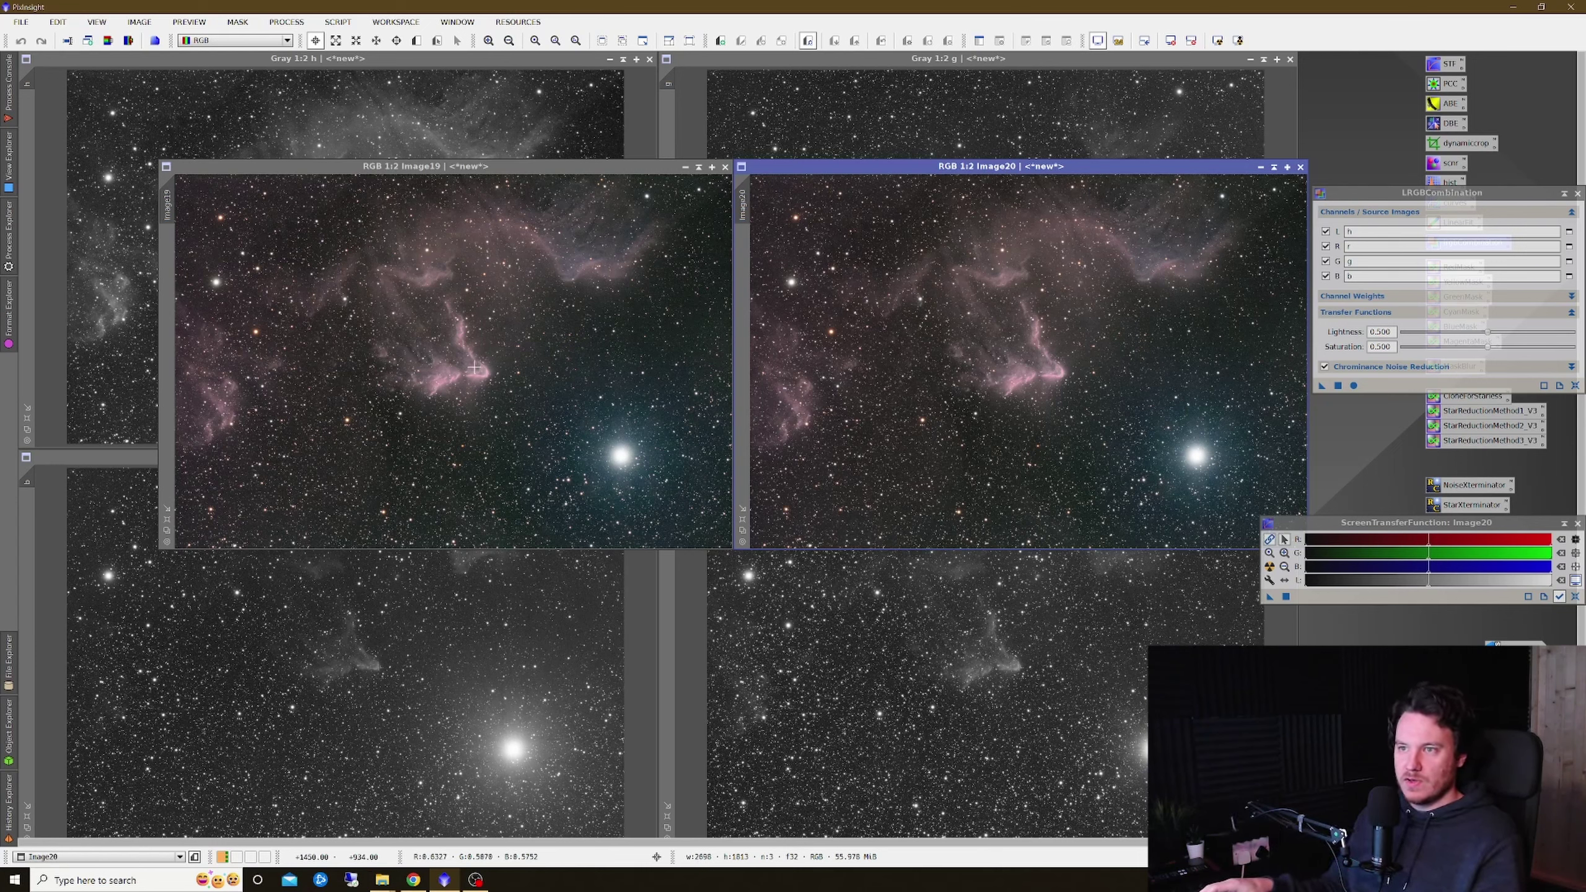
- Compare the nebula's bright tip up close in both color images to judge the effect of Chrominance Noise Reduction
scroll(467, 368, "up", 3)
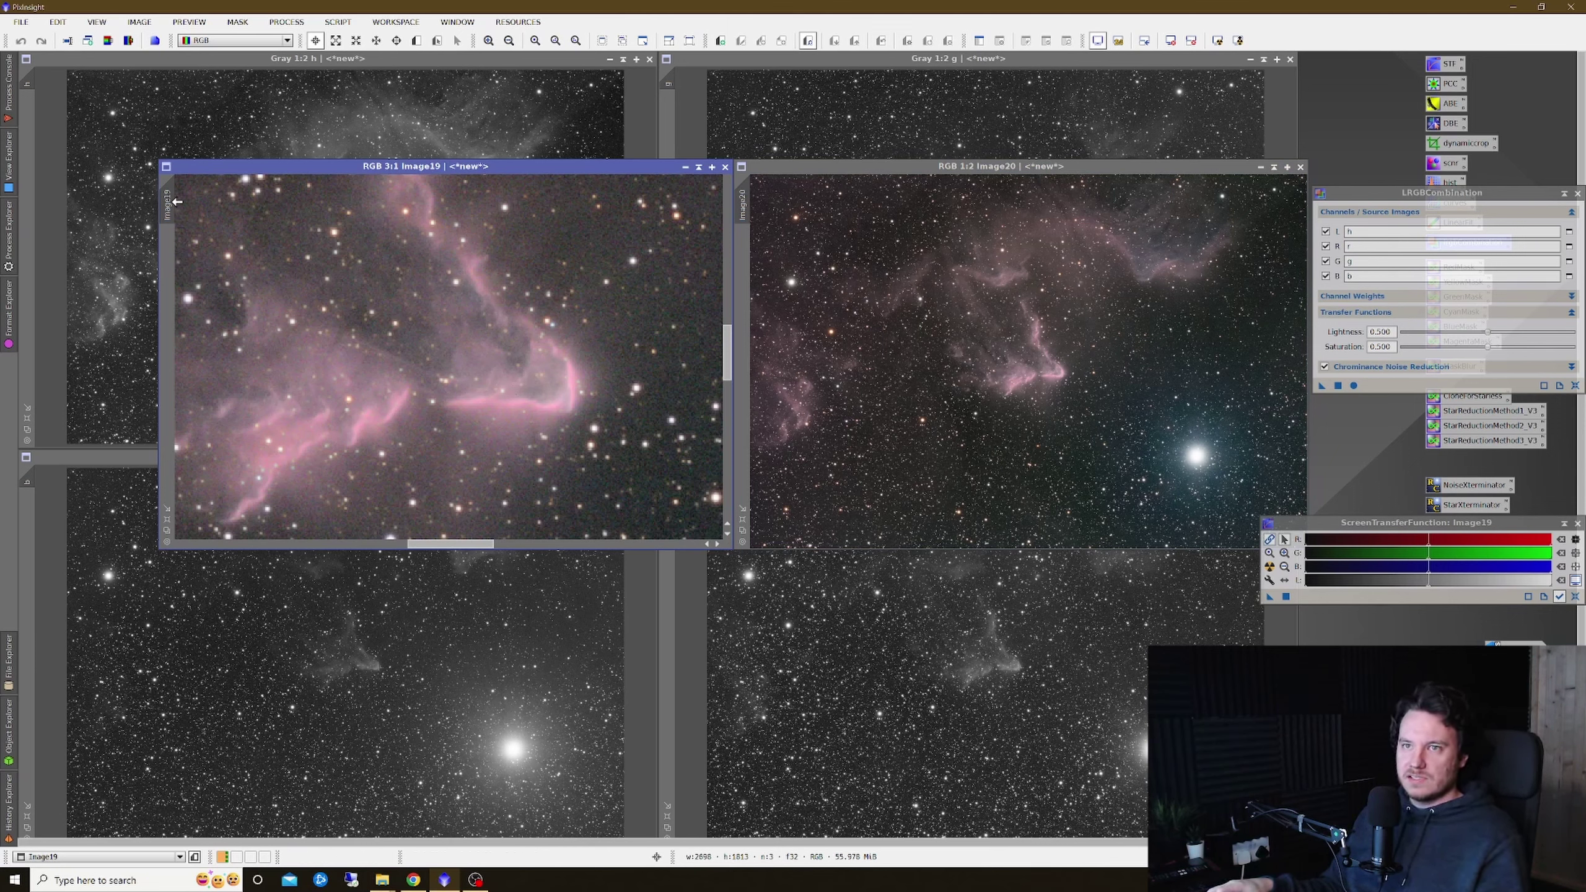
left_click_drag(173, 202, 749, 207)
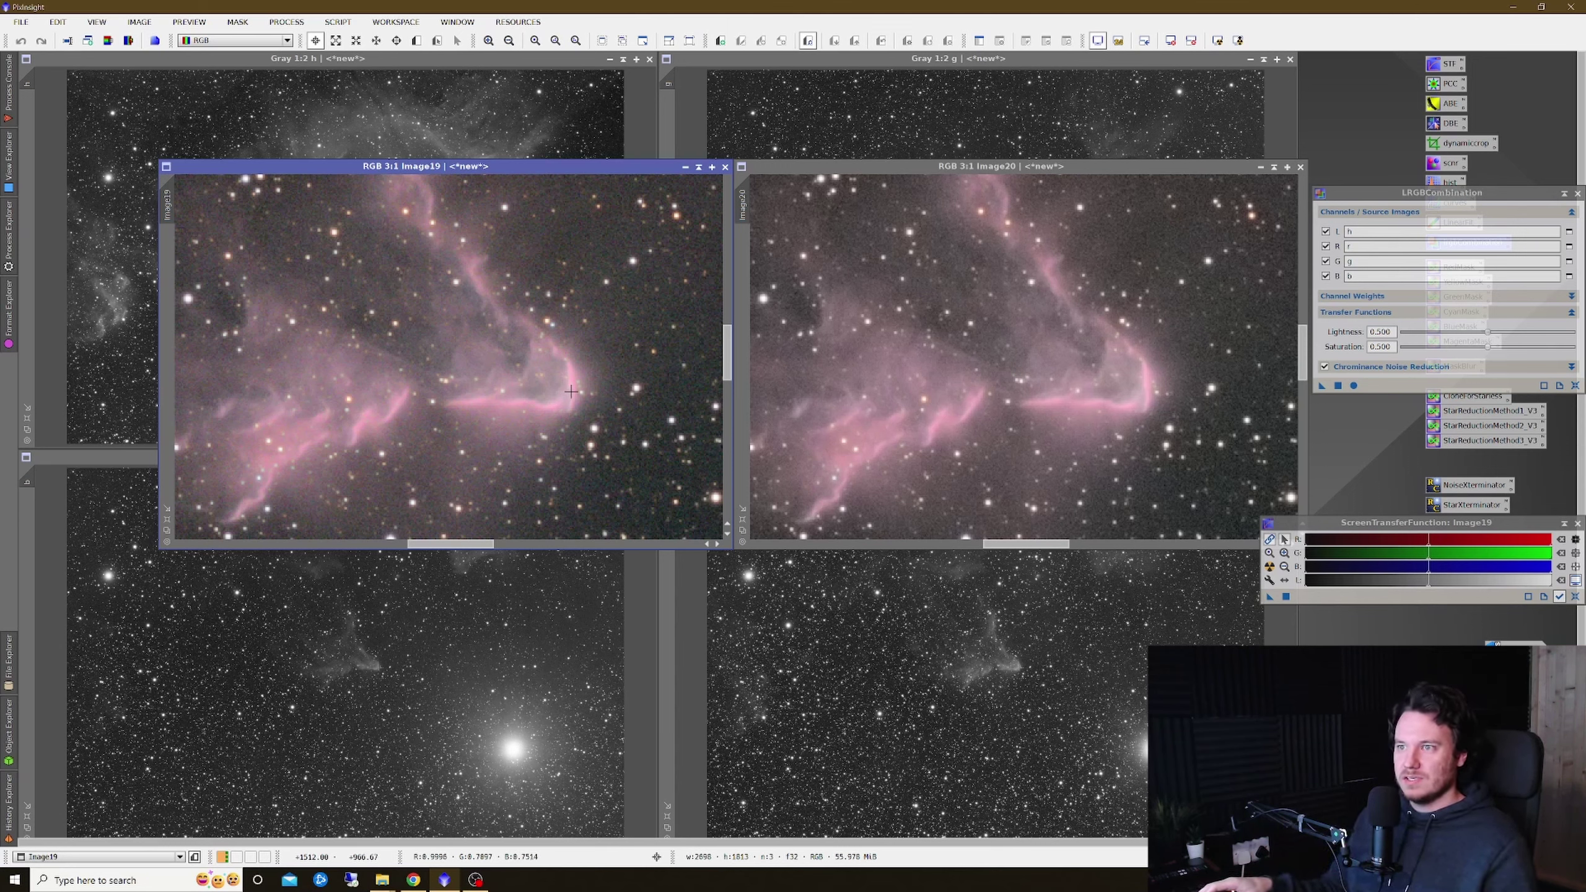
scroll(566, 376, "up", 1)
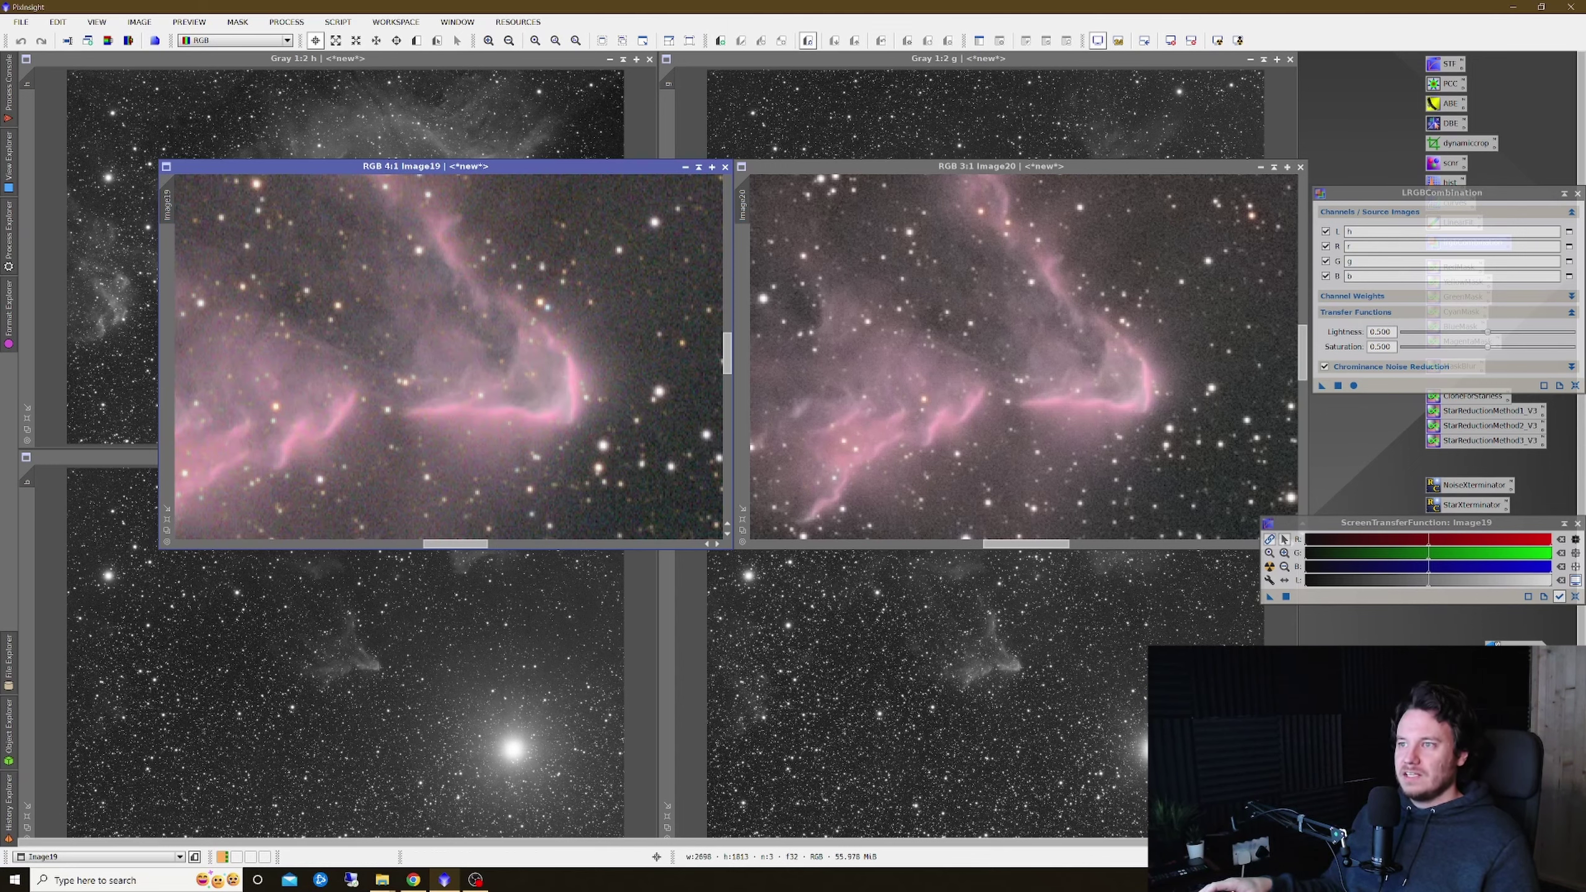
left_click(1103, 375)
scroll(1103, 374, "up", 2)
left_click(556, 407)
scroll(557, 407, "up", 1)
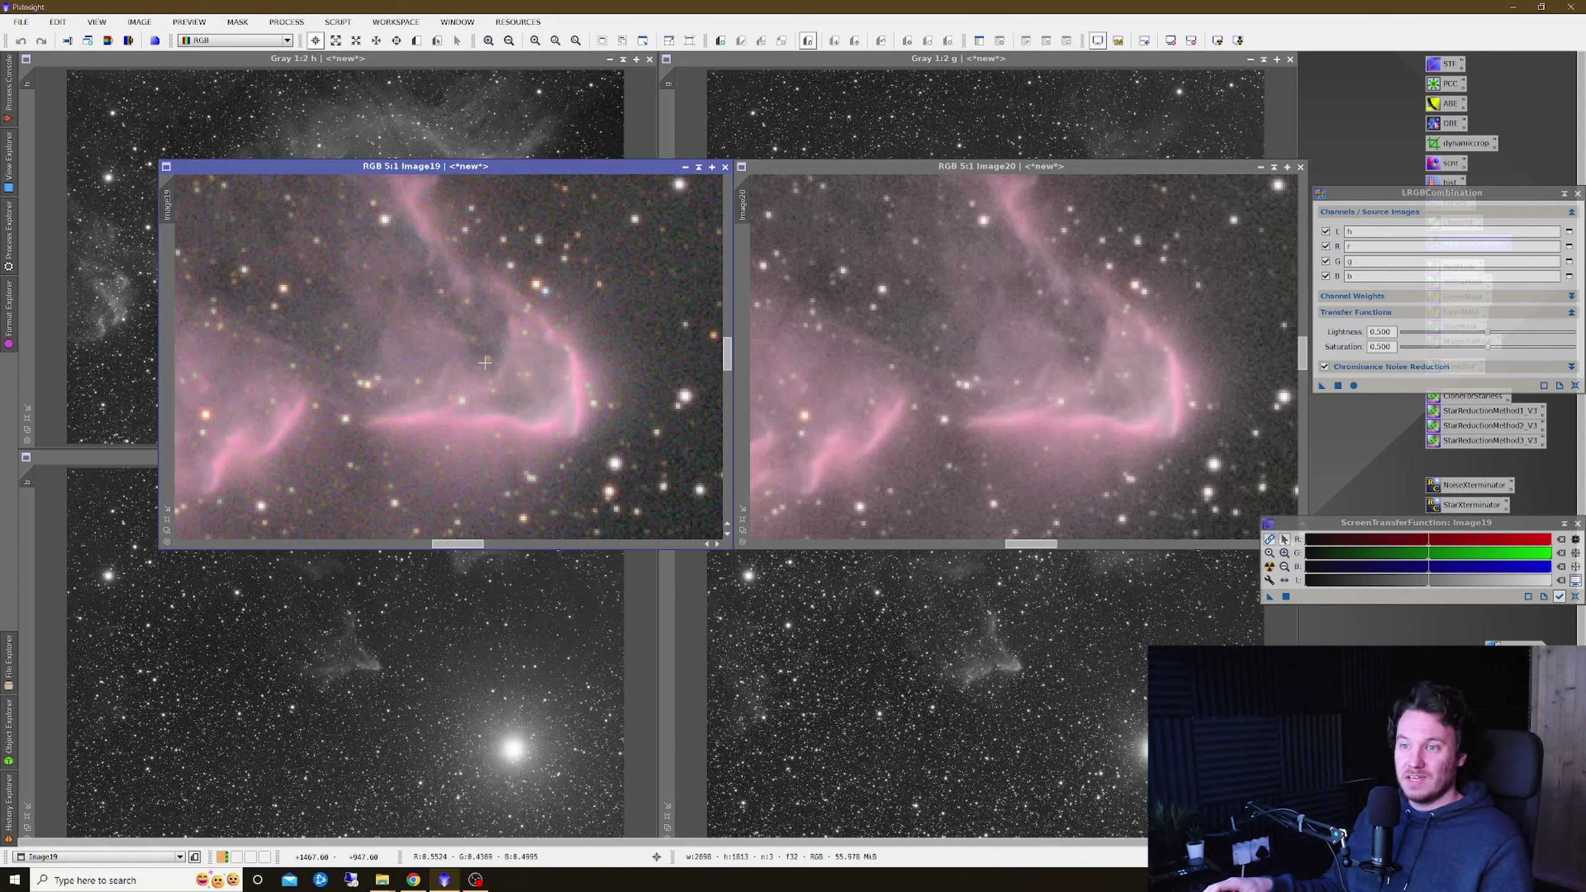
scroll(484, 363, "down", 7)
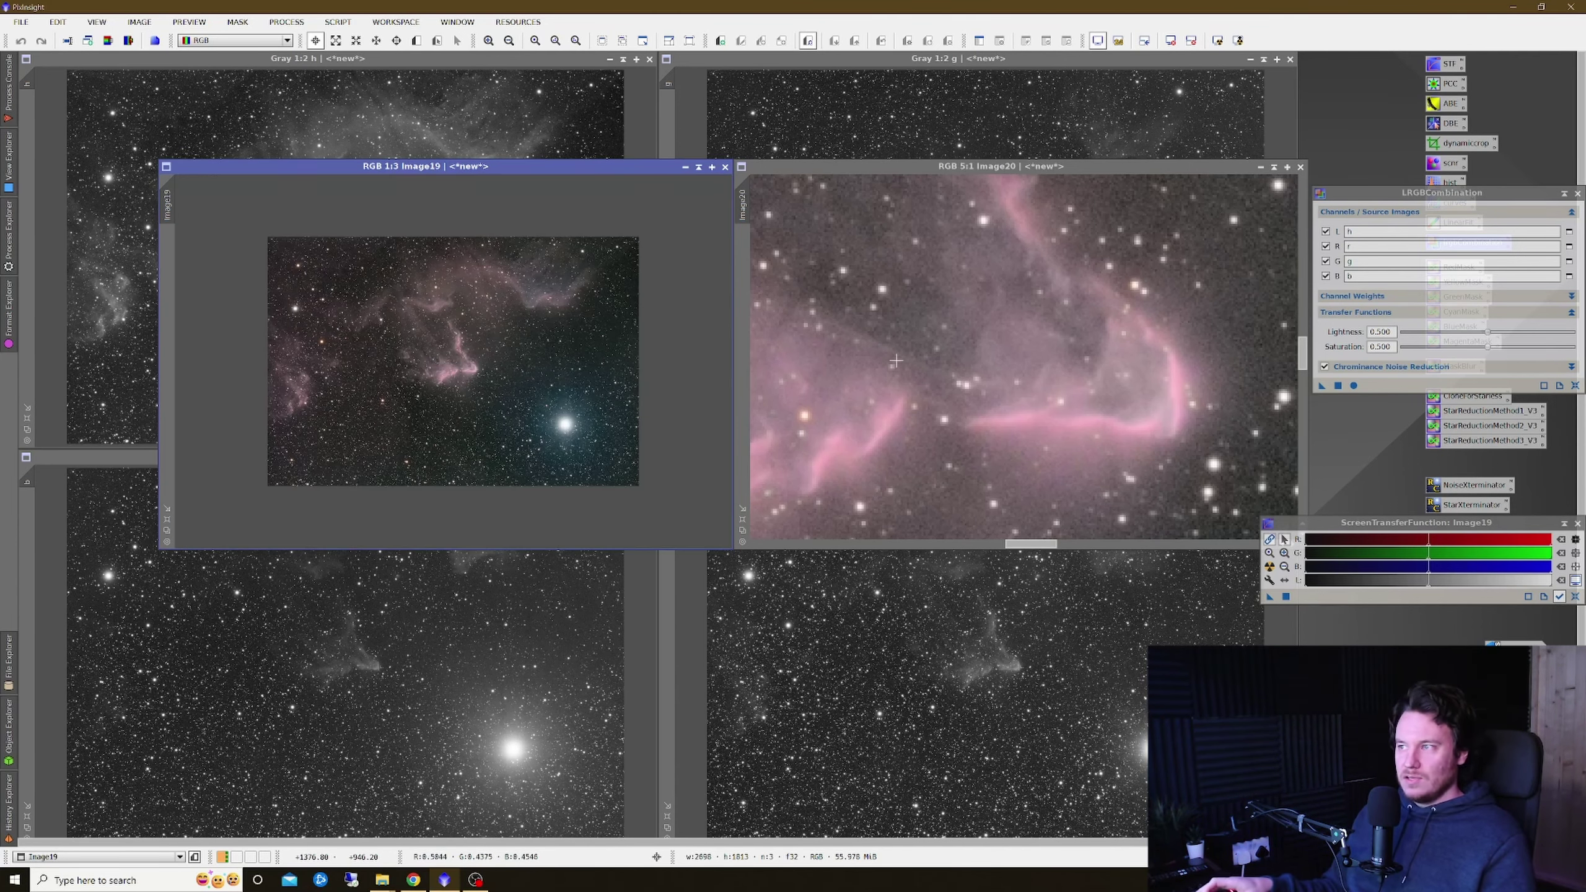
scroll(947, 360, "down", 5)
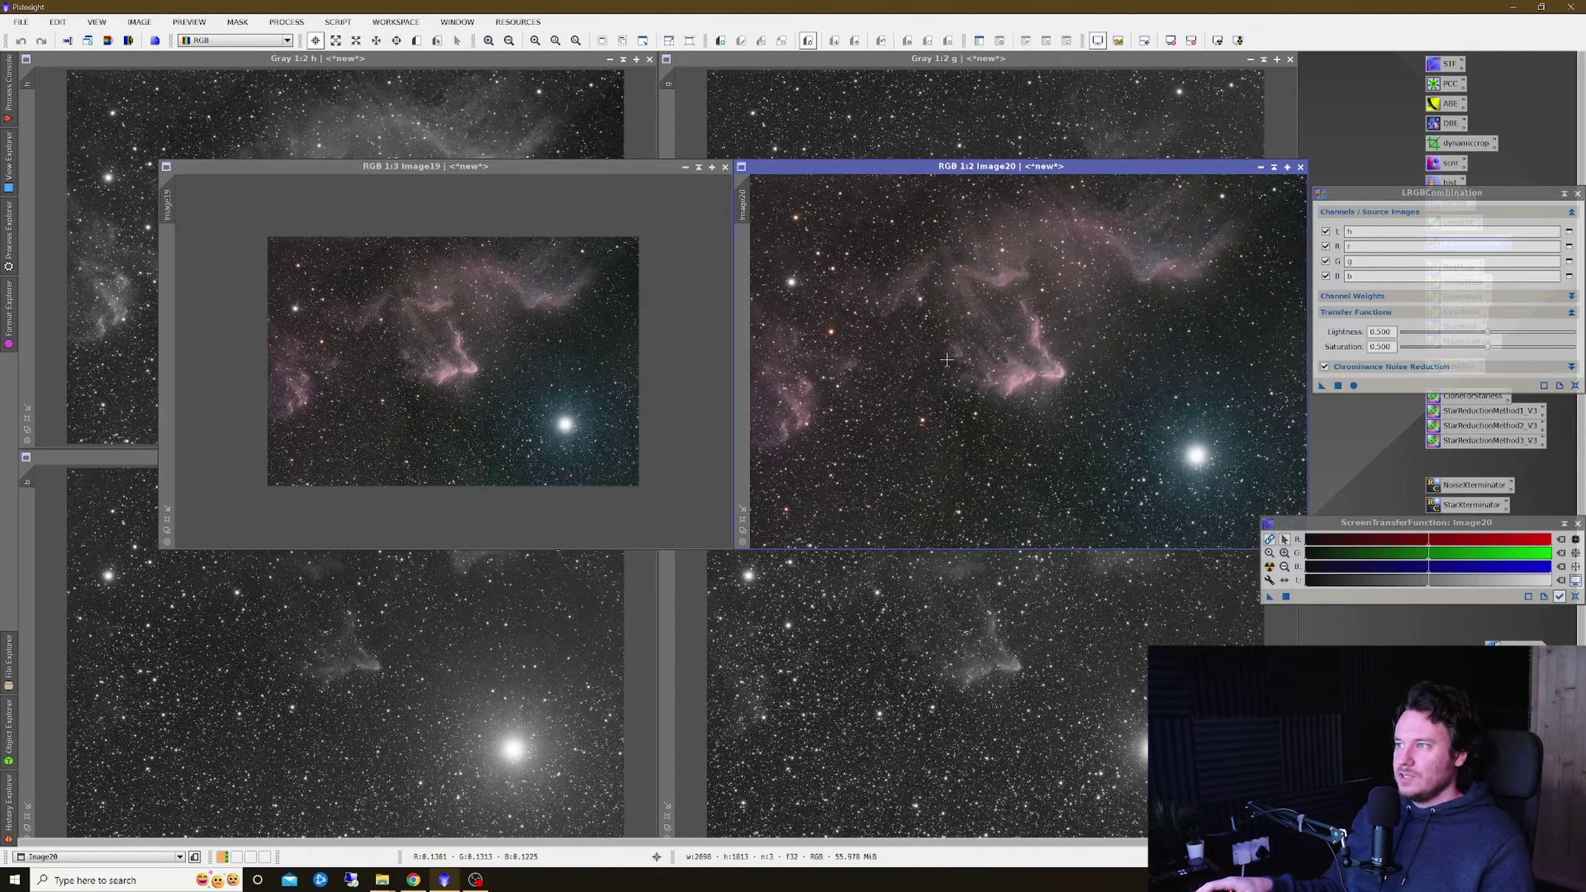
- Close the noise-reduced image Image20 and disable Chrominance Noise Reduction in LRGBCombination
left_click(1300, 167)
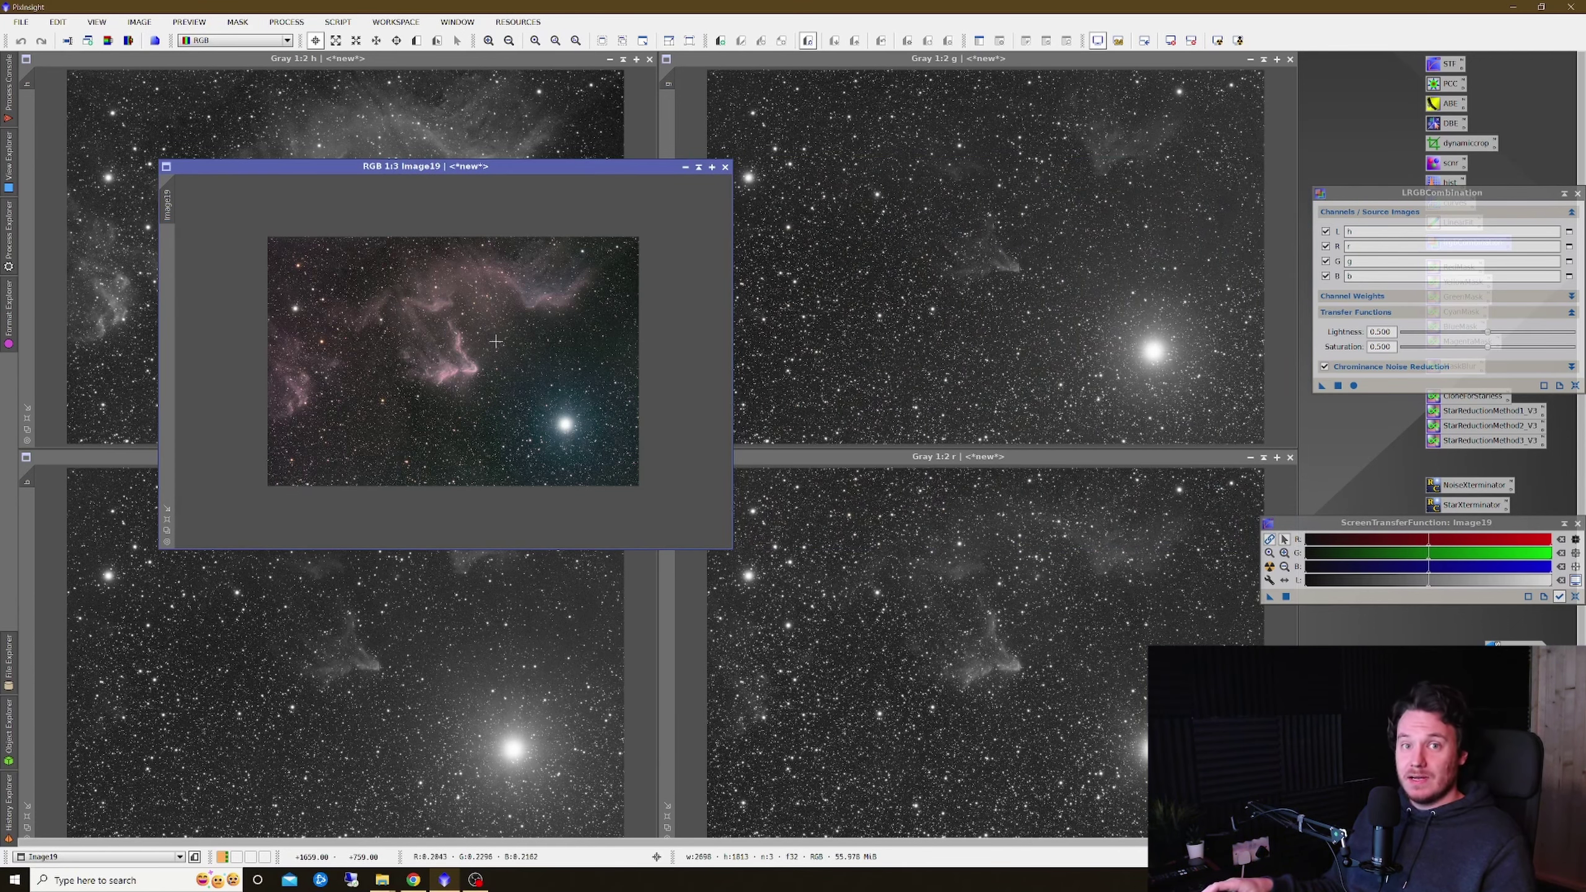
scroll(495, 342, "up", 1)
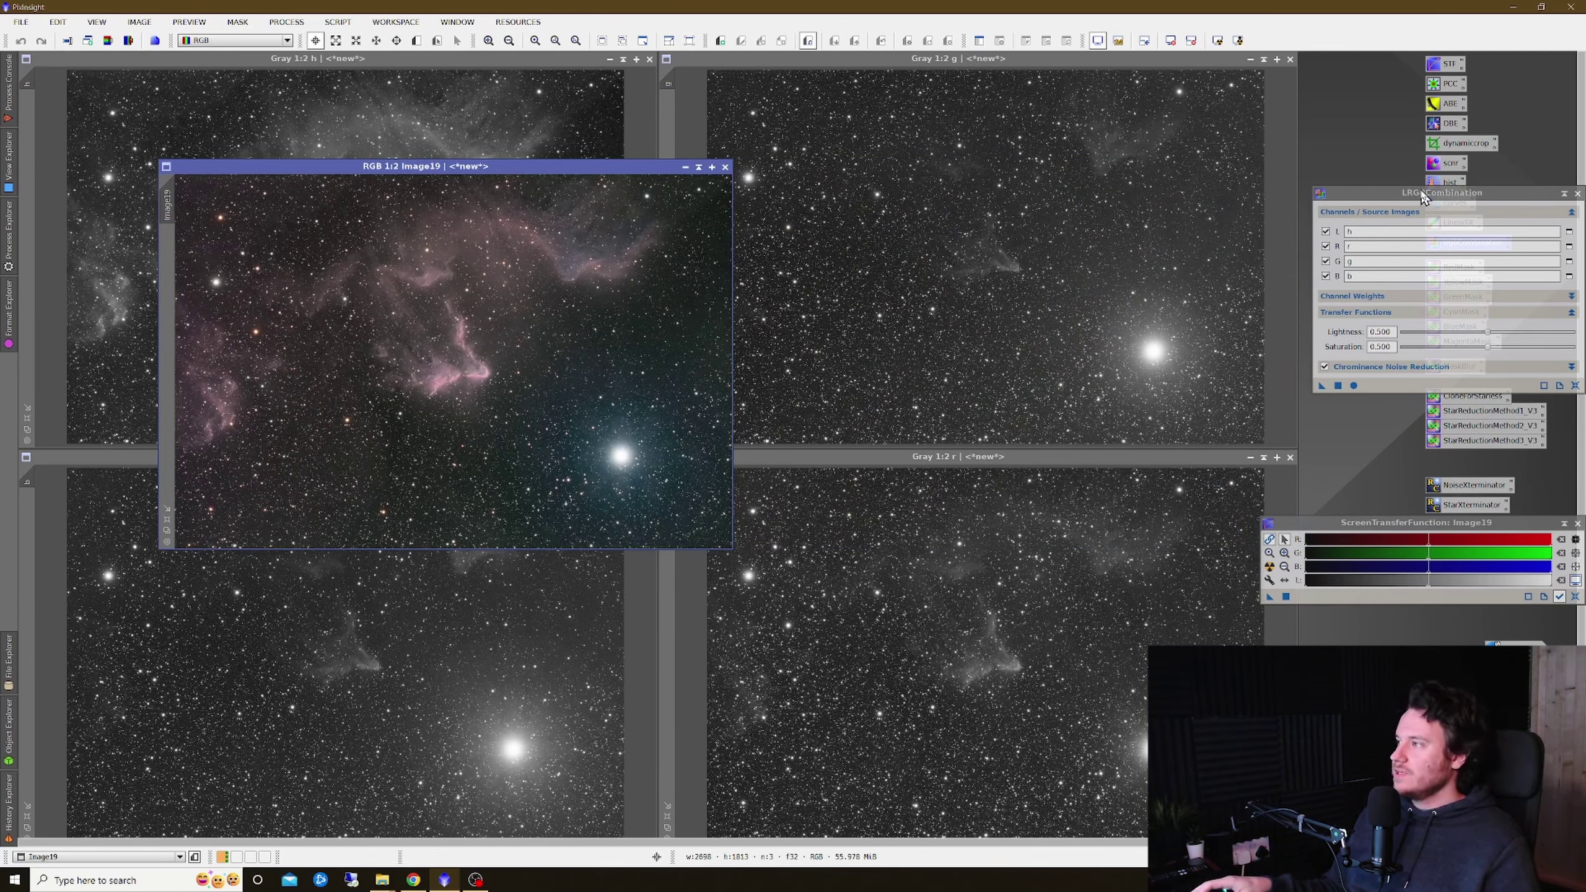
left_click_drag(1430, 199, 895, 208)
left_click(790, 377)
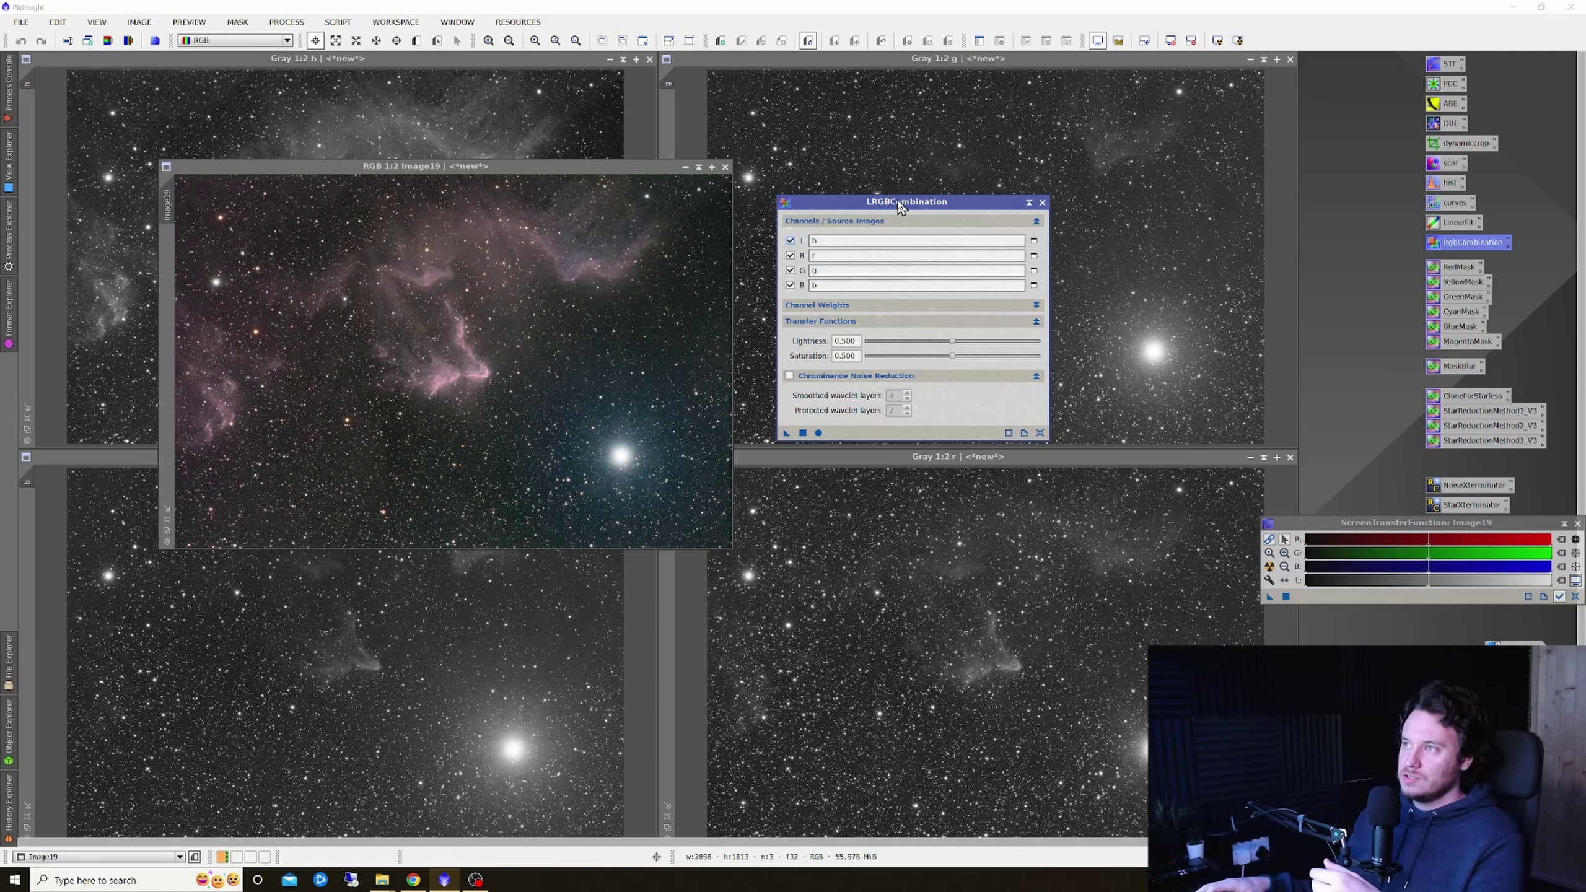
- Create another LRGB combination using h for both luminance and red, close LRGBCombination and place the new image beside Image19
left_click_drag(894, 202, 894, 194)
left_click_drag(458, 177, 382, 142)
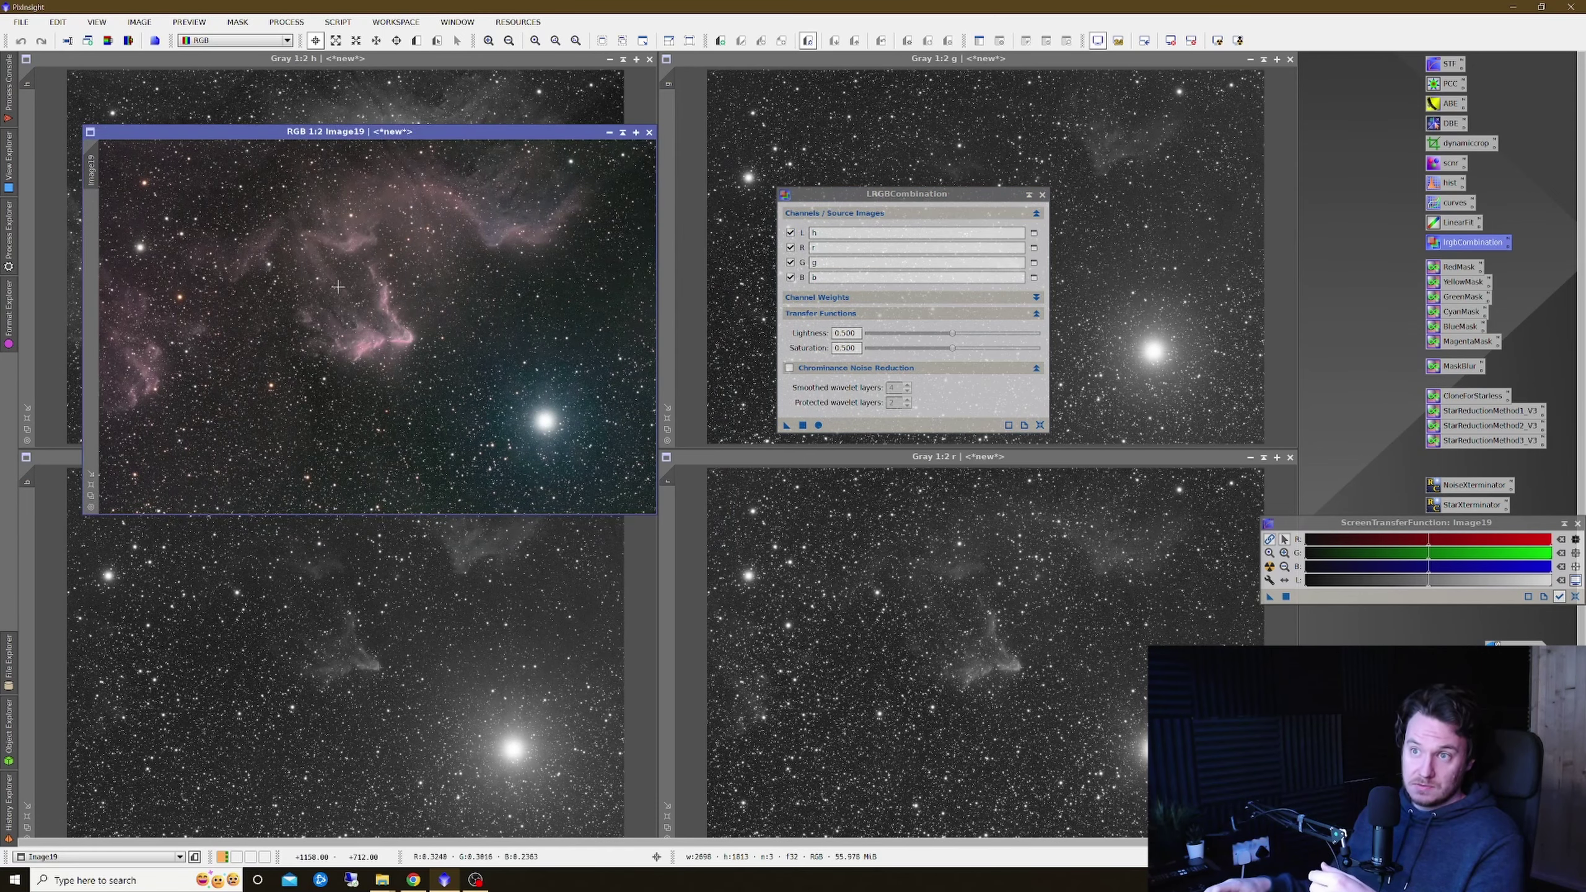
double_click(825, 245)
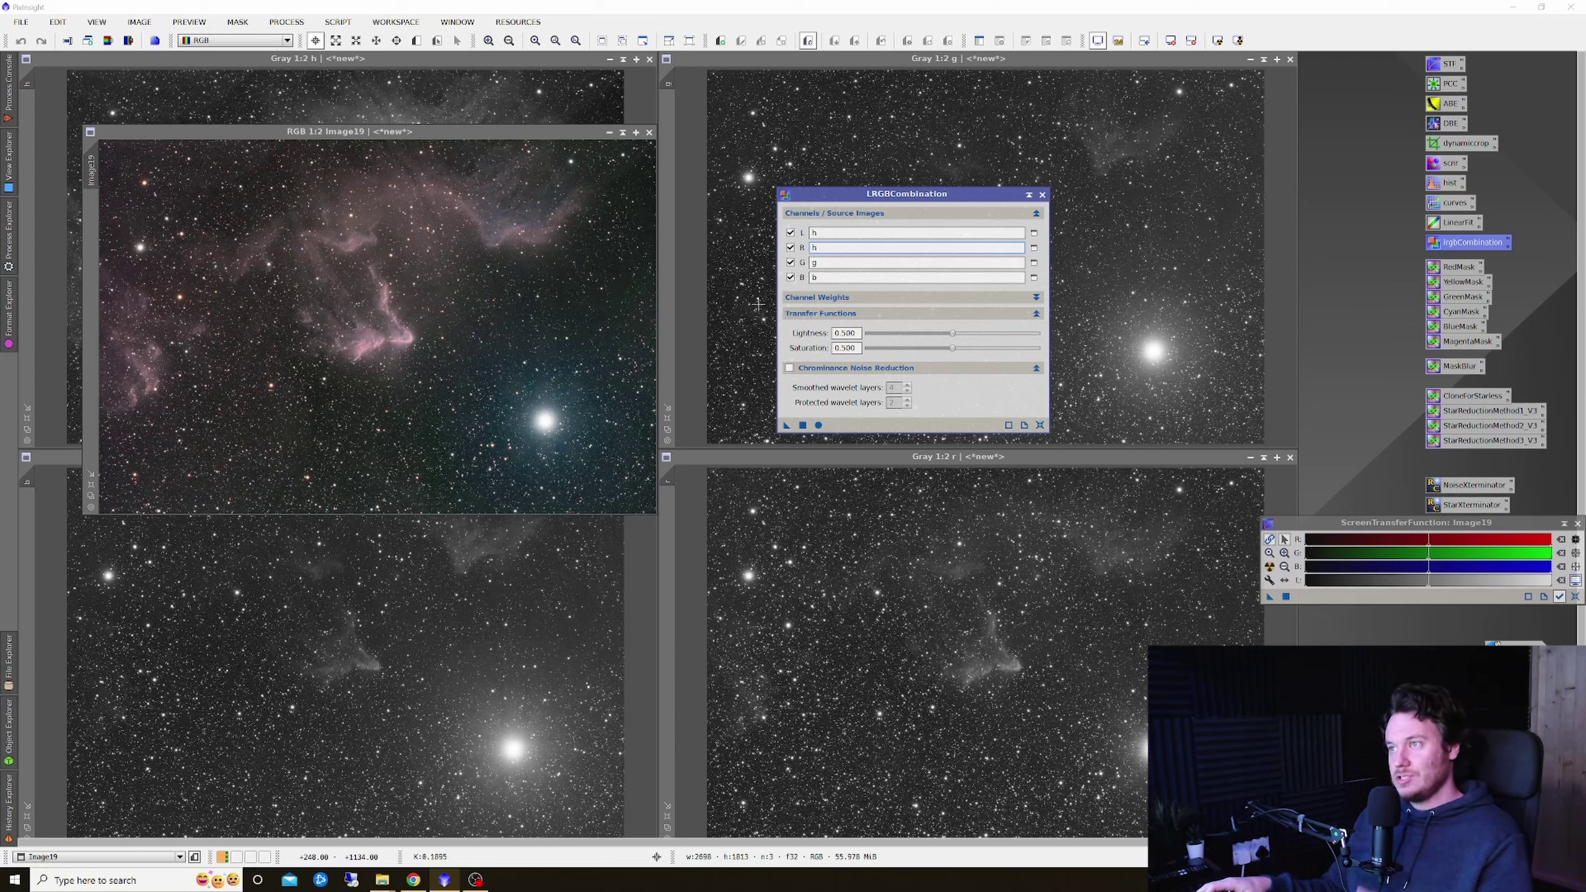
left_click(818, 425)
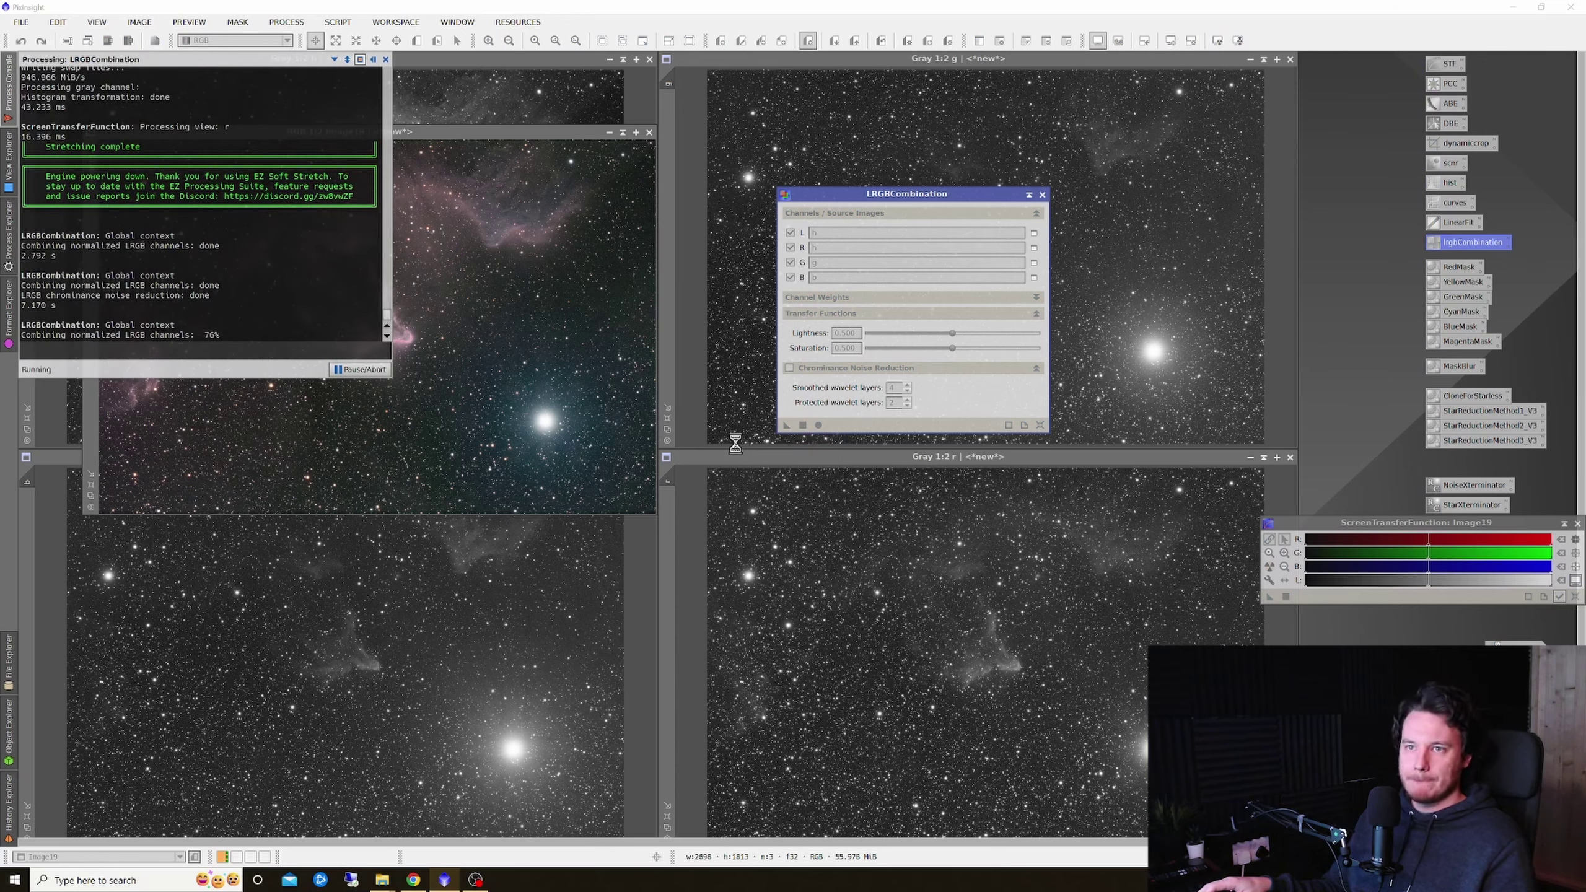
left_click(1042, 195)
left_click_drag(643, 324, 1020, 136)
left_click(843, 300)
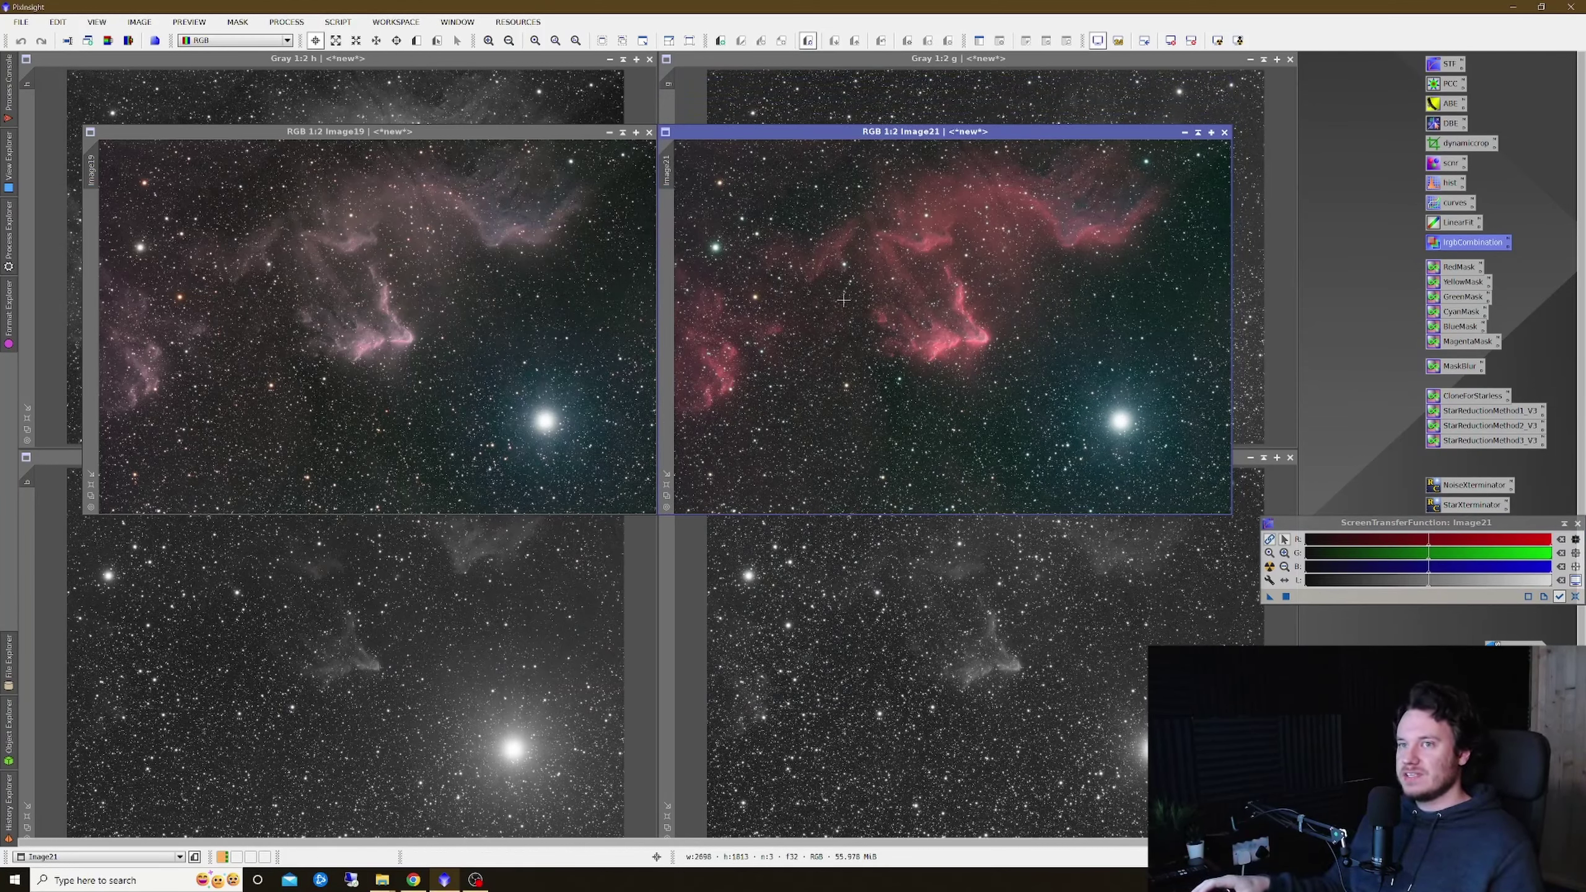
- Compare the stars and background close to the bright star in both color images at higher magnification
left_click(506, 329)
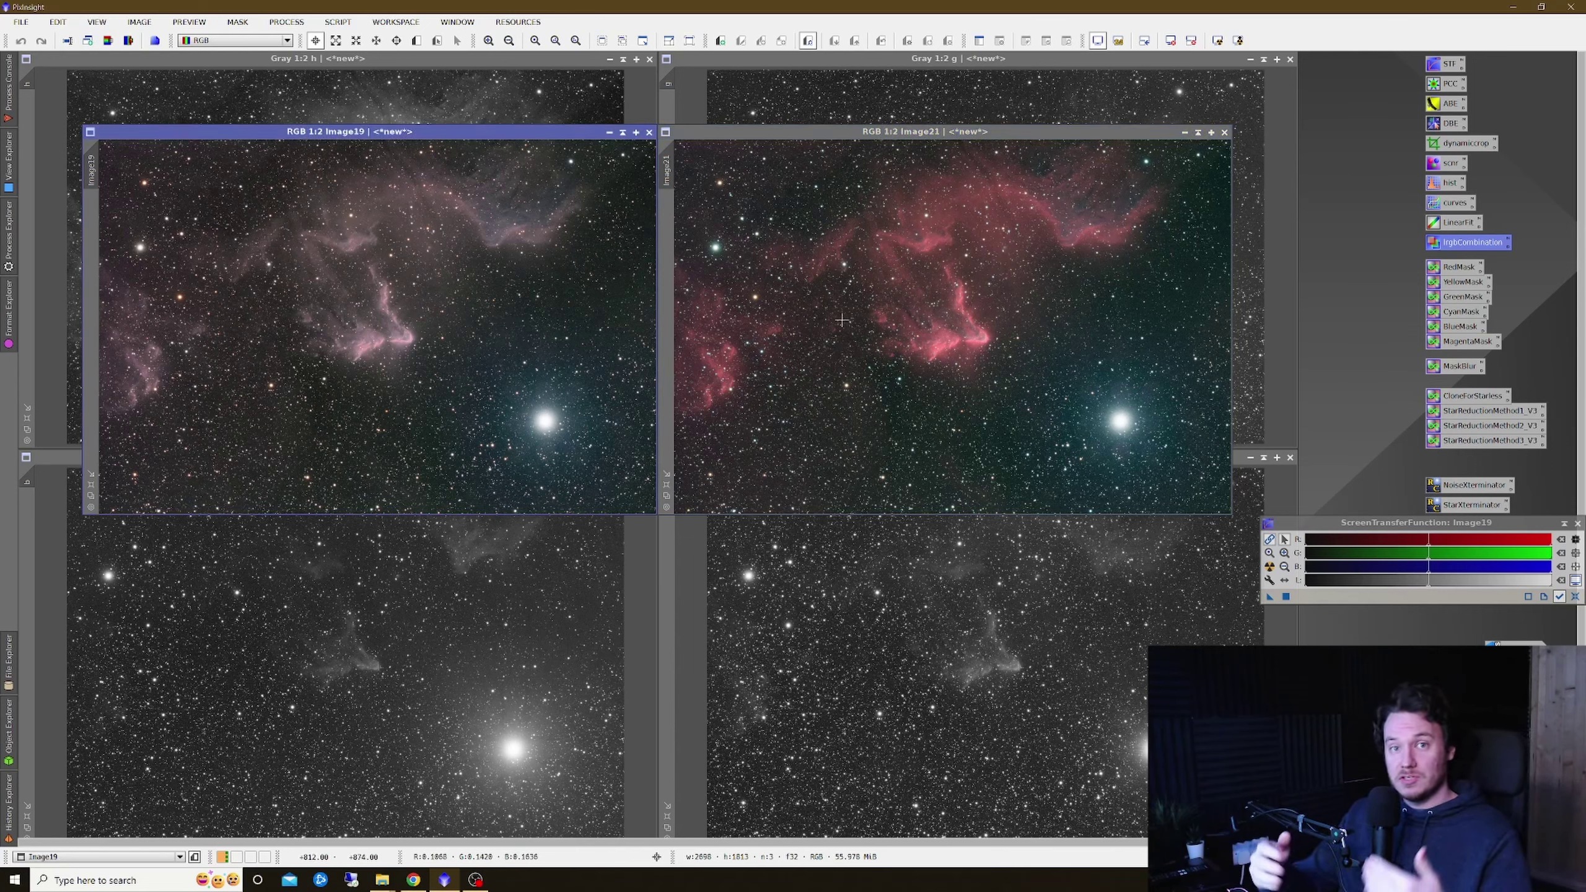
left_click(864, 378)
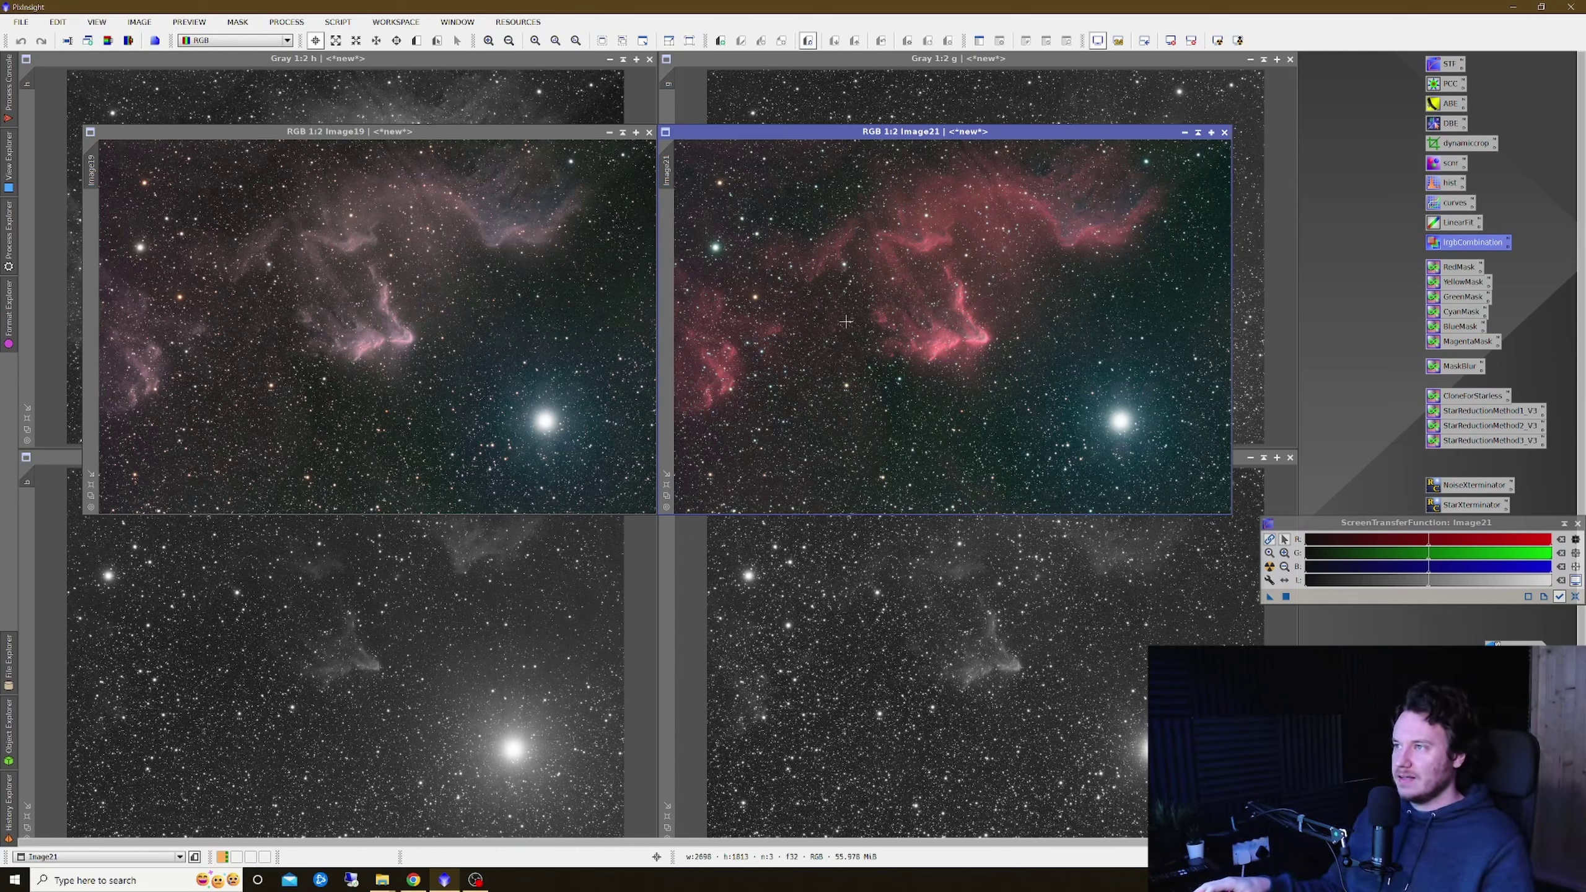
scroll(1101, 409, "up", 1)
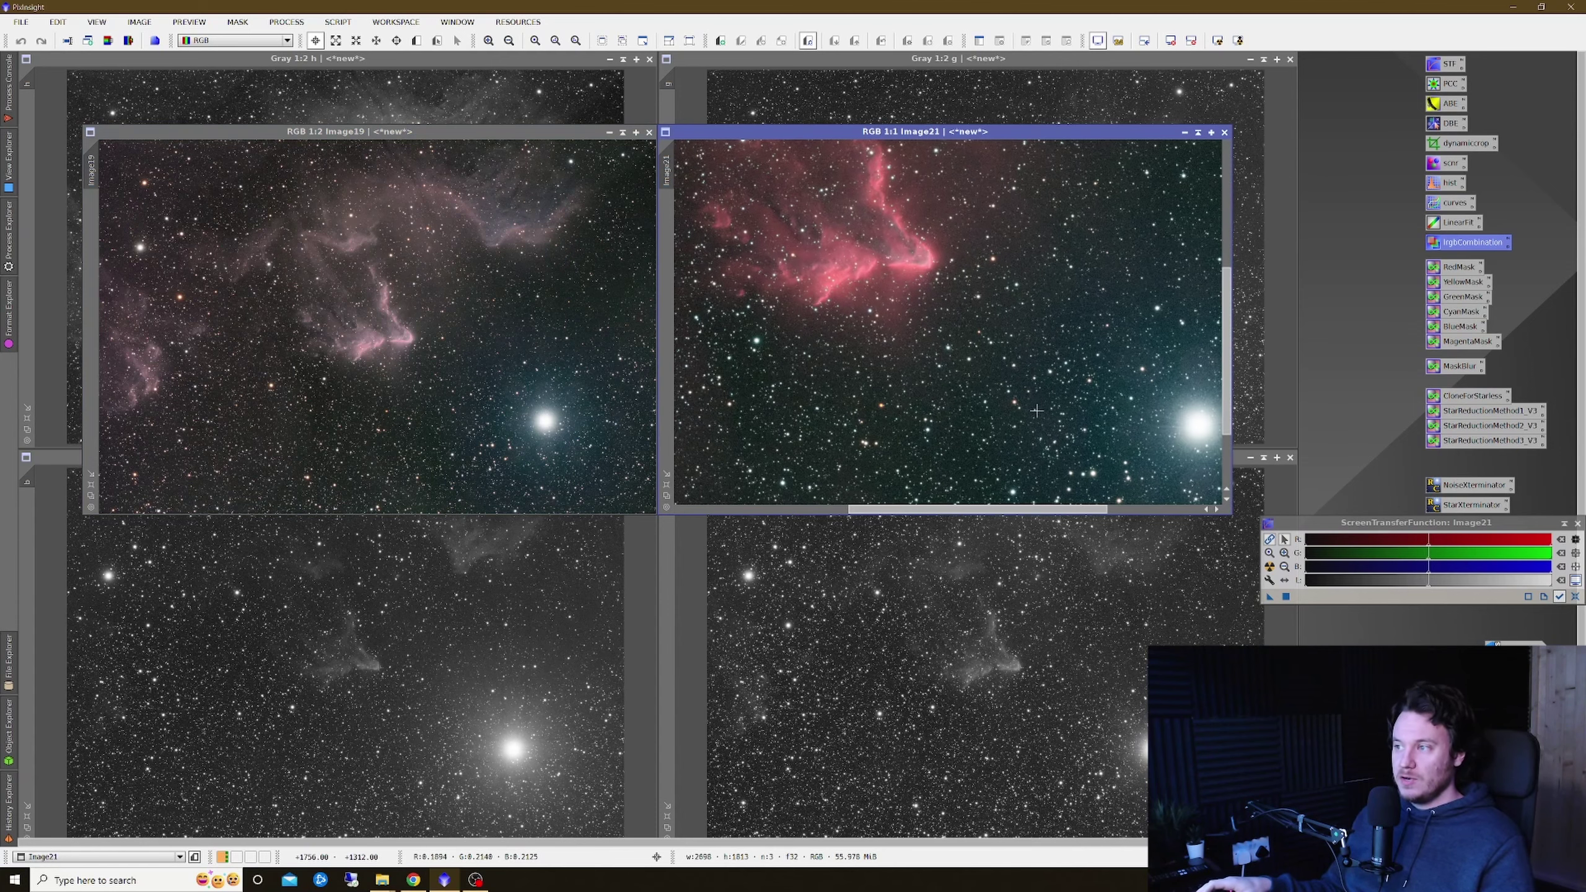
scroll(1023, 407, "up", 1)
left_click(486, 411)
scroll(486, 411, "up", 2)
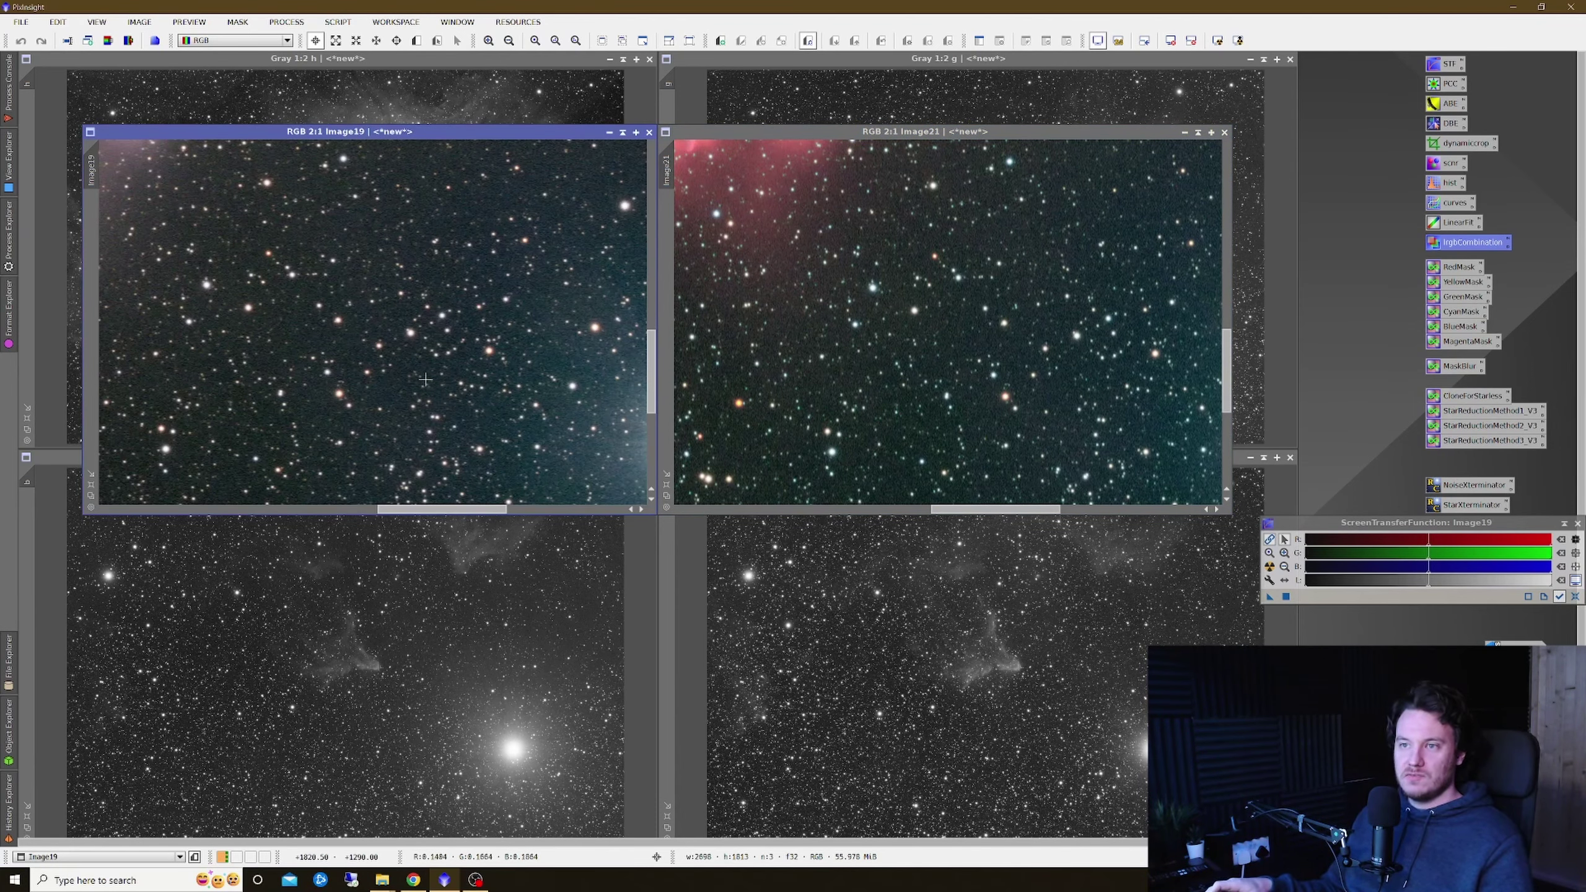
scroll(424, 368, "down", 3)
scroll(424, 368, "up", 1)
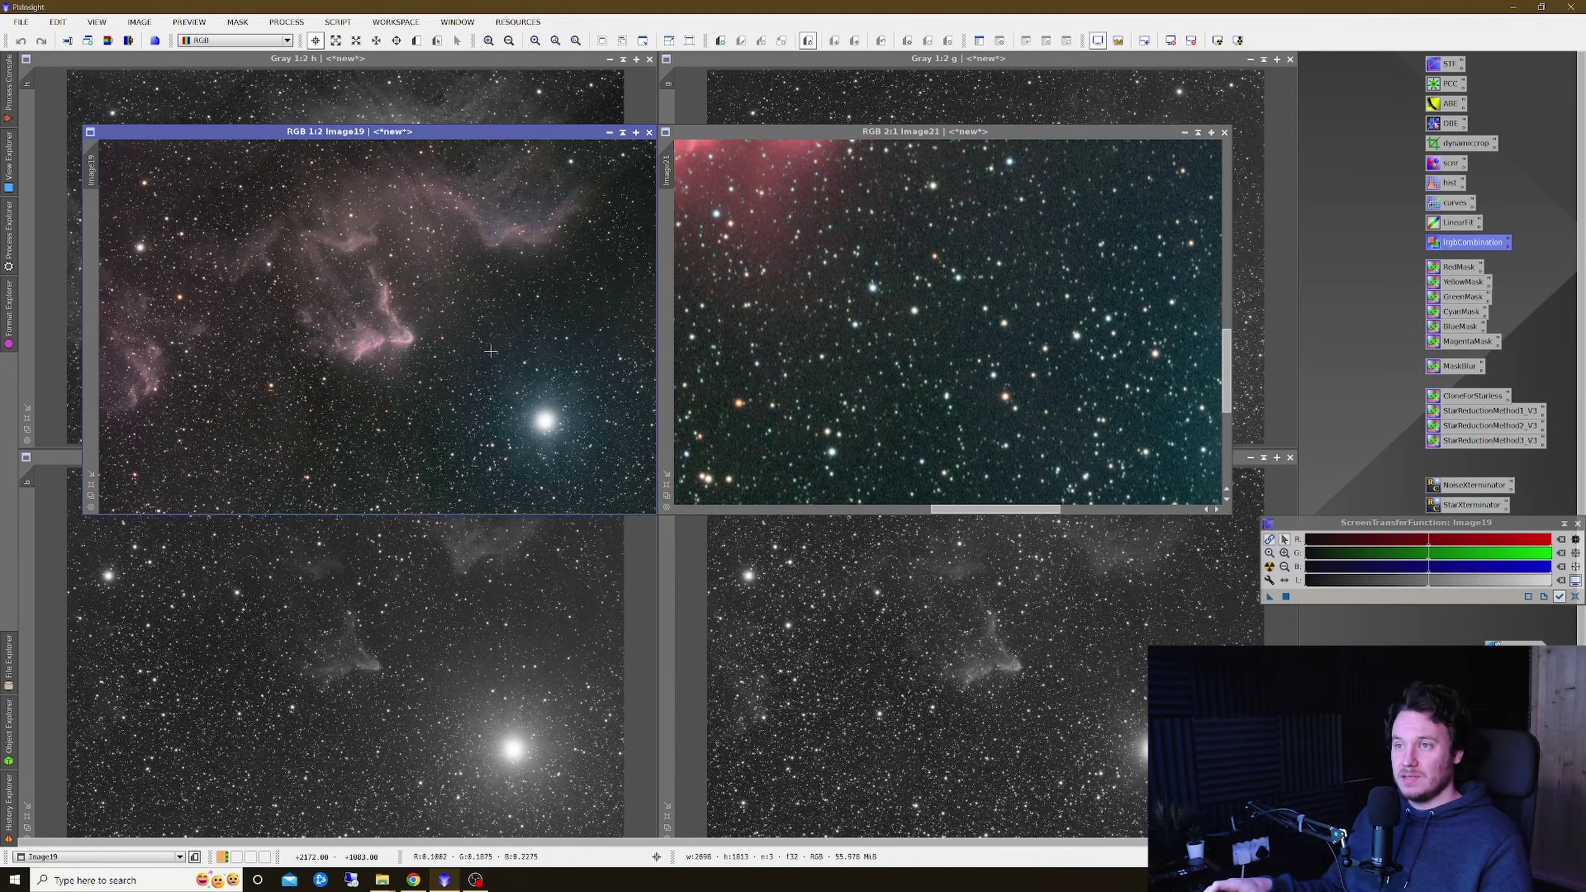
left_click(881, 368)
scroll(881, 369, "down", 2)
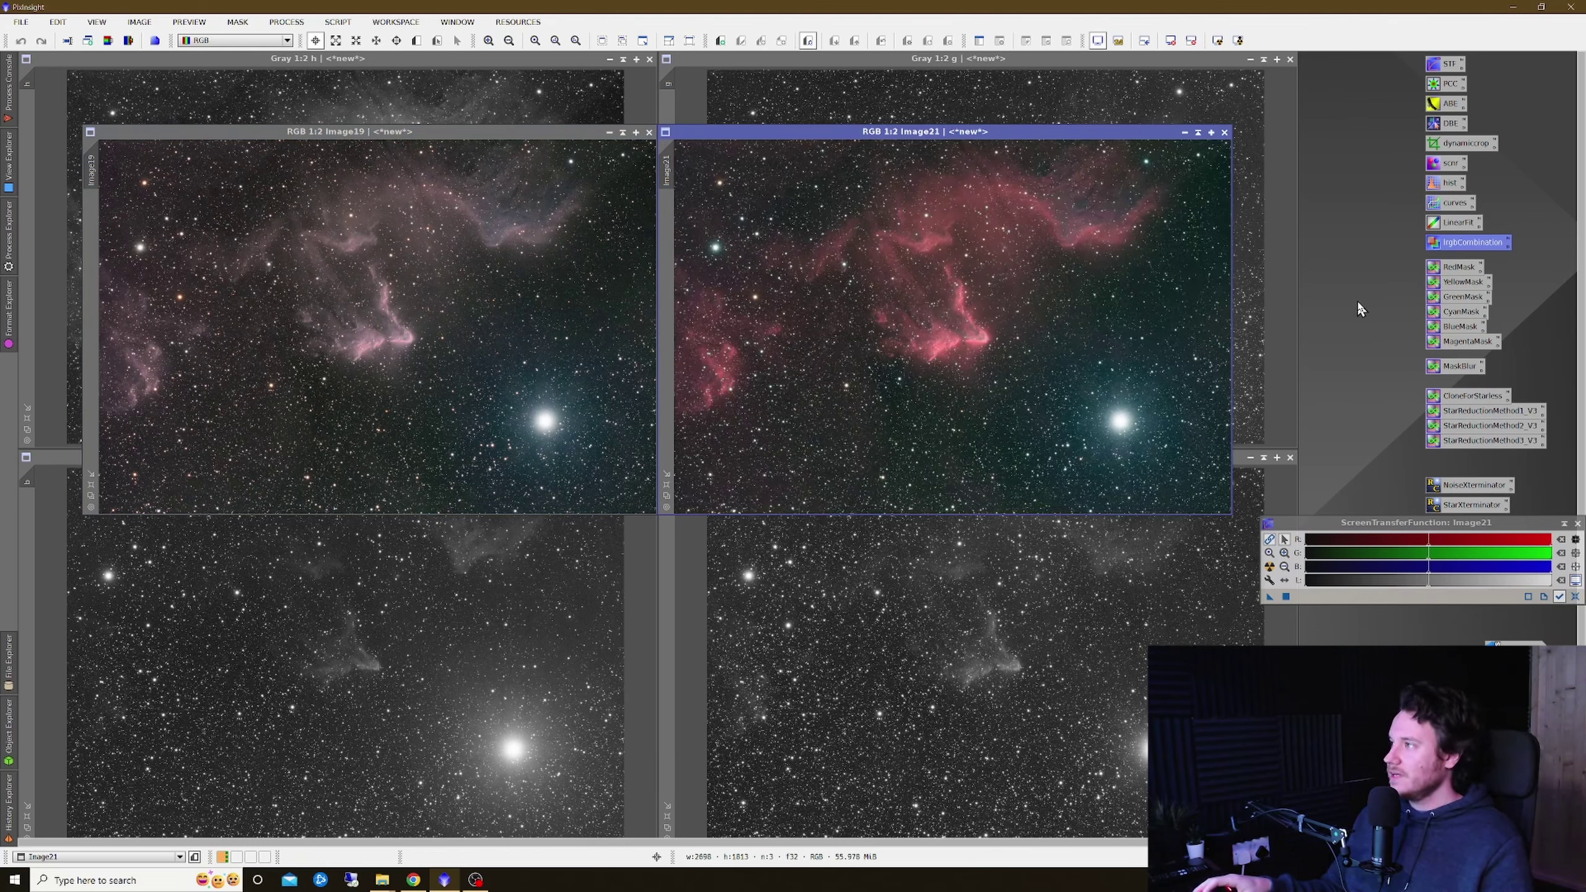
- Remove green from both color images with SCNR using Average Neutral protection and an amount of 1.00
double_click(1449, 163)
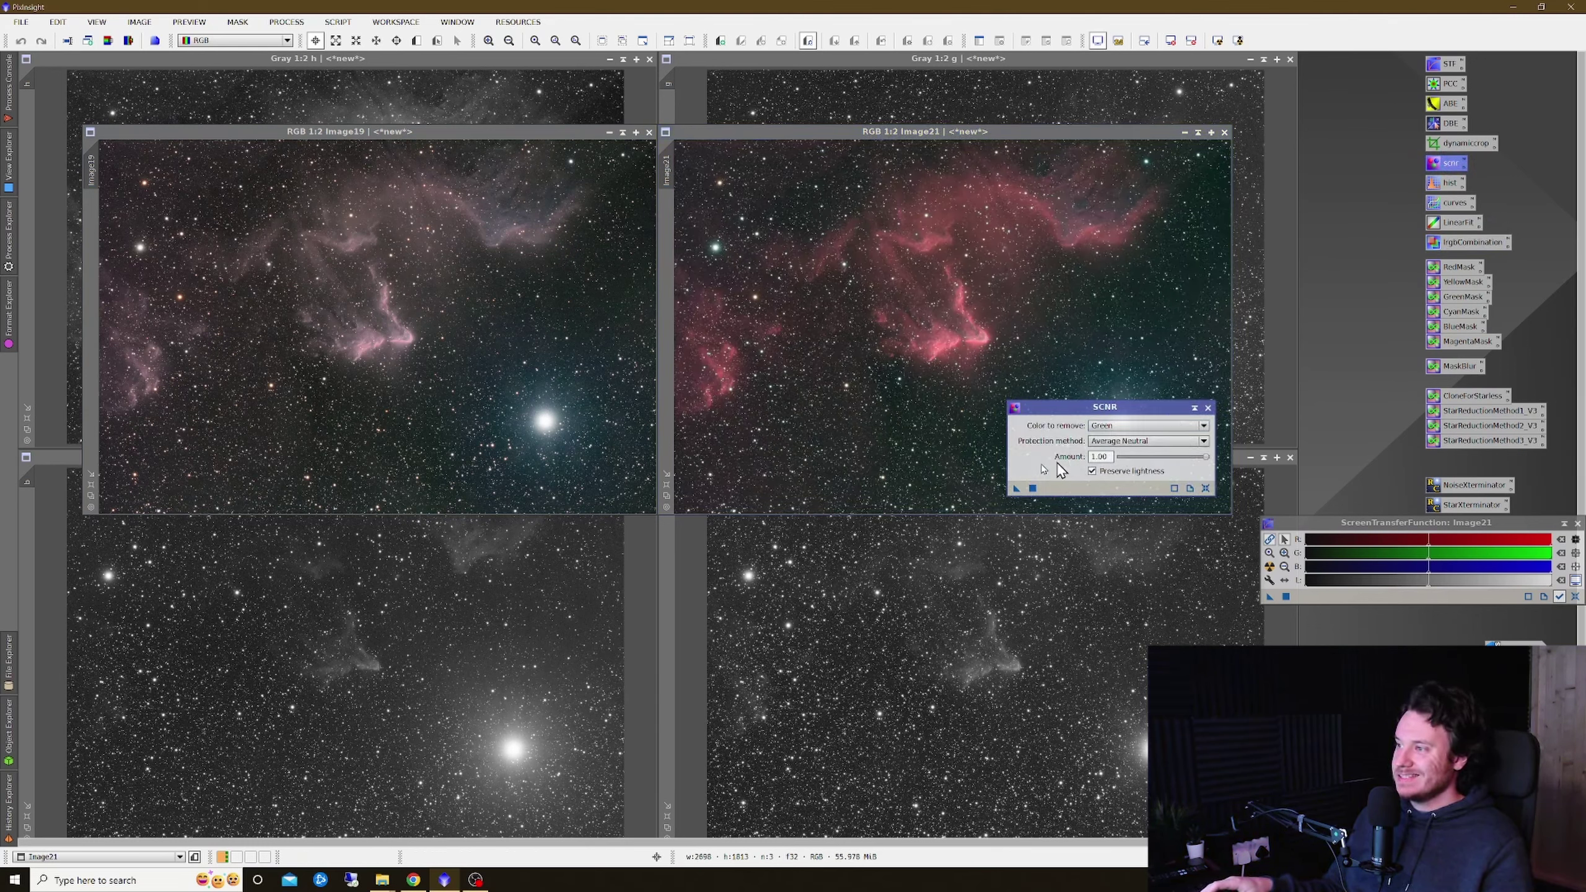
left_click_drag(1016, 488, 478, 373)
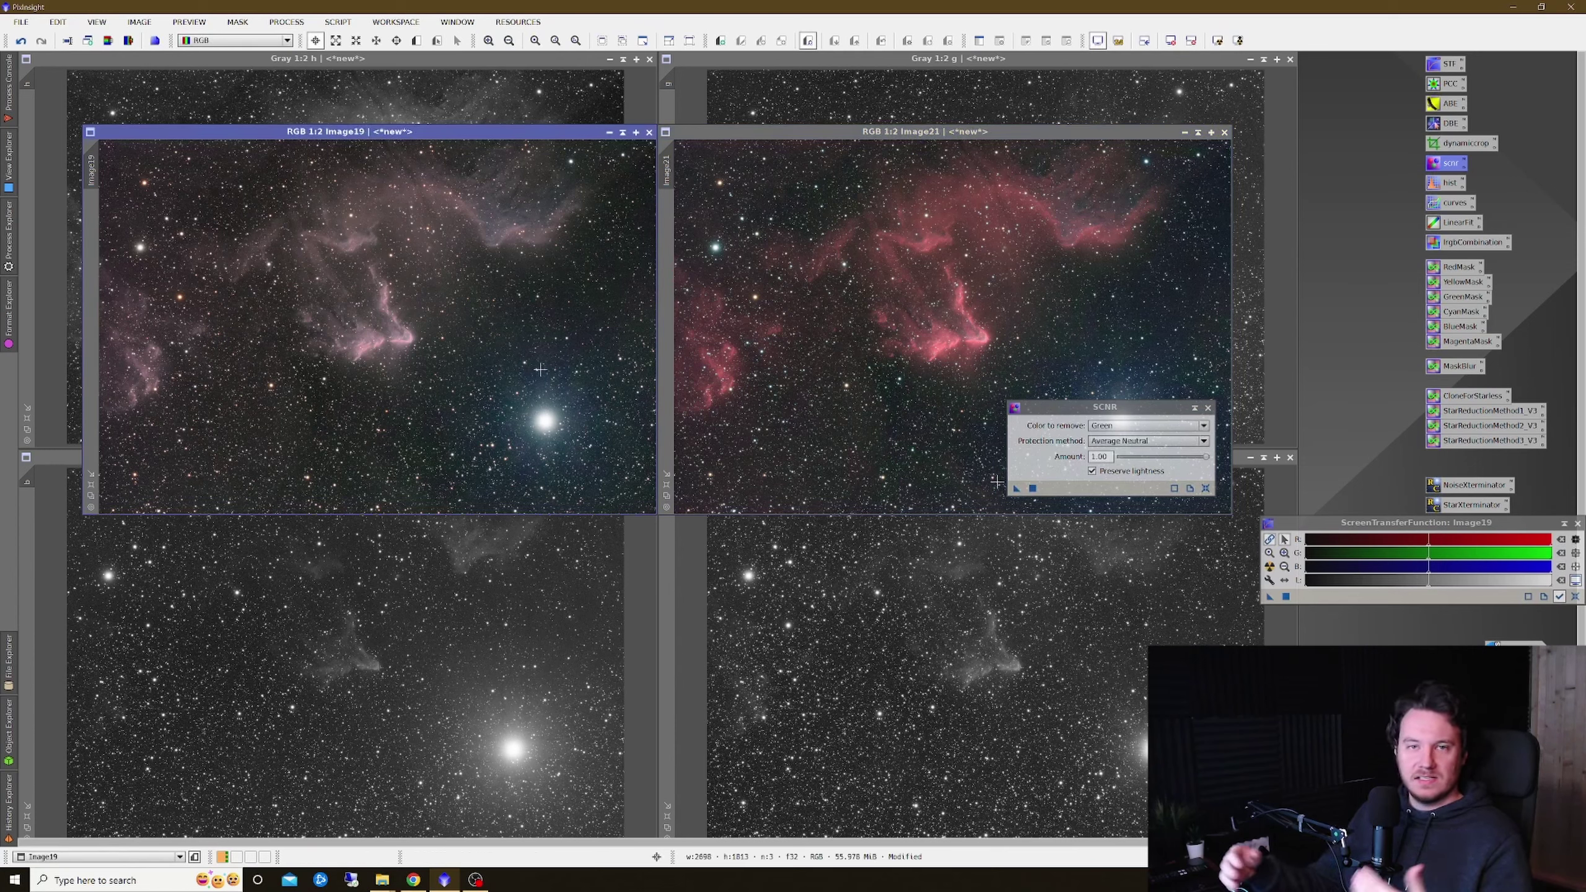
left_click(1207, 408)
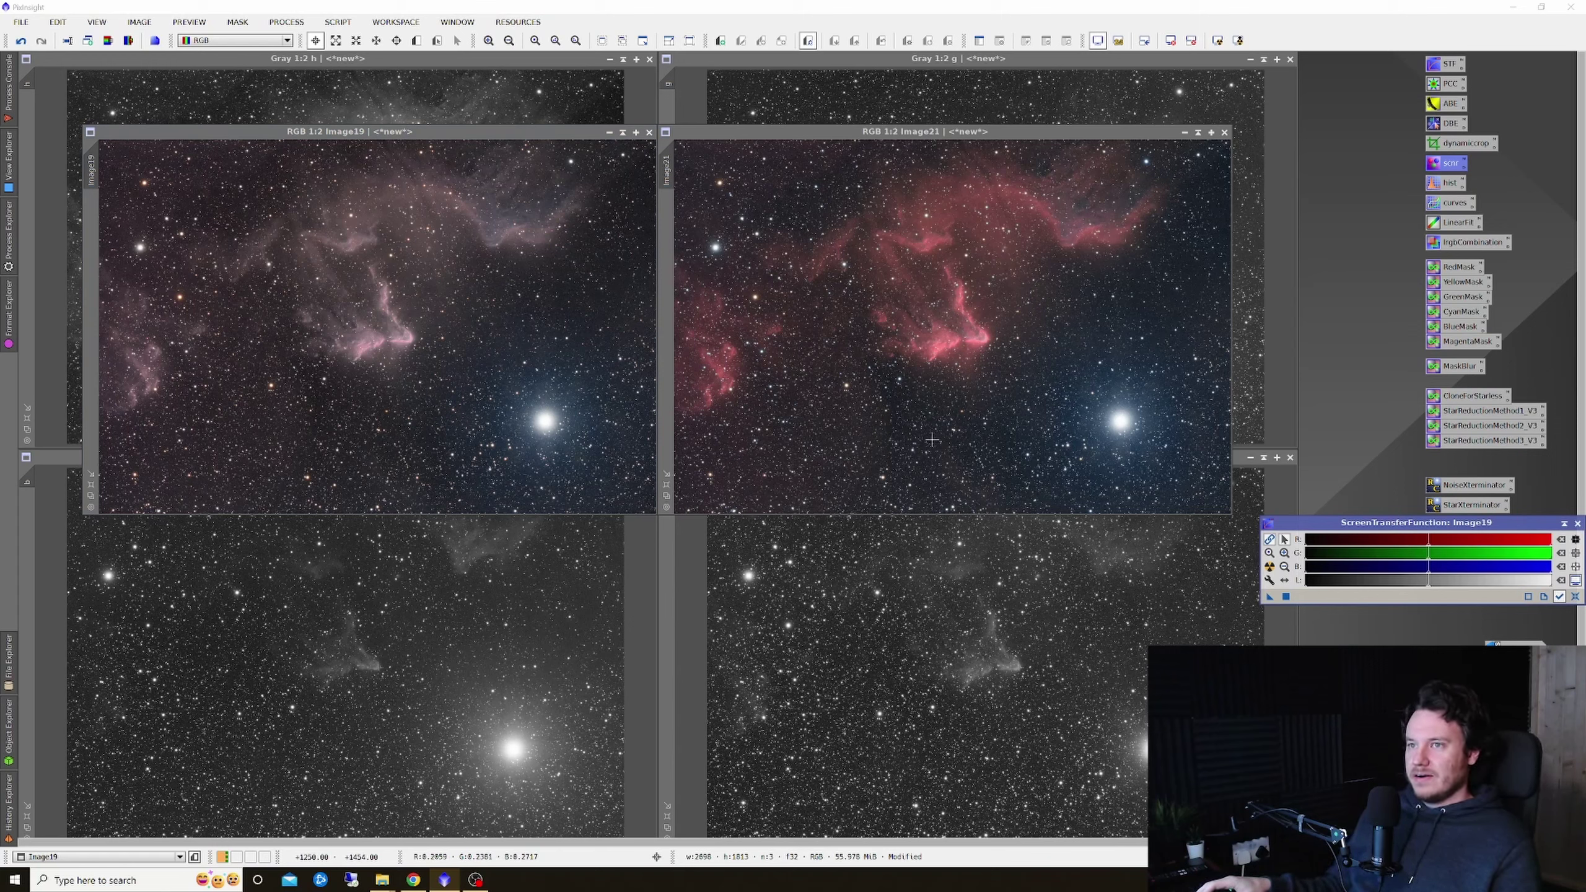
- Rename Image19 as v1 and Image21, the combination with h as red, as v2
right_click(398, 325)
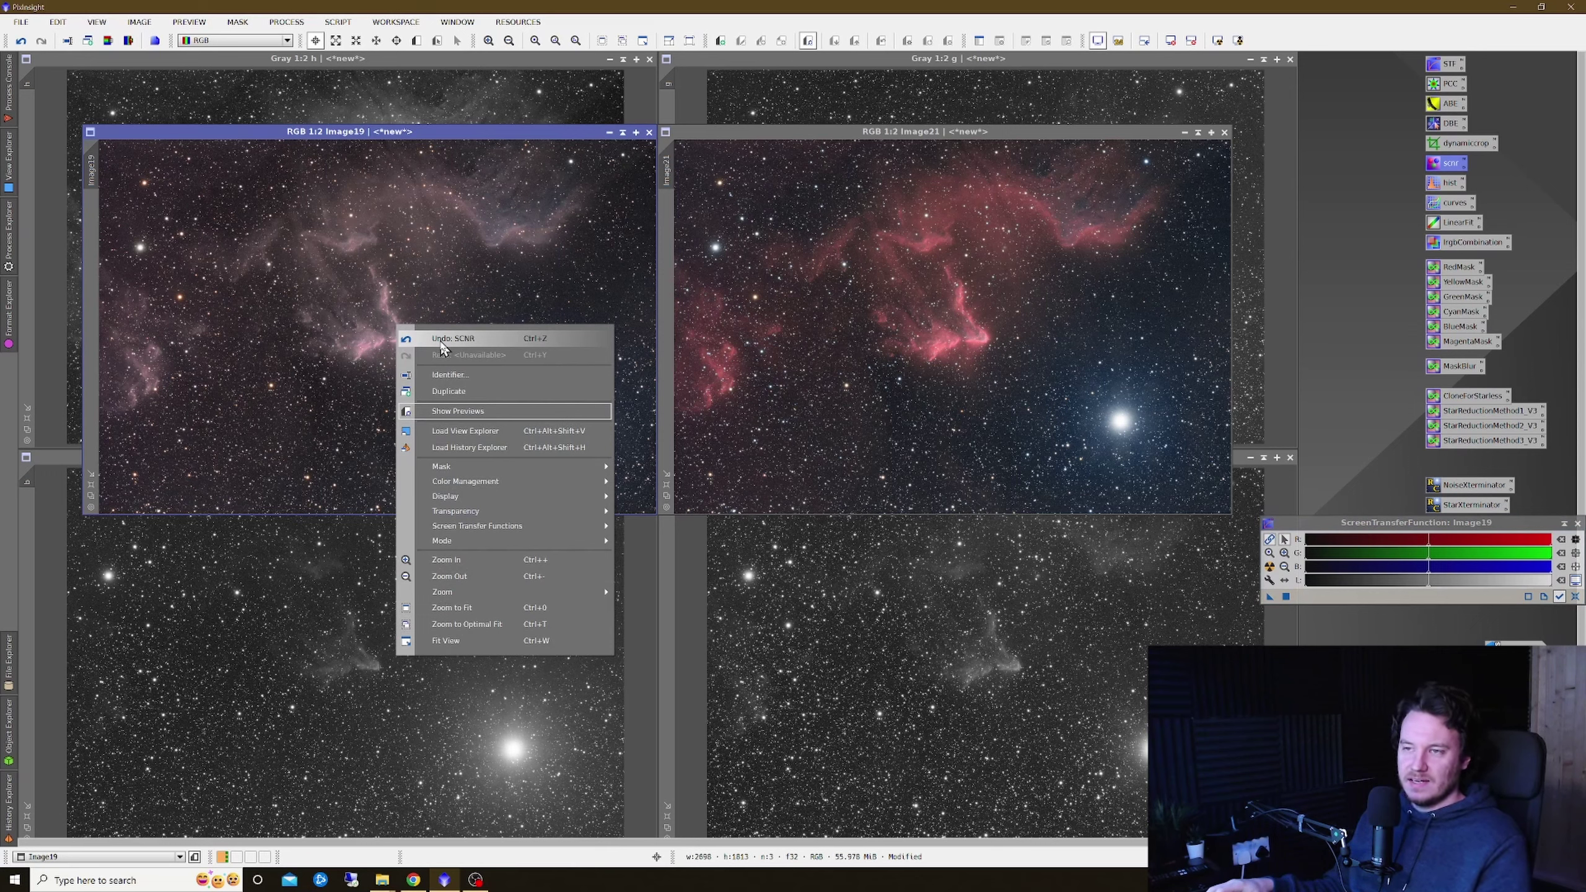
left_click(463, 377)
type("v")
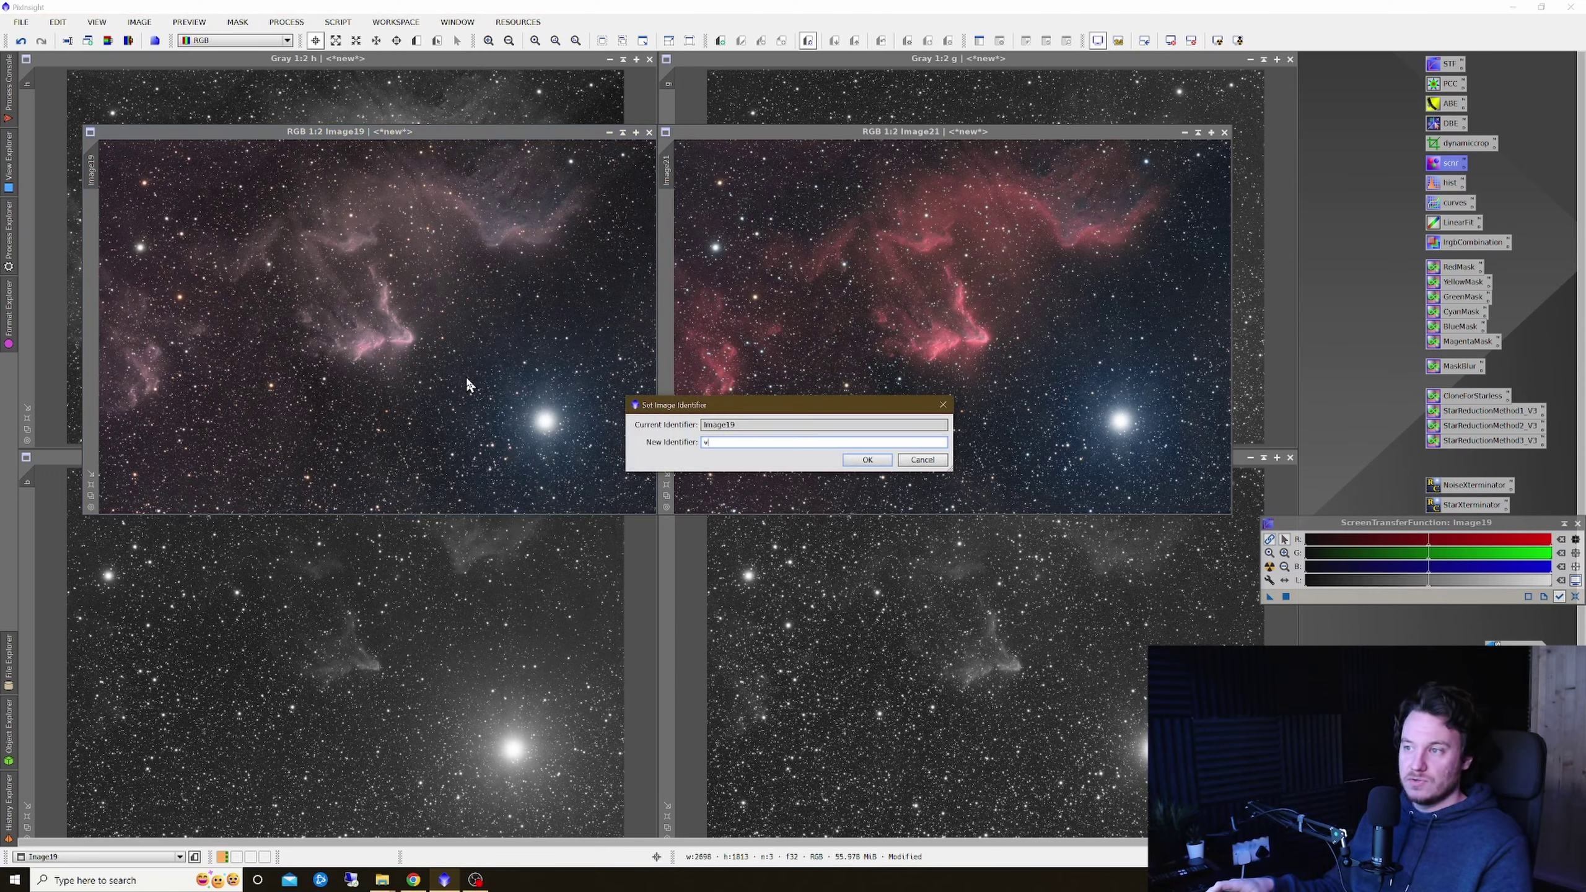
type("1")
left_click(868, 460)
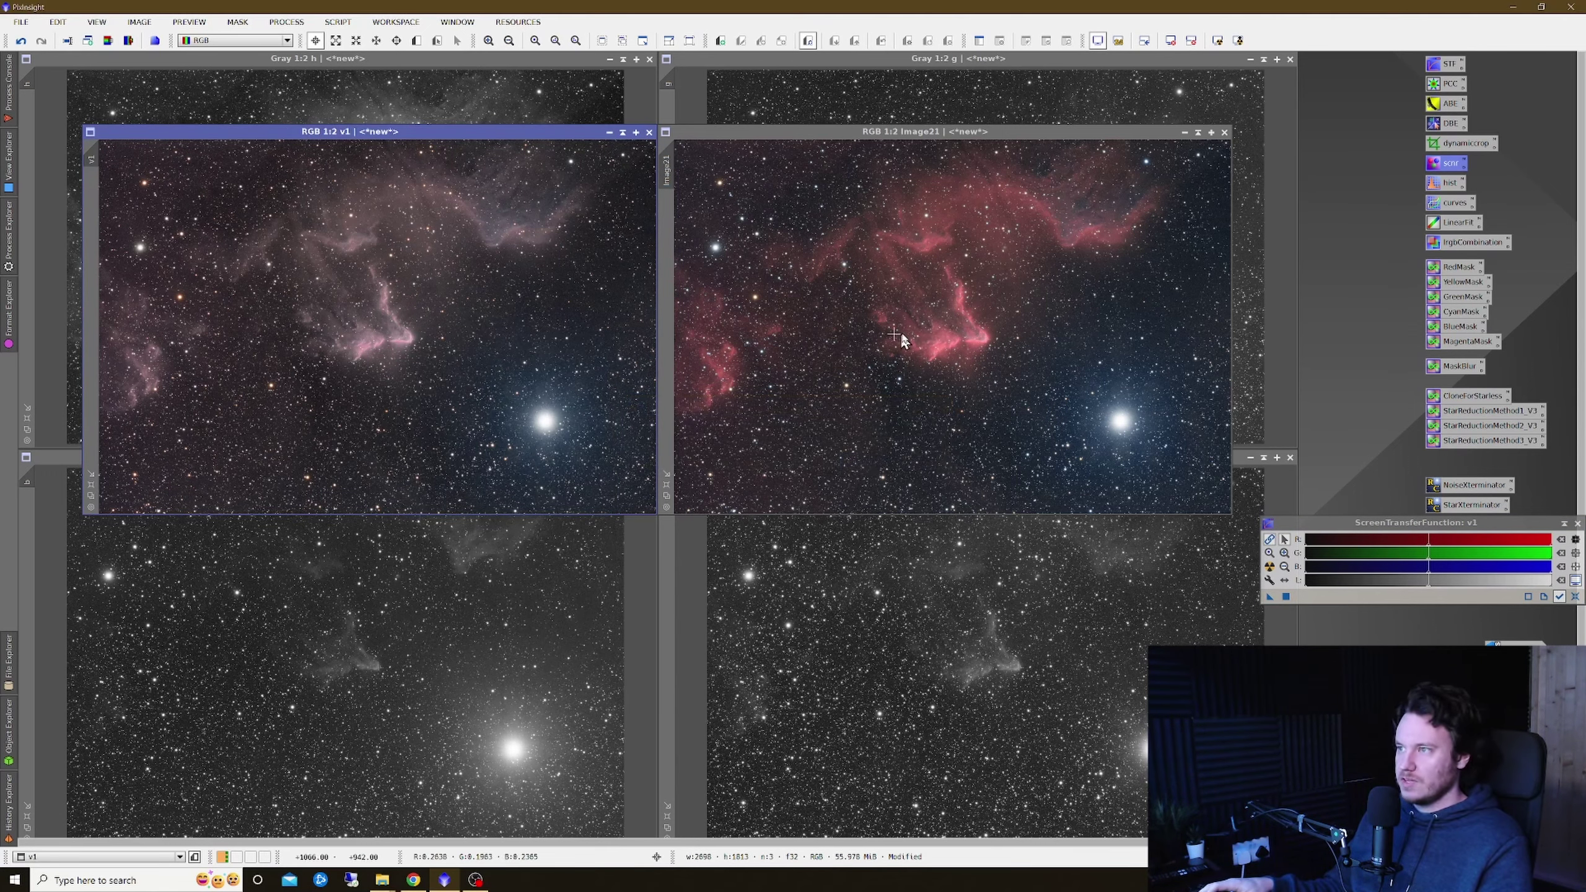
right_click(903, 337)
left_click(971, 393)
type("v2")
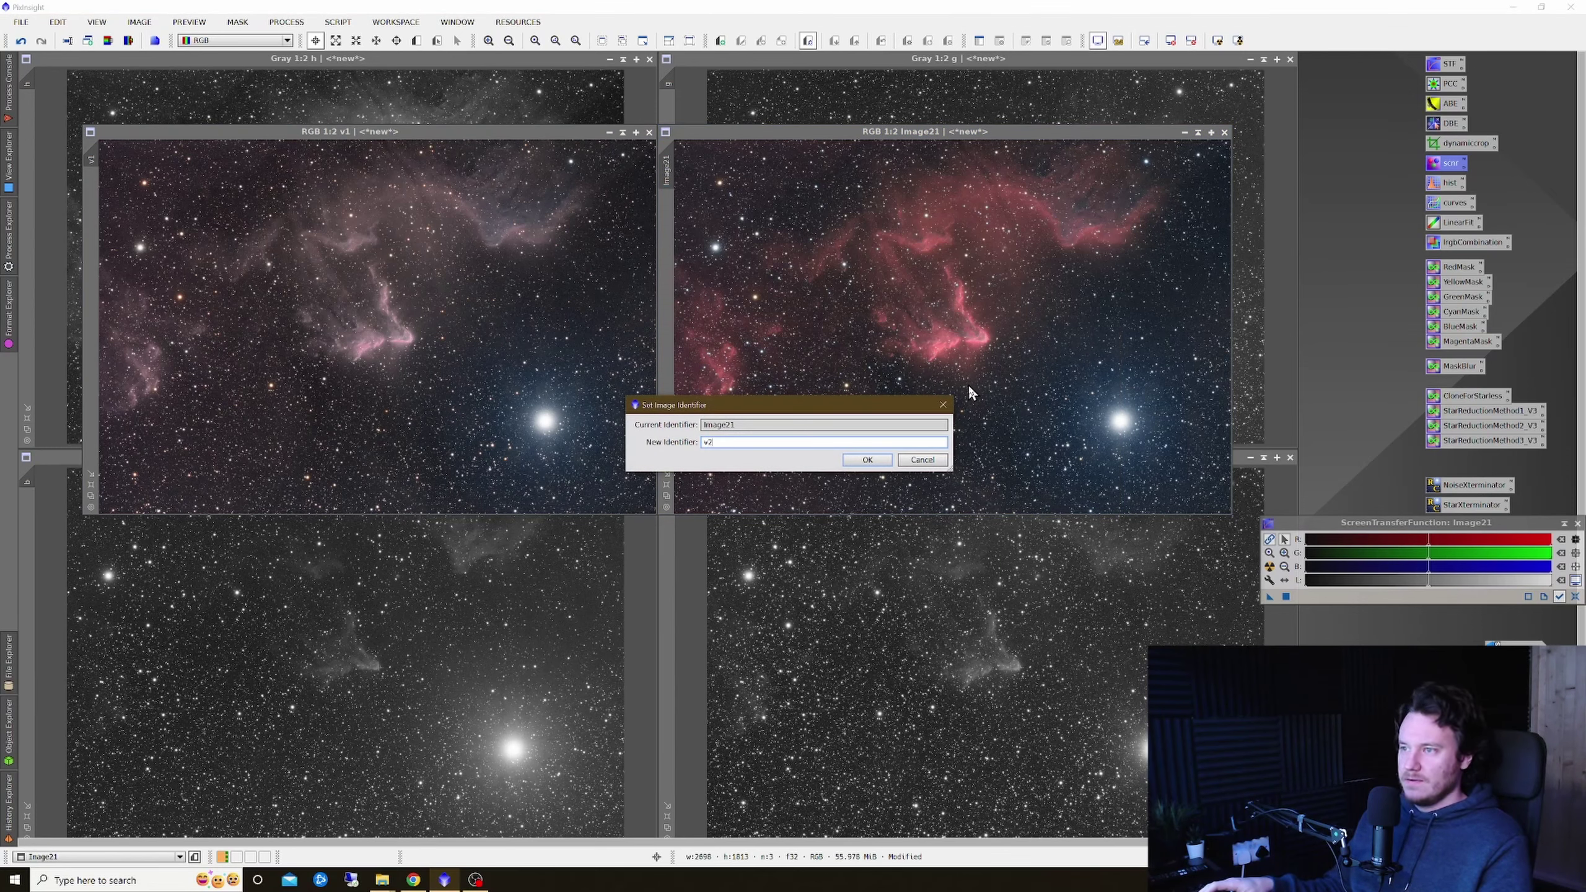
left_click(870, 459)
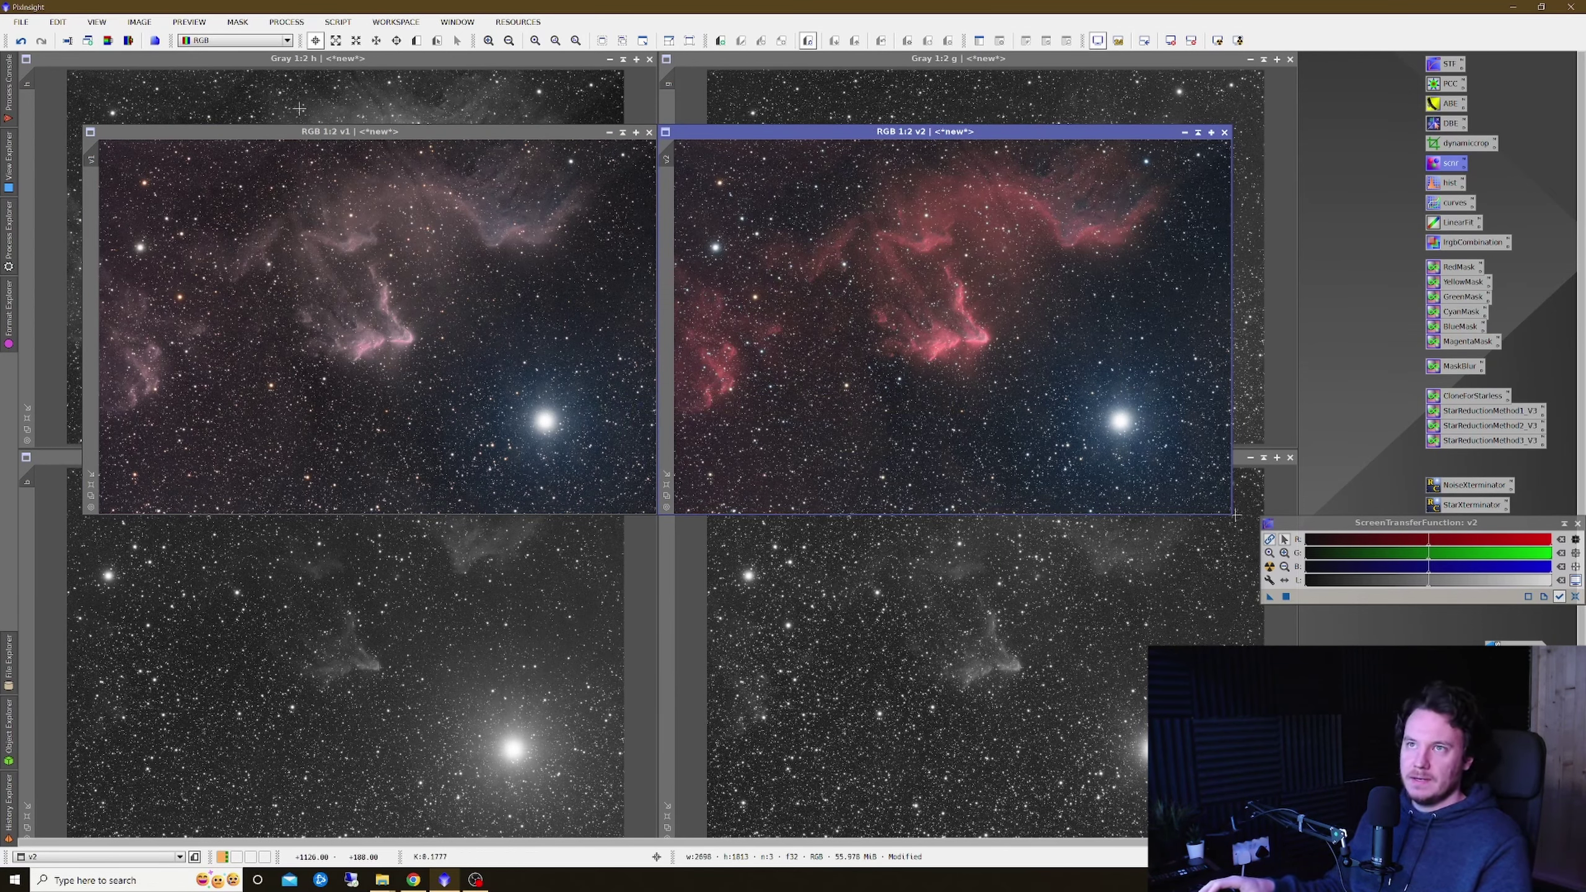
- Open PixelMath, reset it to its defaults and set it to create a new image
left_click(290, 23)
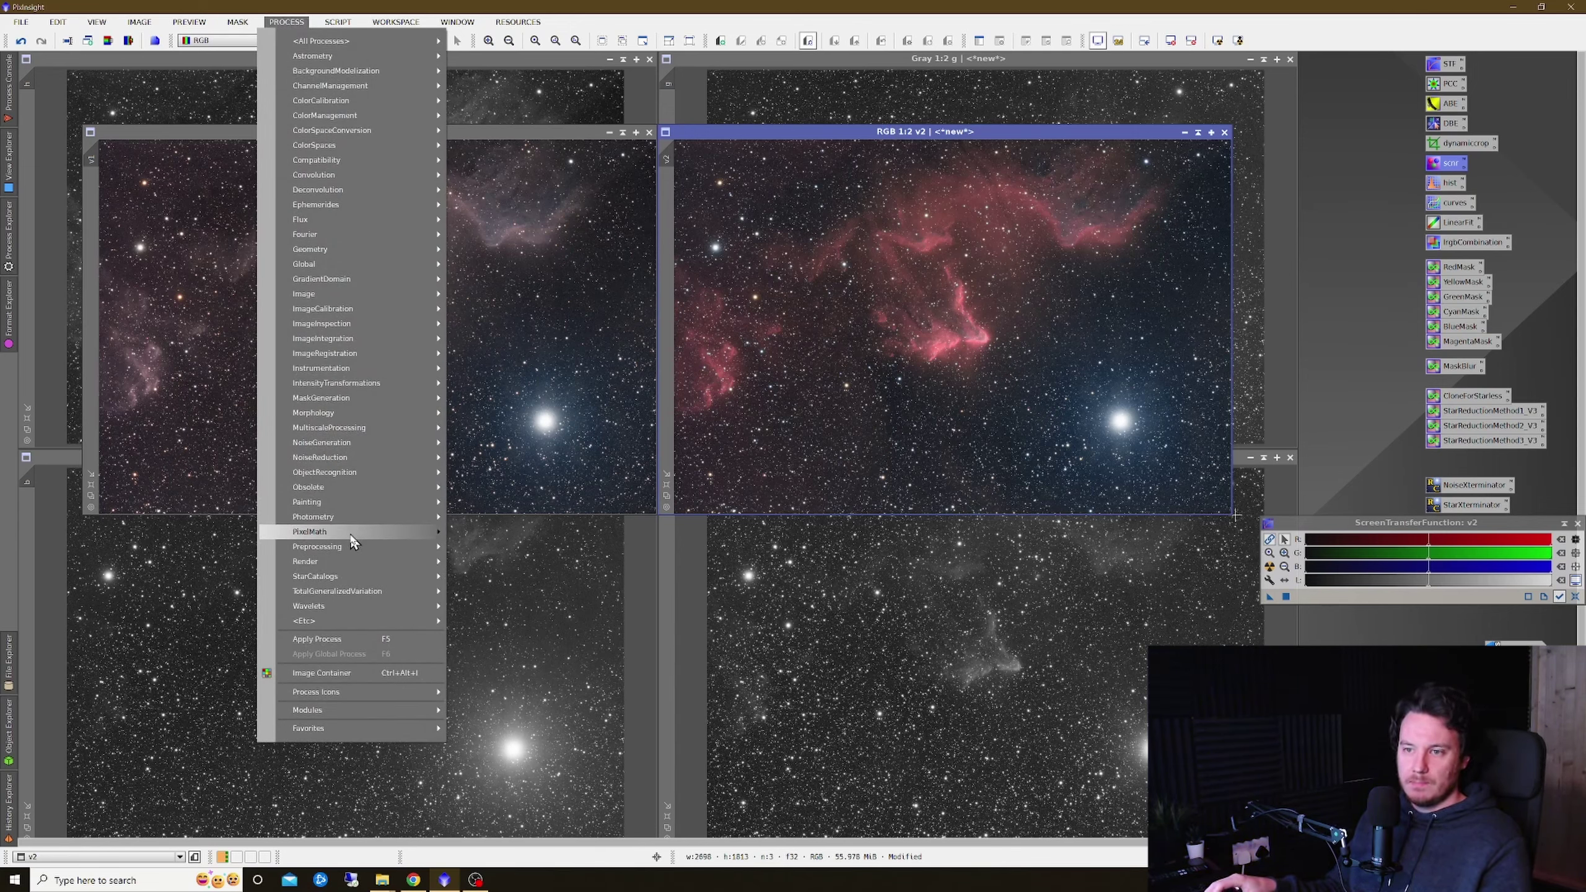
mouse_move(353, 534)
left_click(493, 534)
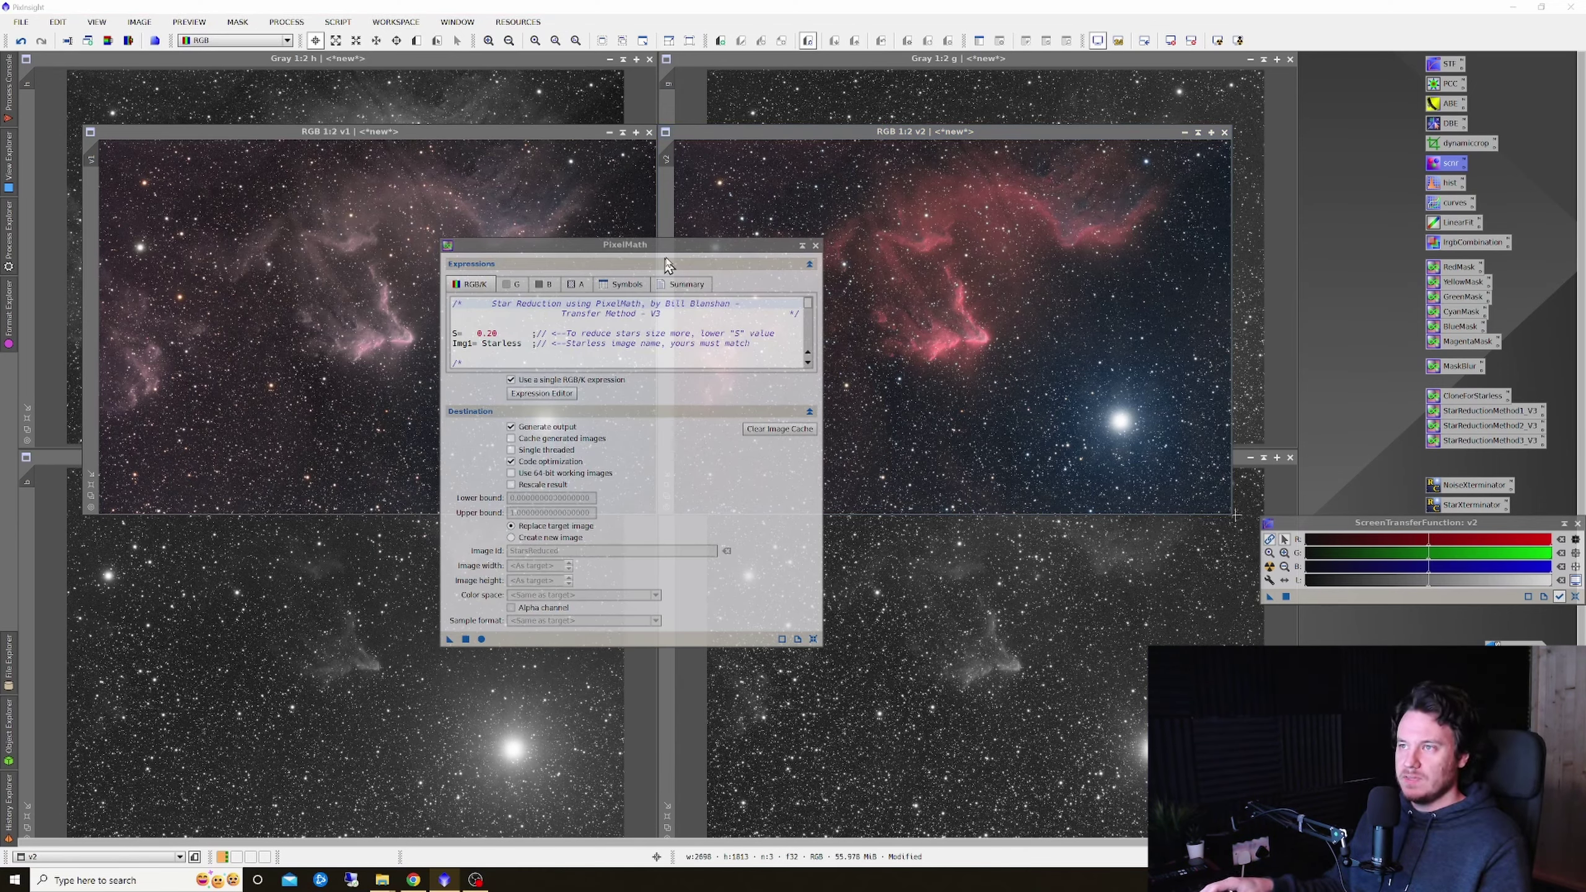
left_click_drag(665, 259, 772, 237)
left_click(920, 619)
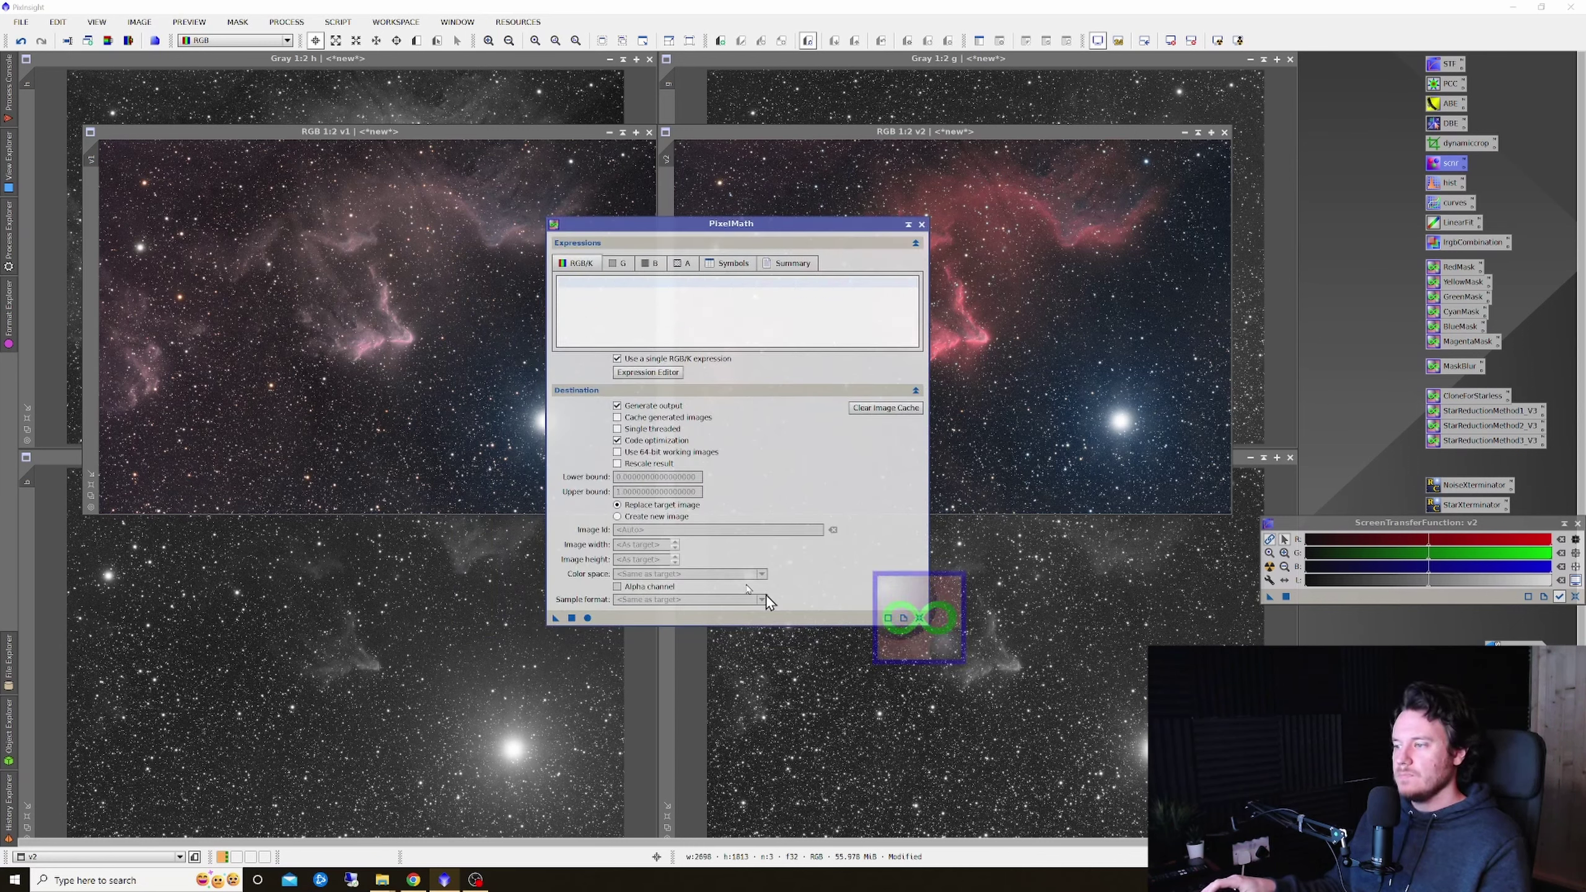
left_click(617, 517)
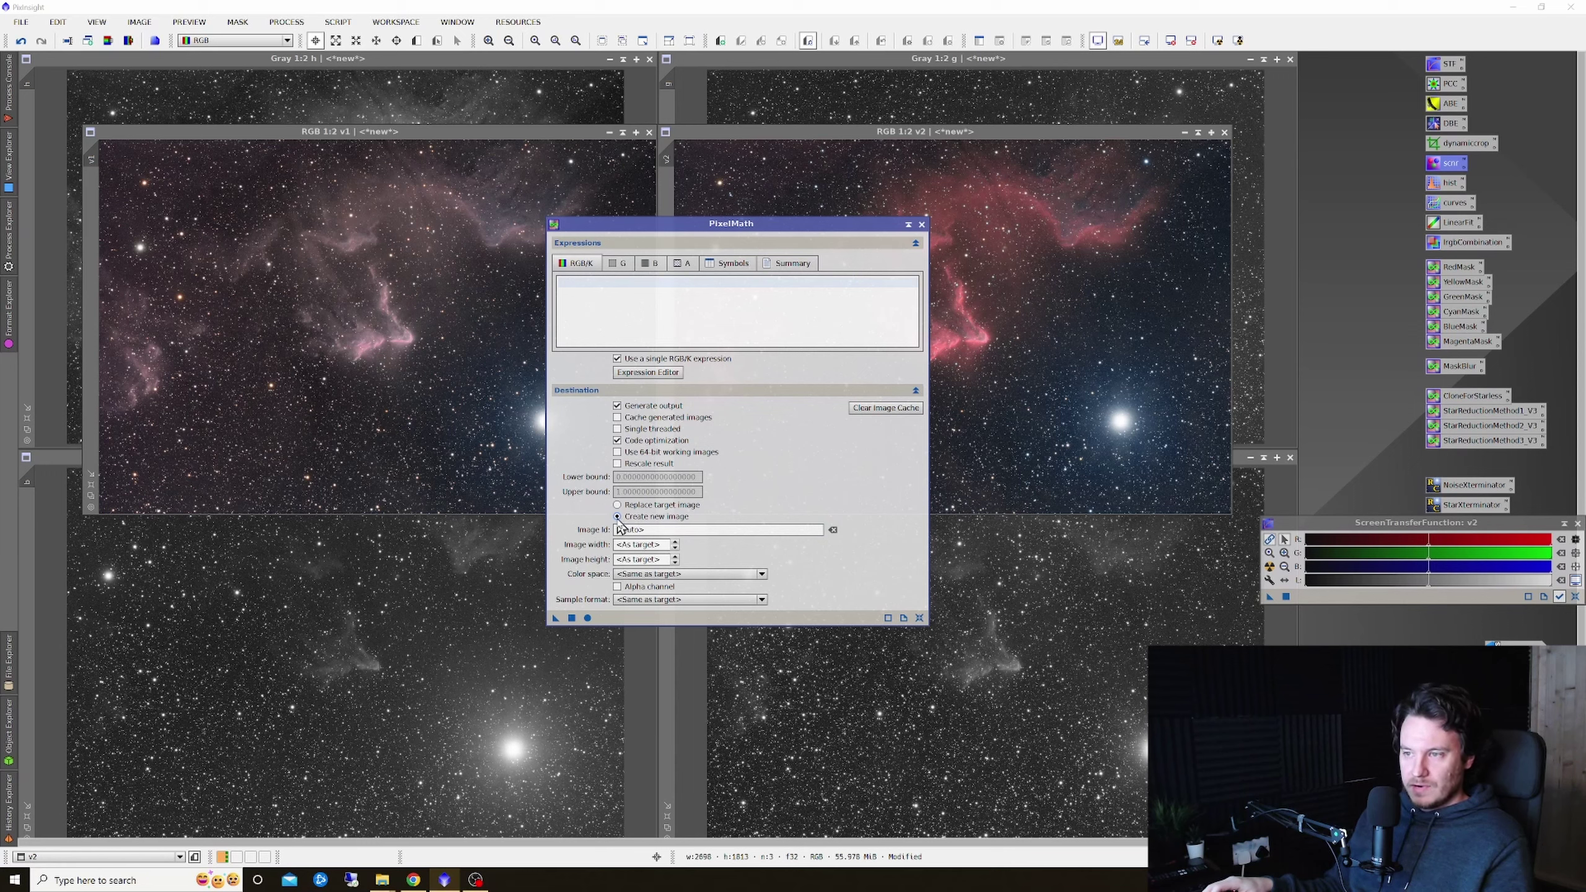
- Blend the two color images equally with the PixelMath expression v1*0.5+v2*0.5 and place the result over v1
left_click(619, 282)
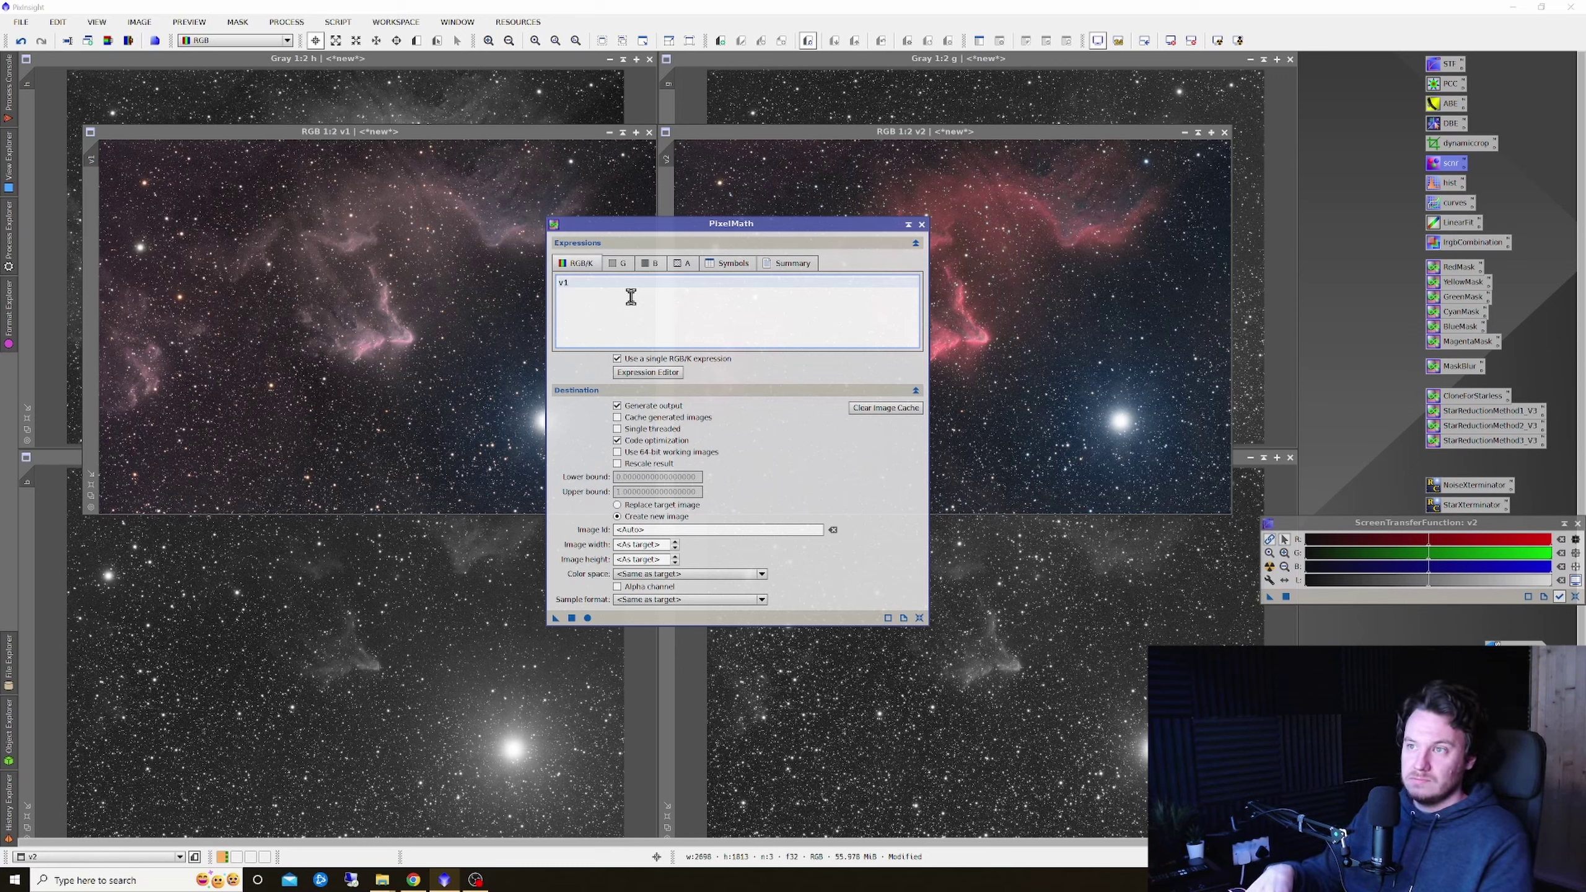
type("v1*0.5")
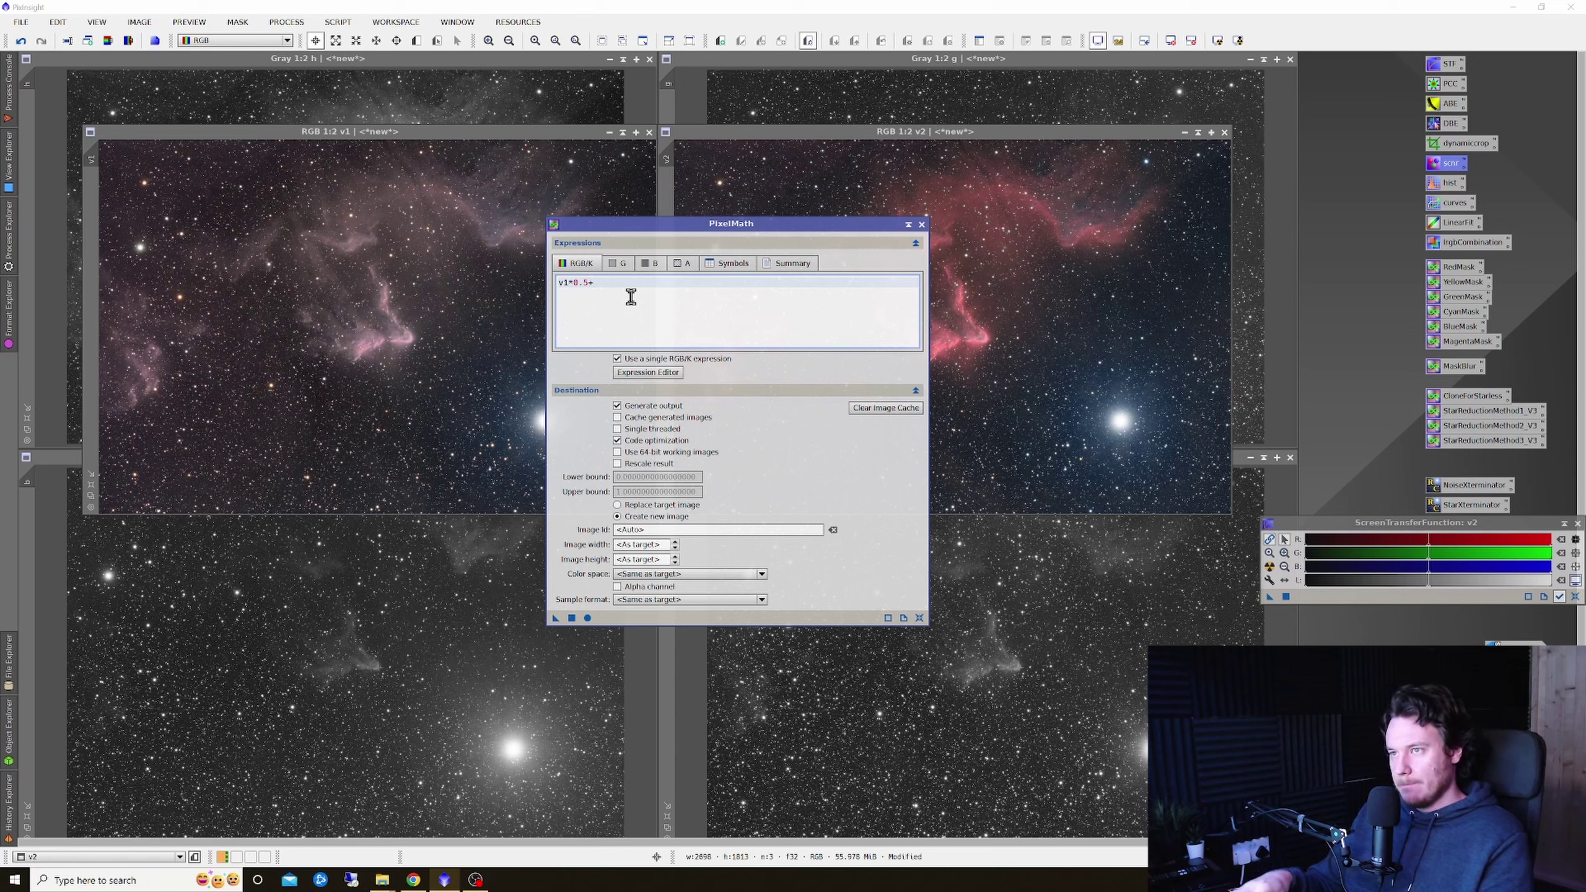
type("+v2*0.5")
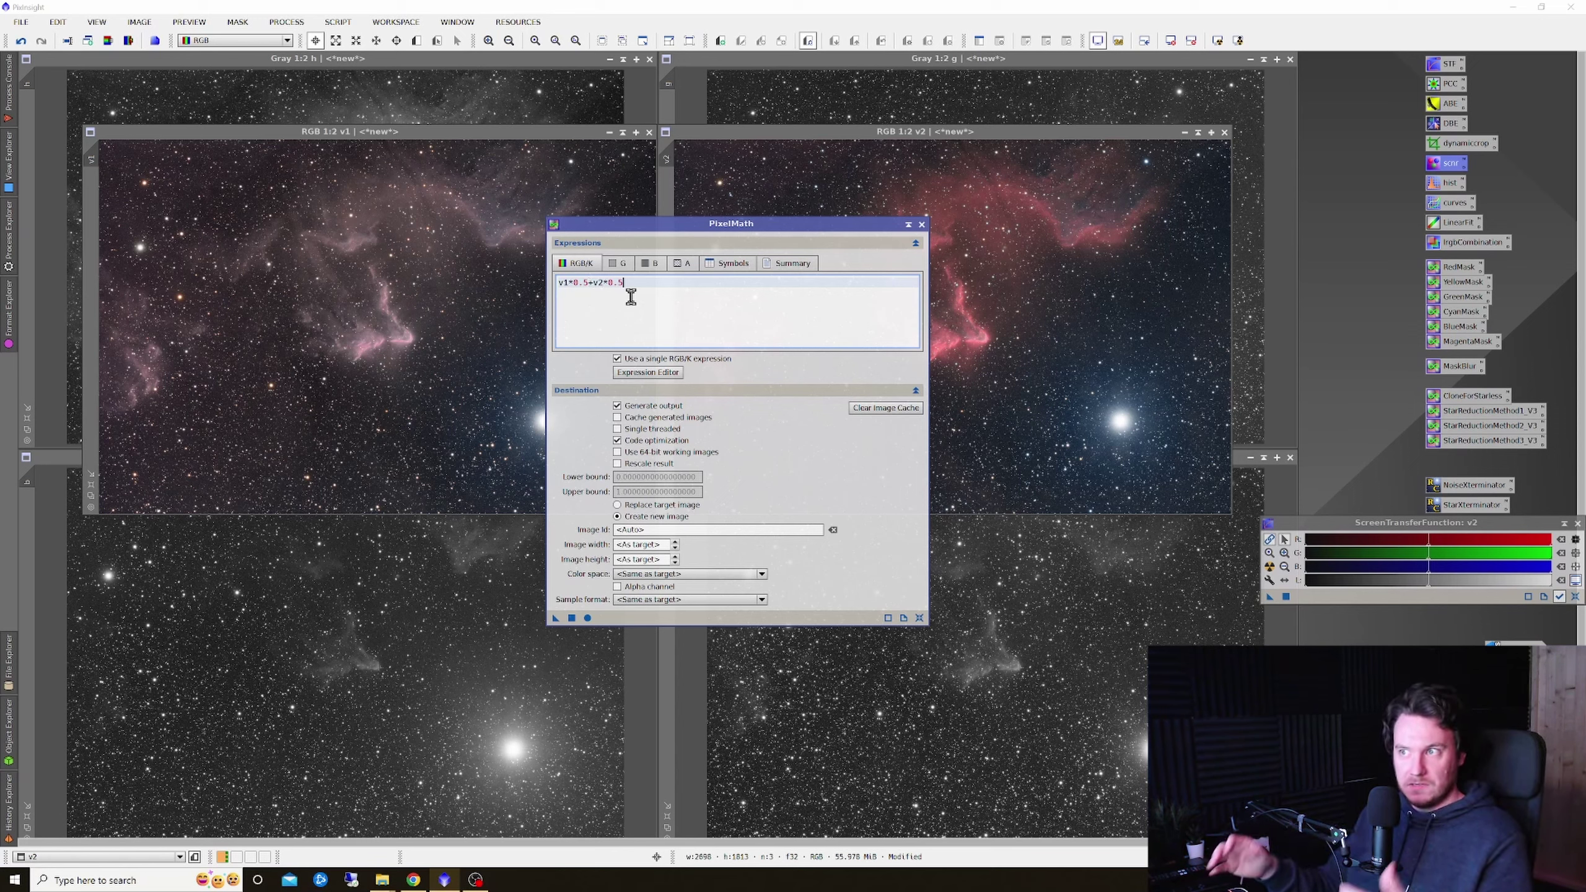
left_click(571, 618)
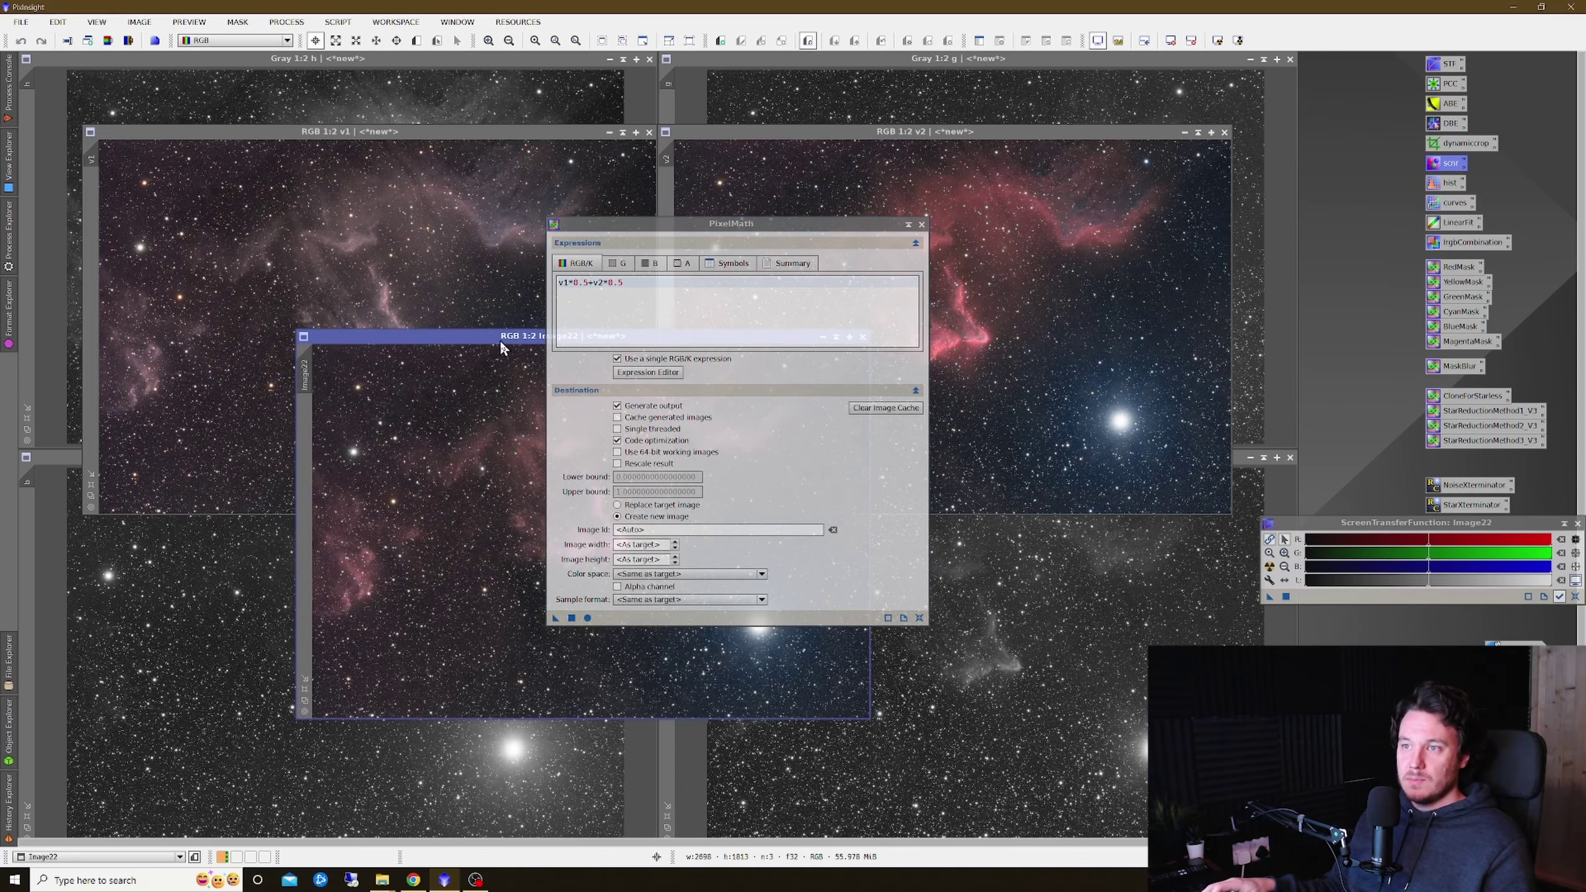
left_click_drag(503, 348, 314, 158)
left_click_drag(661, 231, 591, 367)
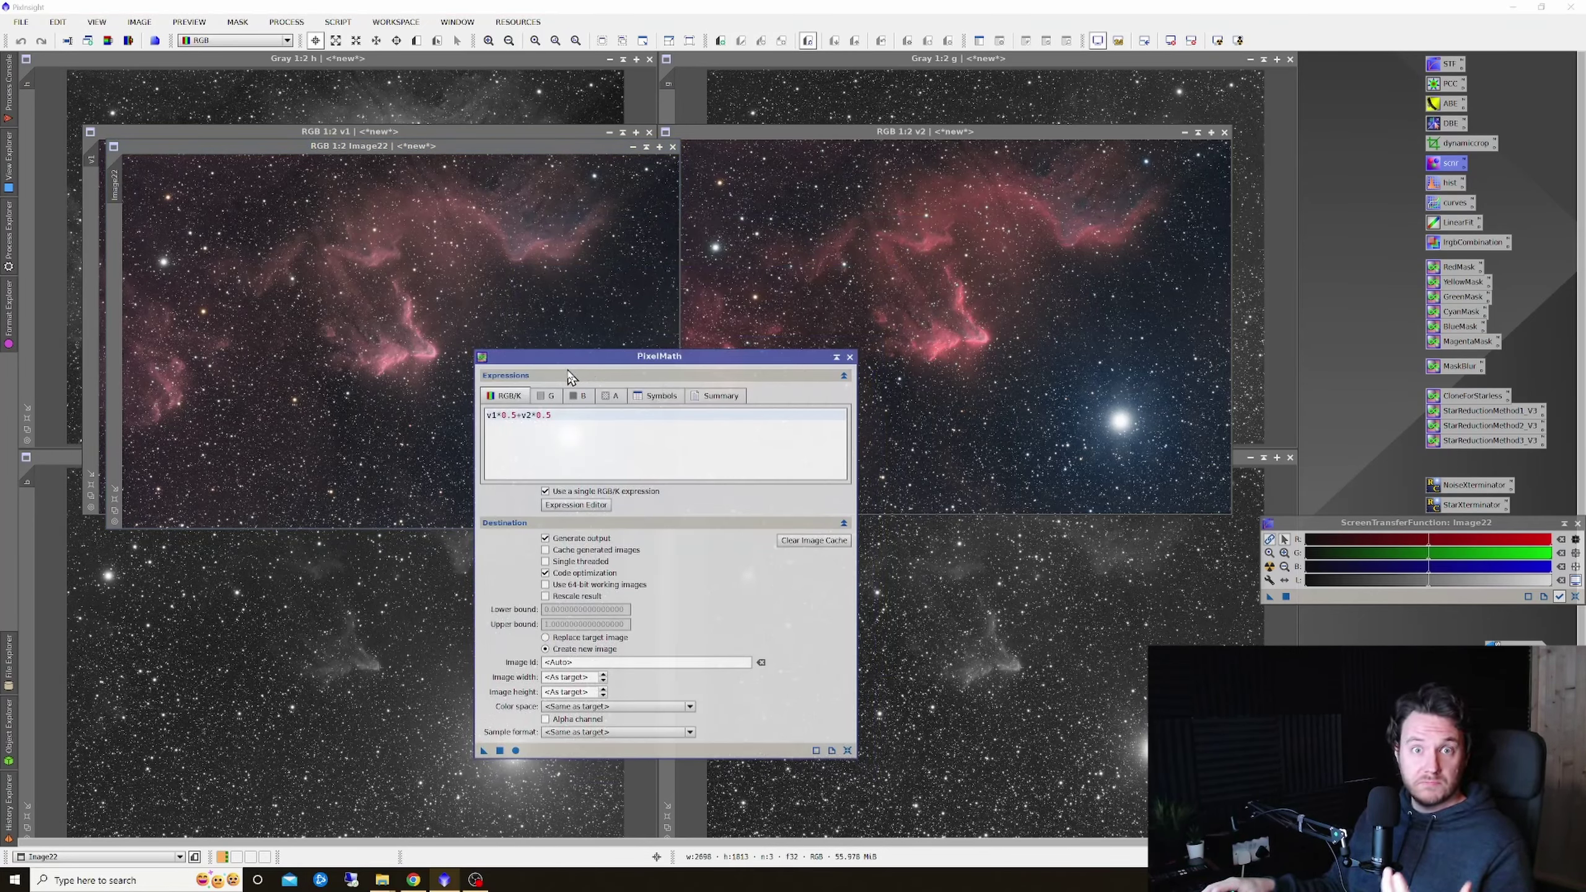
- Create a second blend with the expression v1*0.3+v2*0.7, close PixelMath and place the new image beside Image22
left_click(517, 415)
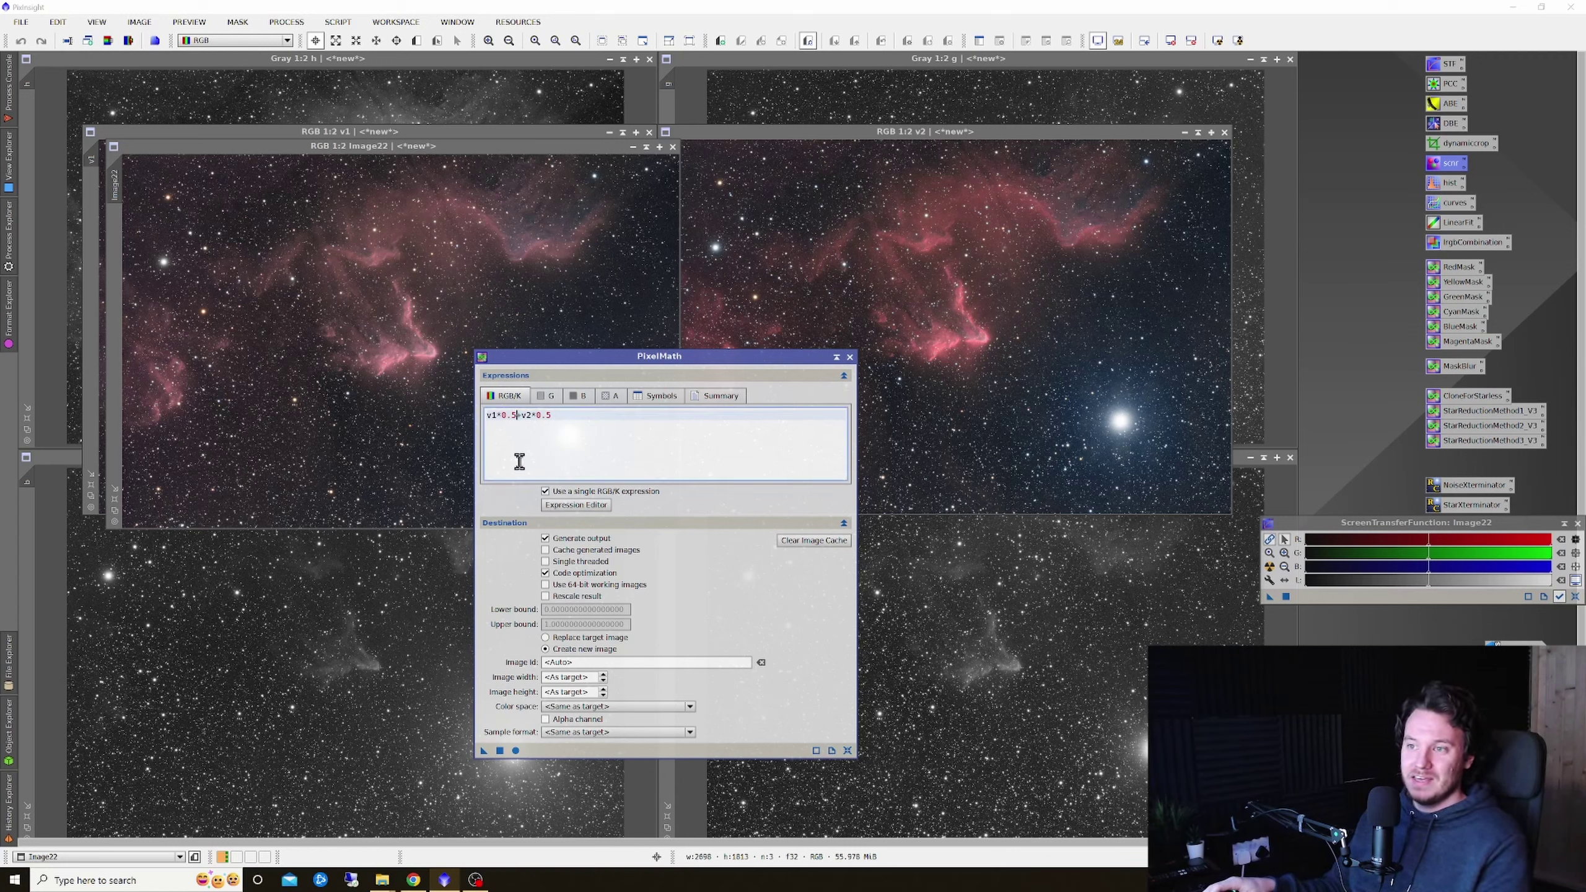
key("BackSpace")
type("3")
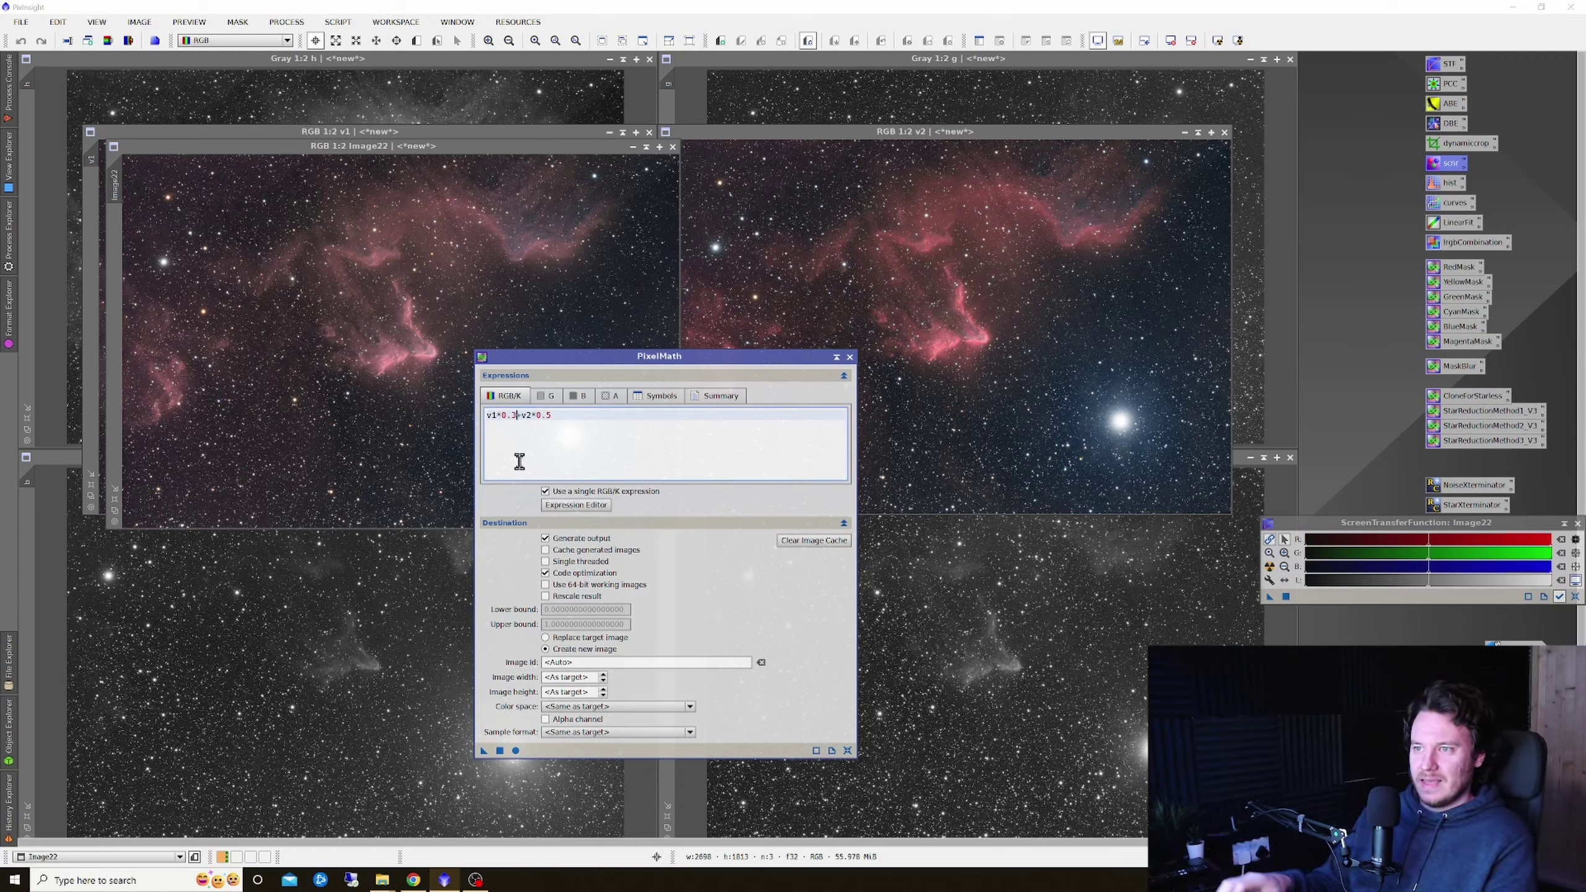
left_click(569, 416)
key("BackSpace")
type("7")
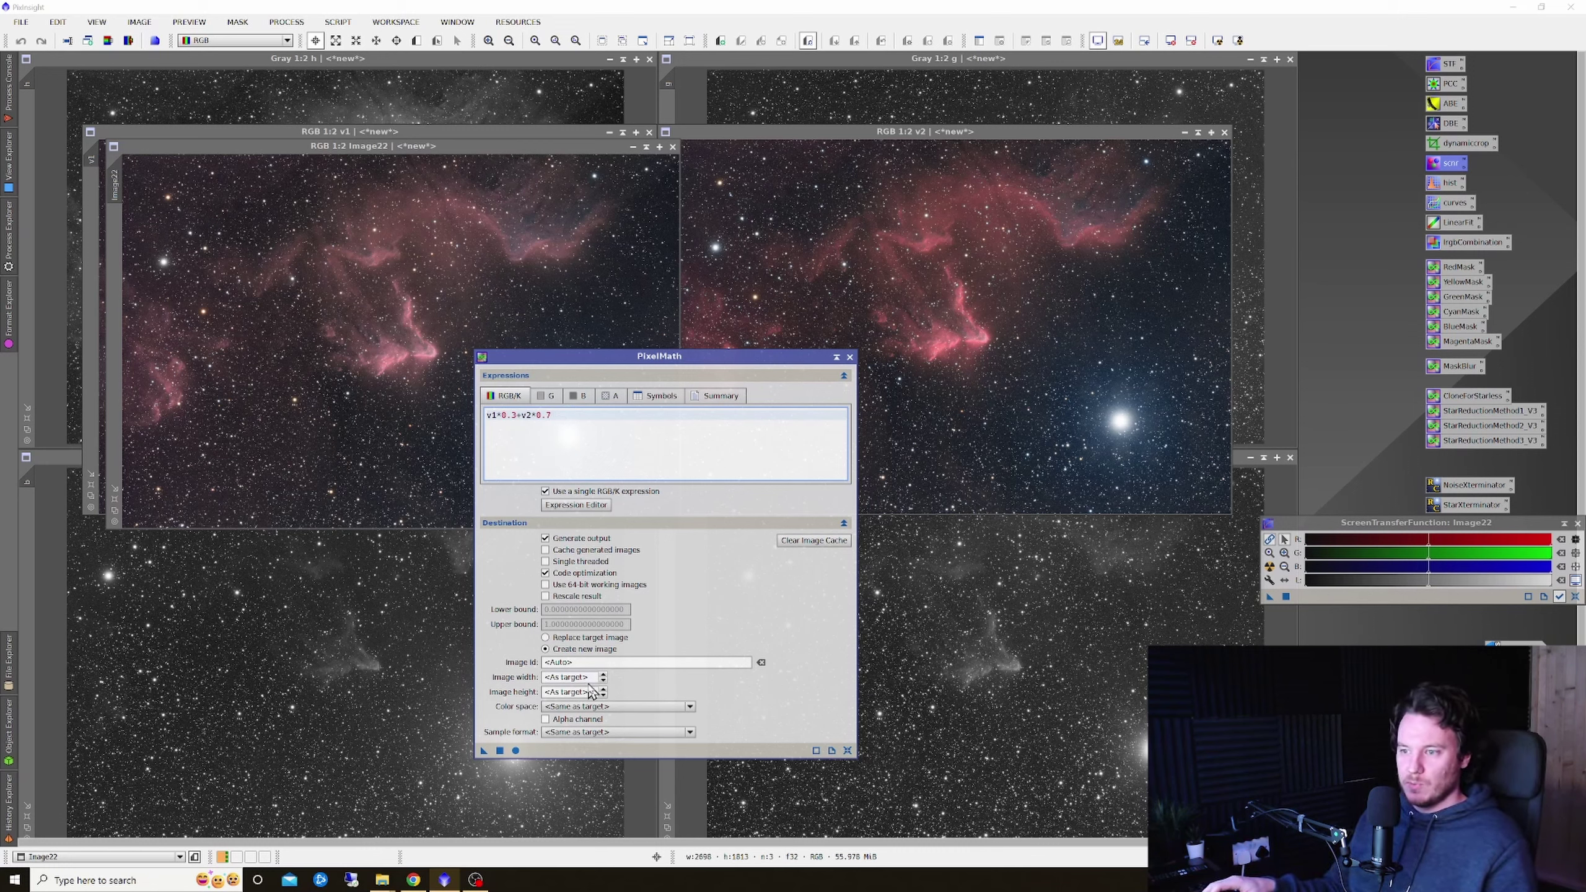
left_click(515, 751)
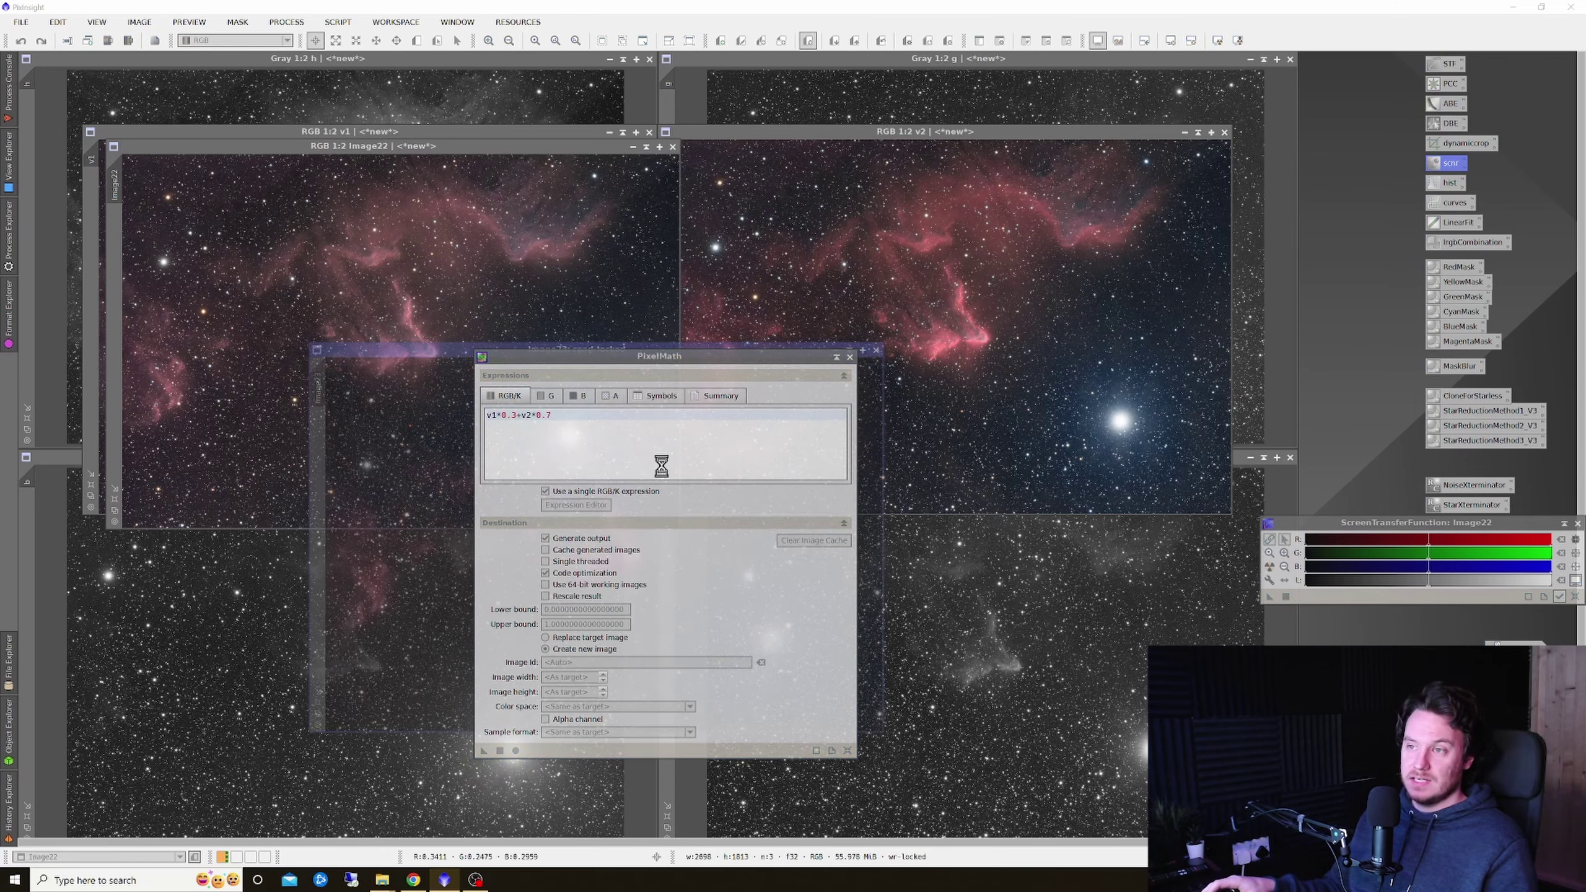
left_click(850, 358)
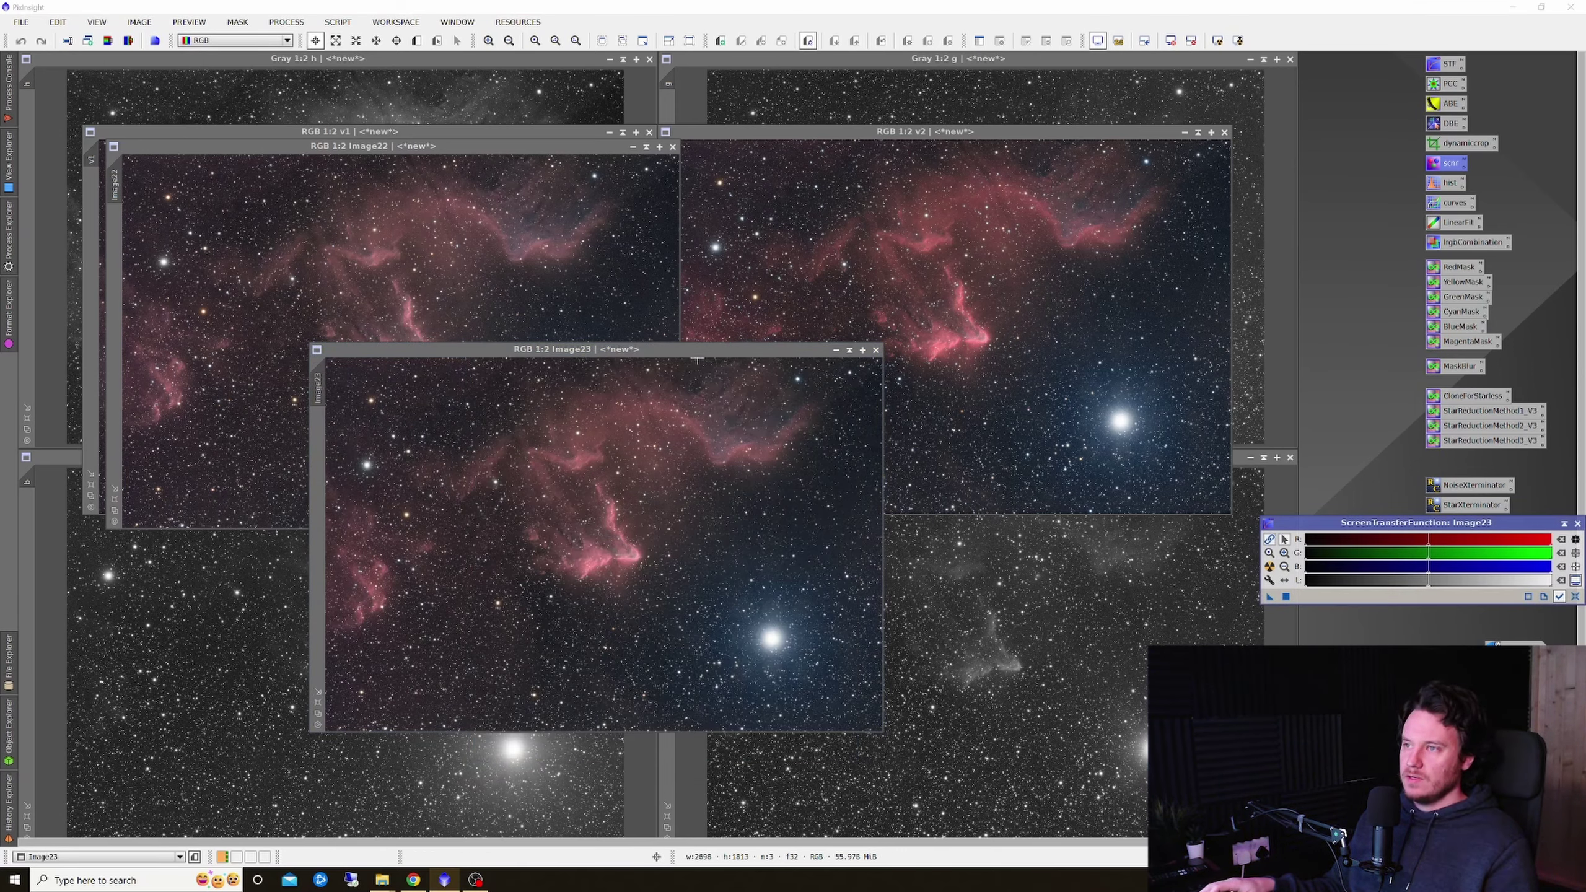
left_click_drag(698, 358, 1068, 160)
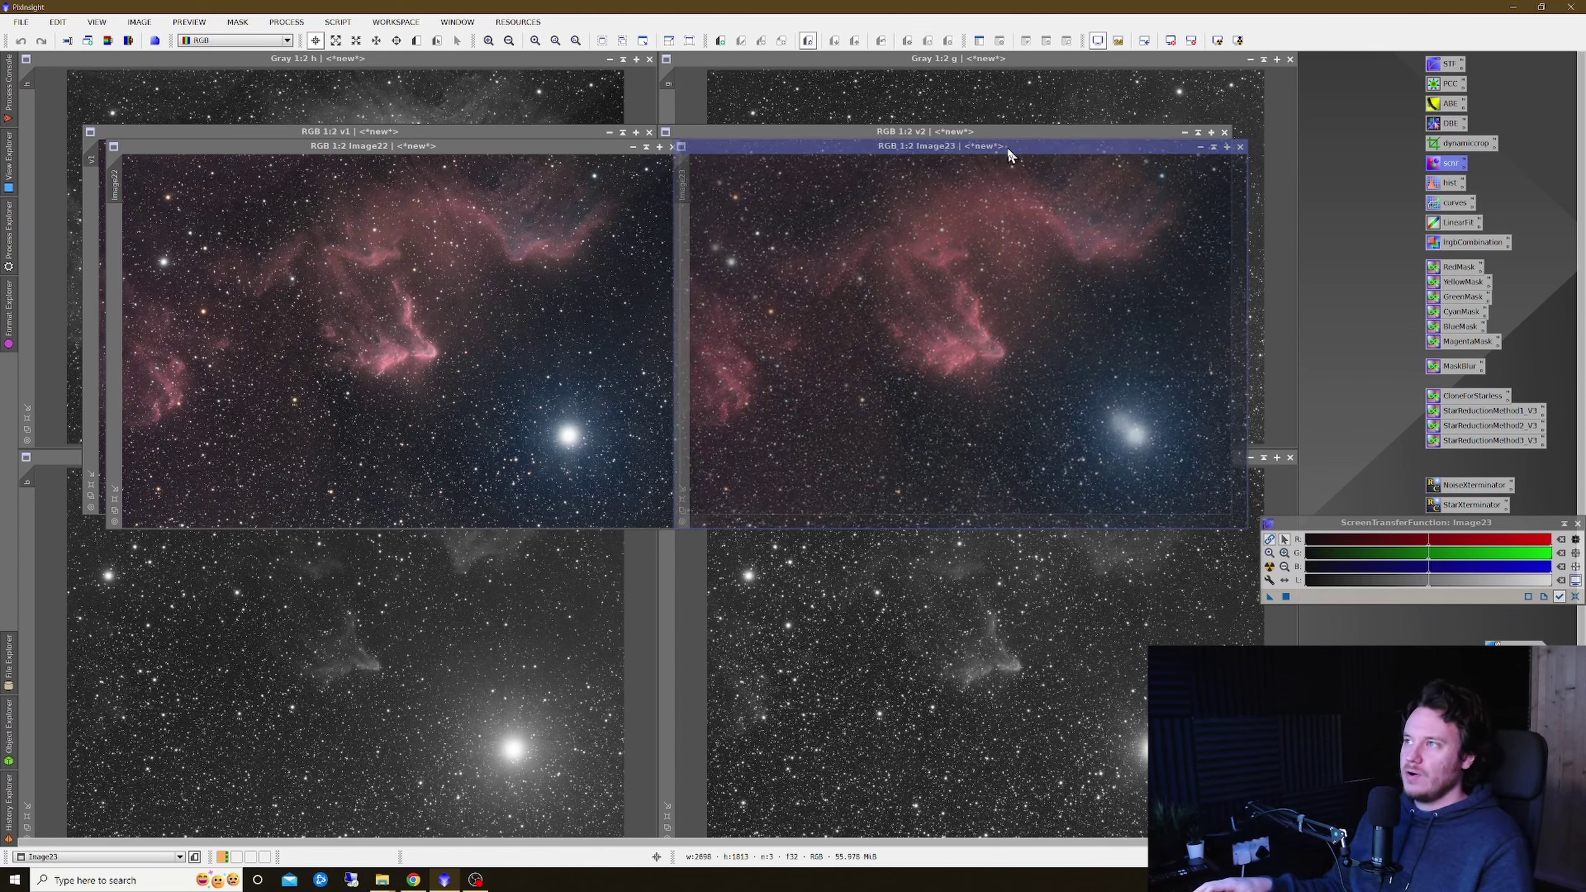
- Move Image23 clear of the other color images and minimize Image22, v1 and v2
left_click_drag(1009, 146, 520, 197)
left_click(632, 147)
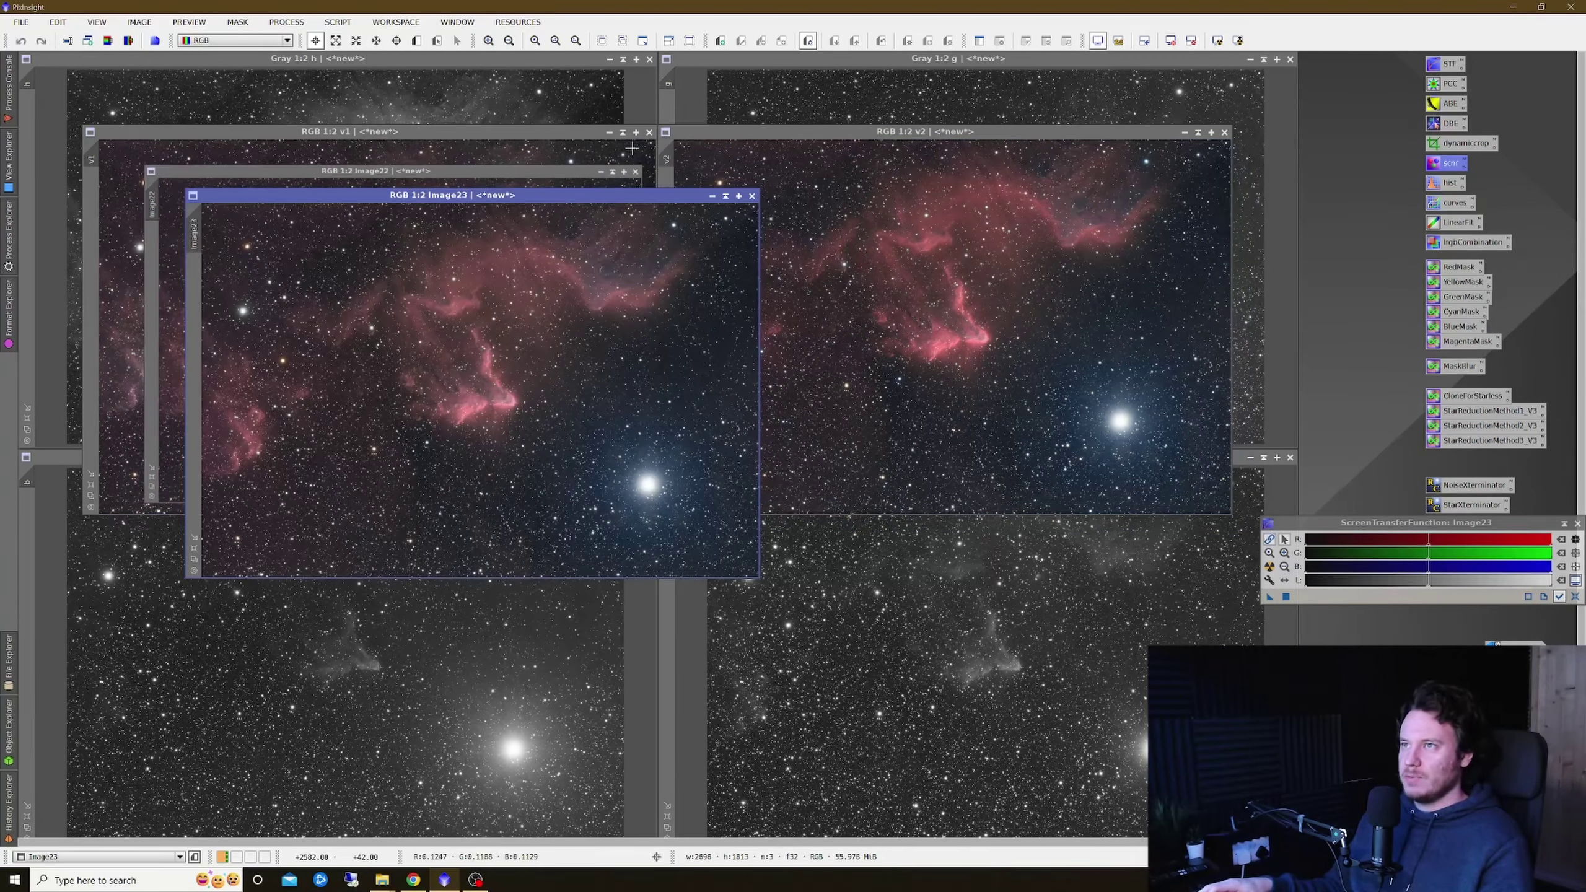
left_click(609, 132)
left_click(1184, 139)
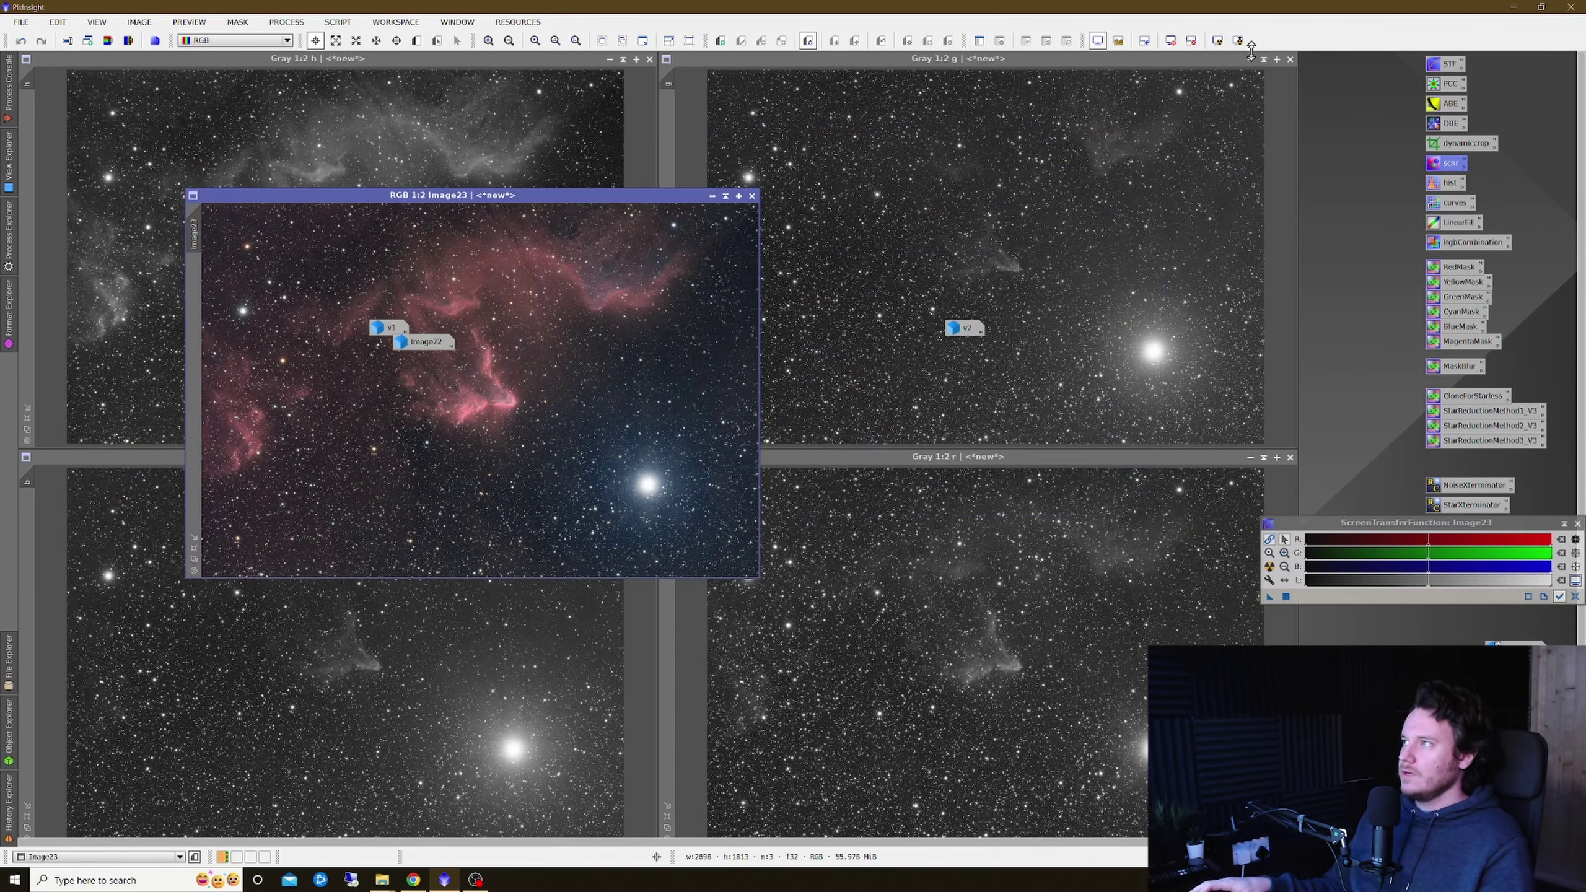
- Minimize the four grayscale images g, r, b and h, leaving only the blended Image23 open
left_click(1251, 59)
left_click(1250, 457)
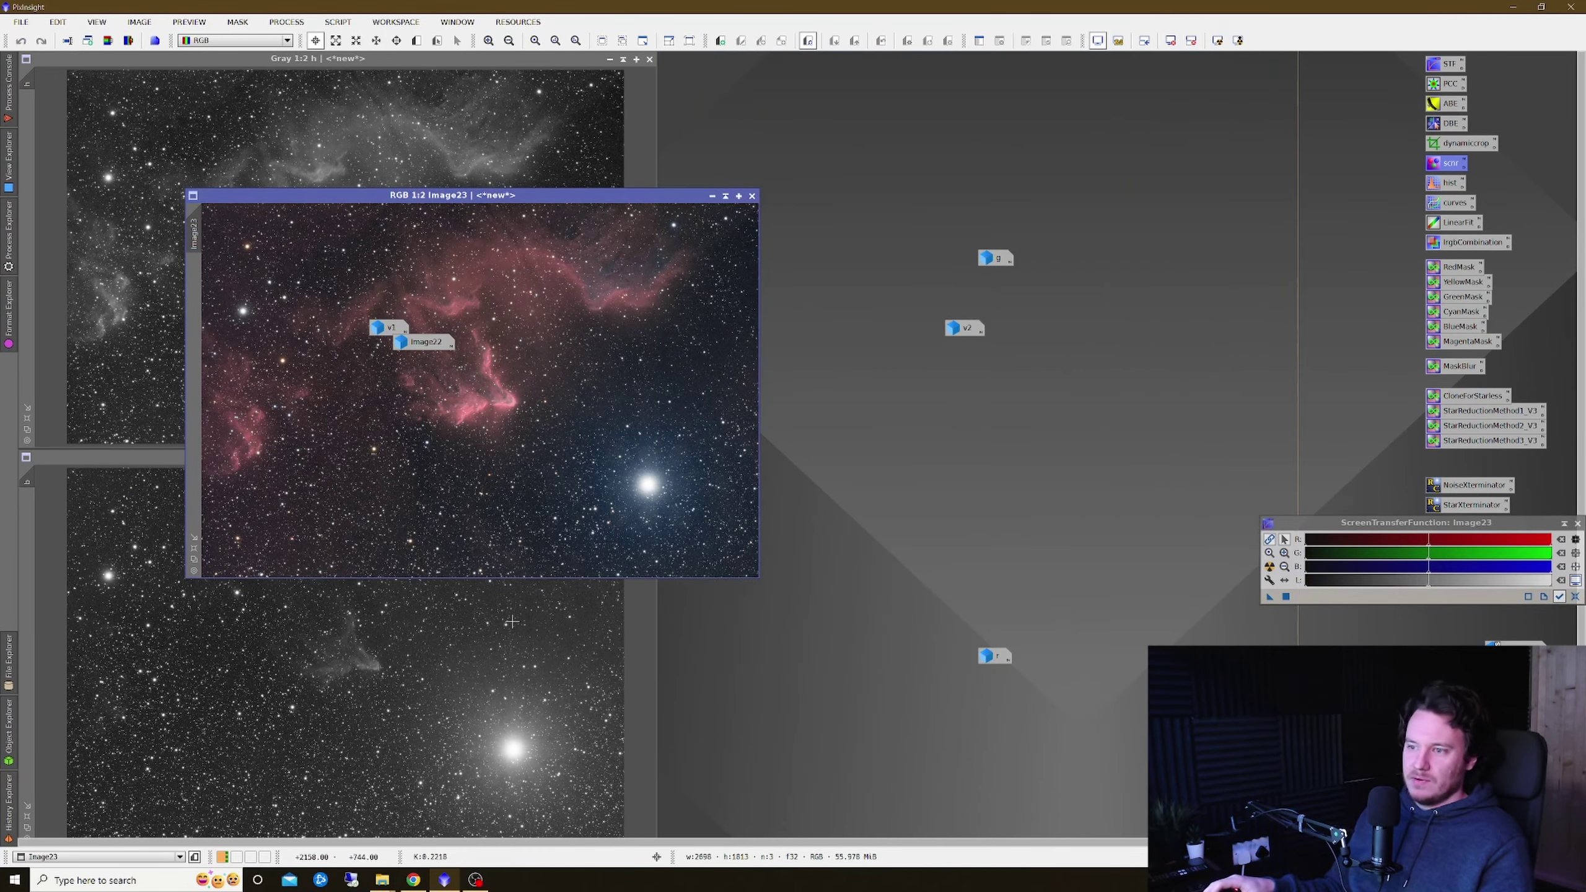
left_click(603, 600)
left_click(610, 458)
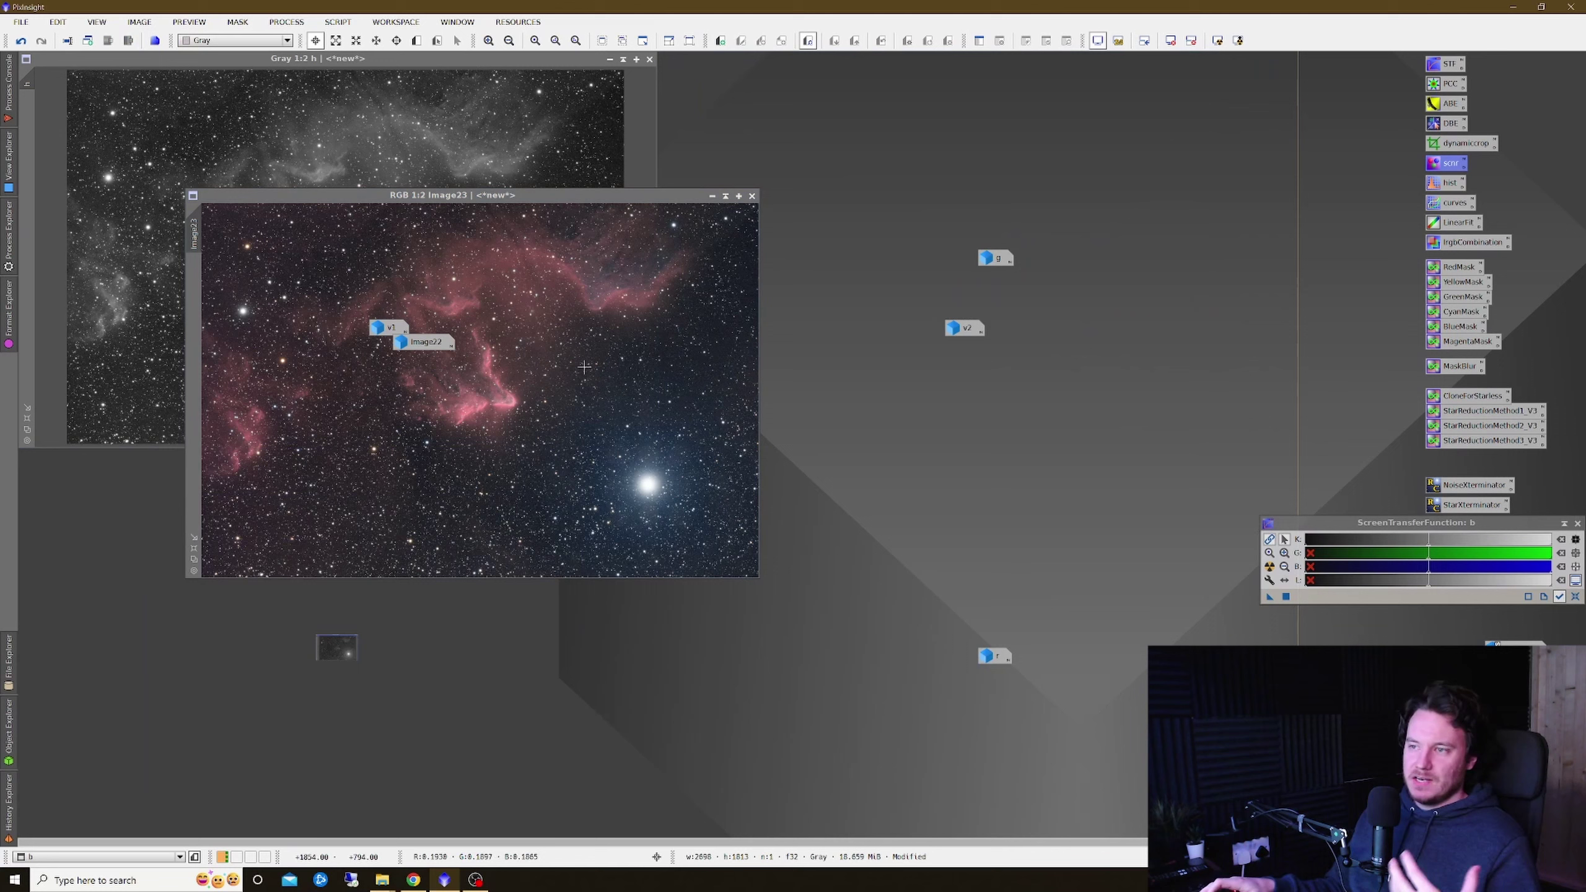
left_click(609, 59)
- Line up the minimized images h, g, v2, v1, Image22, r and b in one column beside the process icons
left_click_drag(353, 264, 1349, 128)
left_click_drag(996, 257, 1349, 153)
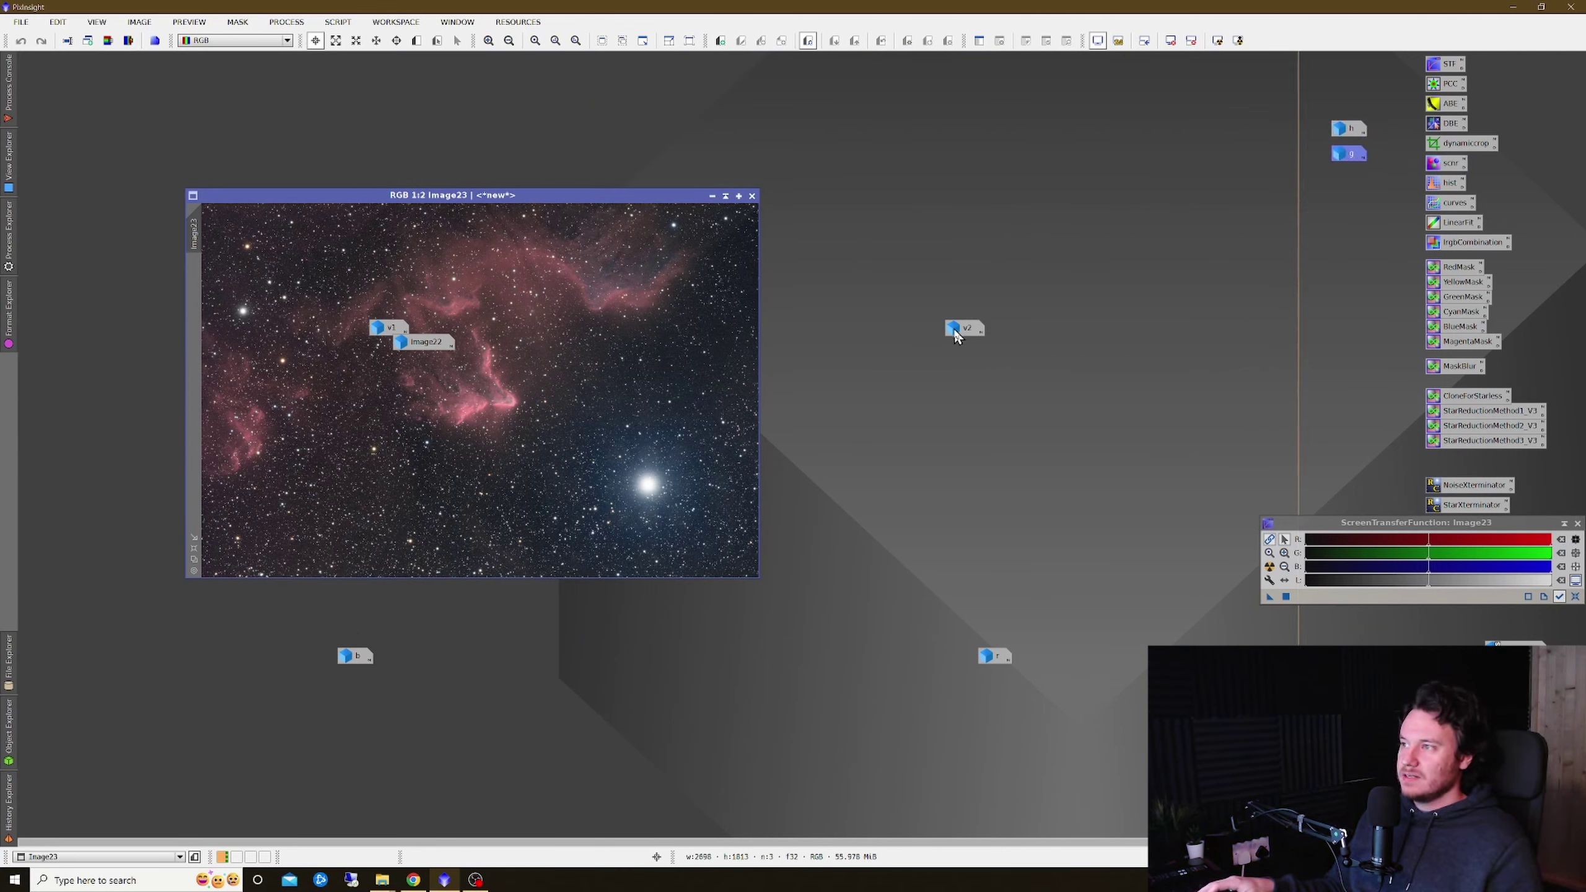
left_click_drag(955, 336, 1333, 187)
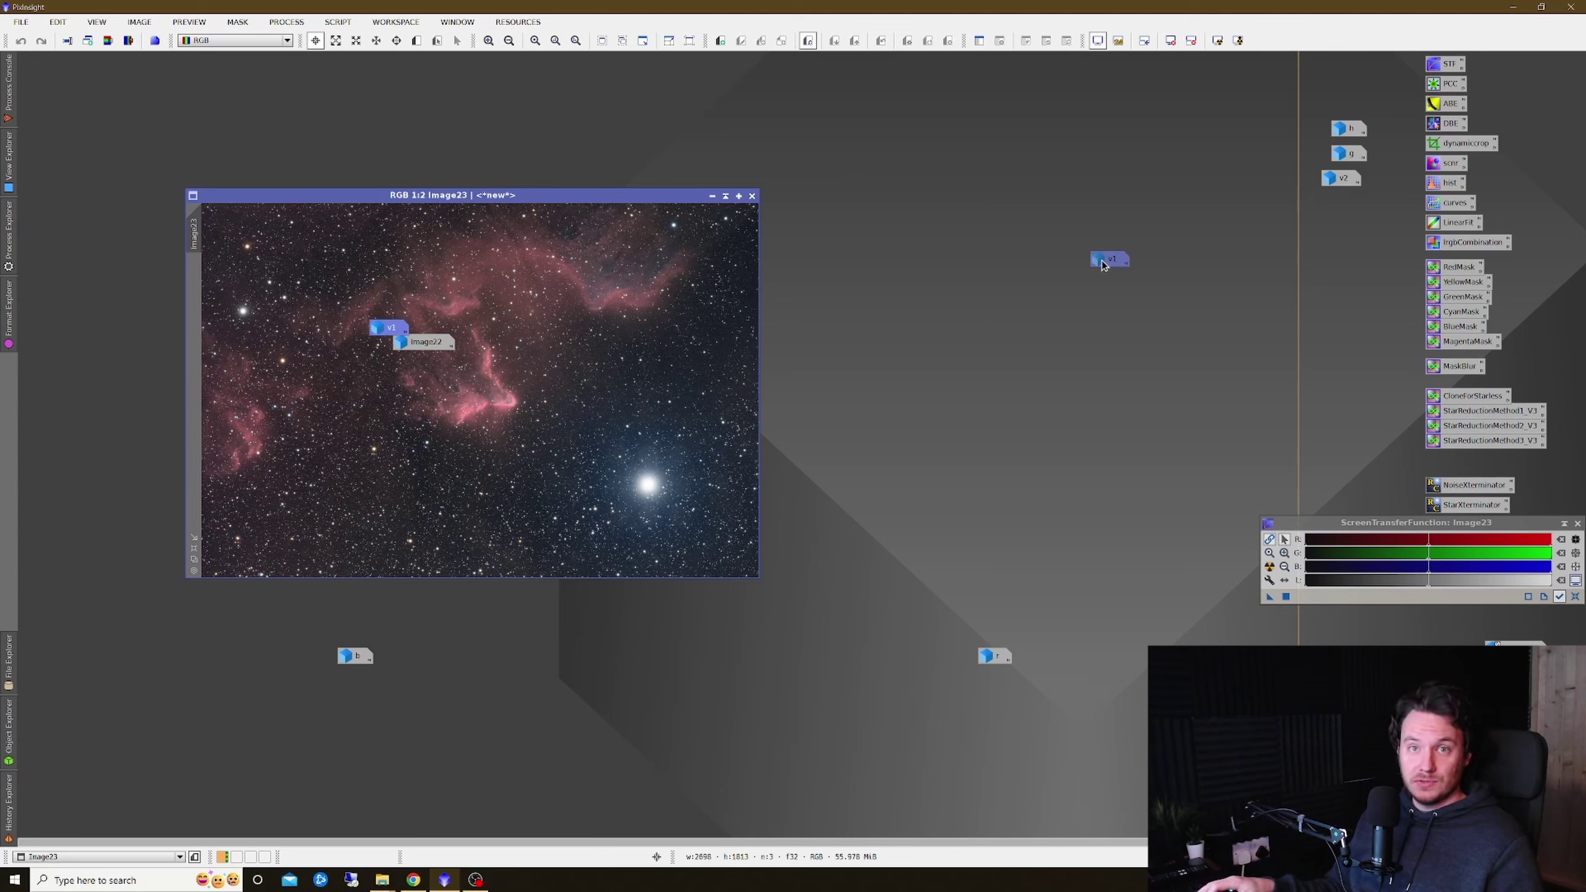
left_click_drag(1102, 266, 1348, 200)
left_click_drag(420, 342, 1355, 225)
left_click_drag(995, 661, 1354, 246)
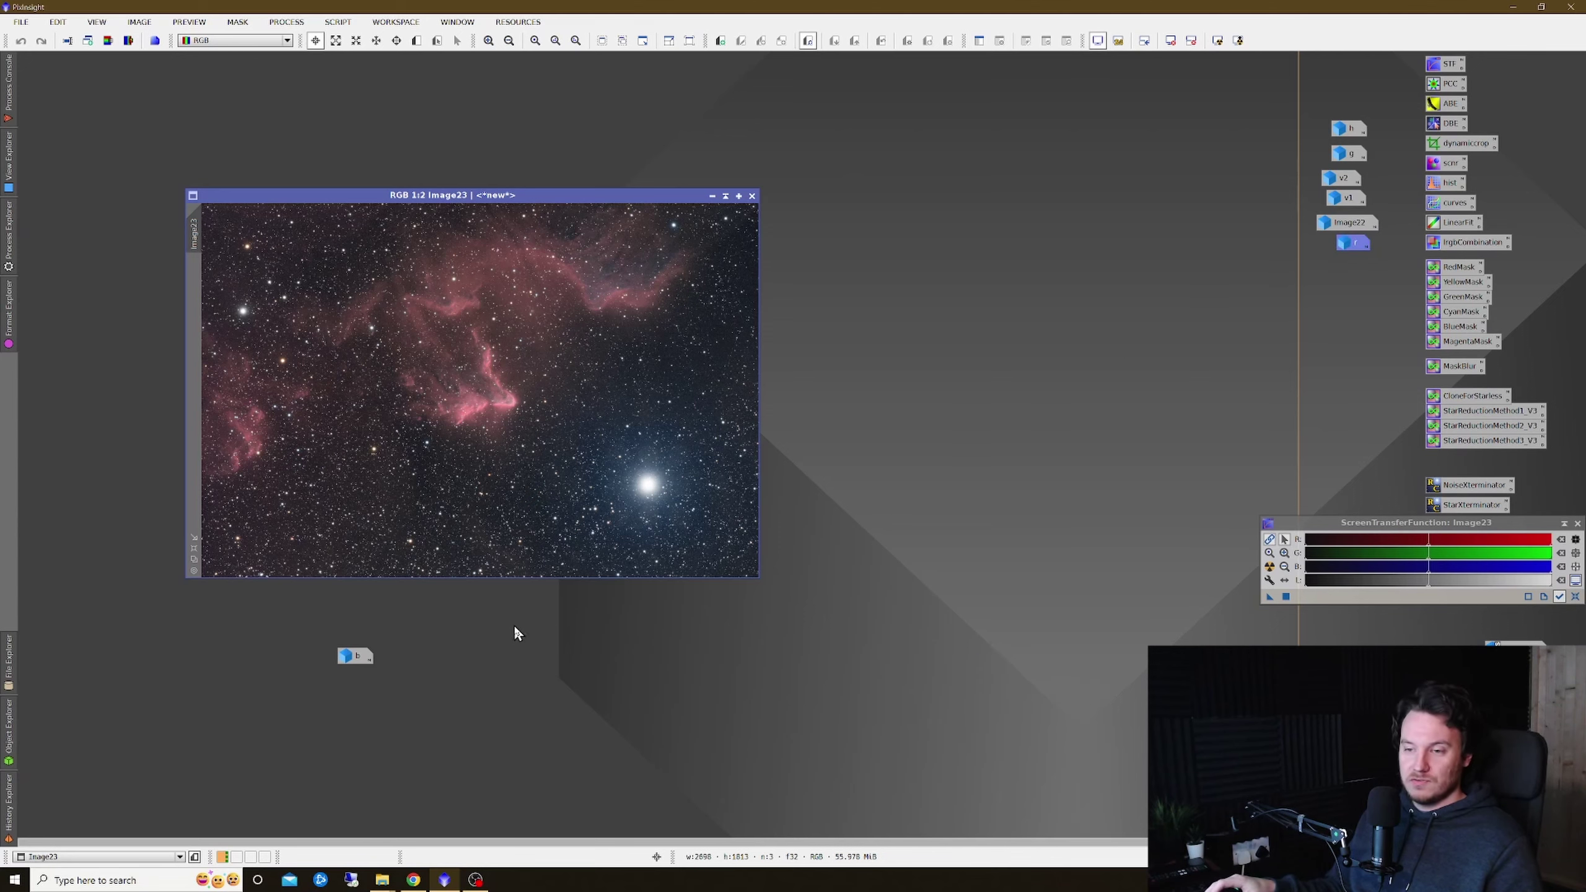
left_click_drag(355, 657, 1352, 272)
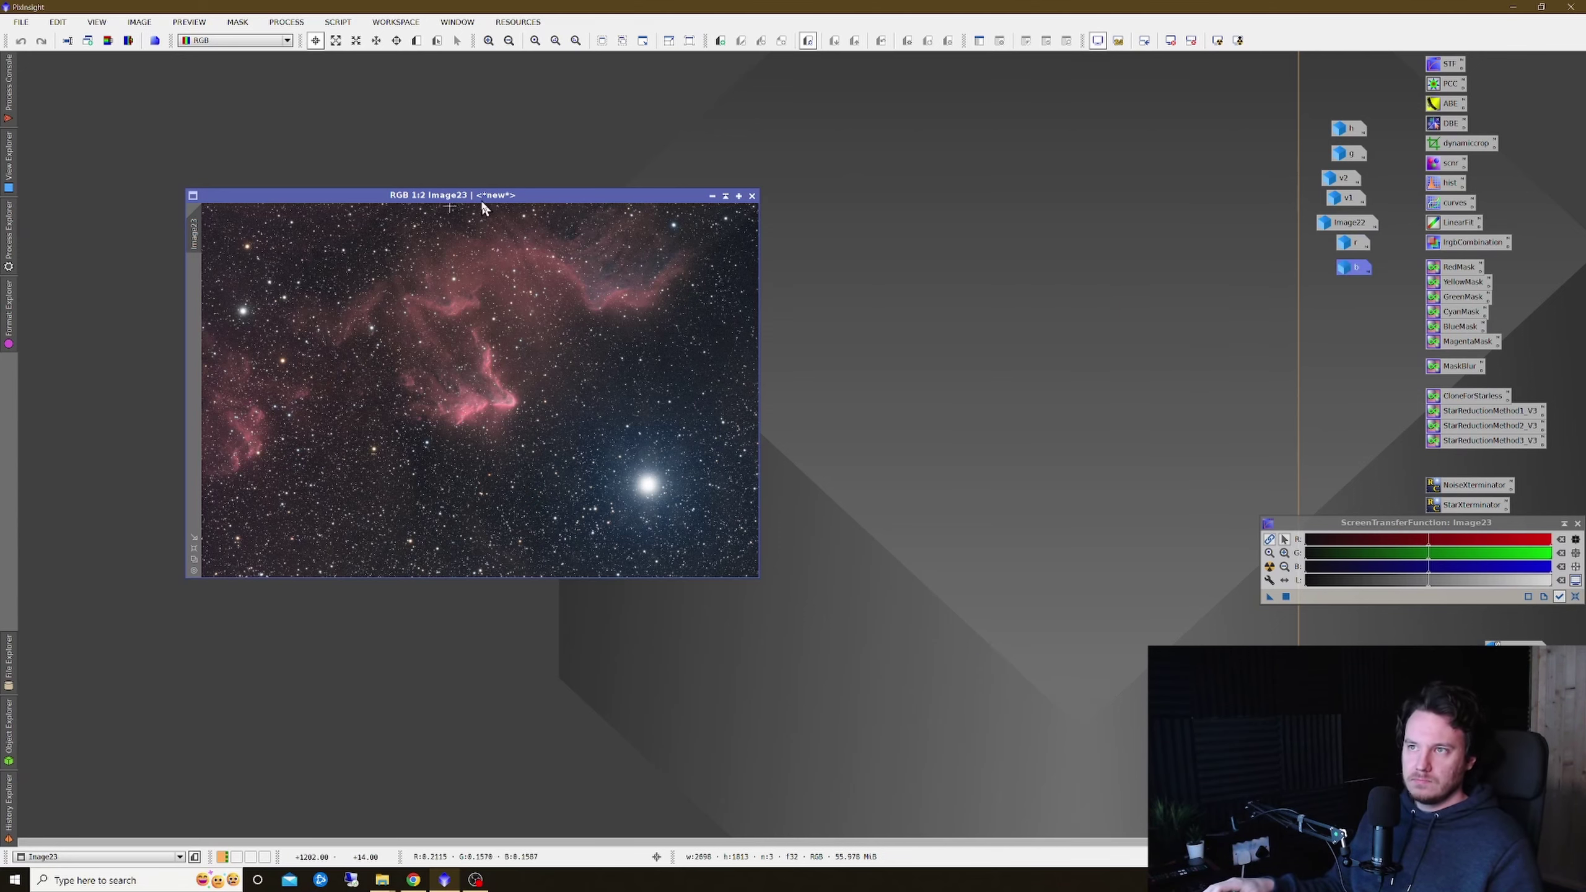
- Move Image23 toward the middle of the workspace and rotate it 180° with FastRotation
left_click_drag(503, 200, 560, 197)
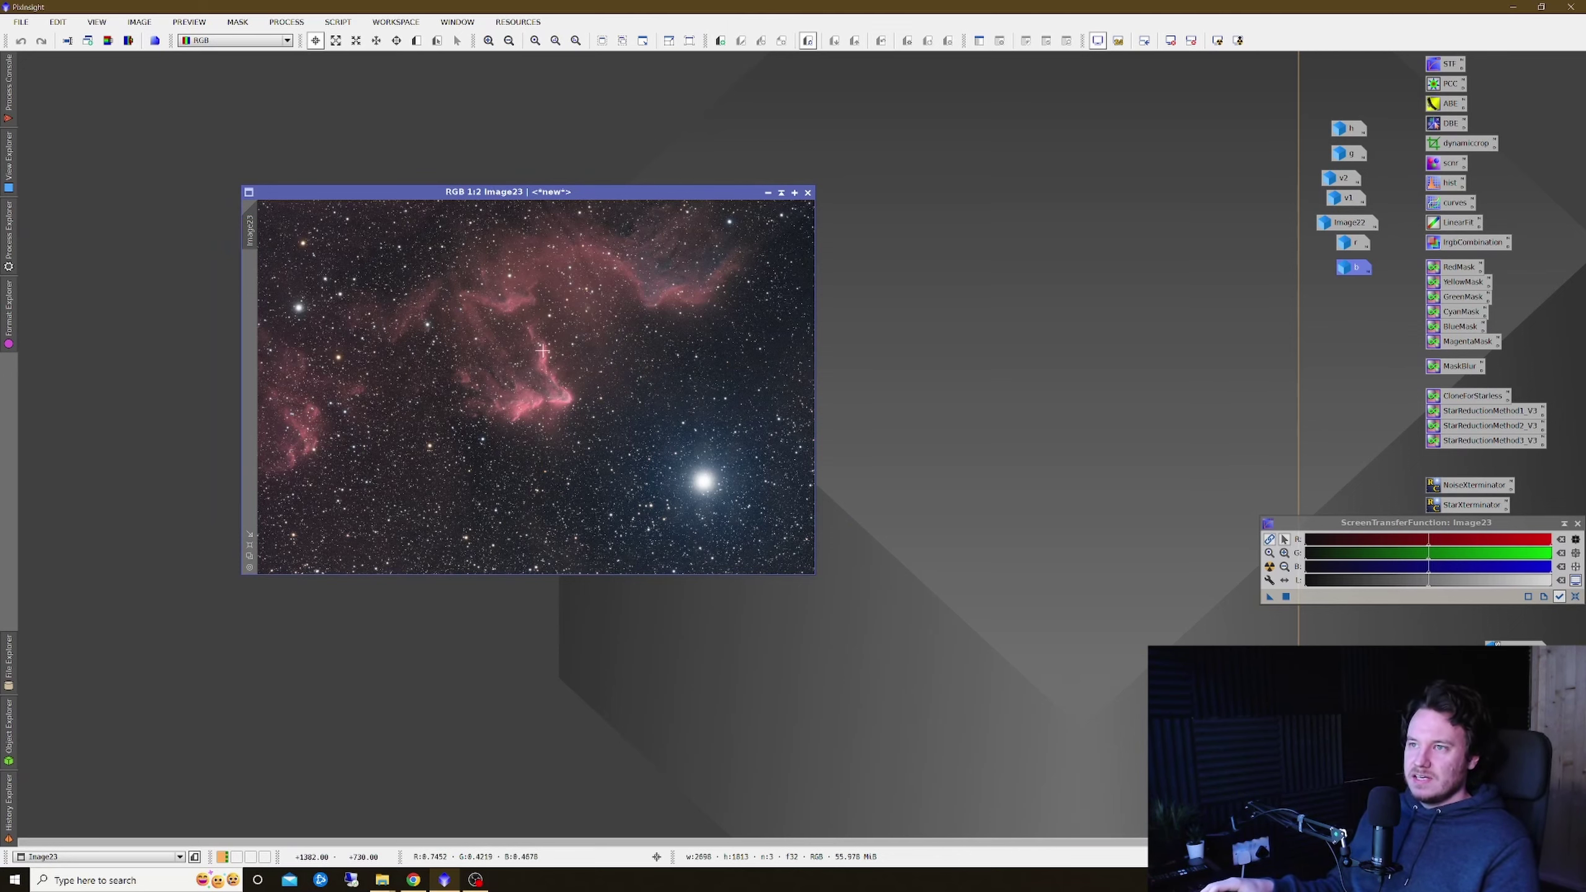
left_click_drag(543, 193, 637, 217)
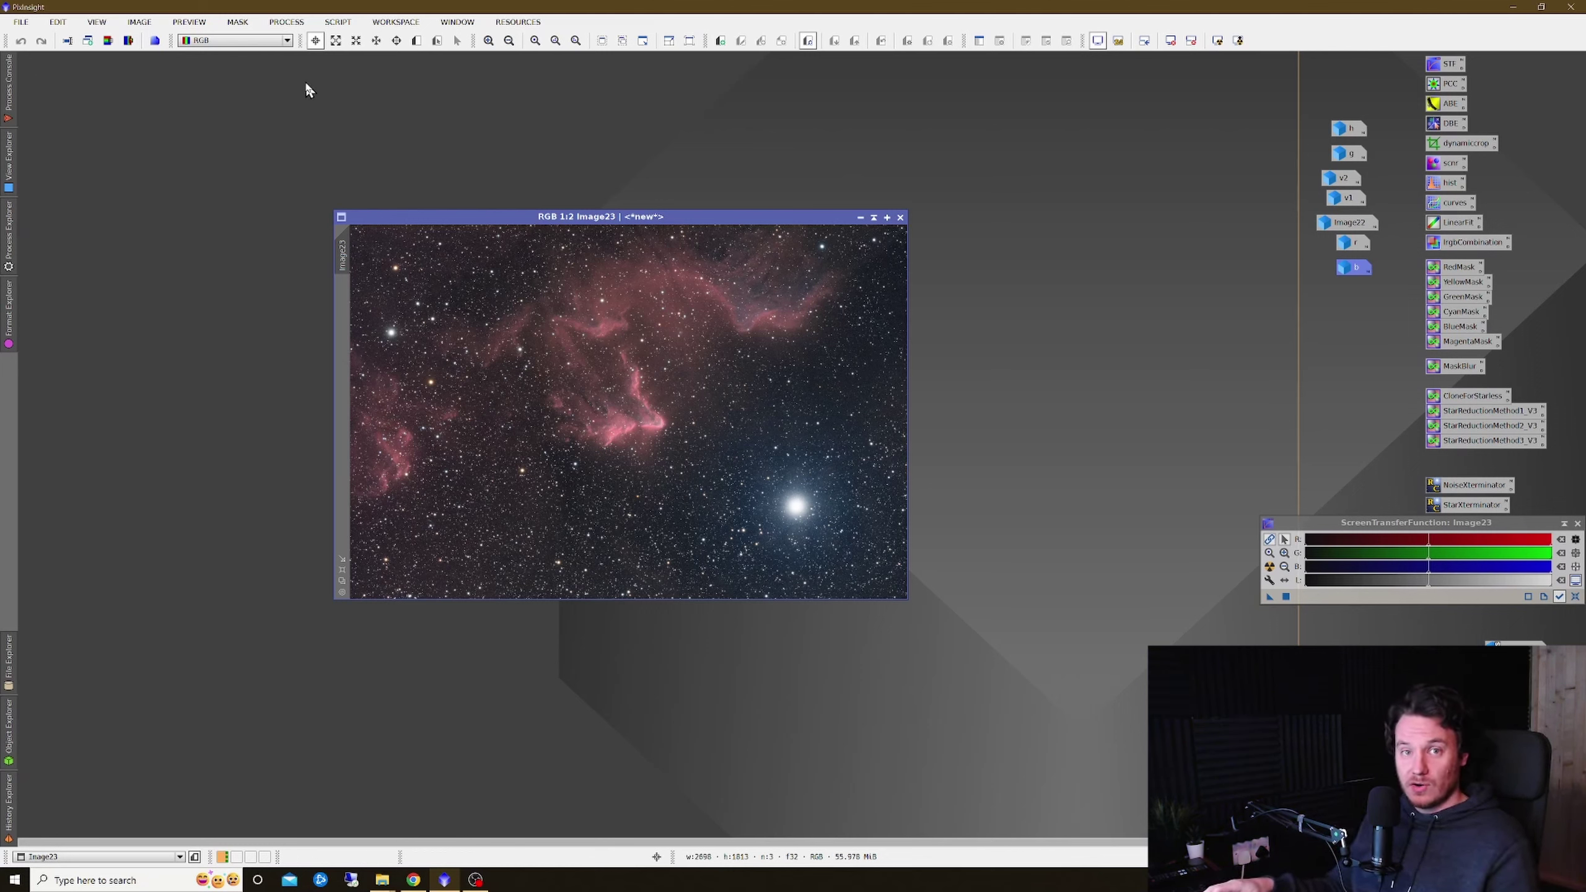
left_click(305, 20)
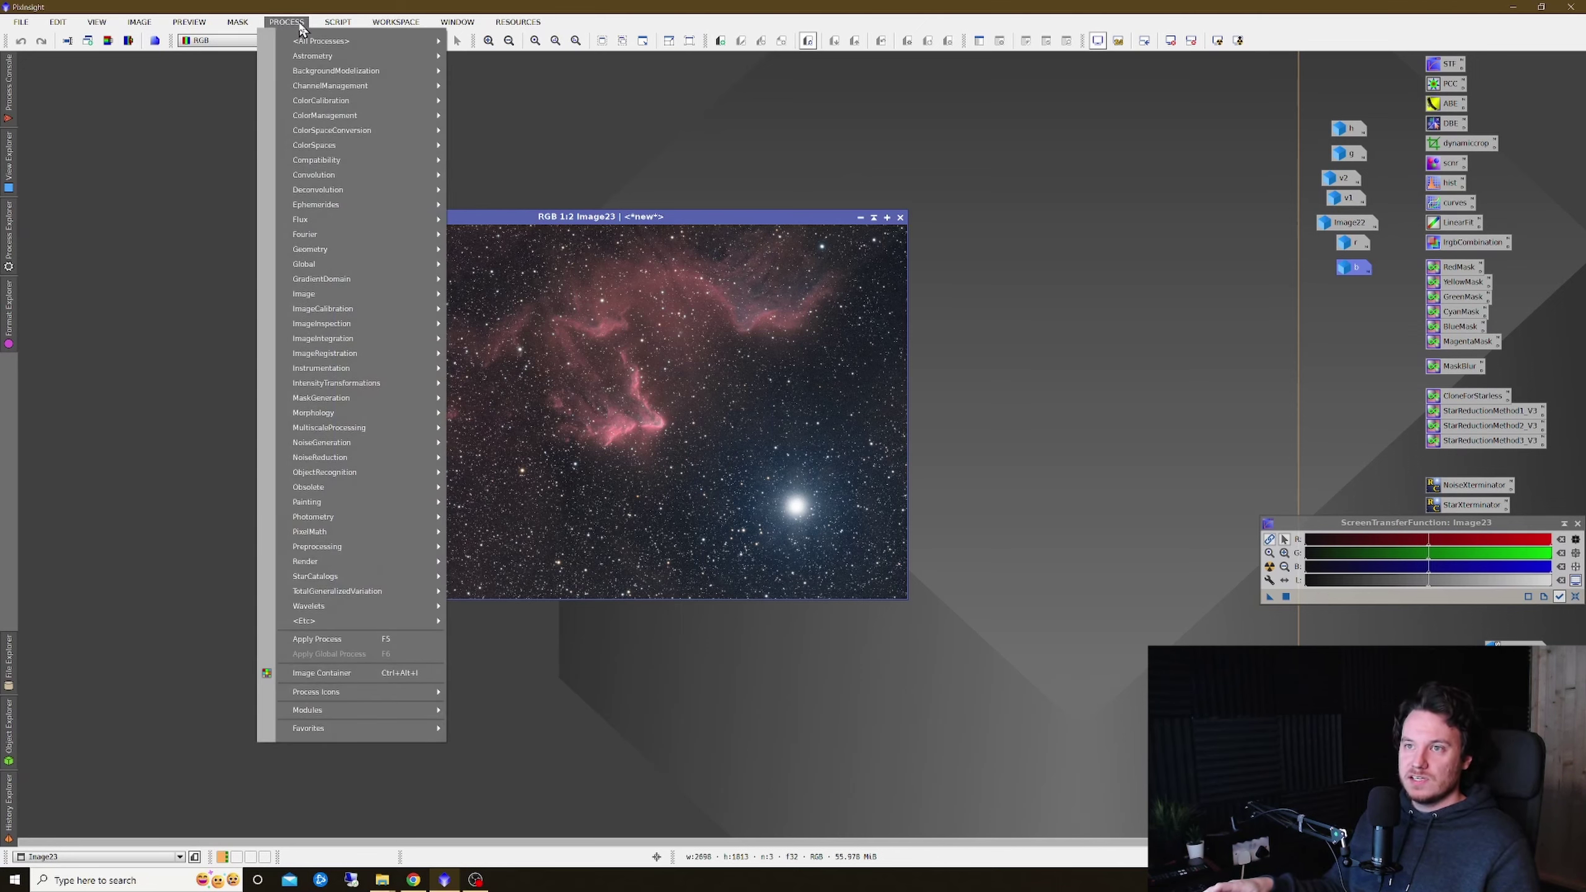
mouse_move(364, 259)
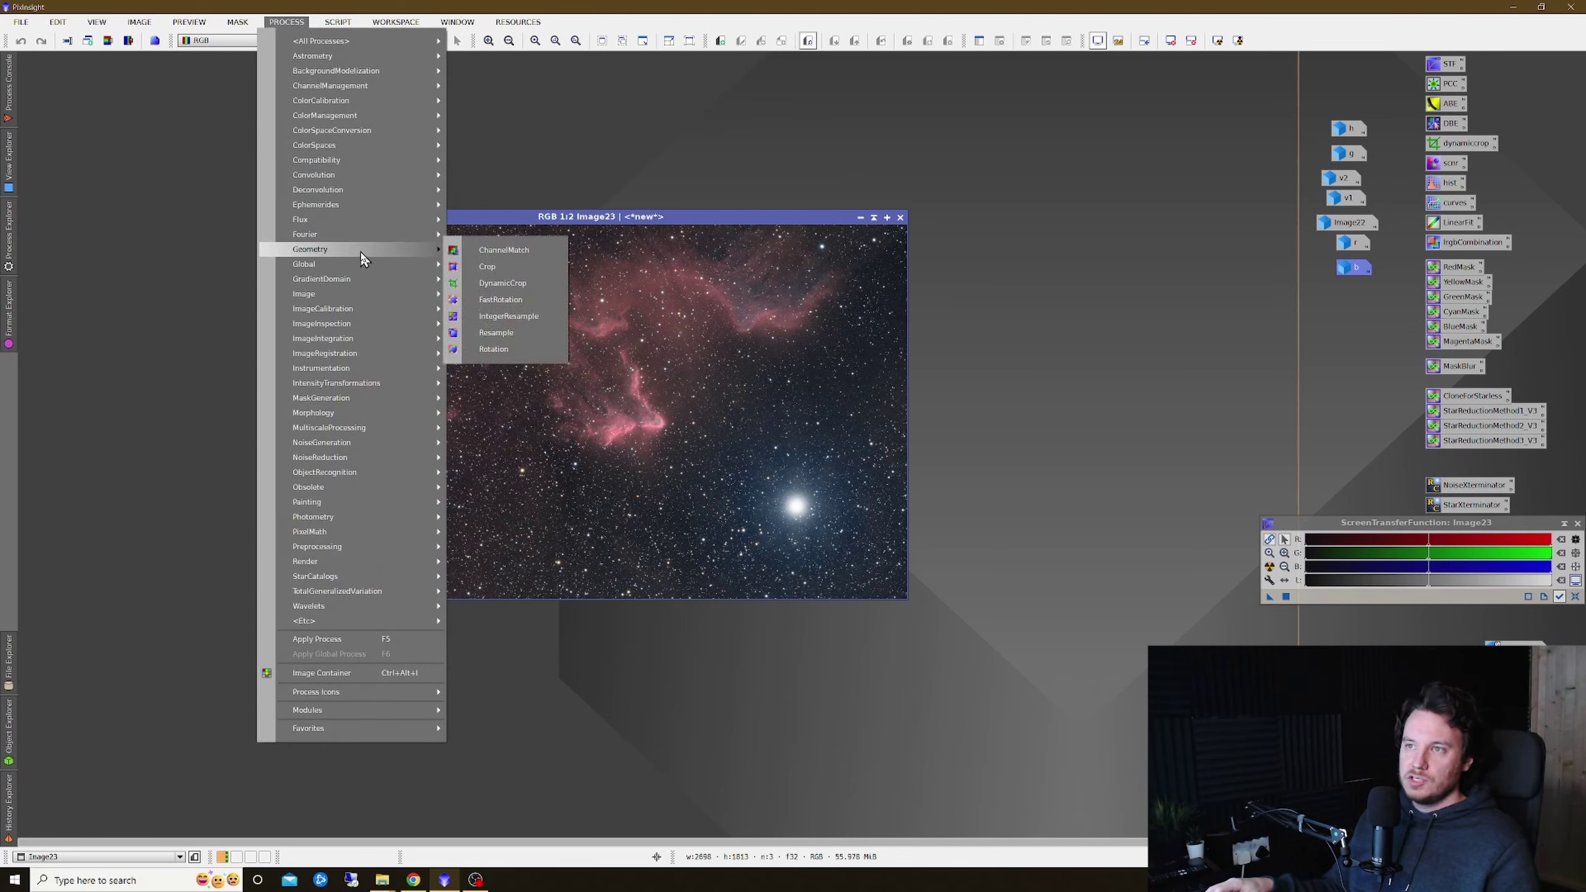
left_click(509, 301)
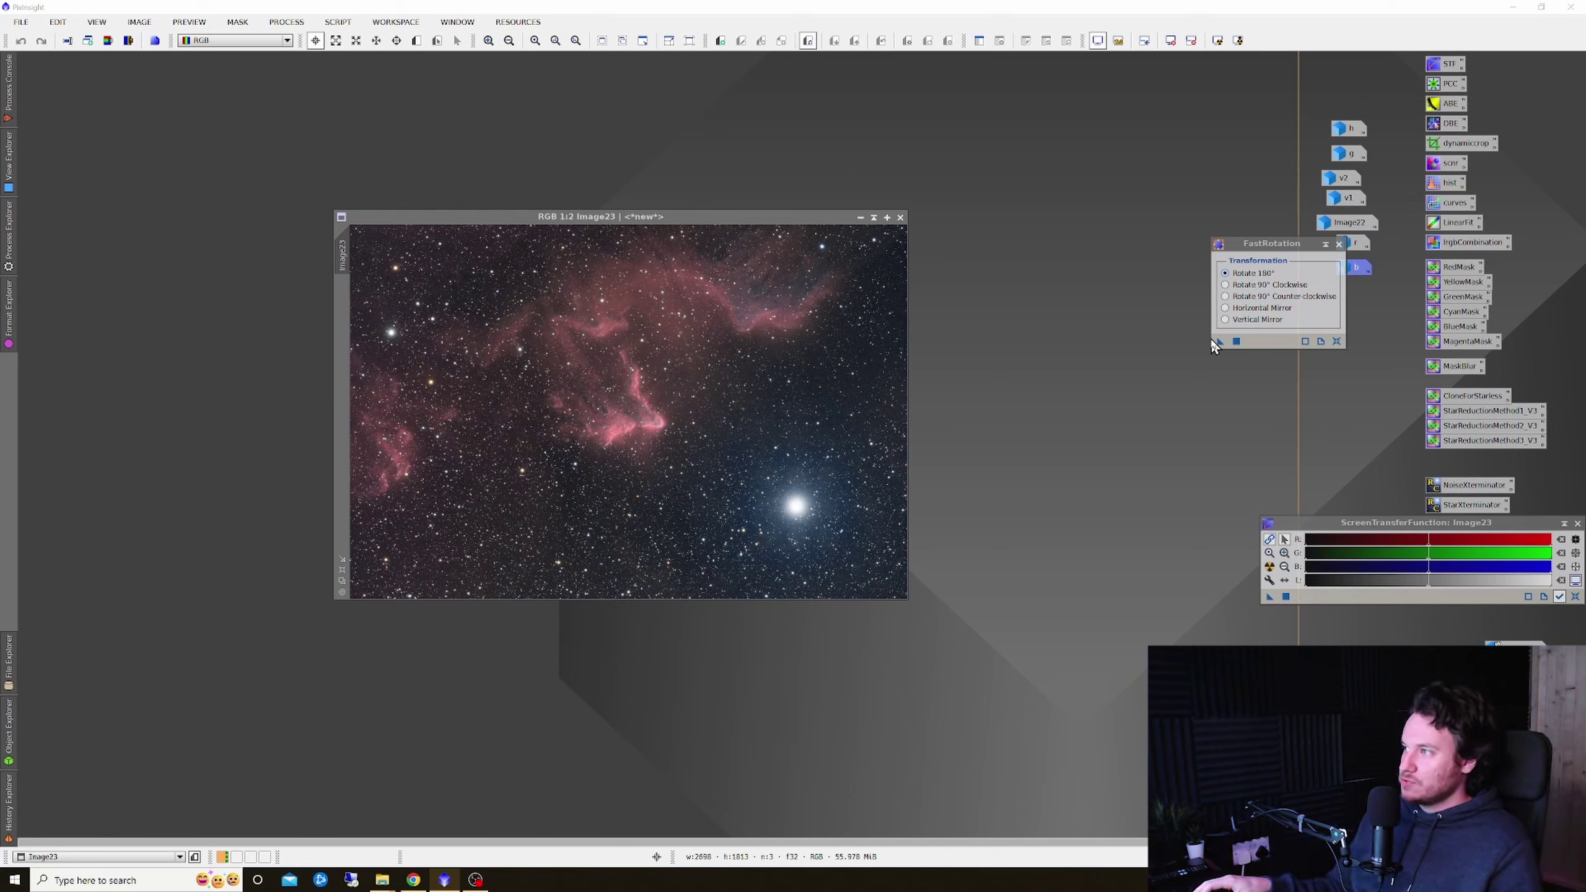
left_click_drag(1218, 342, 442, 460)
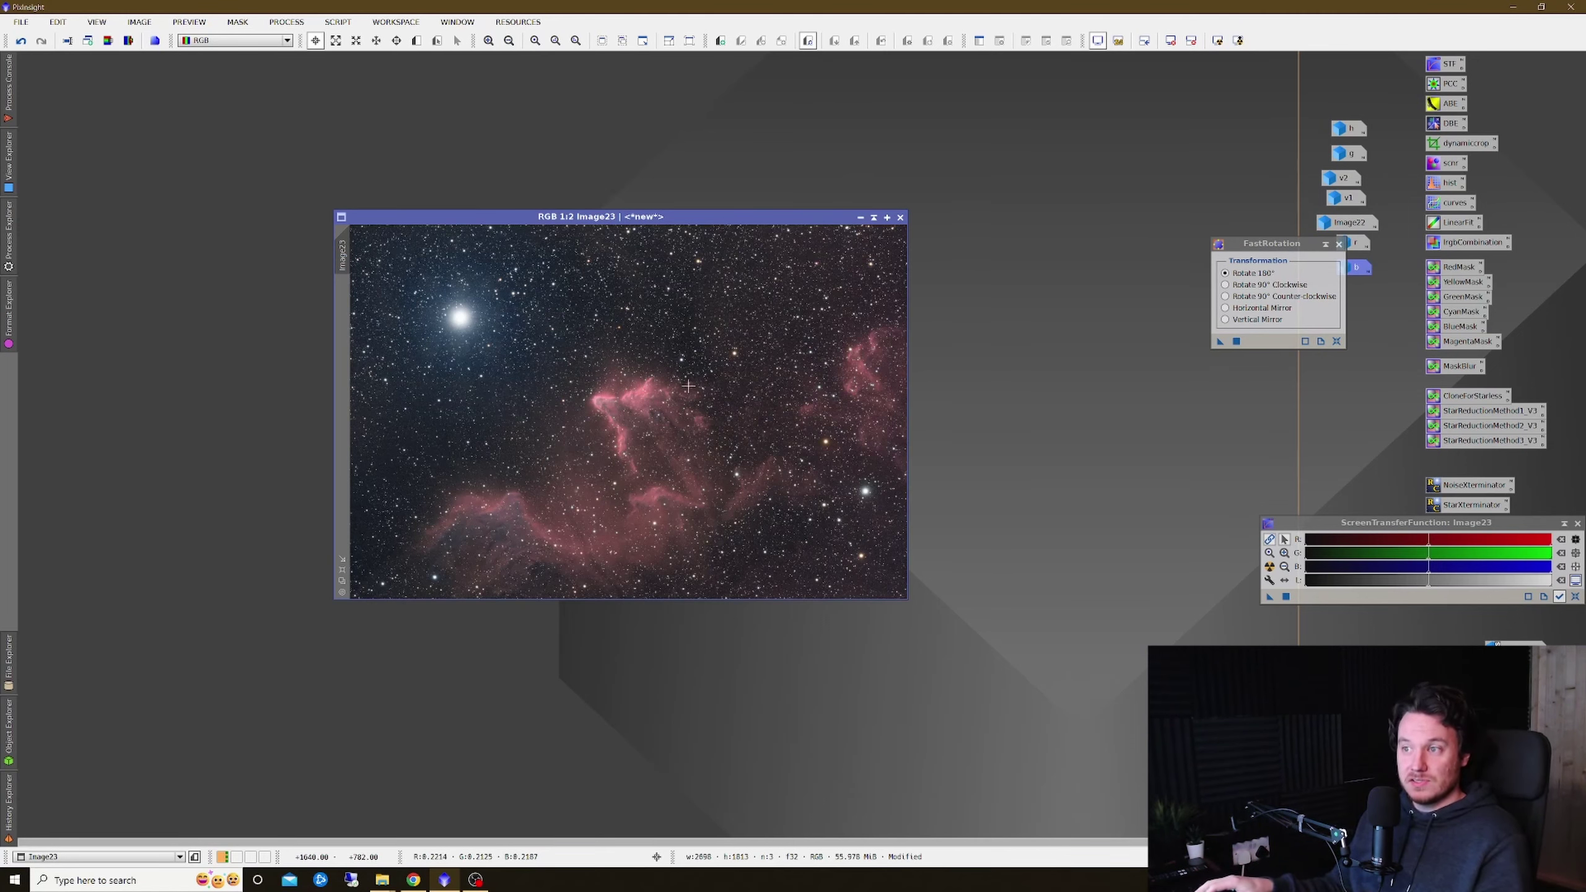
- Show Image23 at 1:1 with its window fitted to the image, close FastRotation and position the window clear of the minimized images
scroll(688, 386, "up", 1)
scroll(531, 456, "down", 2)
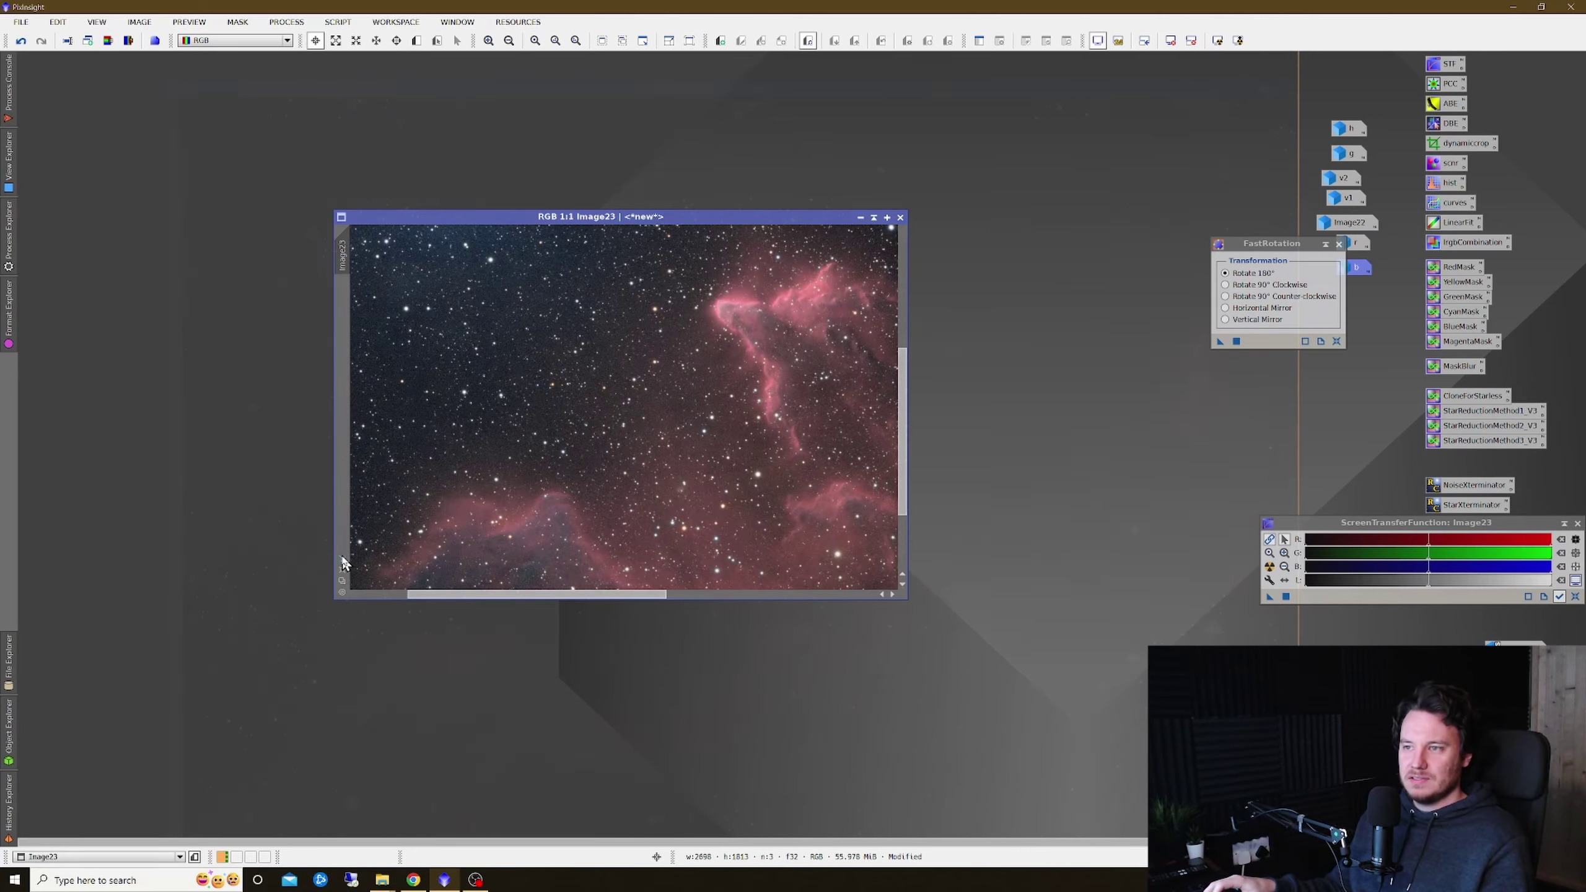
left_click(342, 561)
left_click_drag(827, 95, 707, 65)
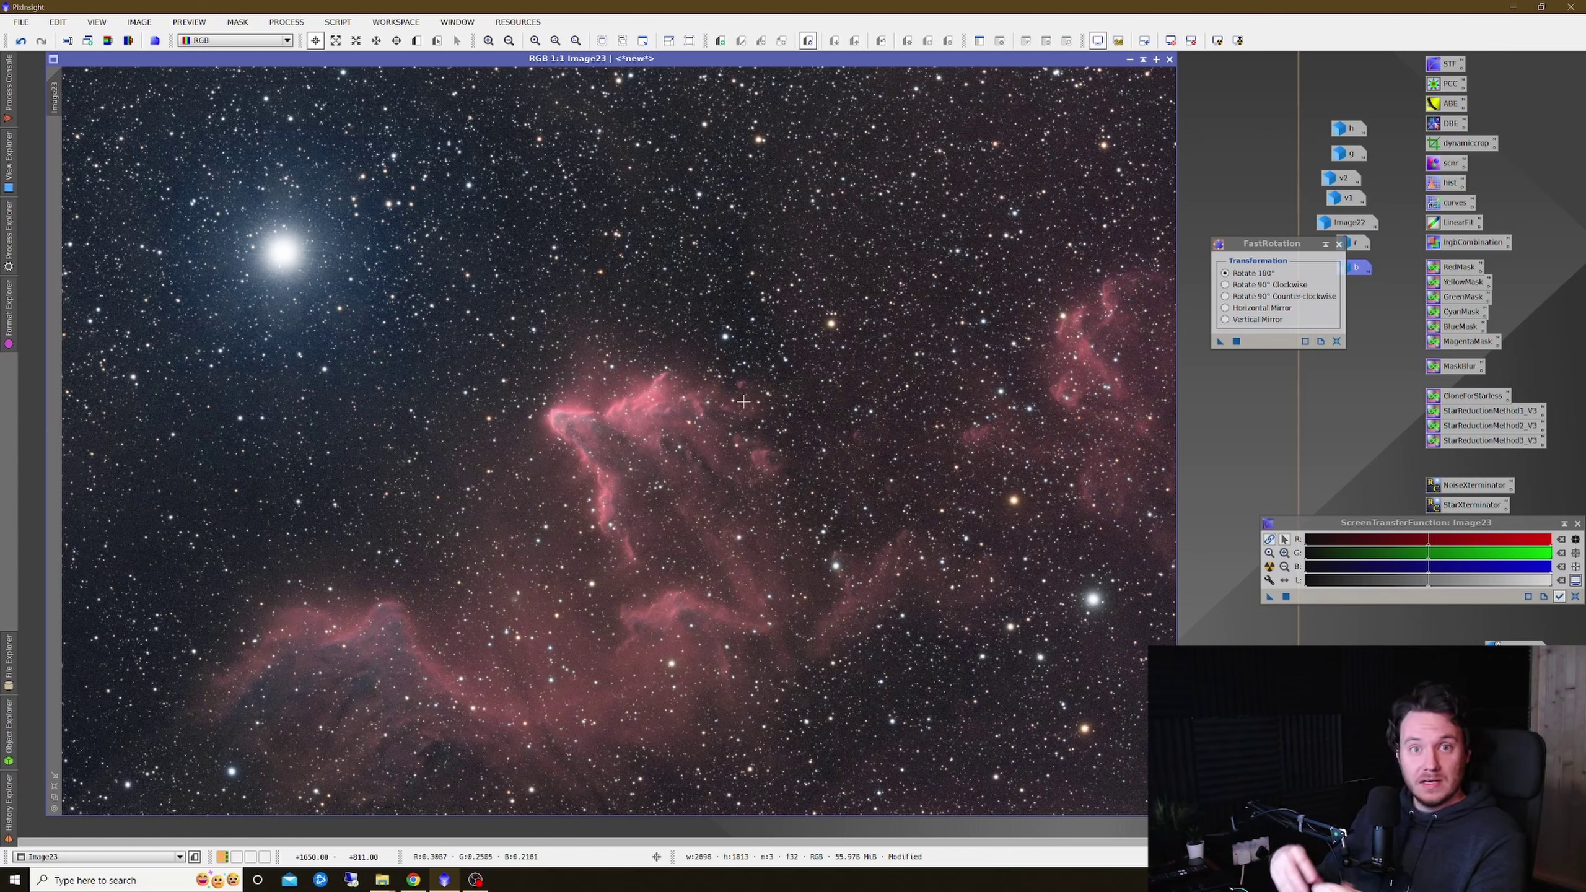
left_click(1339, 245)
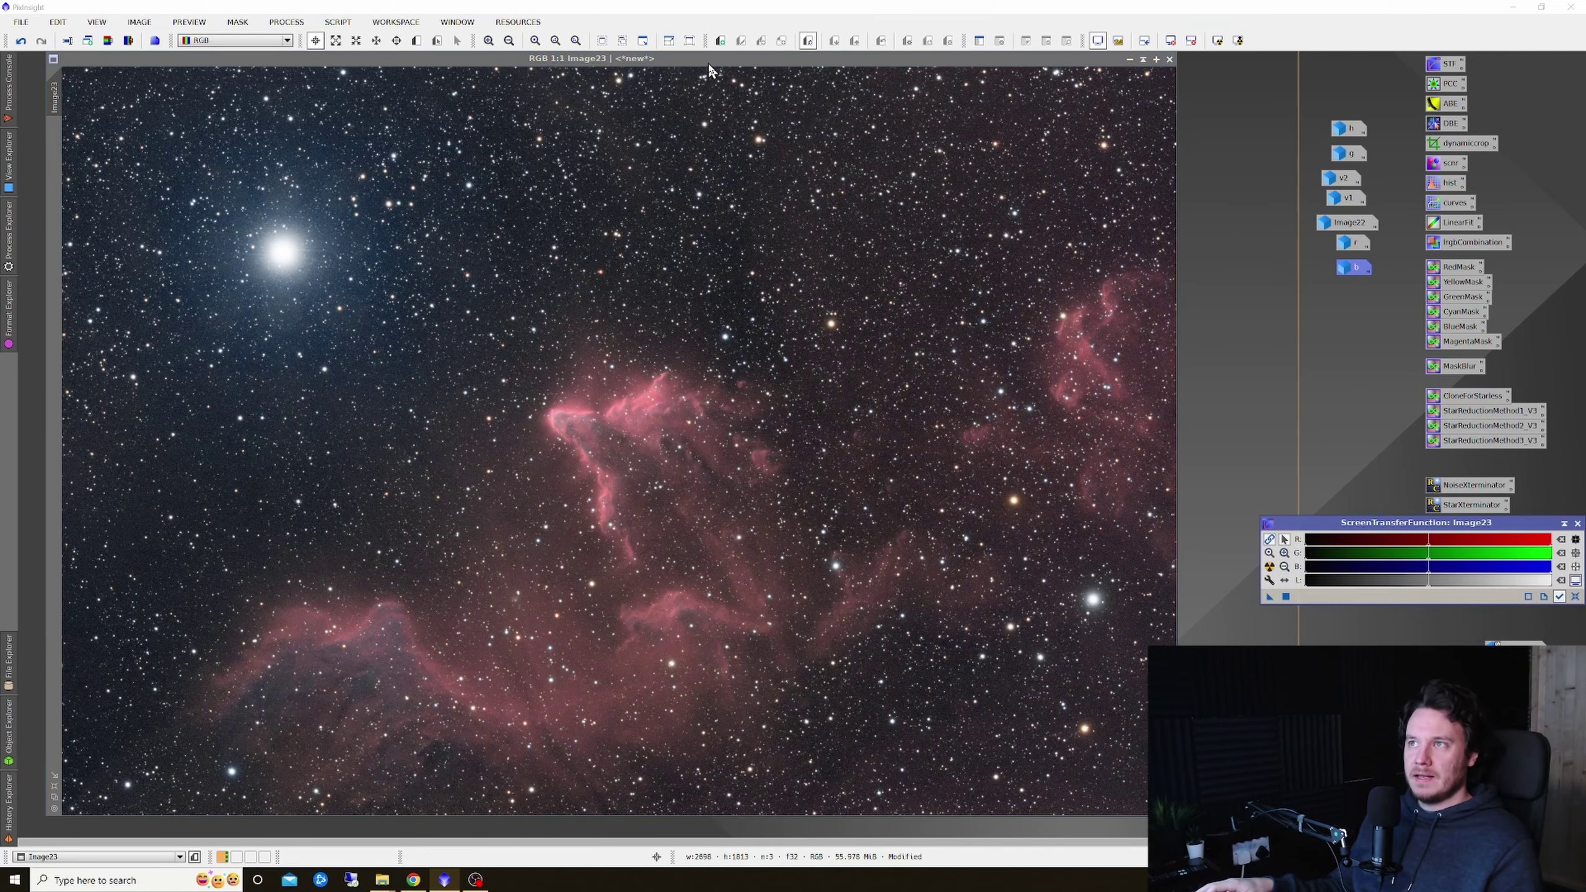
left_click_drag(714, 62, 687, 62)
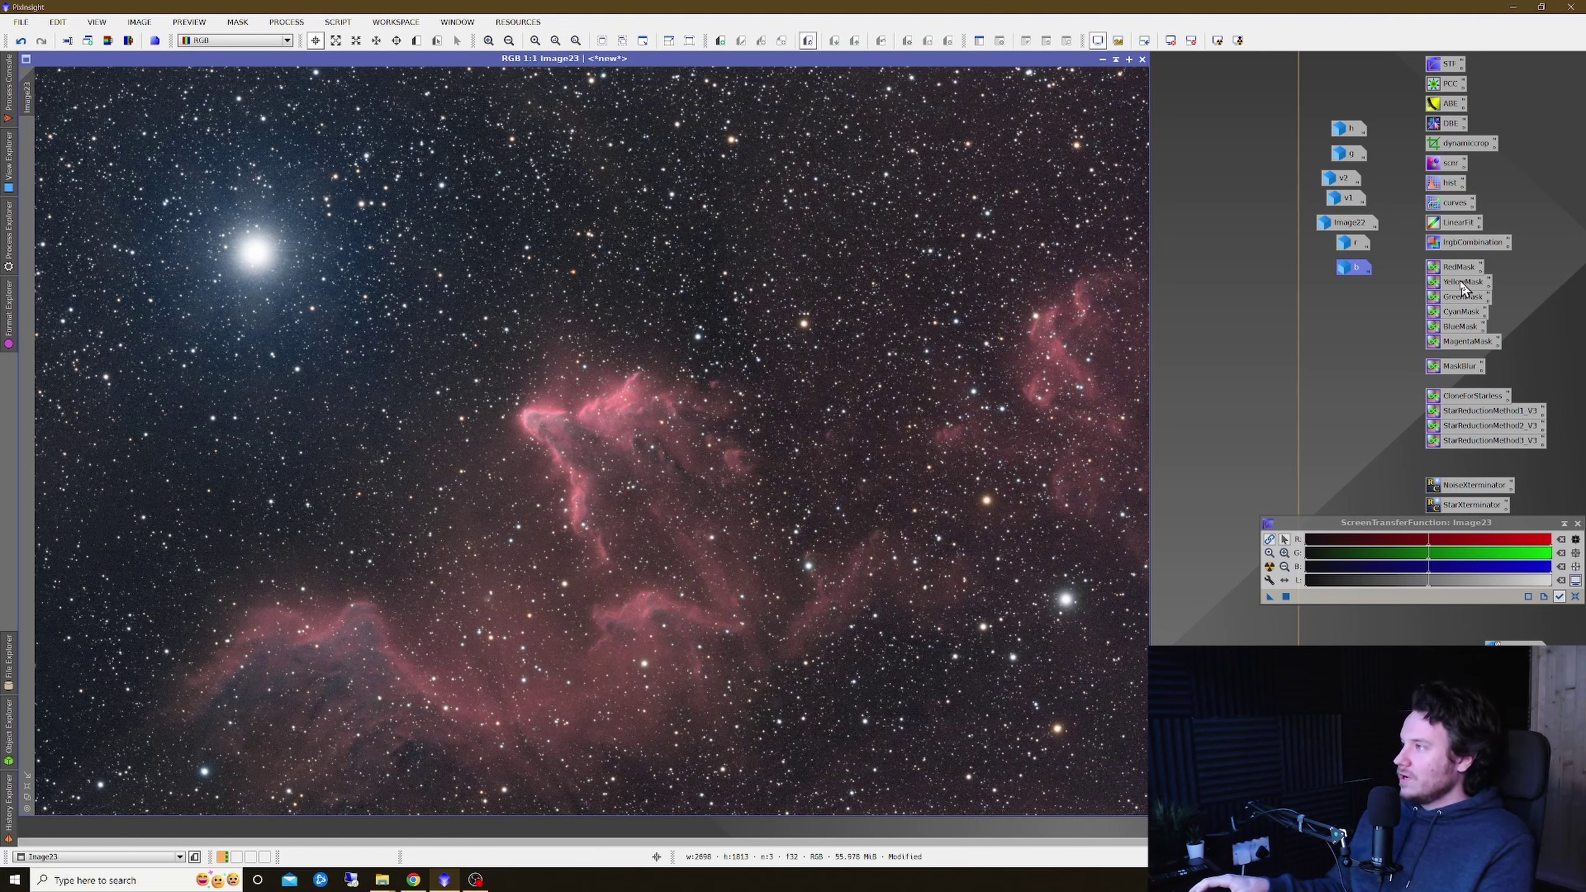
- Create a red mask from Image23 with the RedMask process and inspect it at 1:1 over the nebula
left_click_drag(1459, 267, 740, 273)
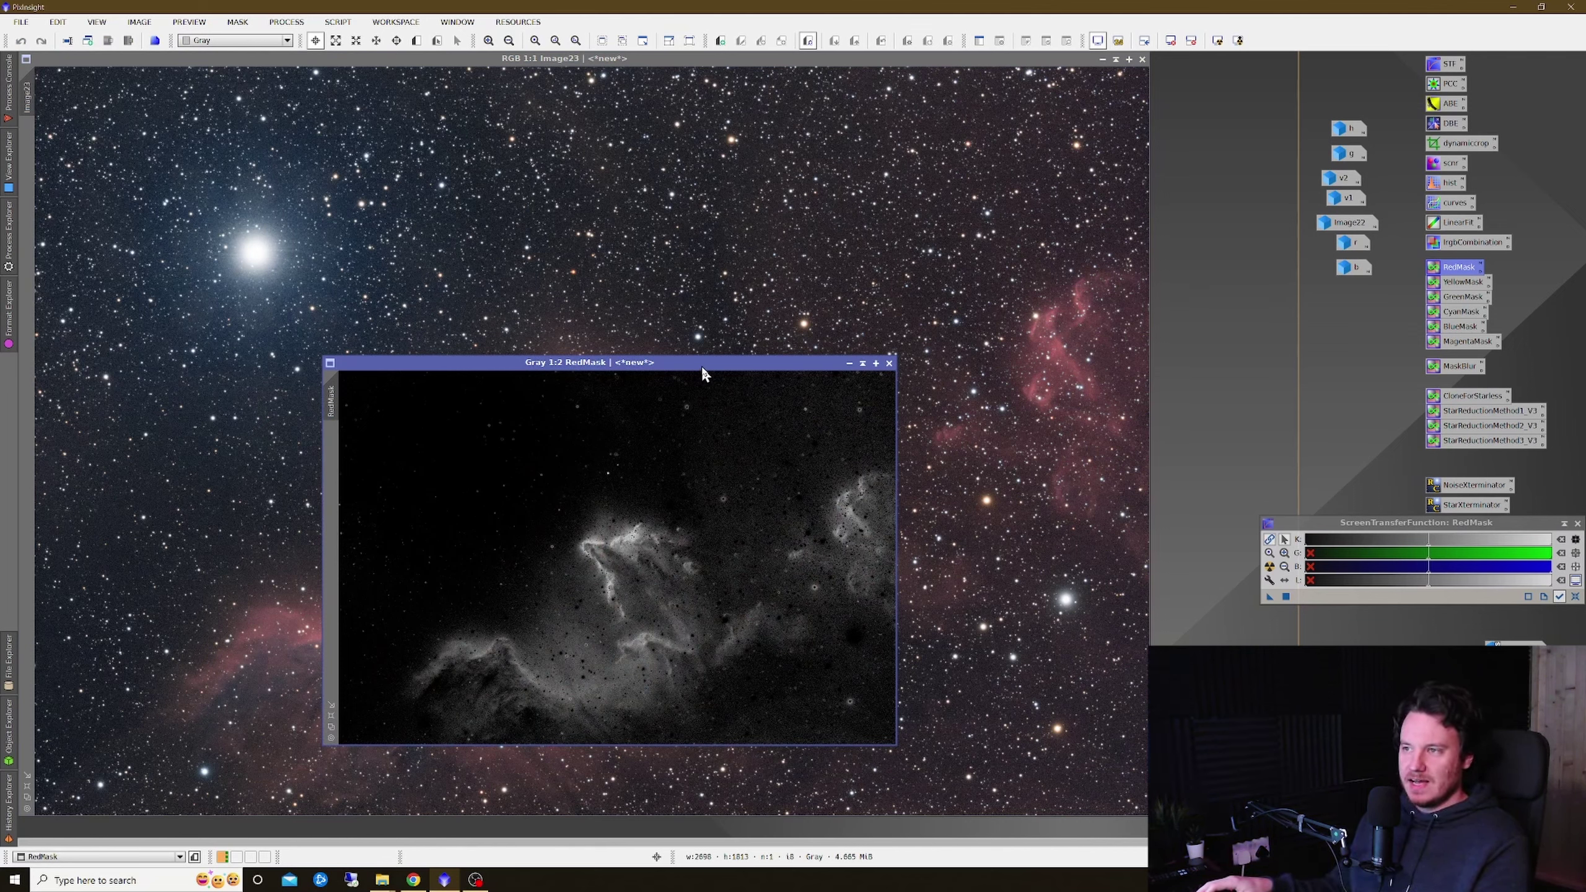
left_click_drag(702, 364, 749, 231)
scroll(557, 396, "up", 2)
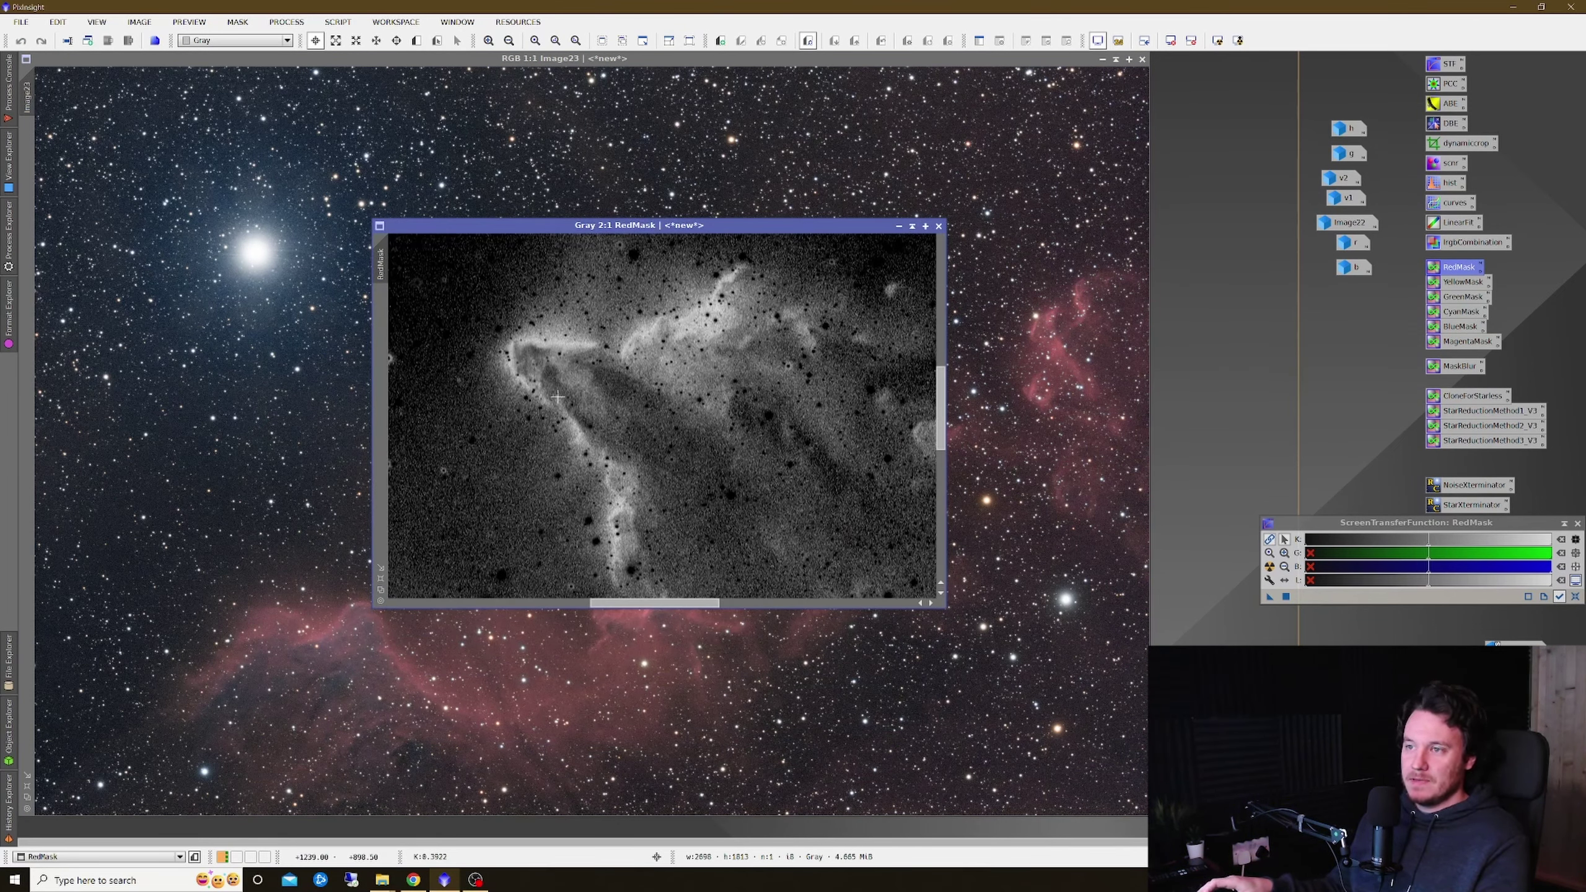
scroll(599, 393, "down", 1)
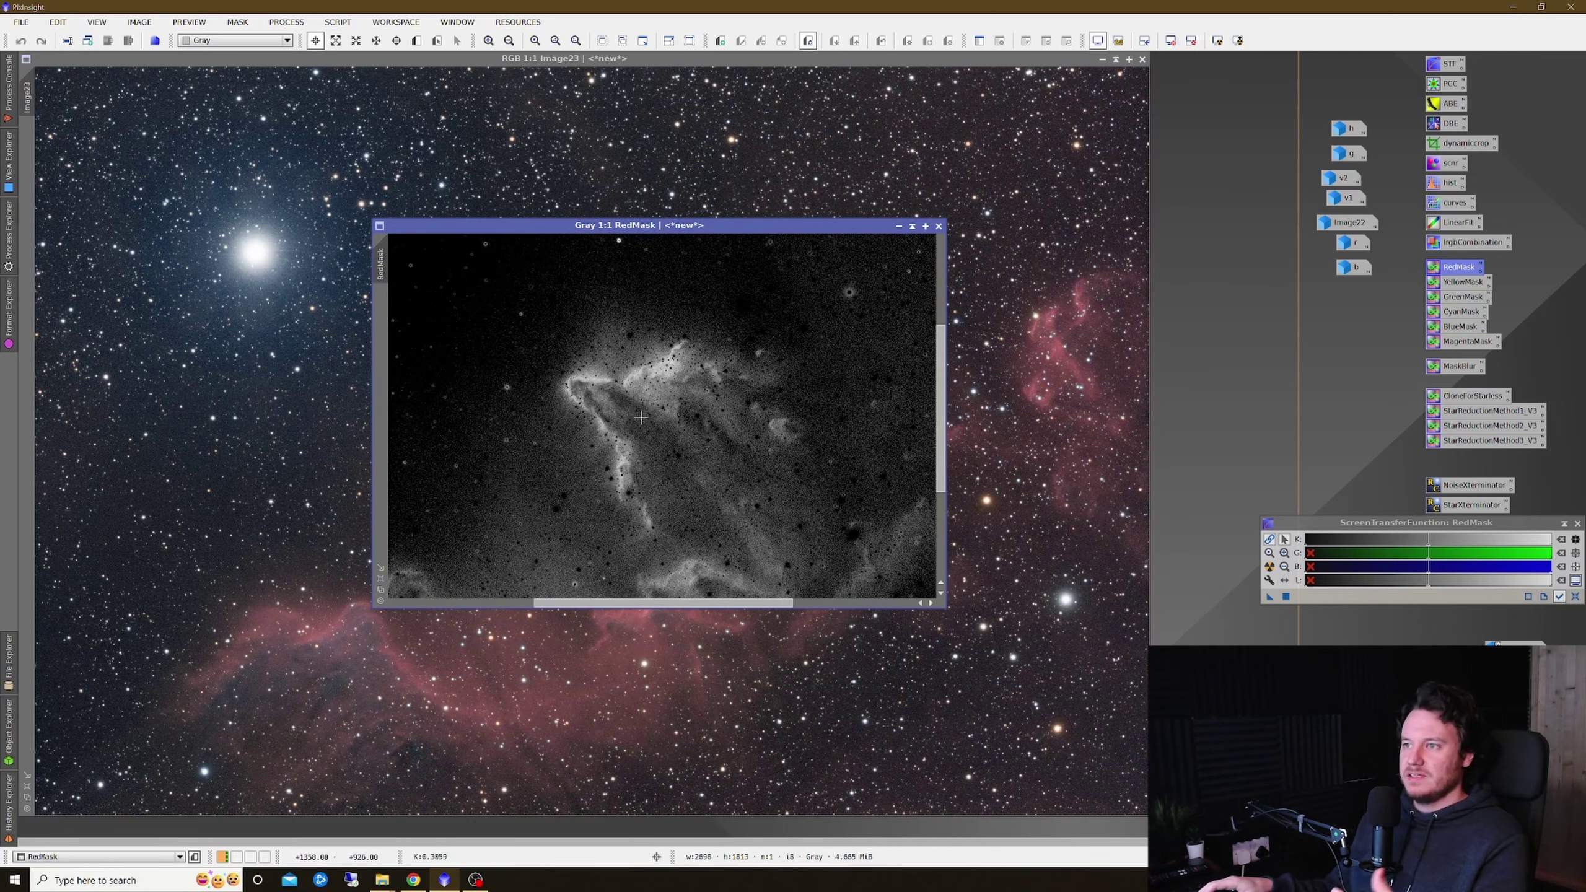
- Soften the RedMask image by applying the MaskBlur process three times, checking the nebula detail
left_click_drag(1437, 366, 499, 370)
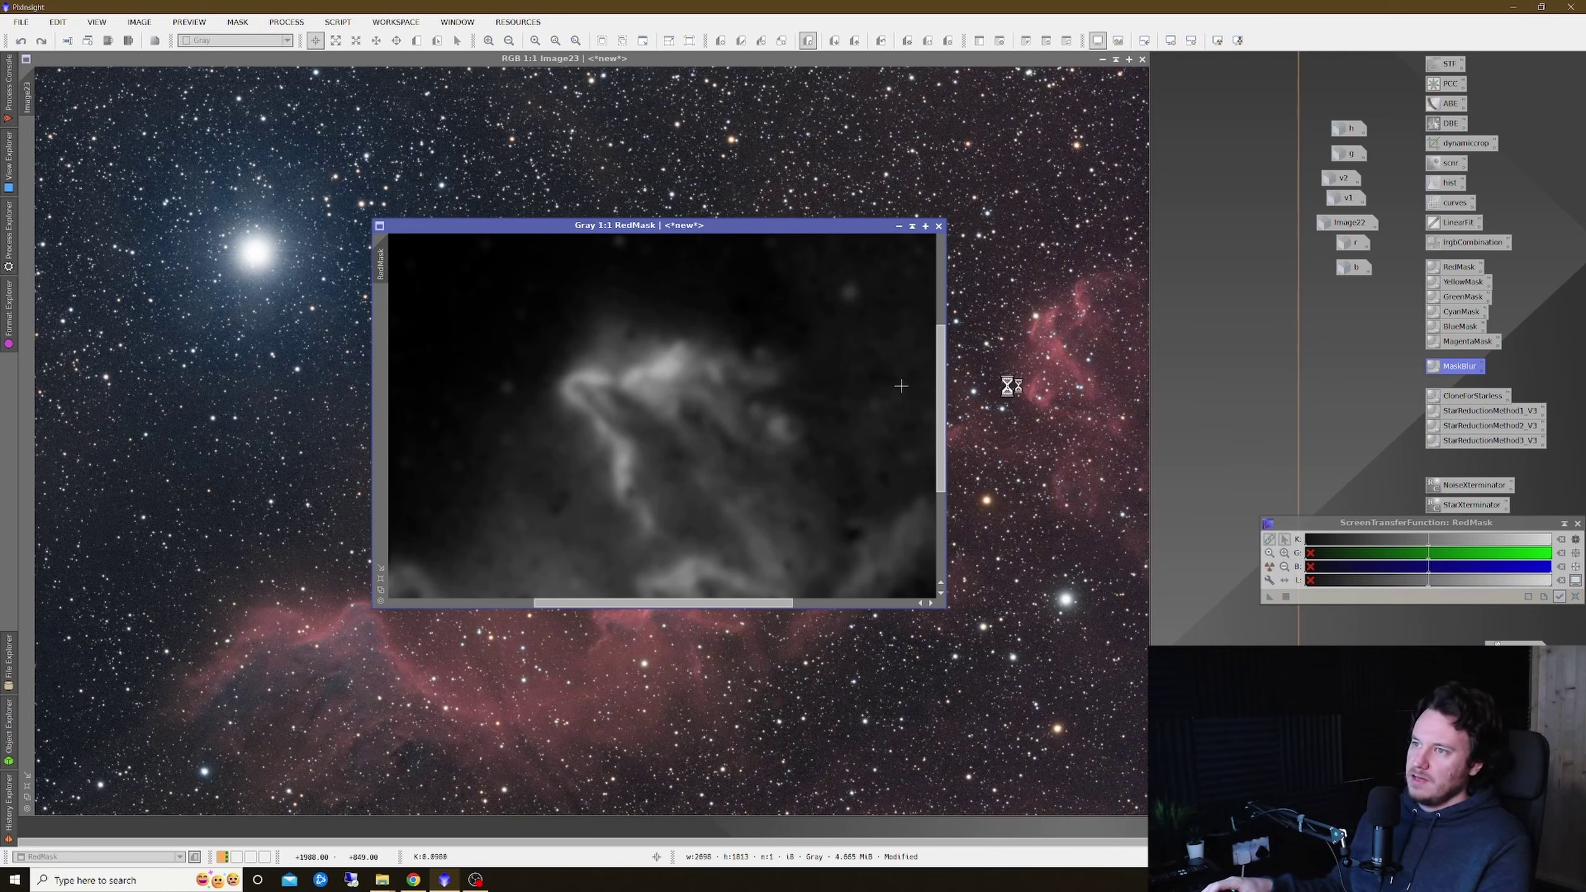
left_click_drag(1456, 371, 706, 404)
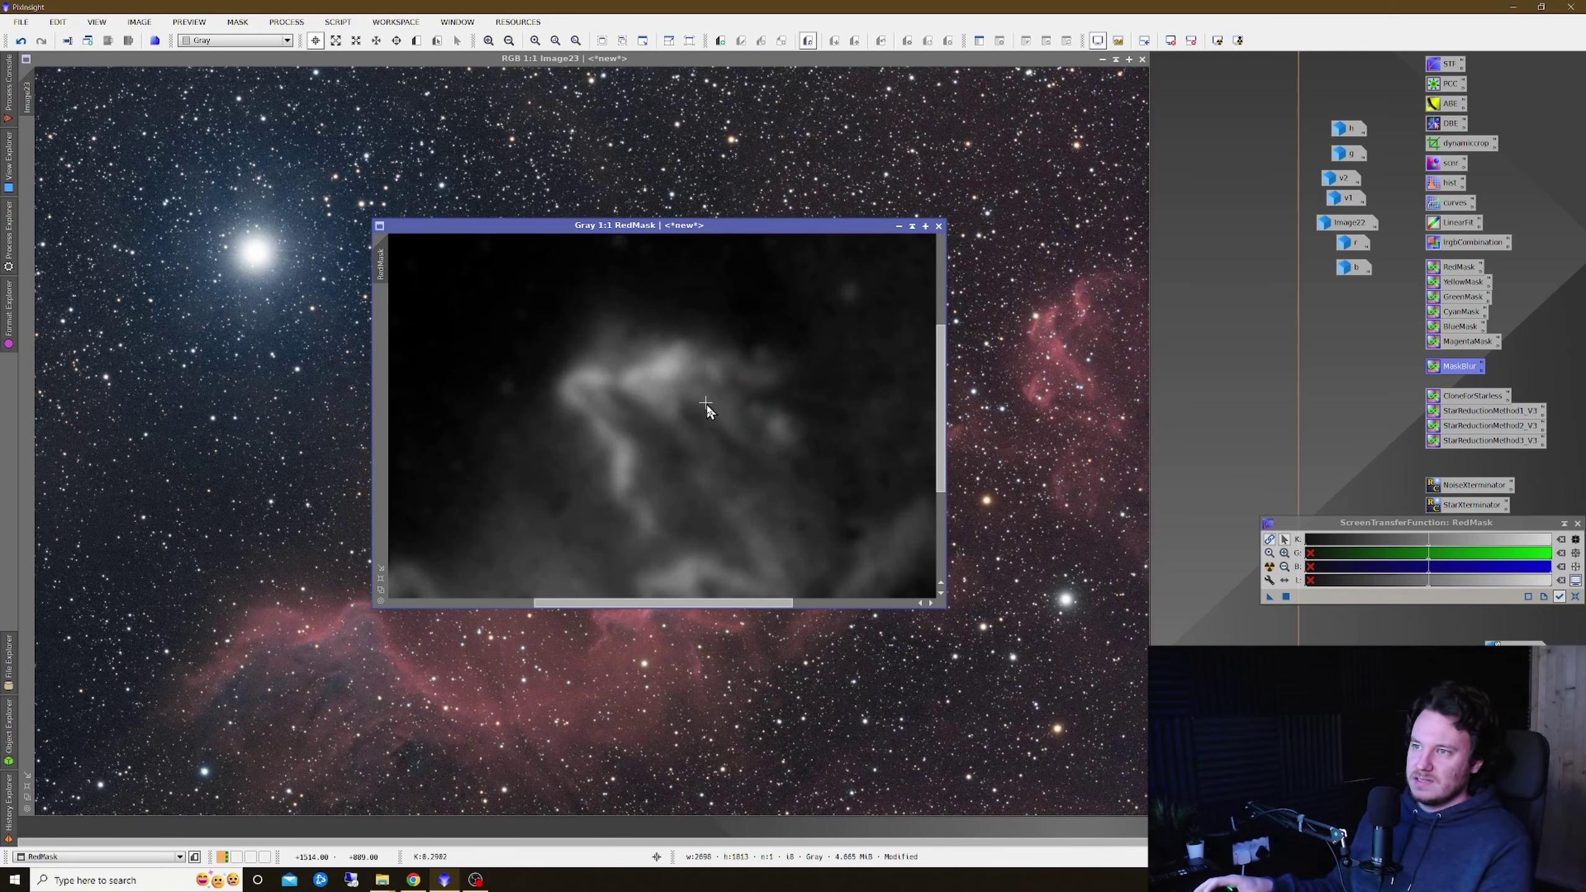
scroll(634, 396, "down", 3)
scroll(649, 393, "up", 1)
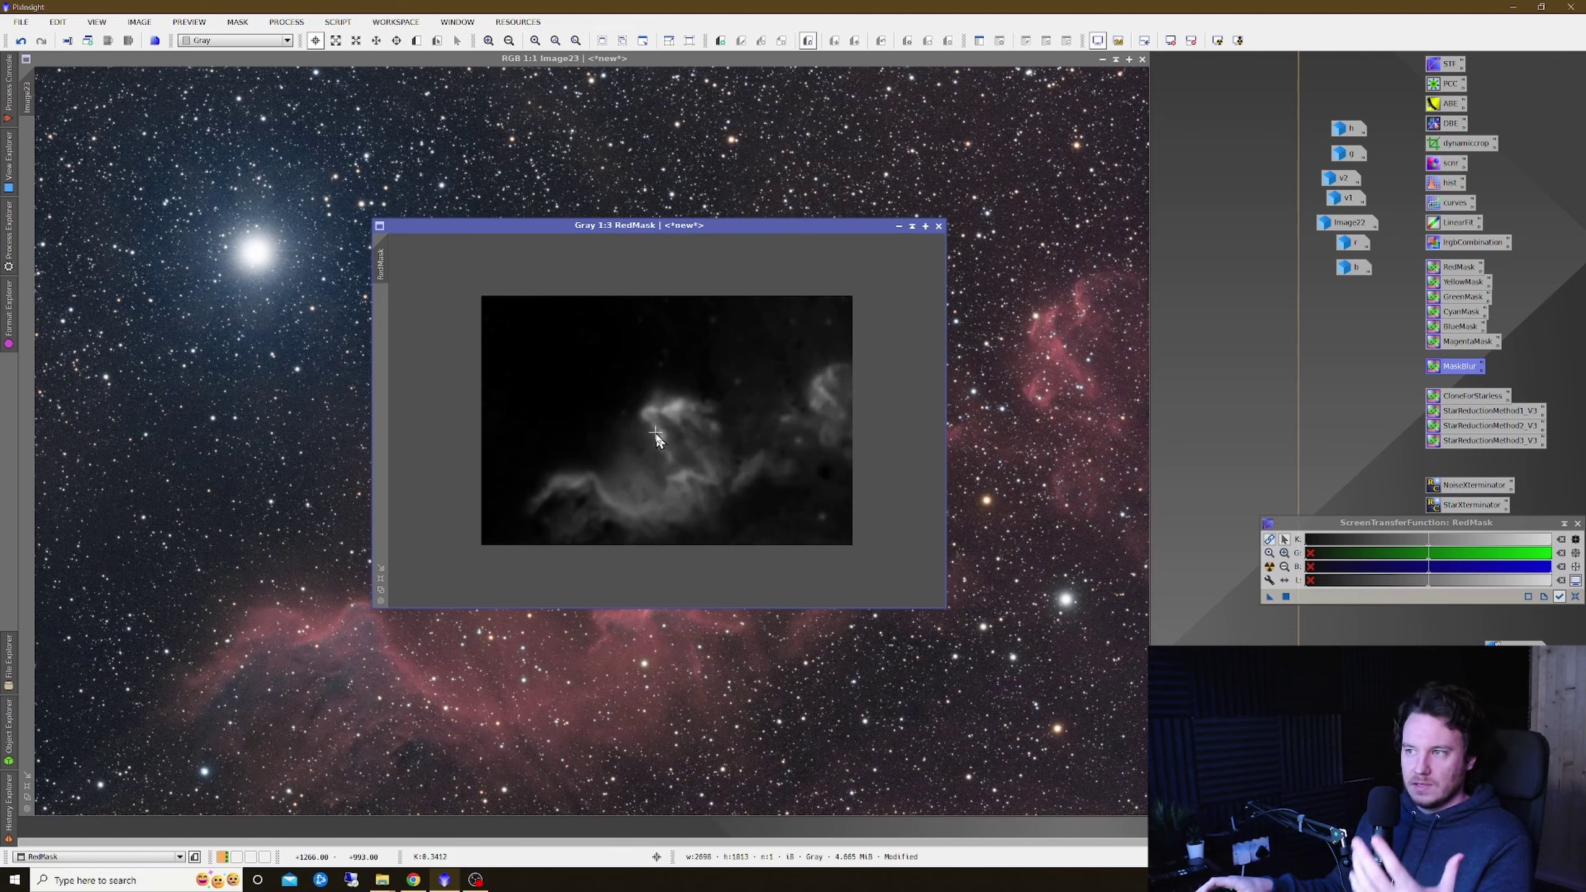
left_click_drag(1459, 362, 588, 460)
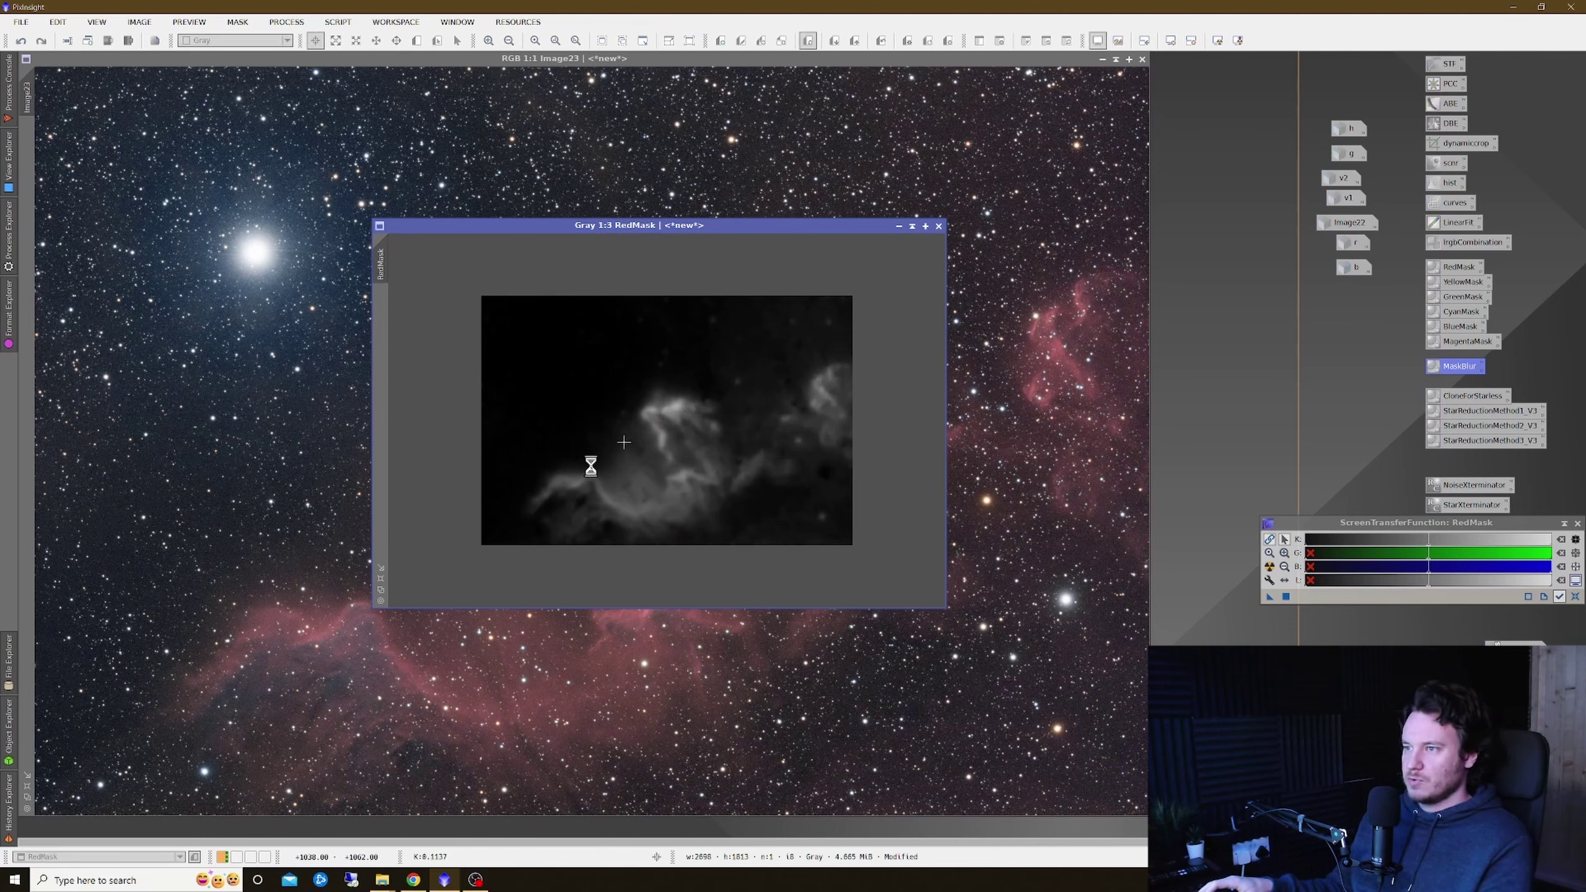
scroll(671, 440, "up", 3)
scroll(587, 424, "down", 1)
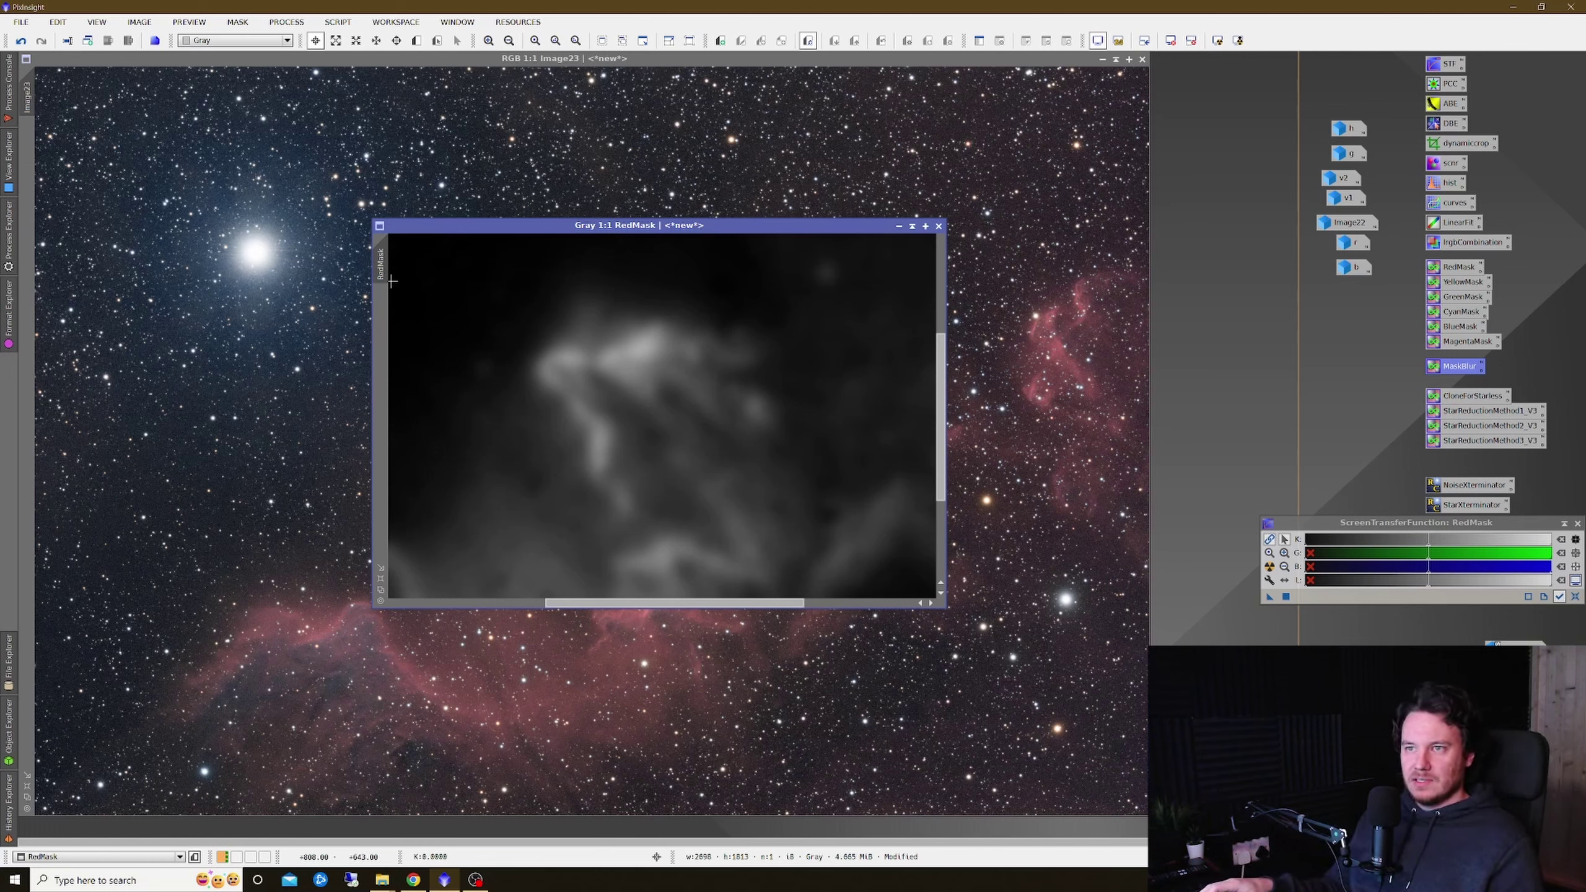
- Apply RedMask as the mask of Image23 and bring Image23 to the front
left_click_drag(367, 257, 33, 153)
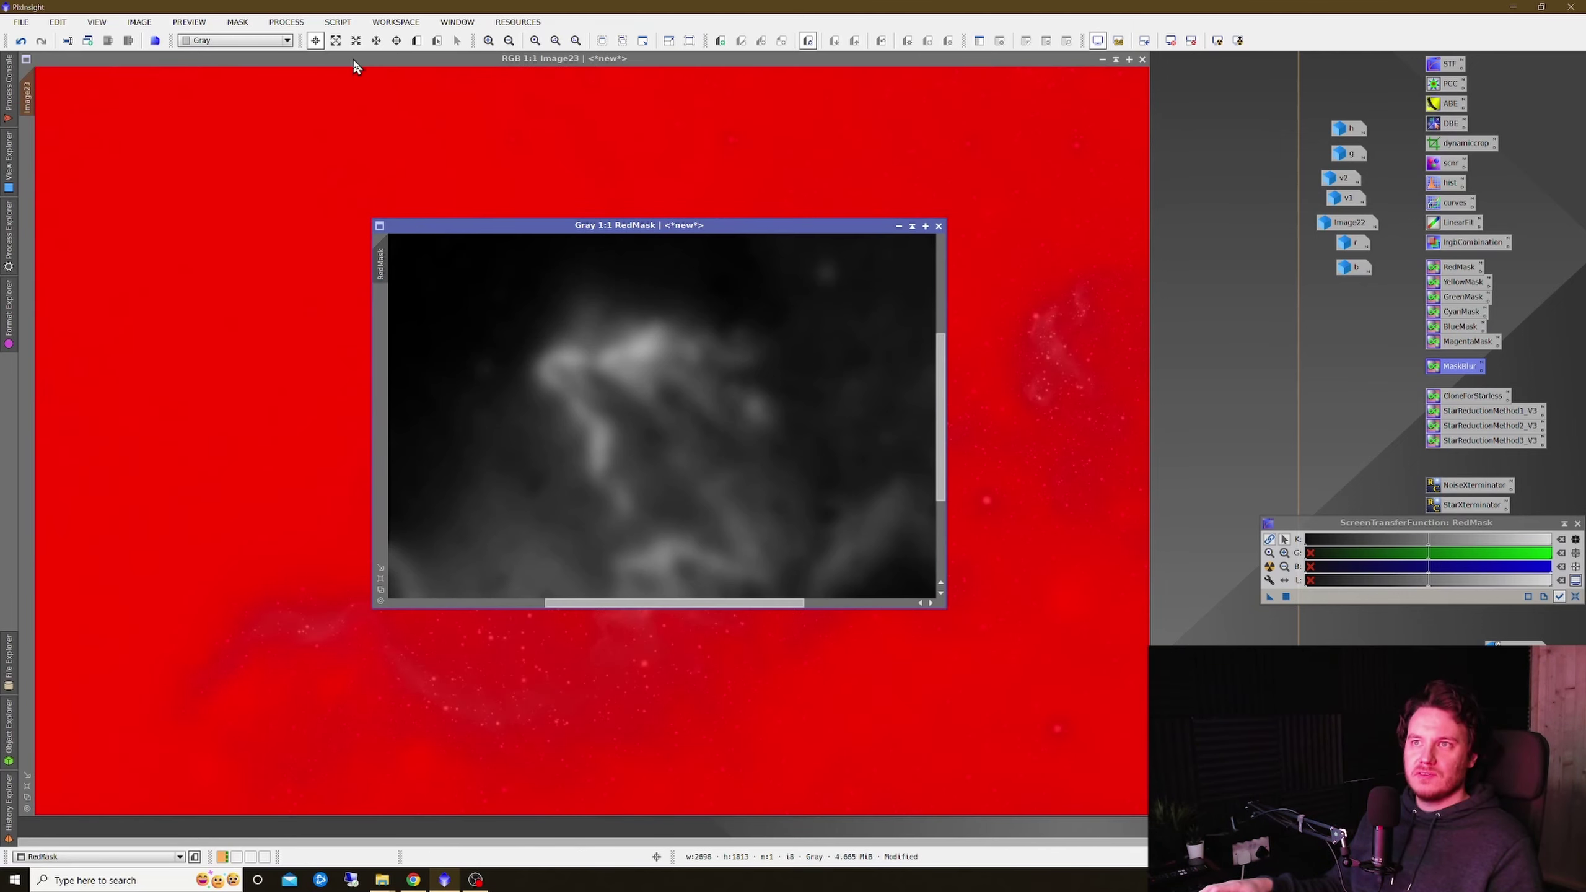
left_click(361, 71)
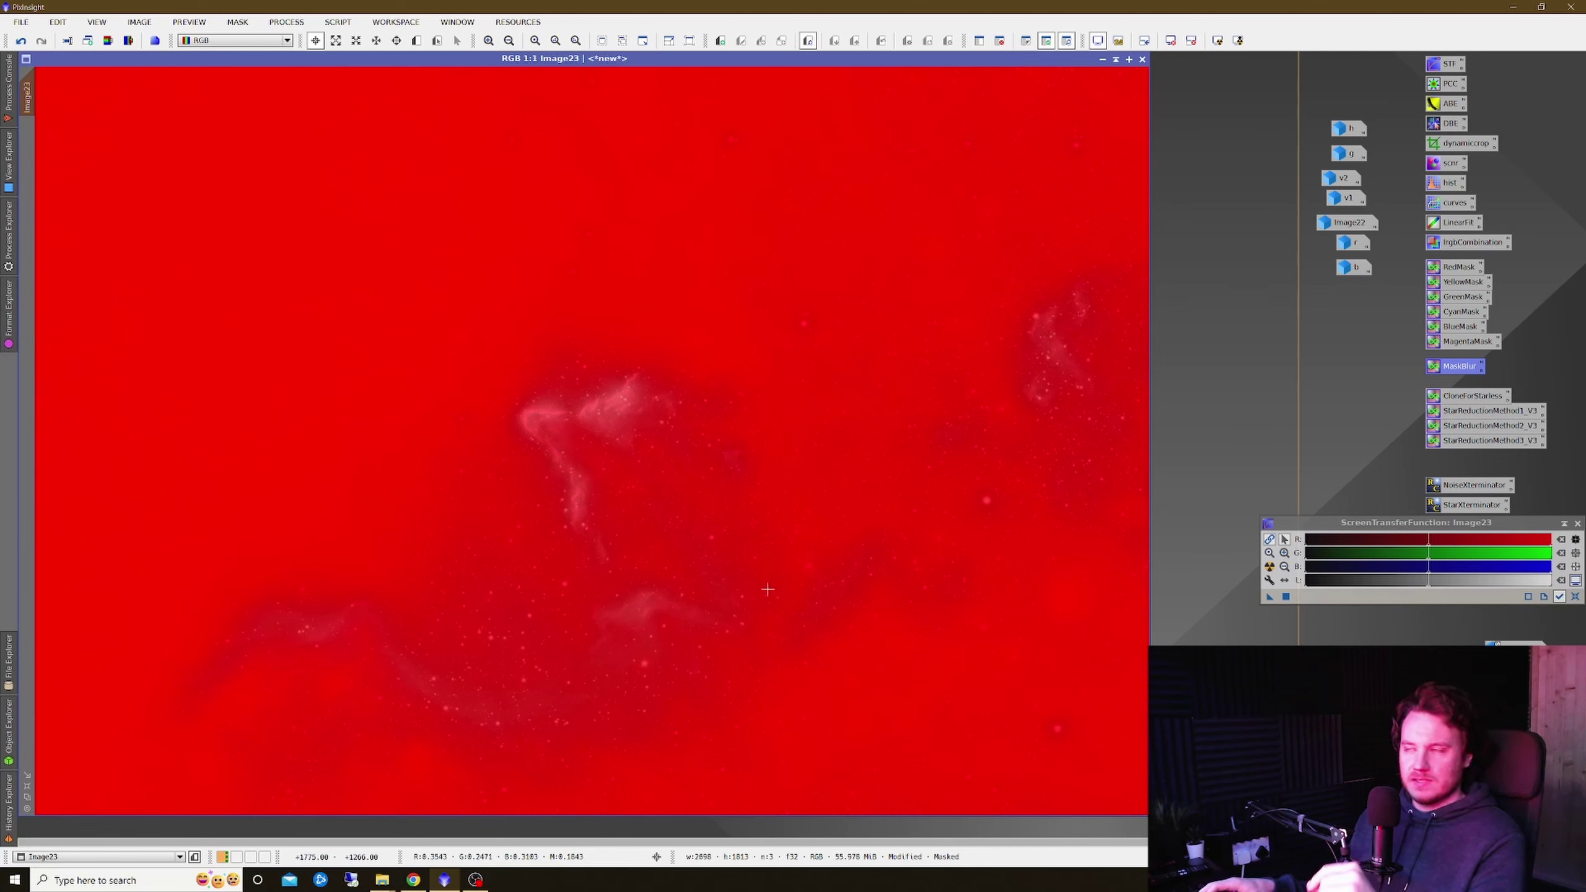
- Open CurvesTransformation, place it beside the nebula and start its real-time preview on Image23
double_click(1453, 203)
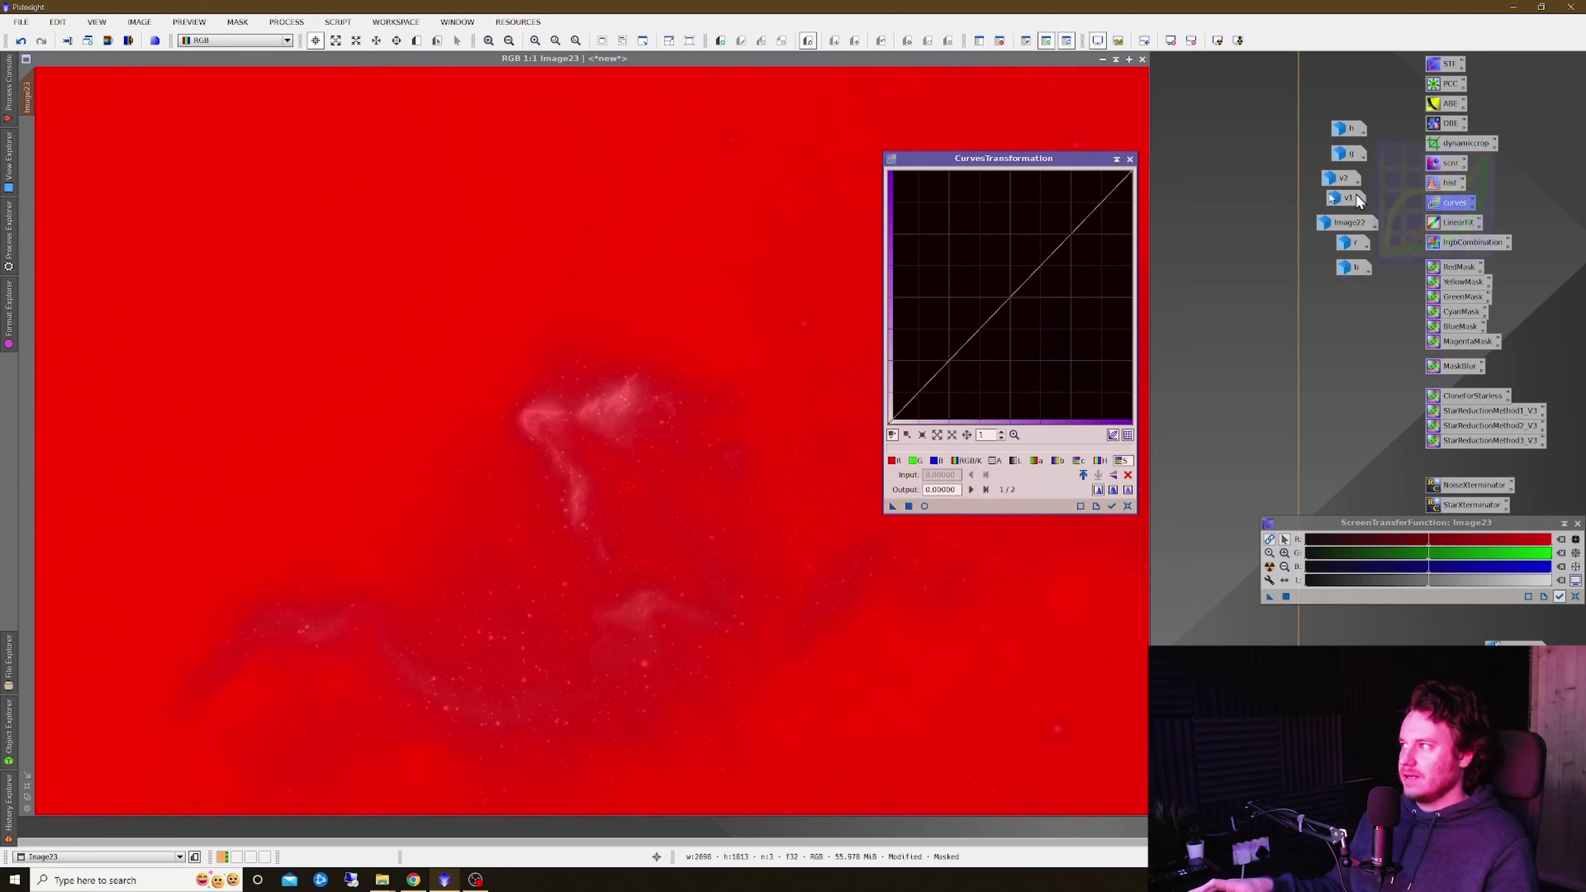
left_click_drag(1057, 159, 954, 223)
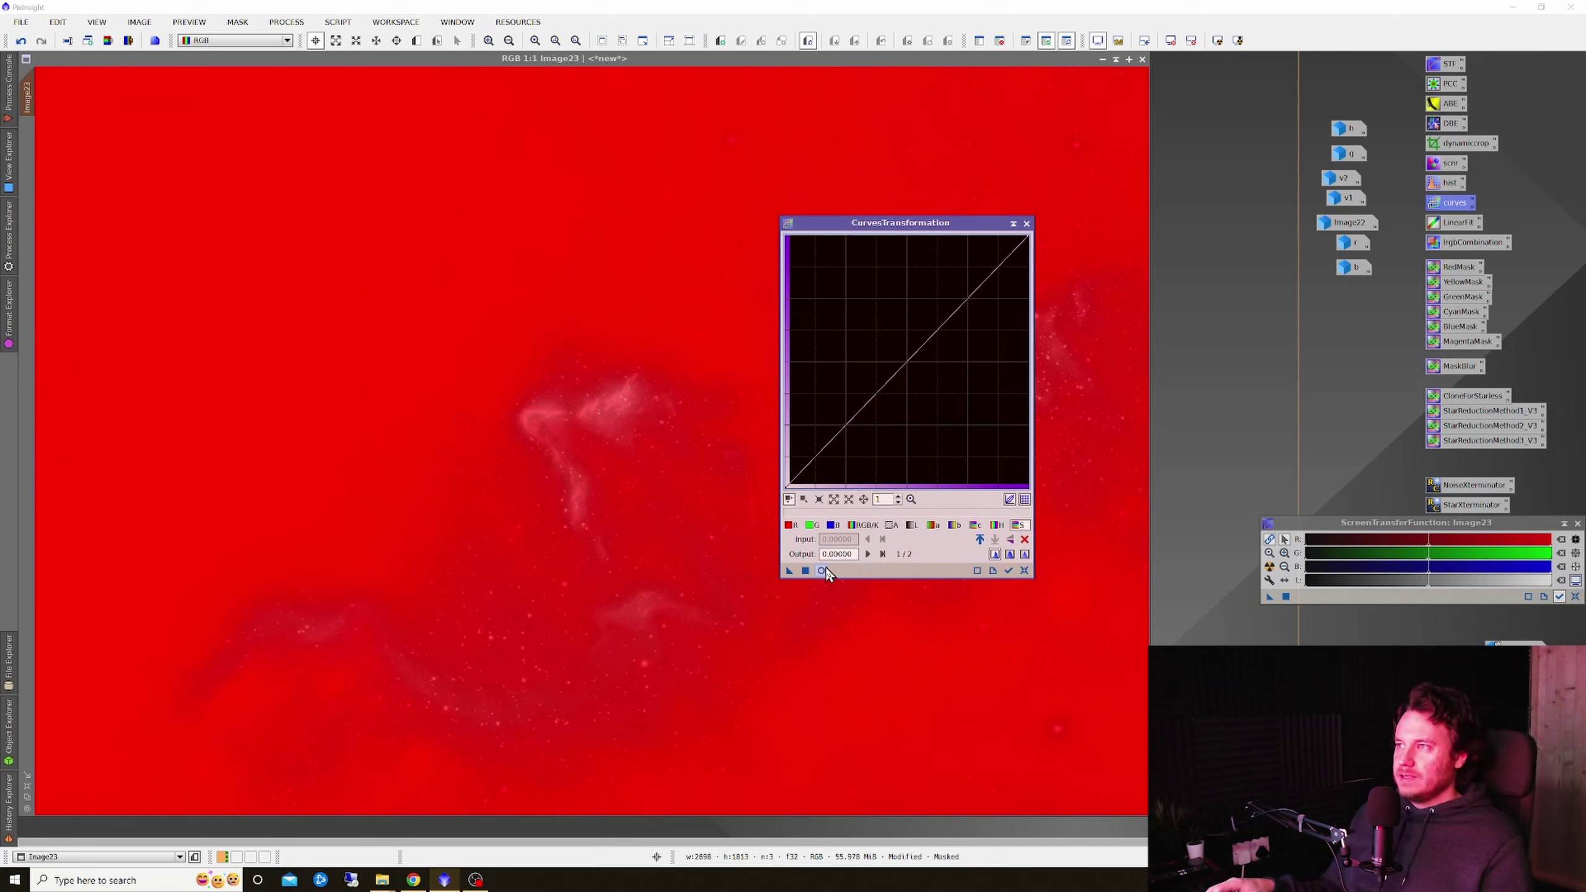
left_click_drag(920, 230, 1175, 177)
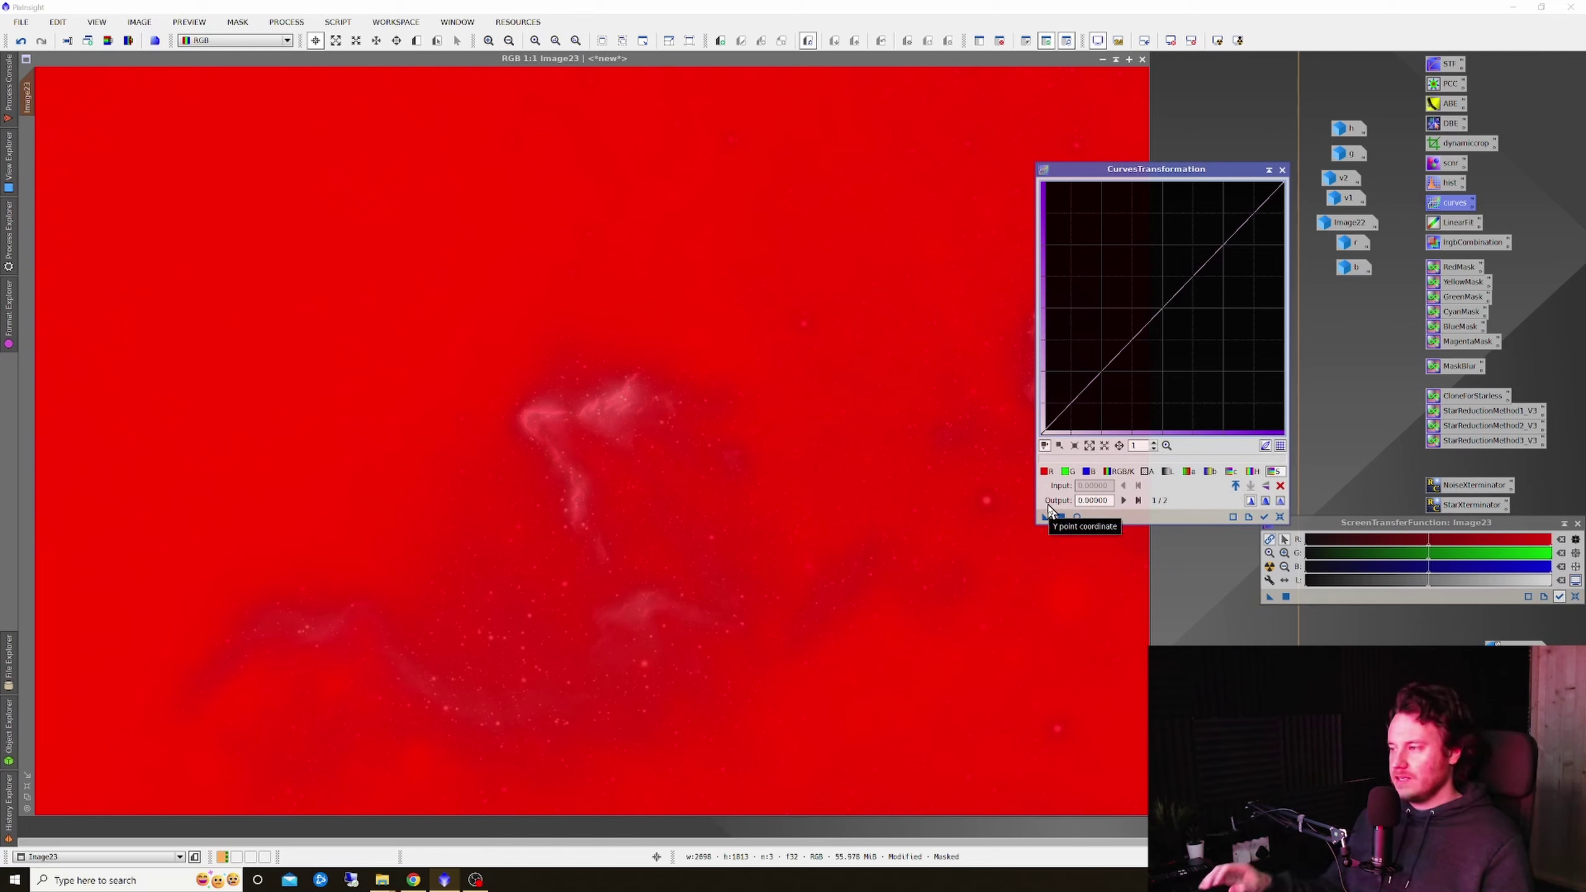
left_click(597, 61)
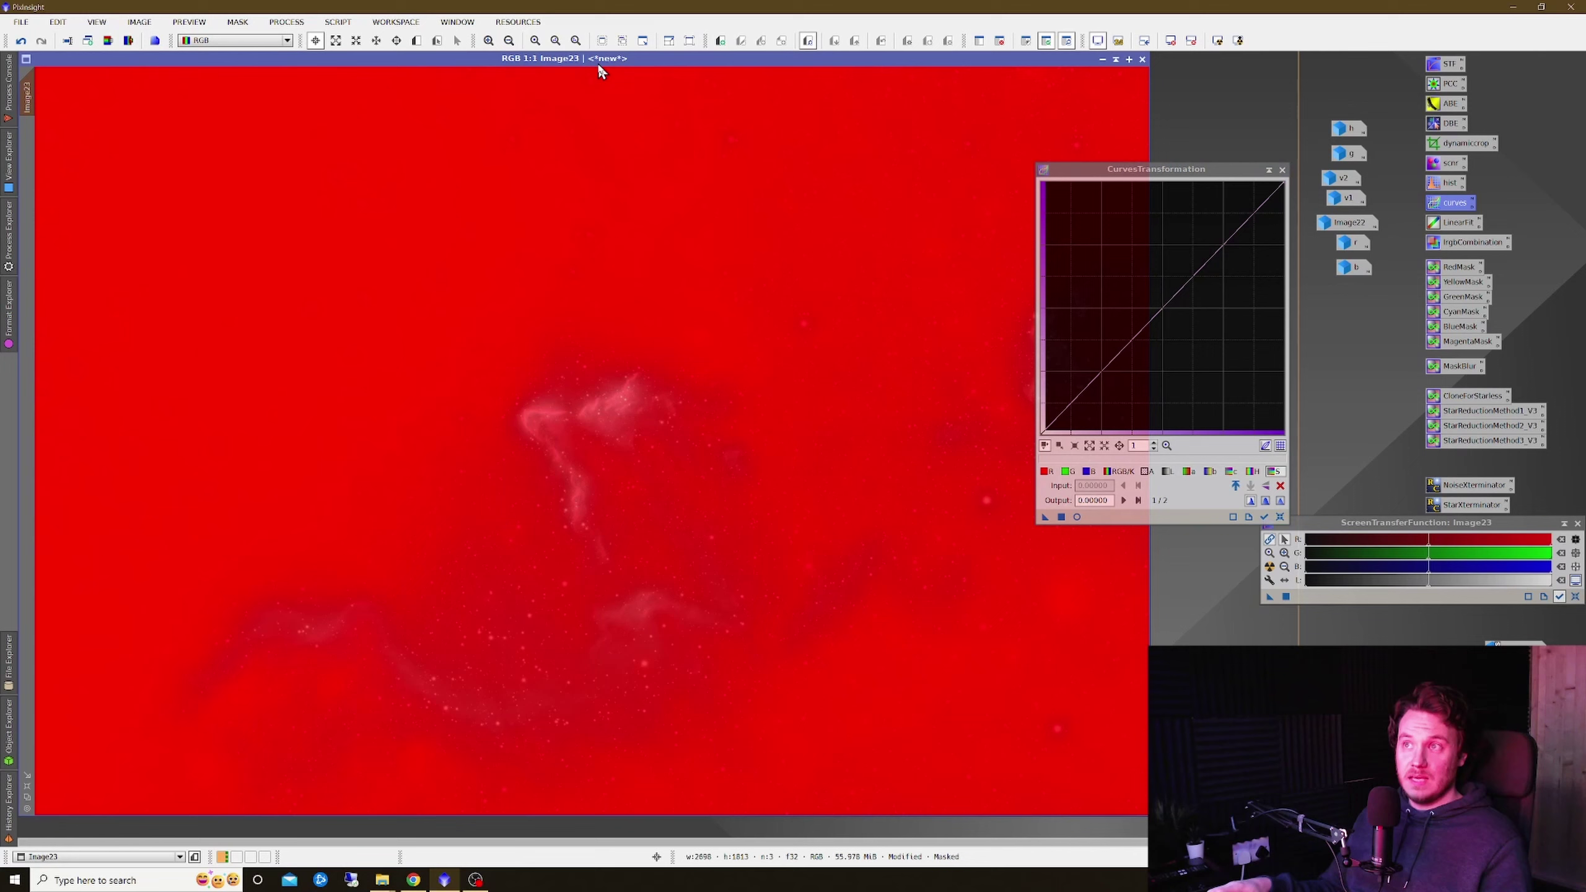
left_click(1077, 517)
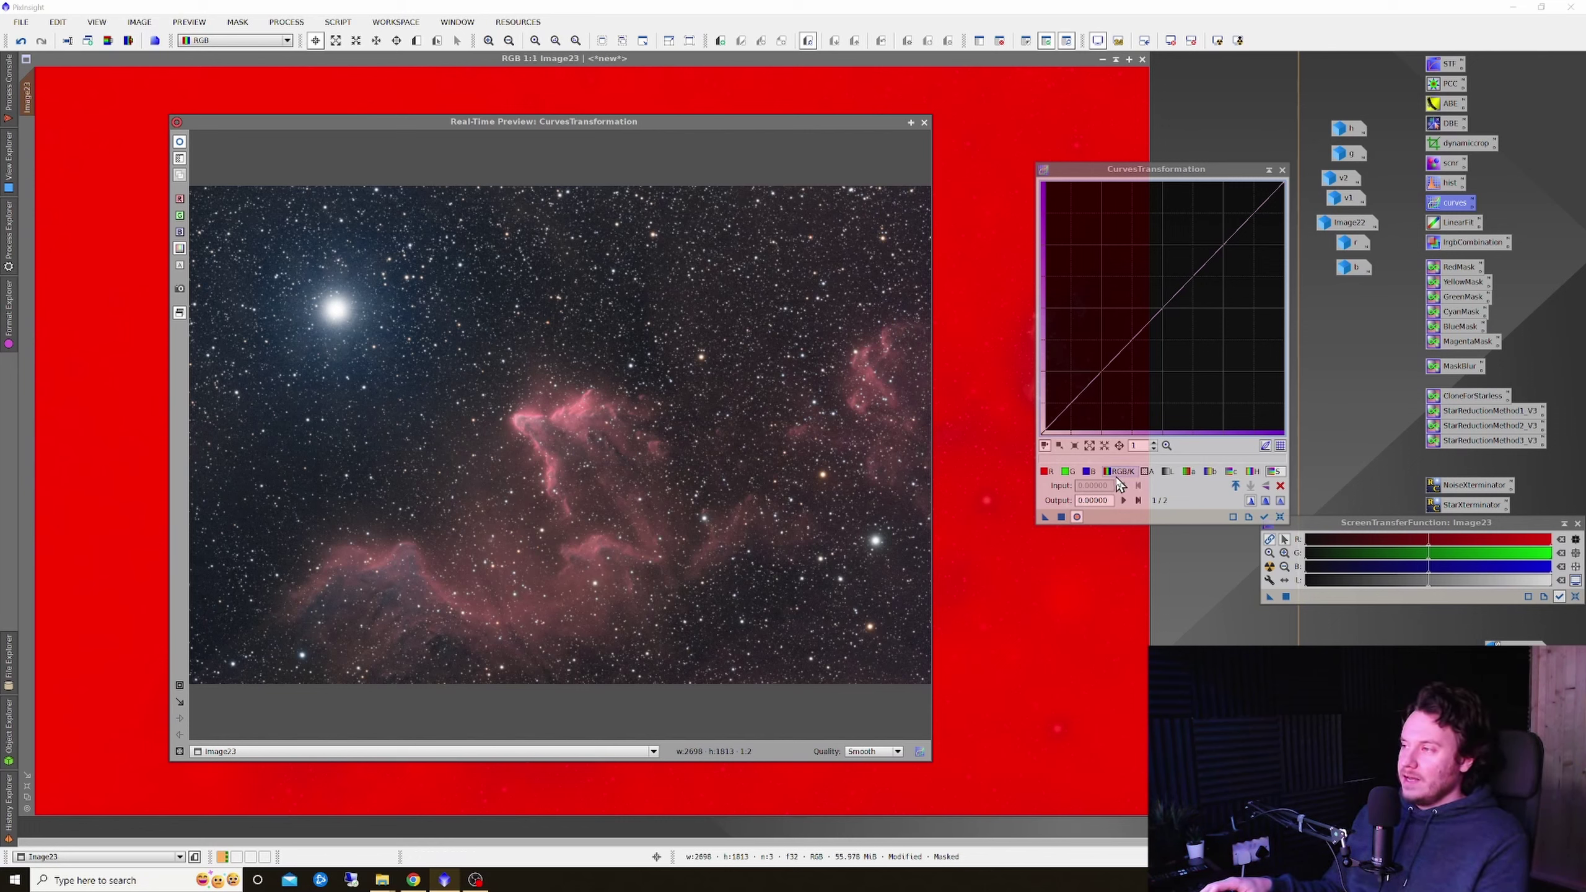
- Raise the red channel curve with a single point at input about 0.39 and output about 0.62, discarding the first trial point
left_click(1045, 470)
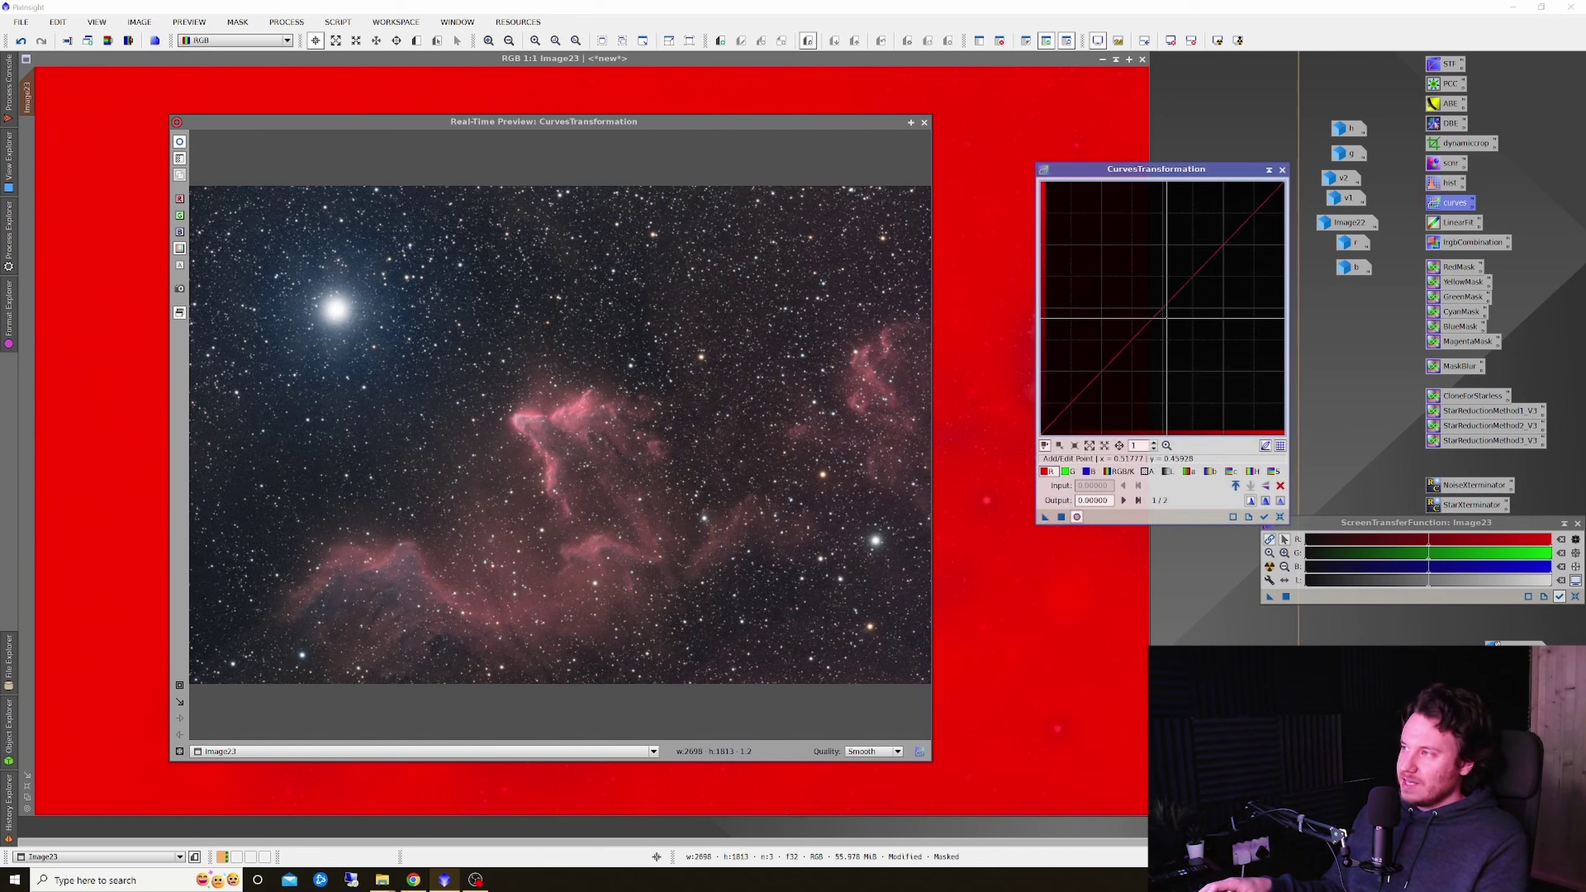
mouse_move(1166, 319)
left_mouse_down()
mouse_move(1127, 212)
mouse_move(1195, 358)
mouse_move(1130, 250)
mouse_move(1177, 350)
mouse_move(1138, 308)
left_mouse_up()
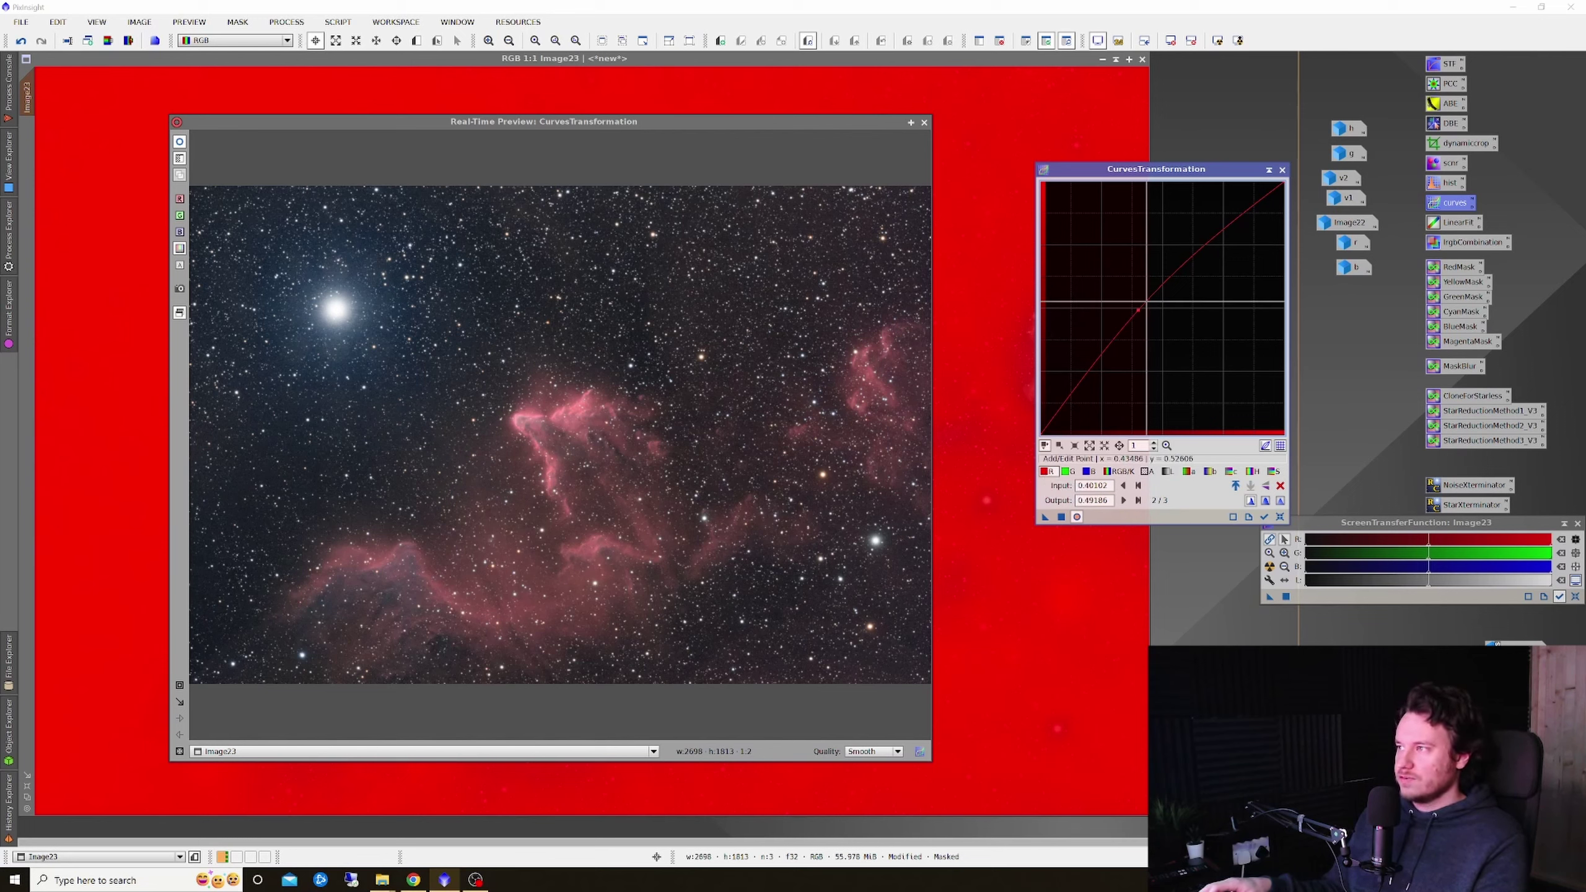
right_click(1139, 311)
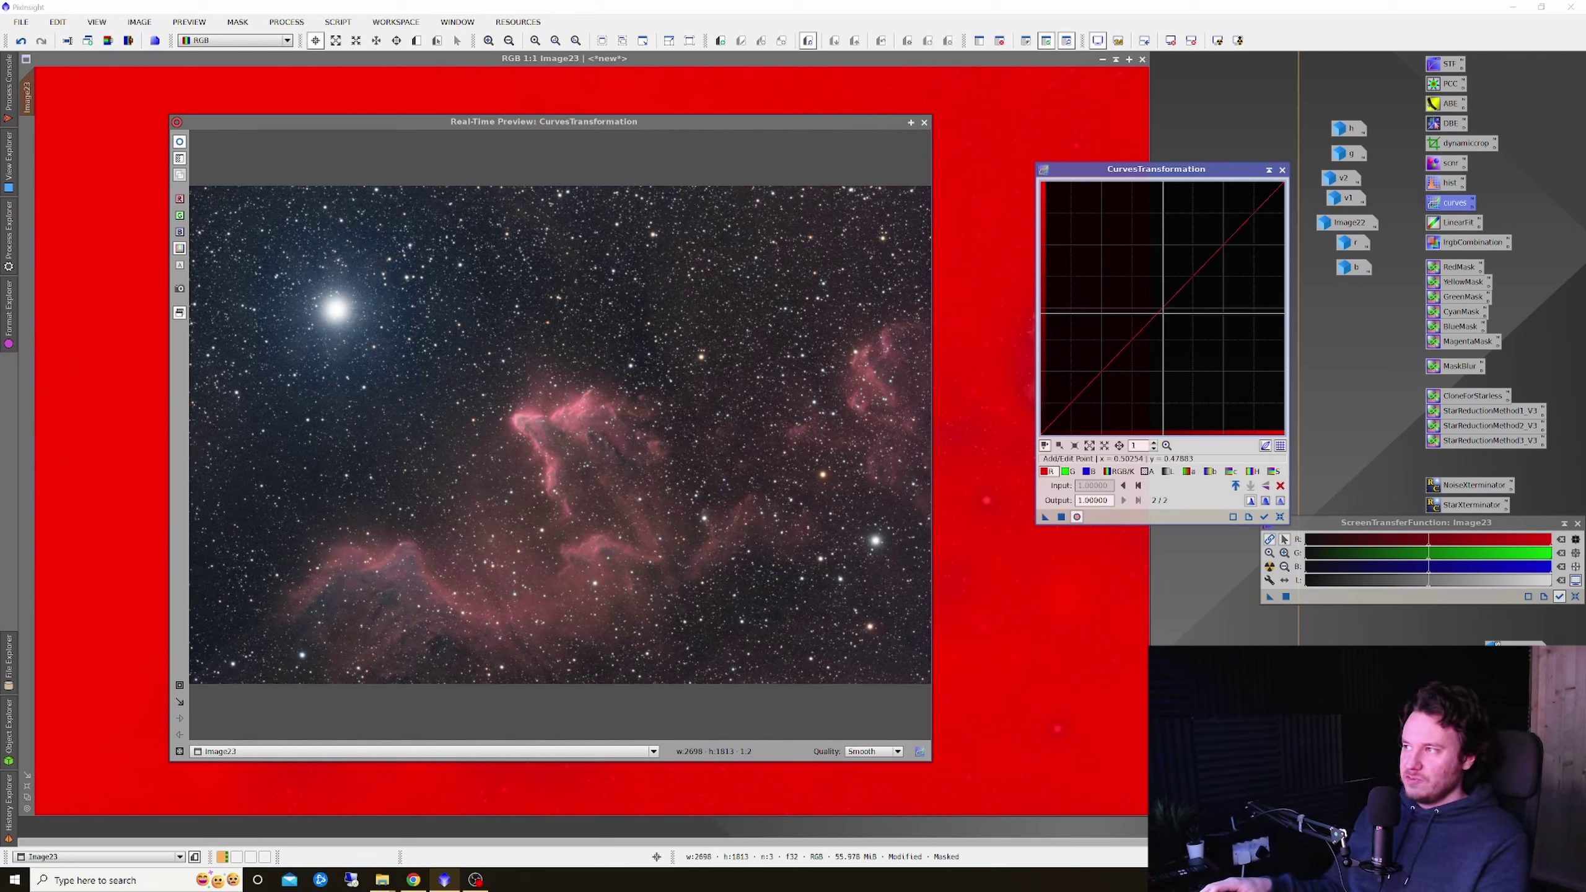
left_click(1161, 306)
left_click_drag(1160, 306, 1133, 275)
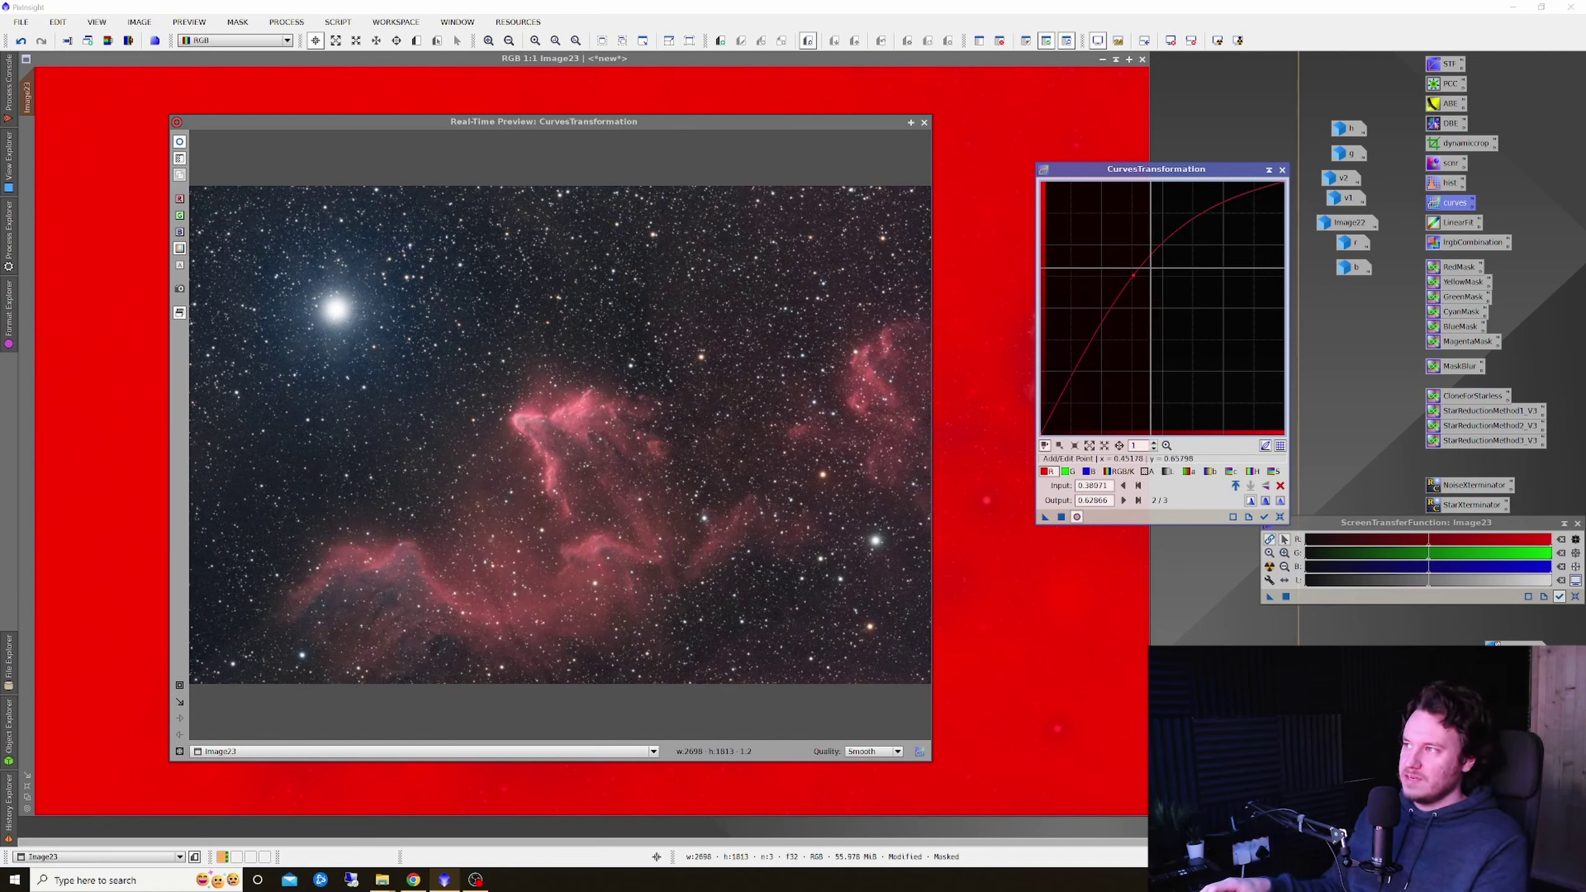
- Refine the red curve point to input about 0.36, output about 0.64, and lower the green and blue curves, blue at about 0.56 to 0.43
left_click_drag(1133, 275, 1132, 269)
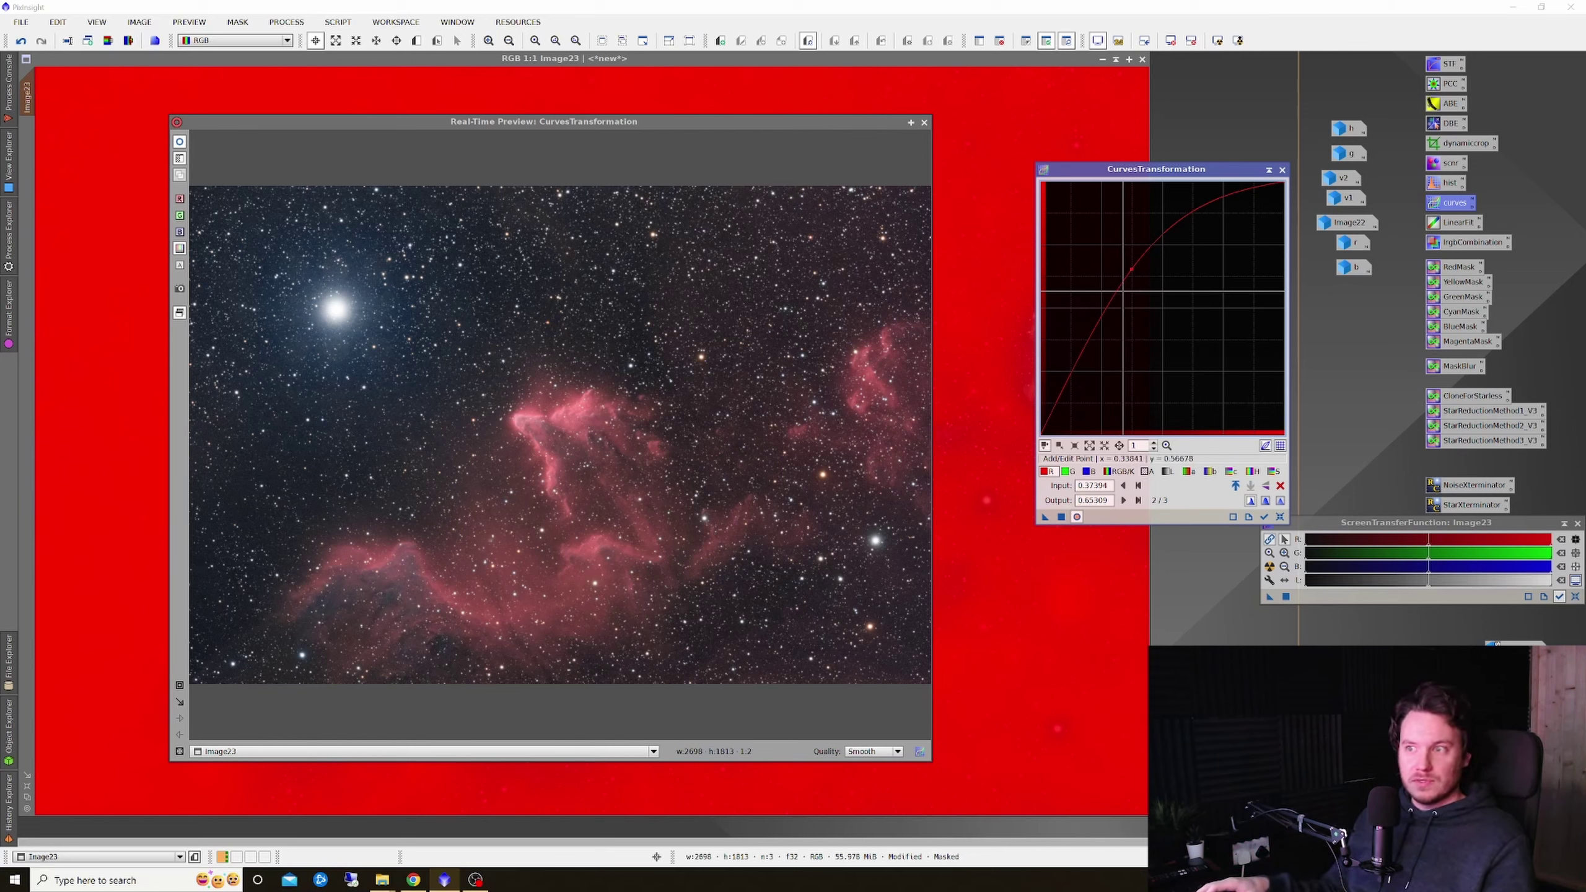
left_click_drag(1132, 270, 1129, 274)
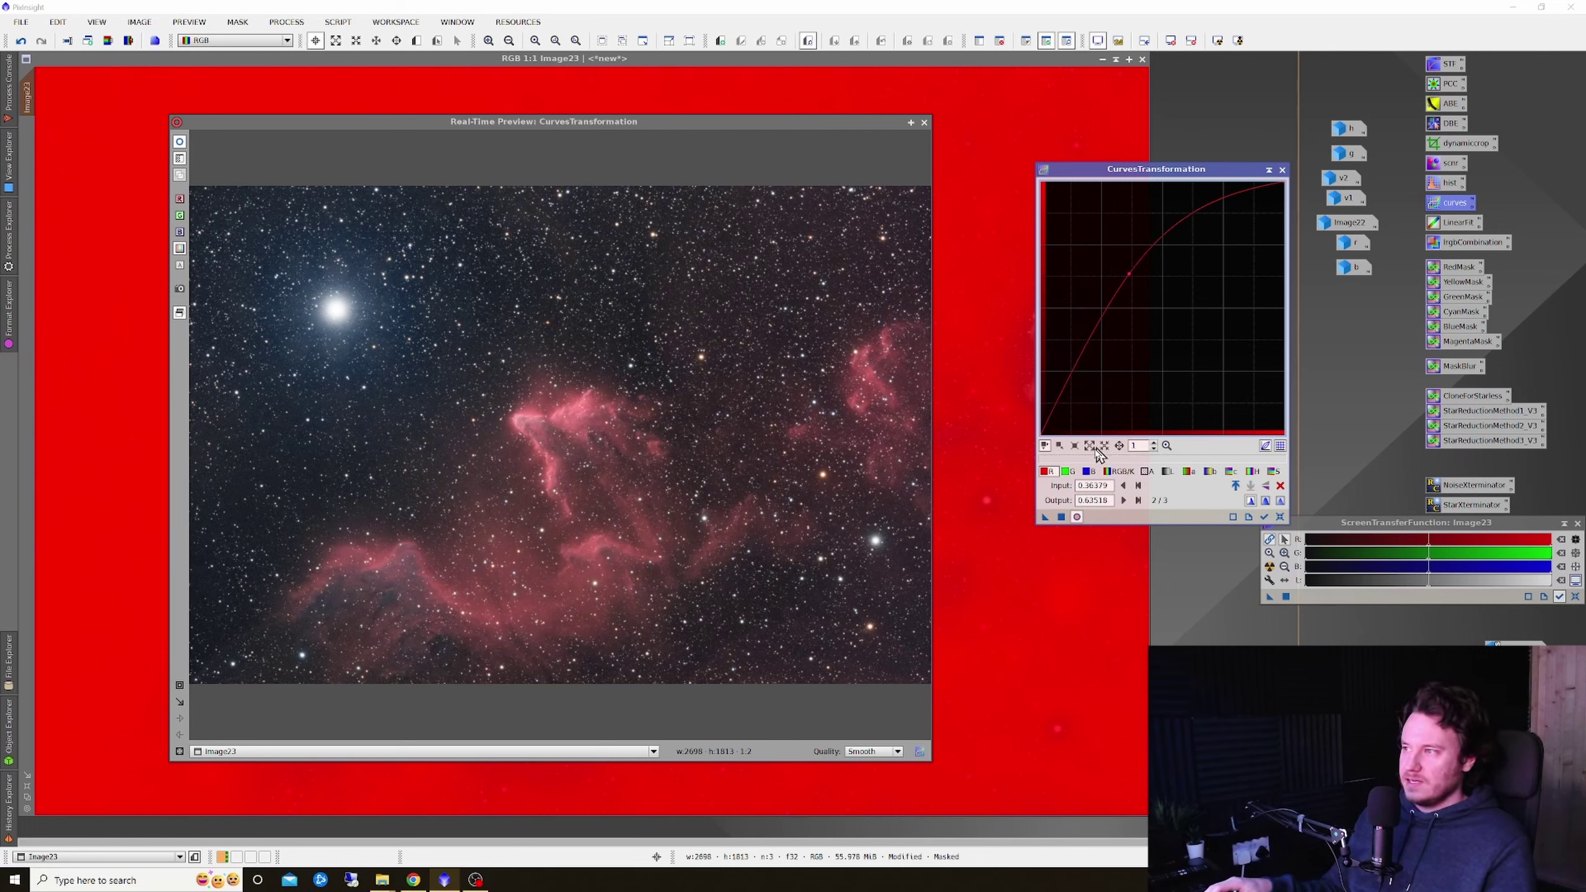
left_click(1069, 471)
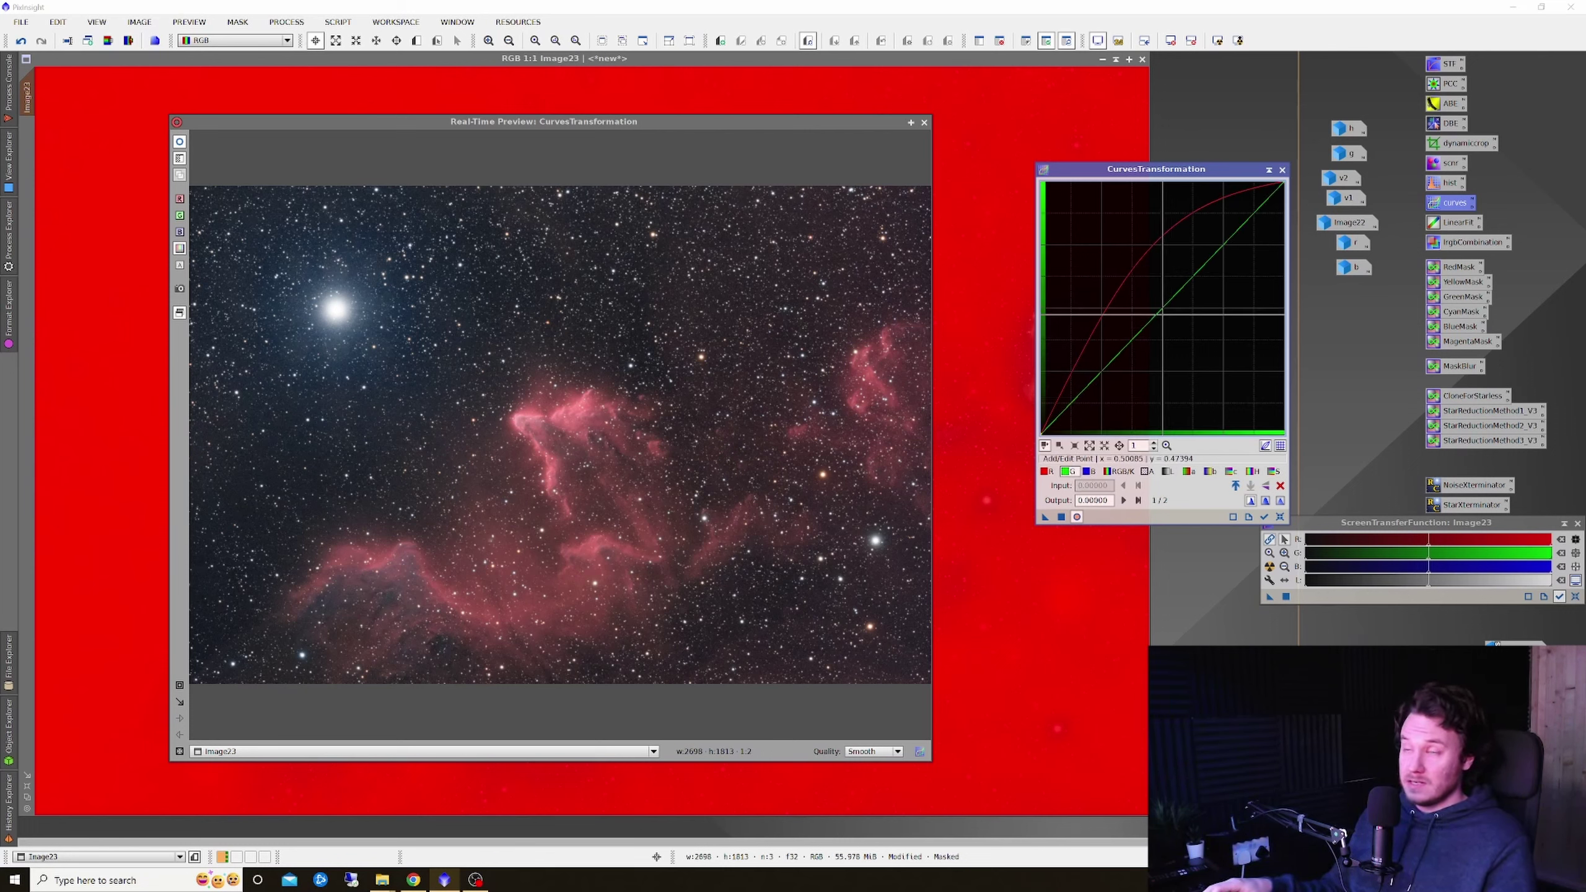
left_click_drag(1159, 315, 1179, 326)
left_click(1089, 471)
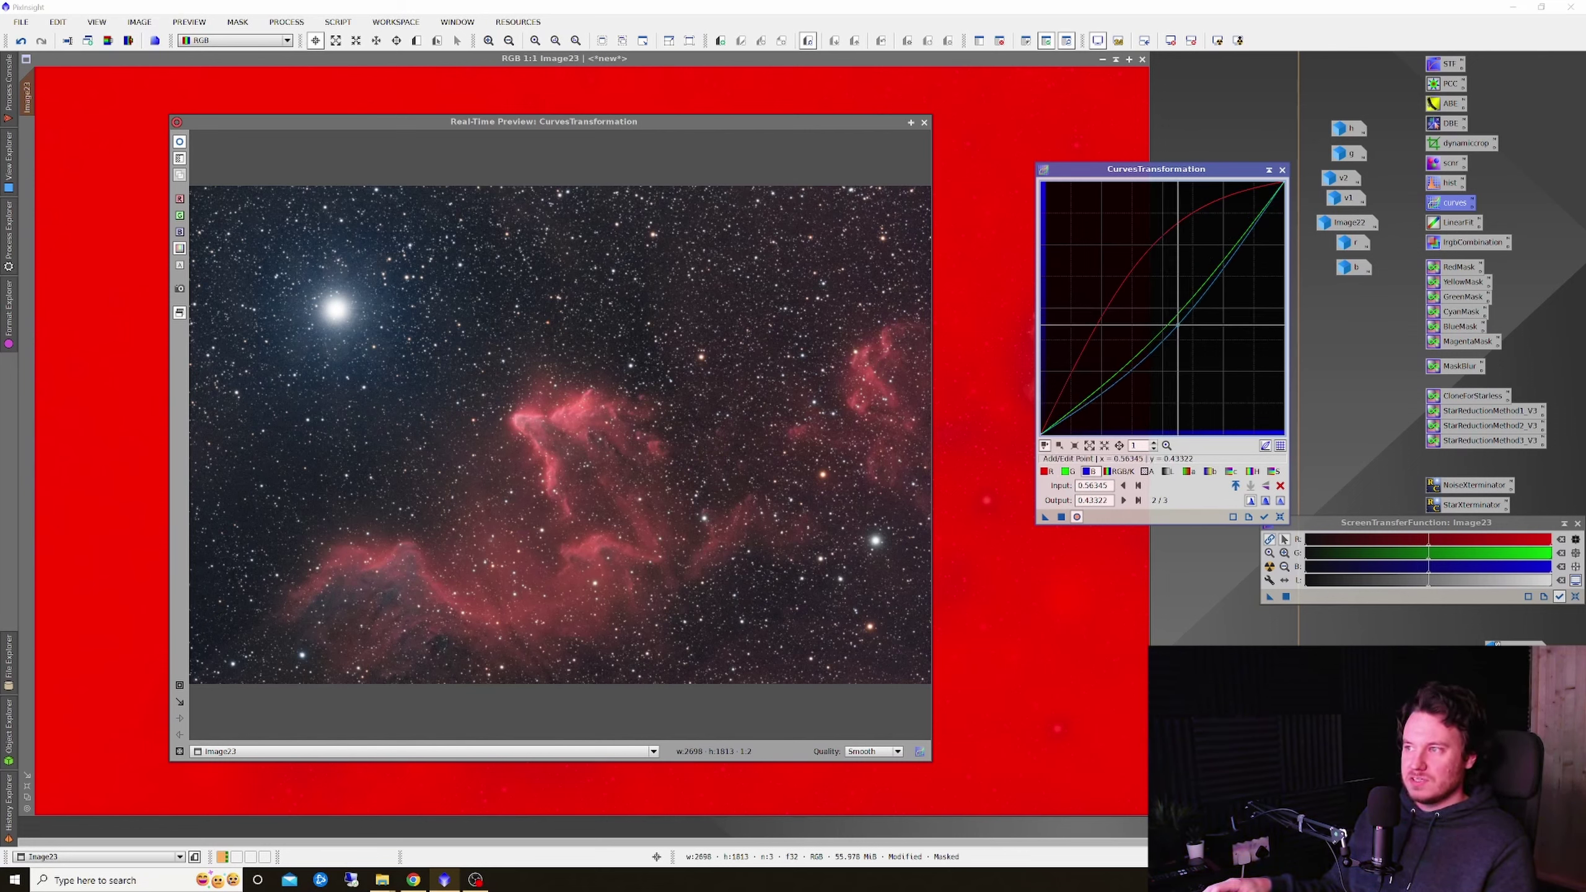
left_click(180, 143)
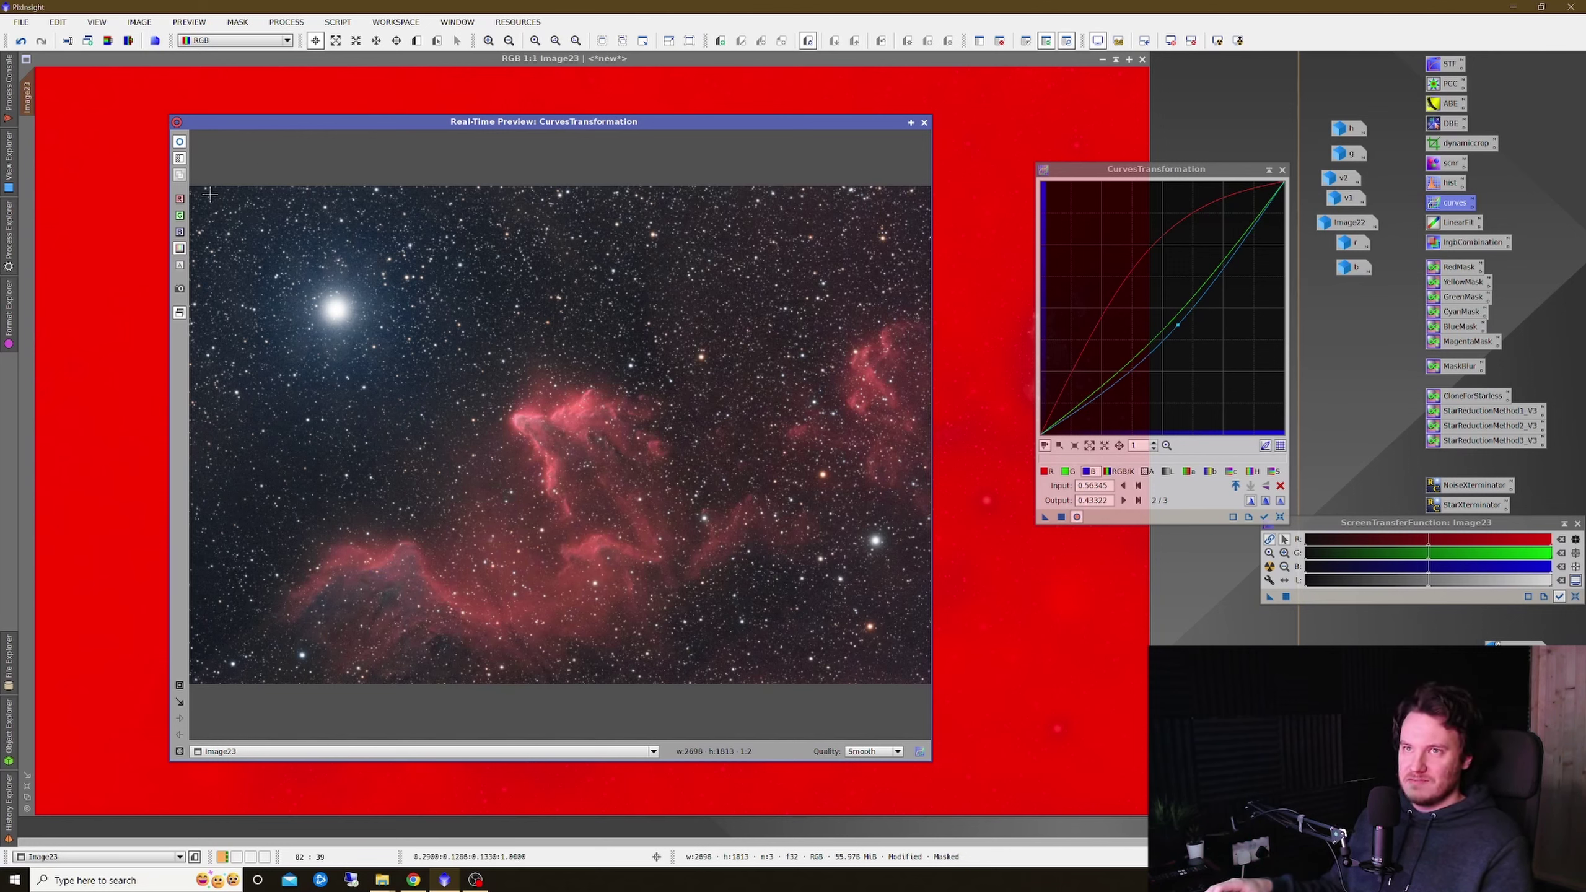
left_click(180, 142)
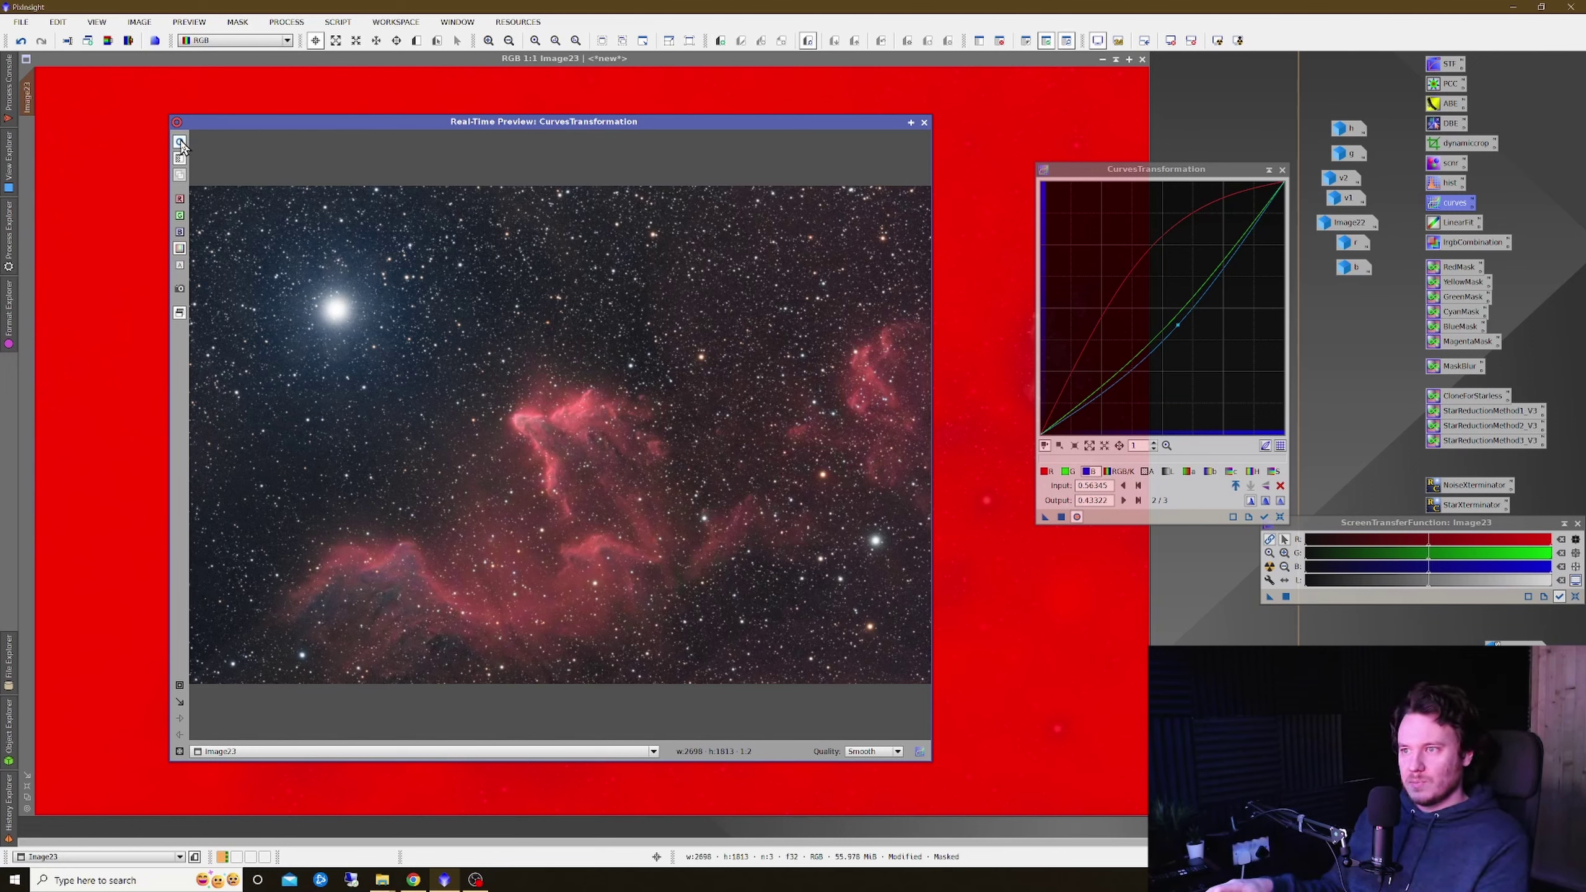
left_click(180, 142)
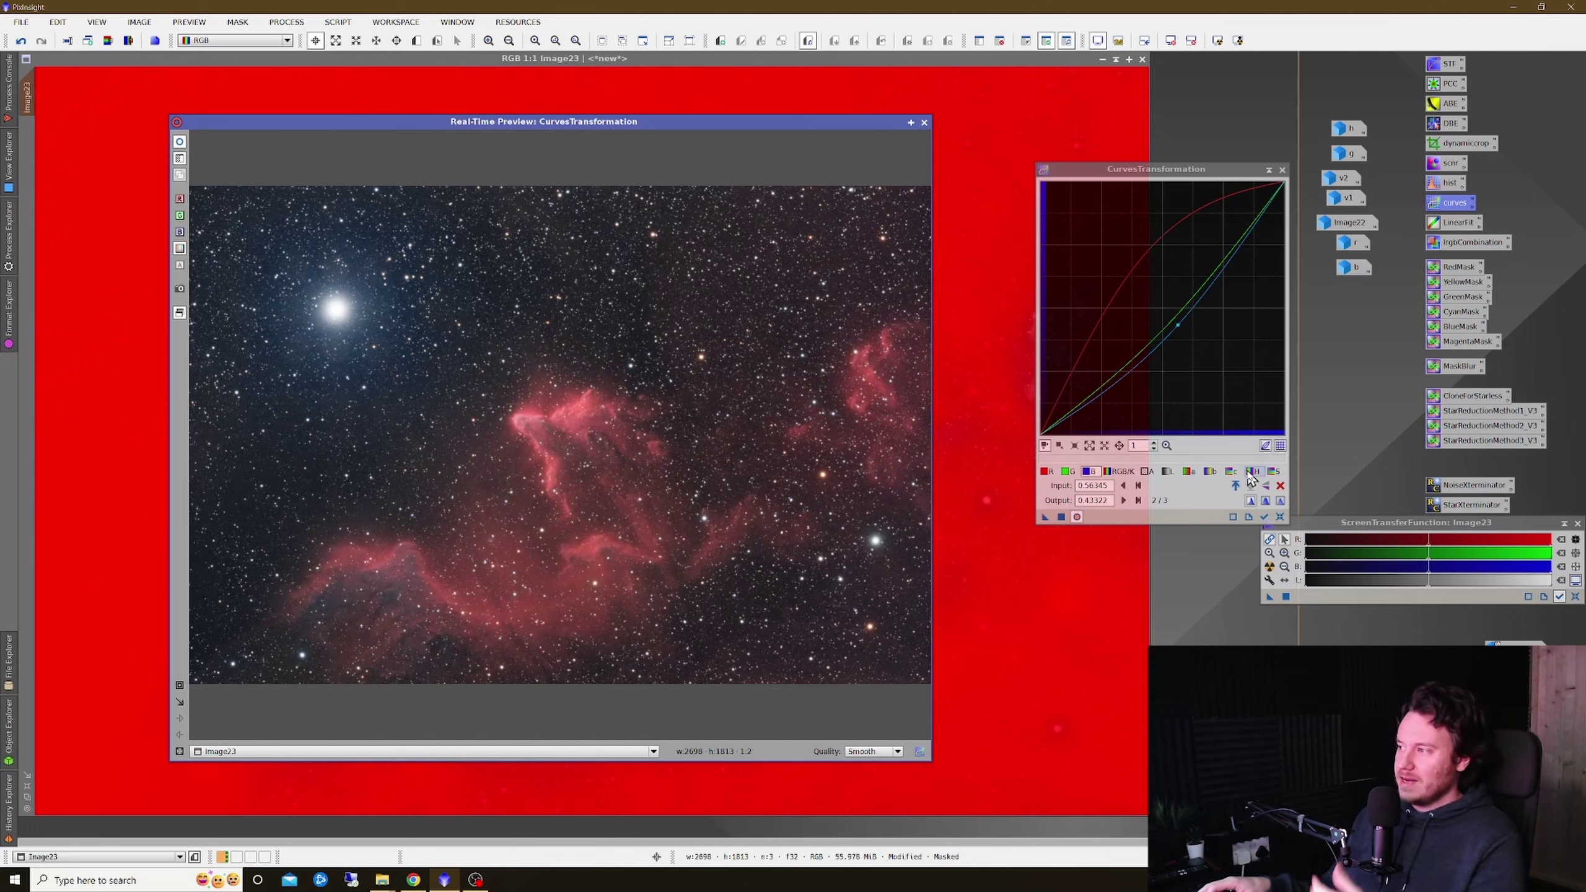
- Raise the saturation curve at input about 0.46, output about 0.58, then apply the curves to Image23 and reset them
left_click(1274, 471)
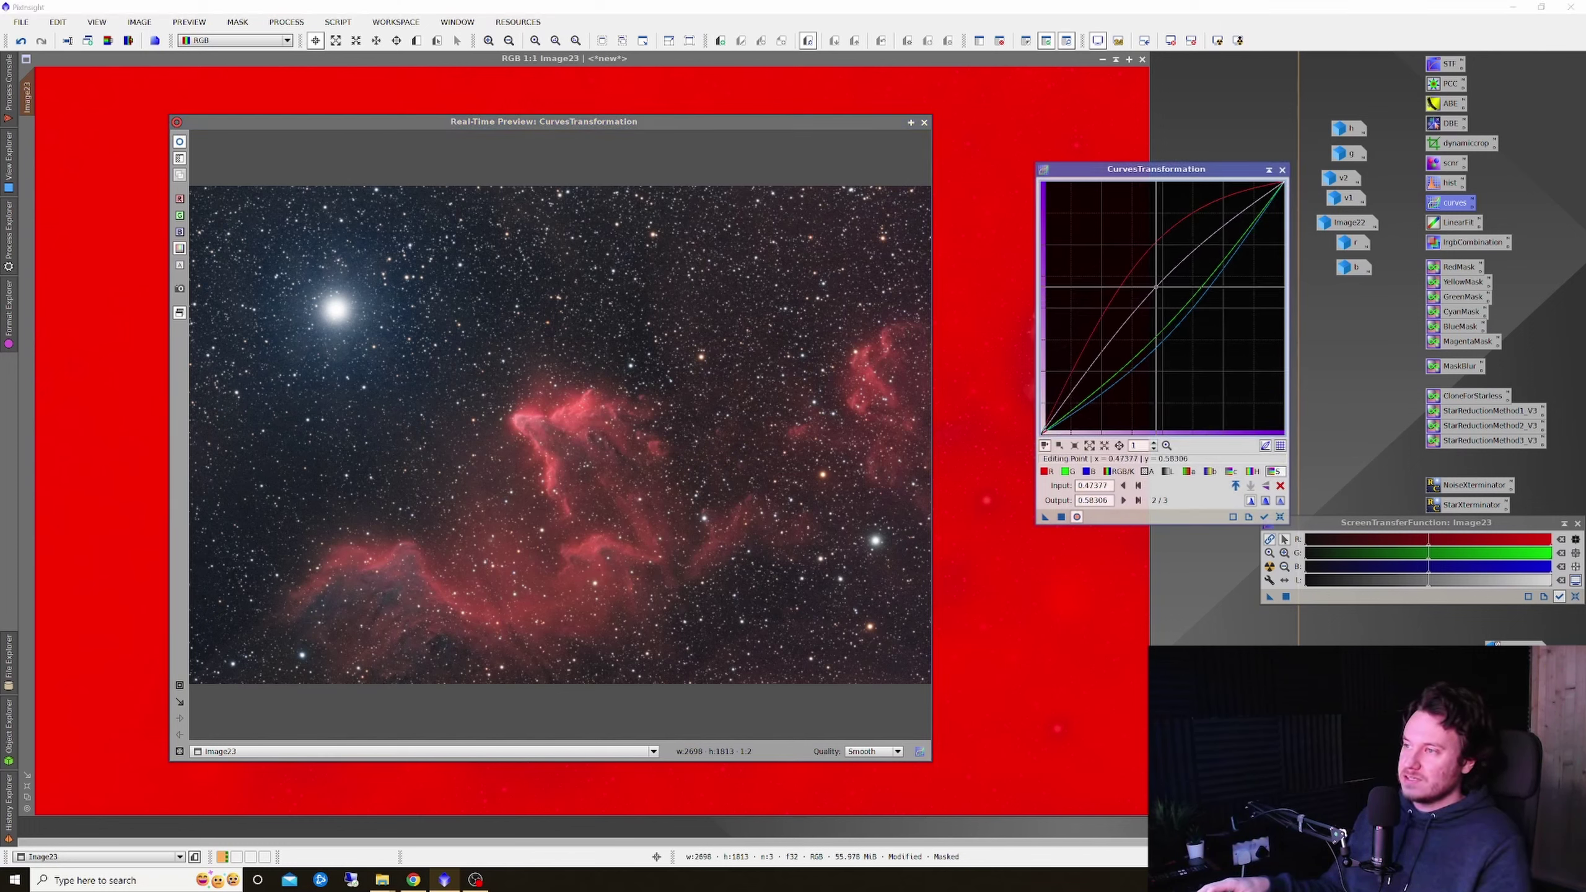
left_click_drag(1157, 287, 1151, 288)
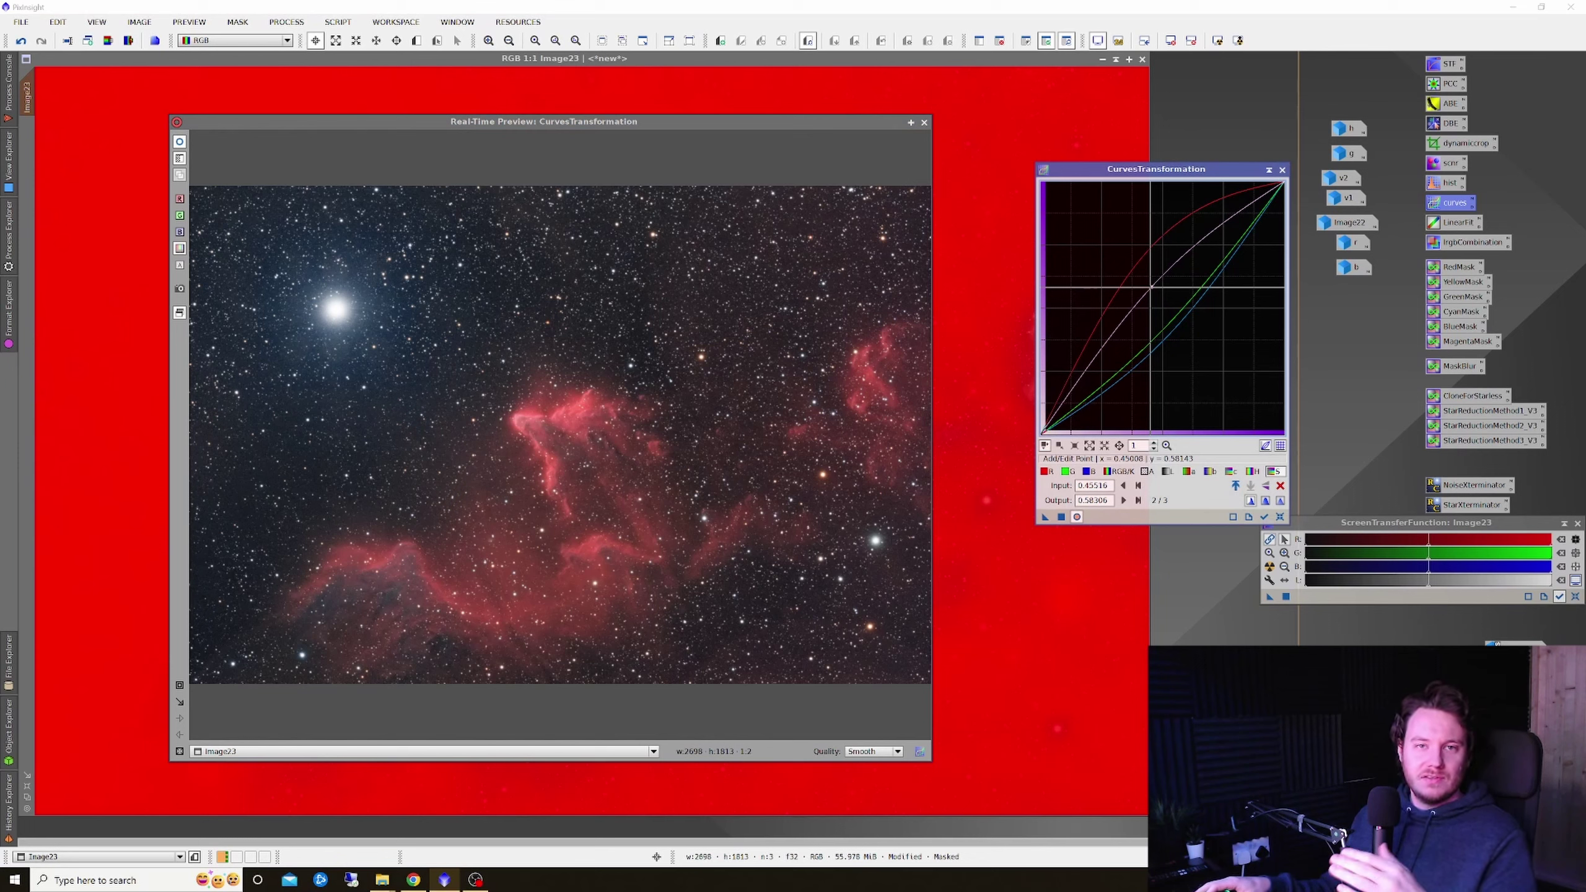
left_click(1061, 517)
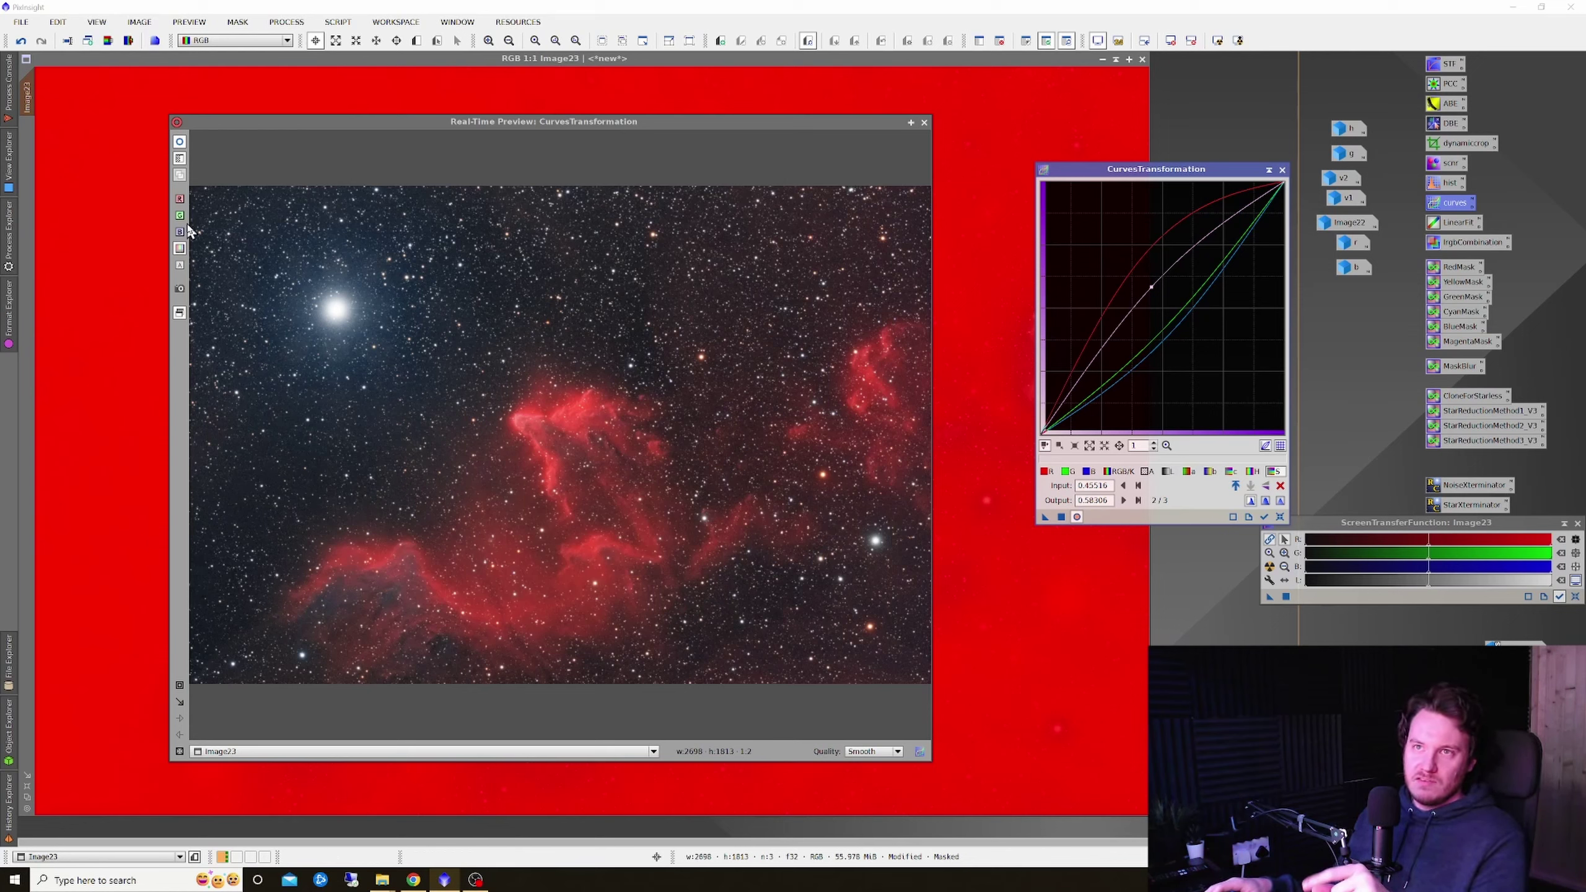
left_click(191, 153)
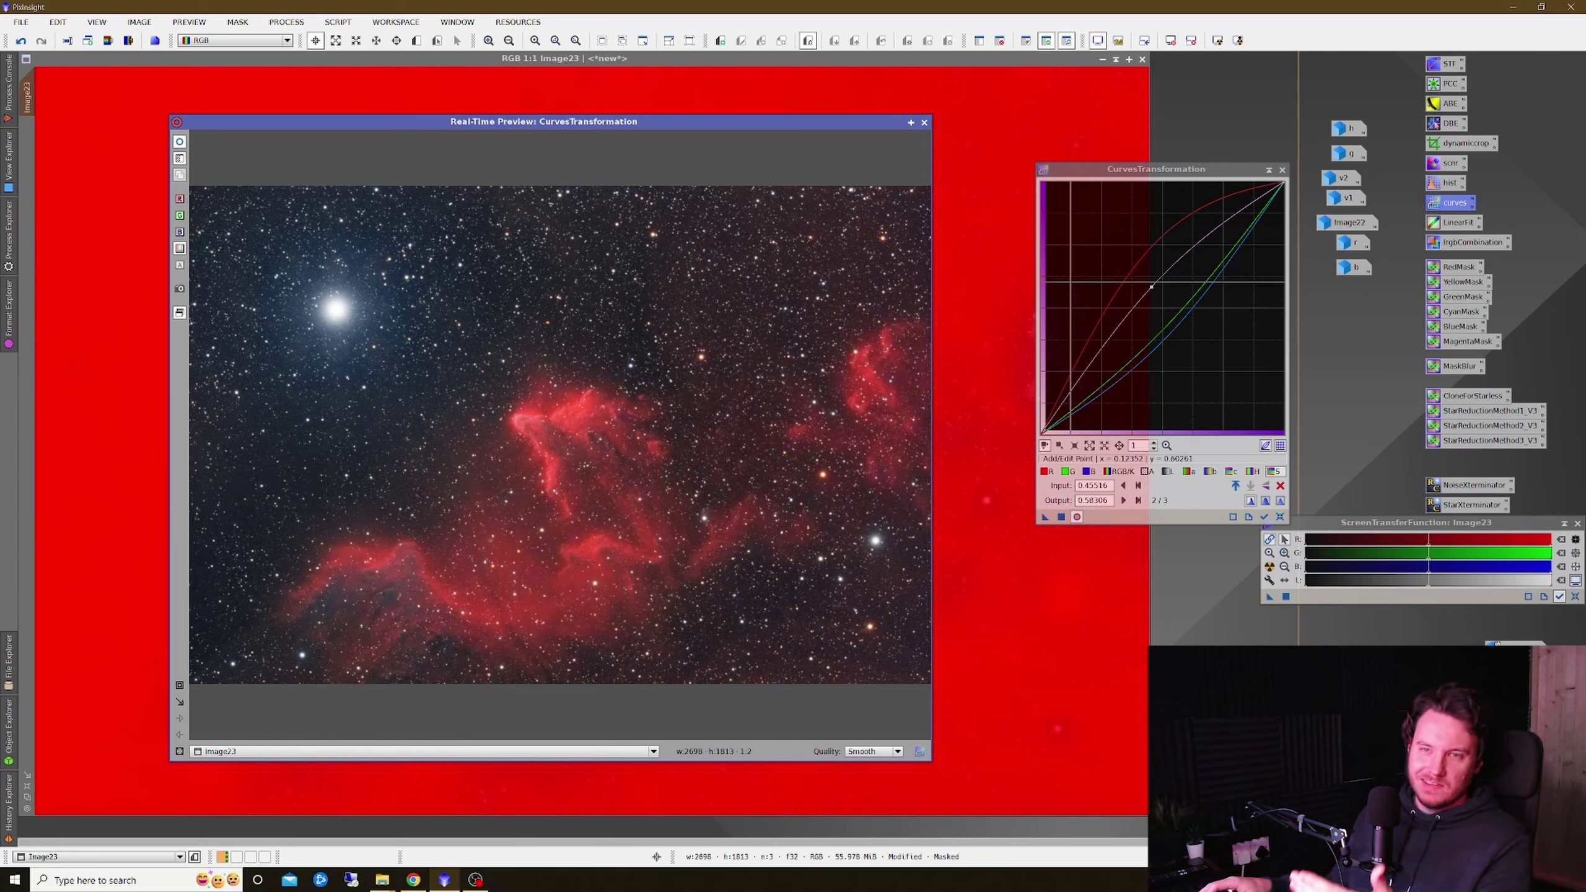
left_click(1280, 517)
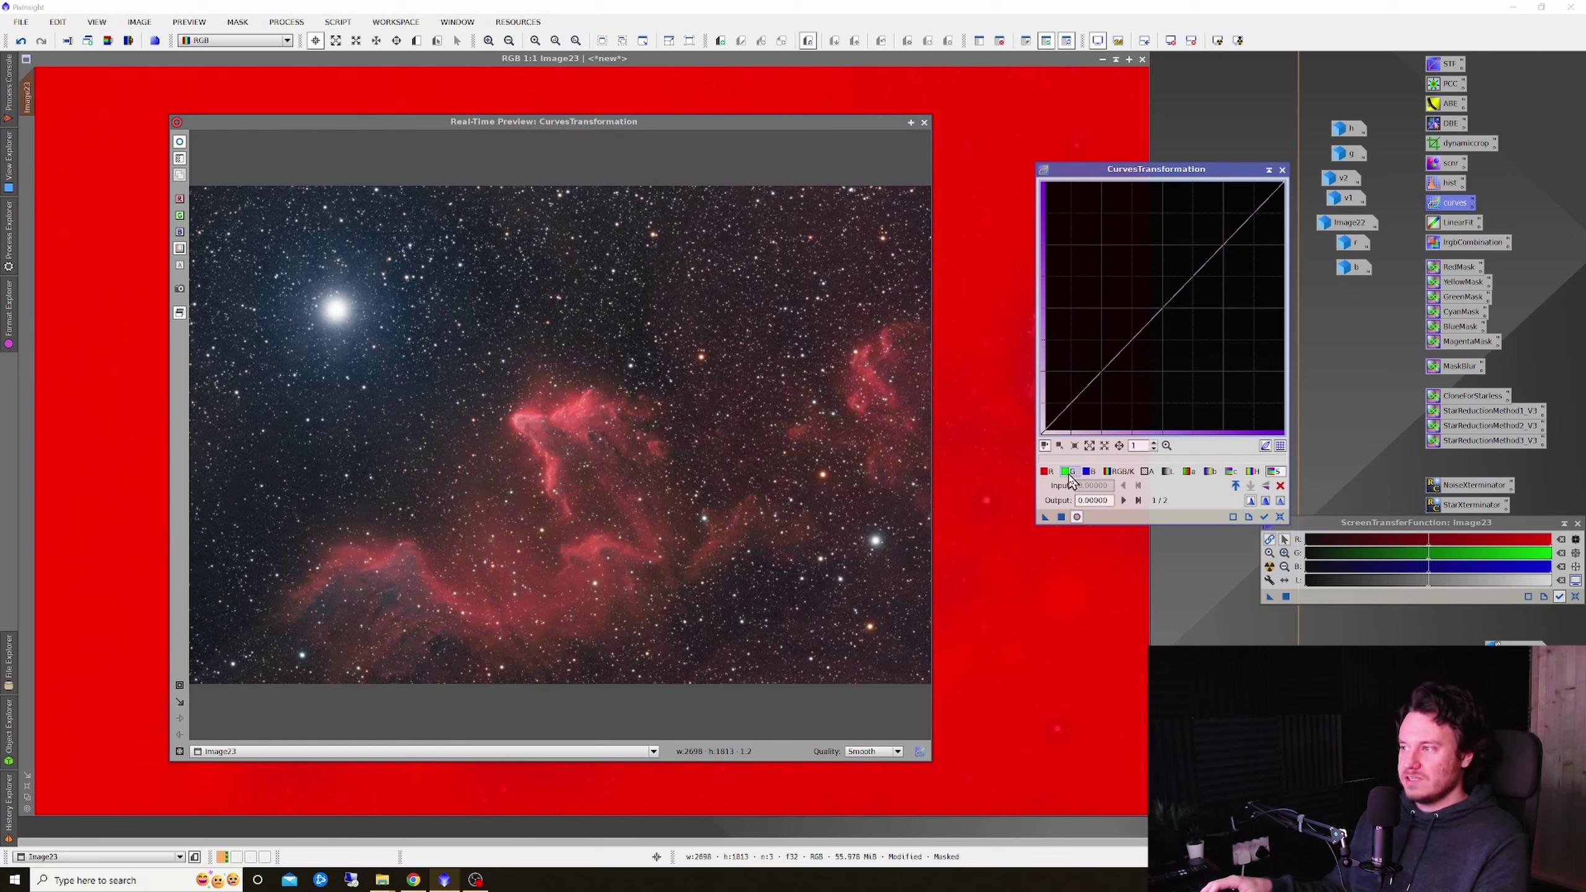
- Boost the red curve again with a point at input about 0.47, output about 0.58, apply it to Image23 and reset the curves
left_click(1047, 473)
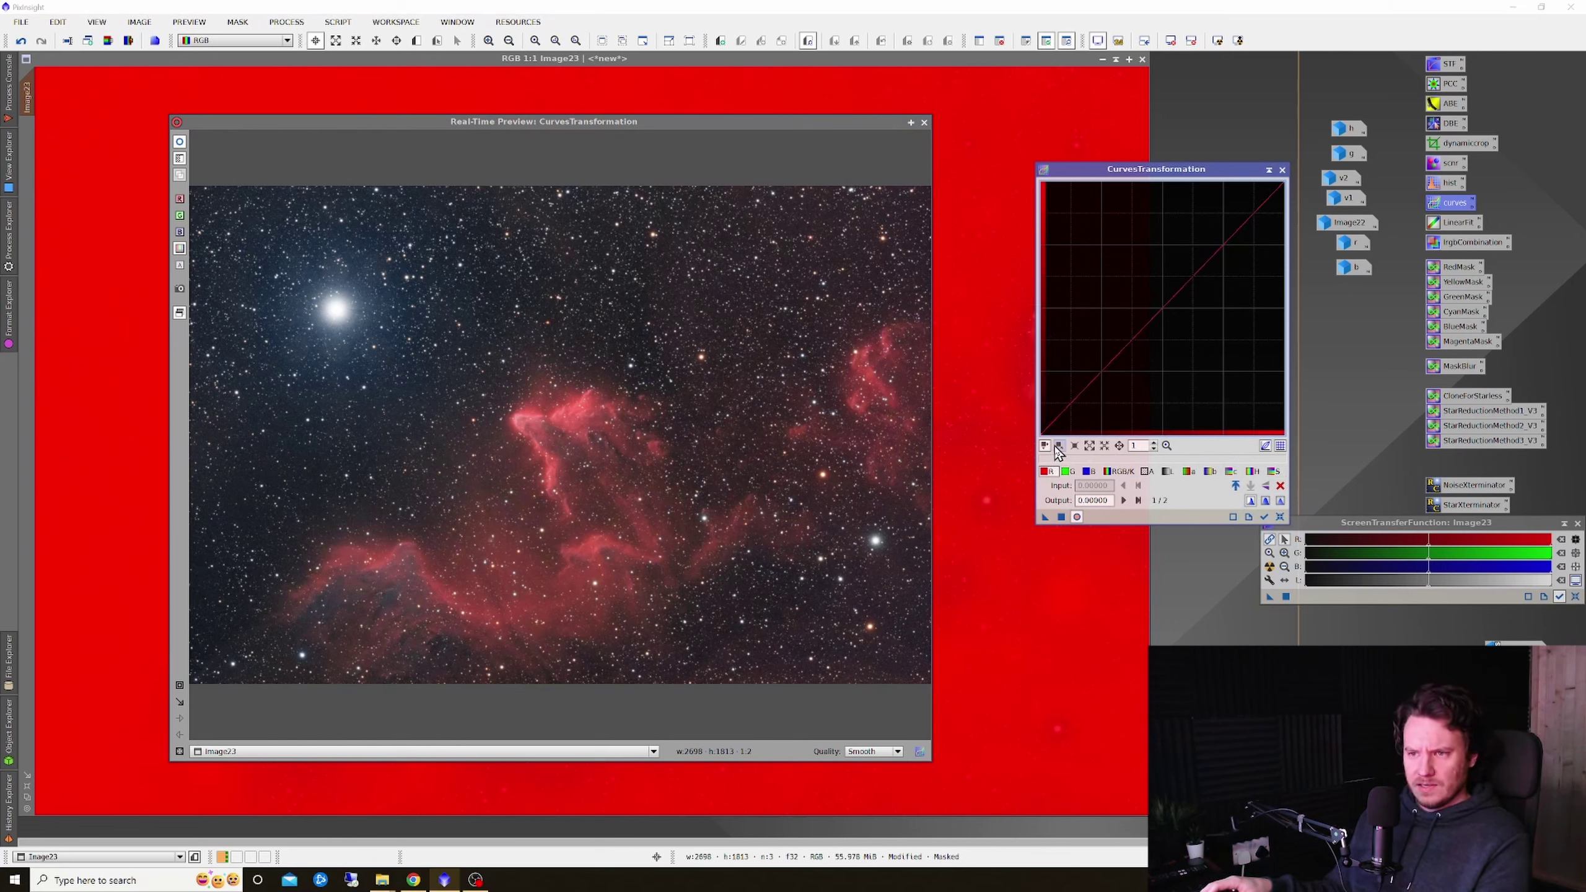
left_click(1159, 303)
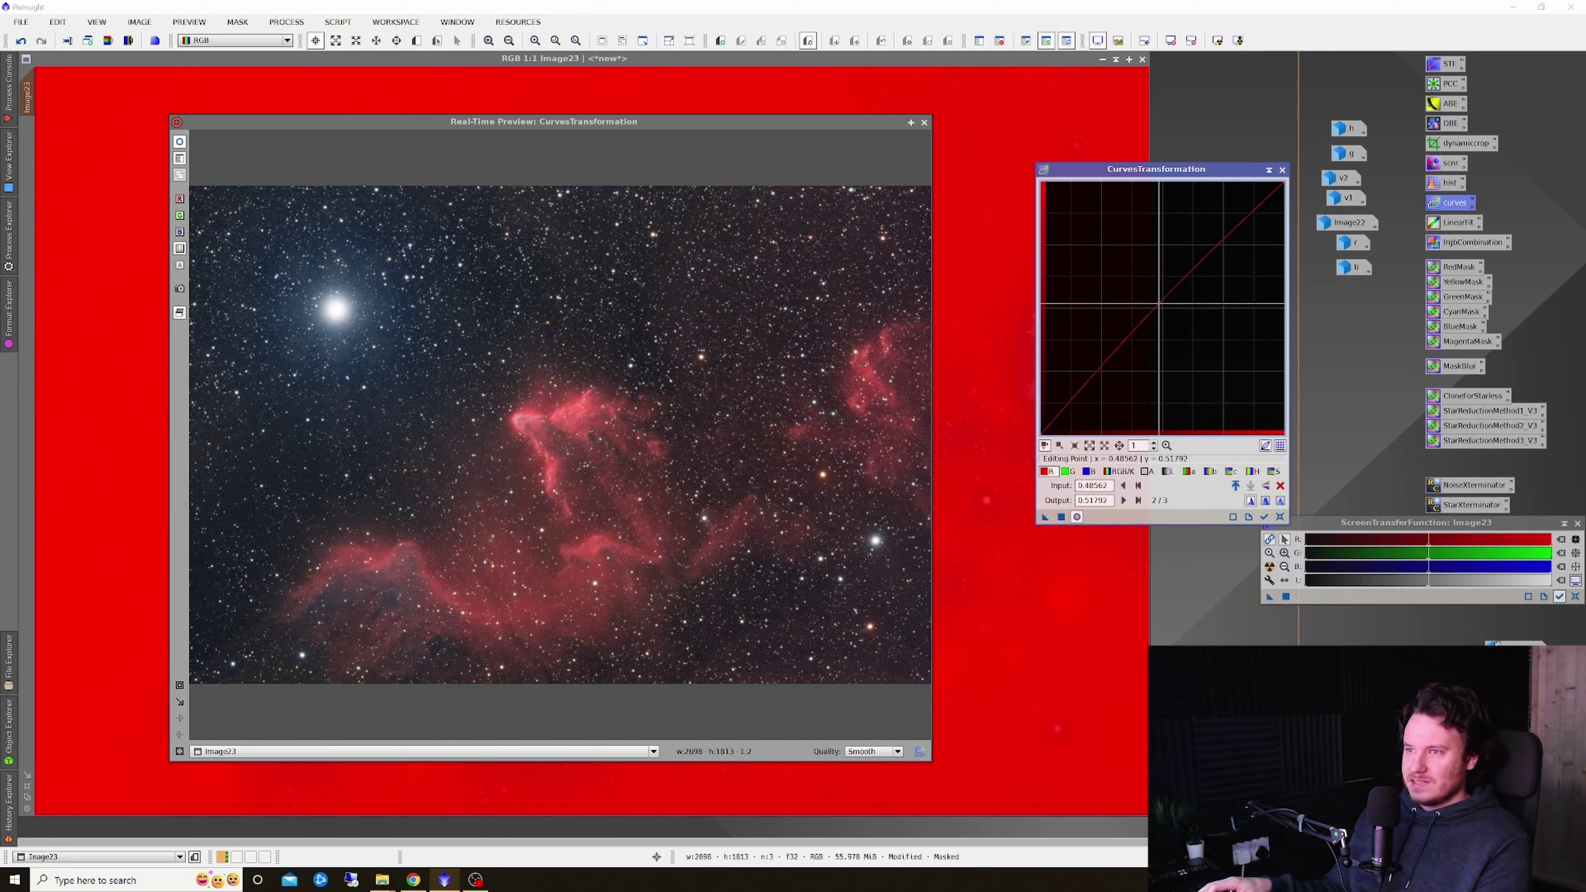
left_click_drag(1159, 304, 1155, 290)
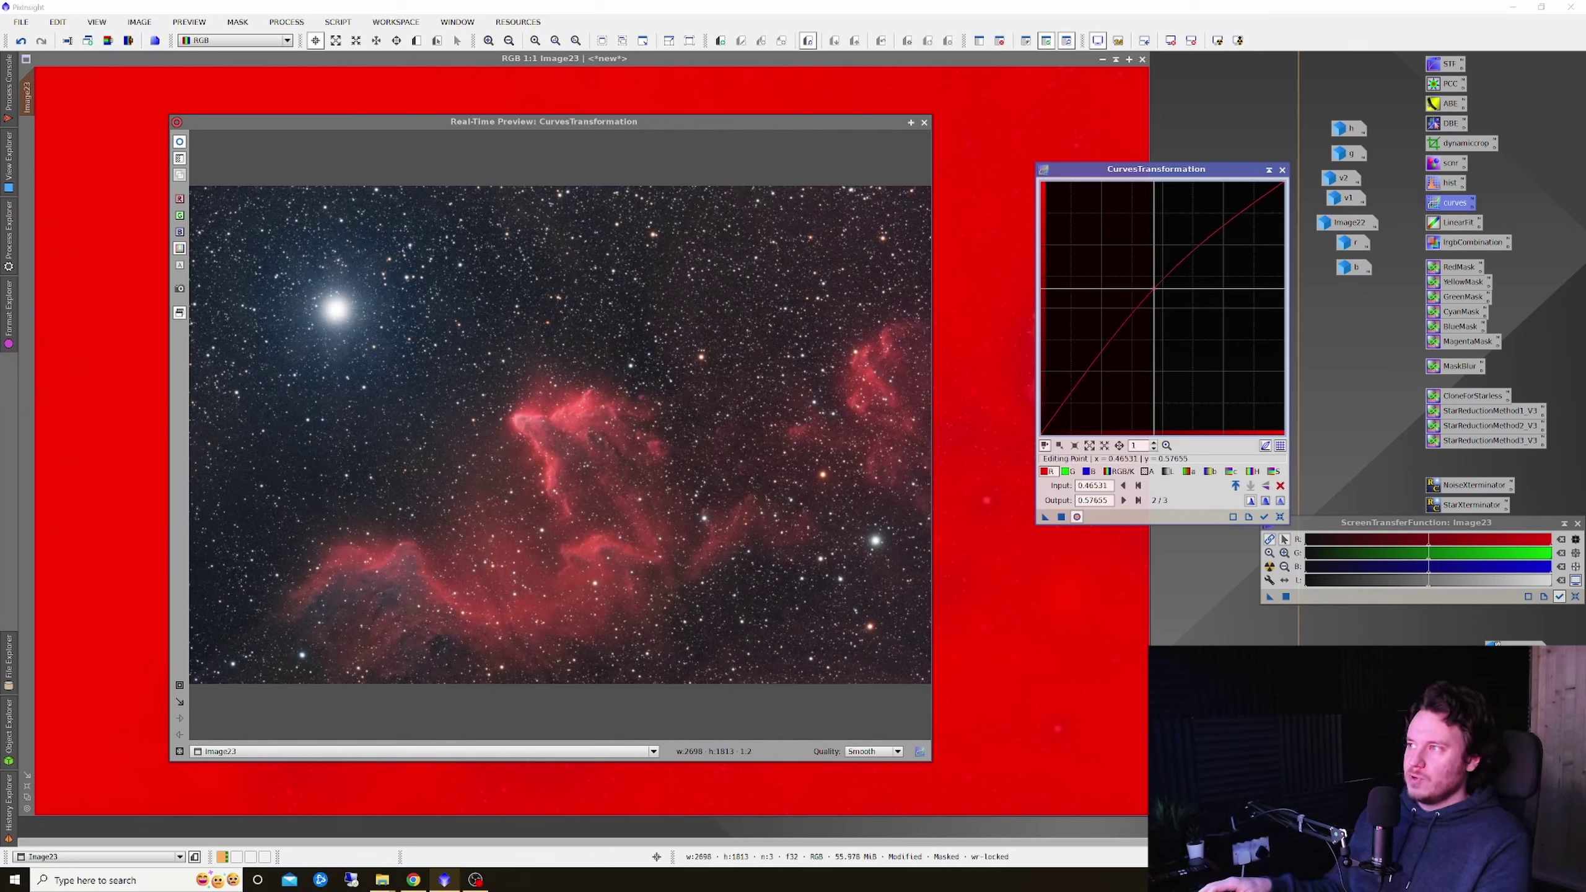
left_click(180, 143)
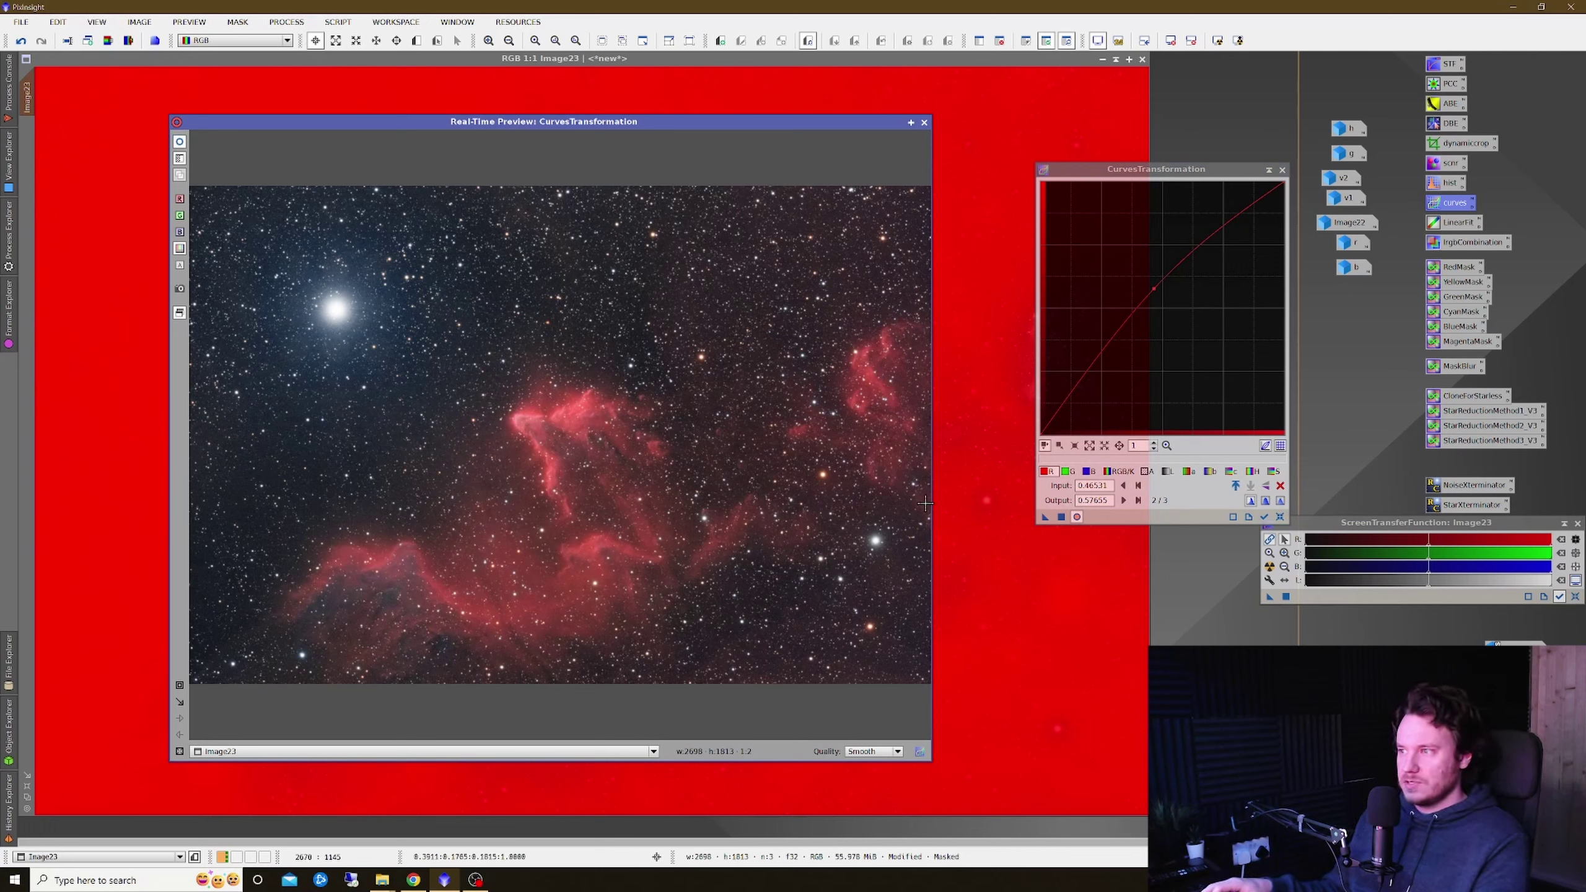
left_click(1054, 524)
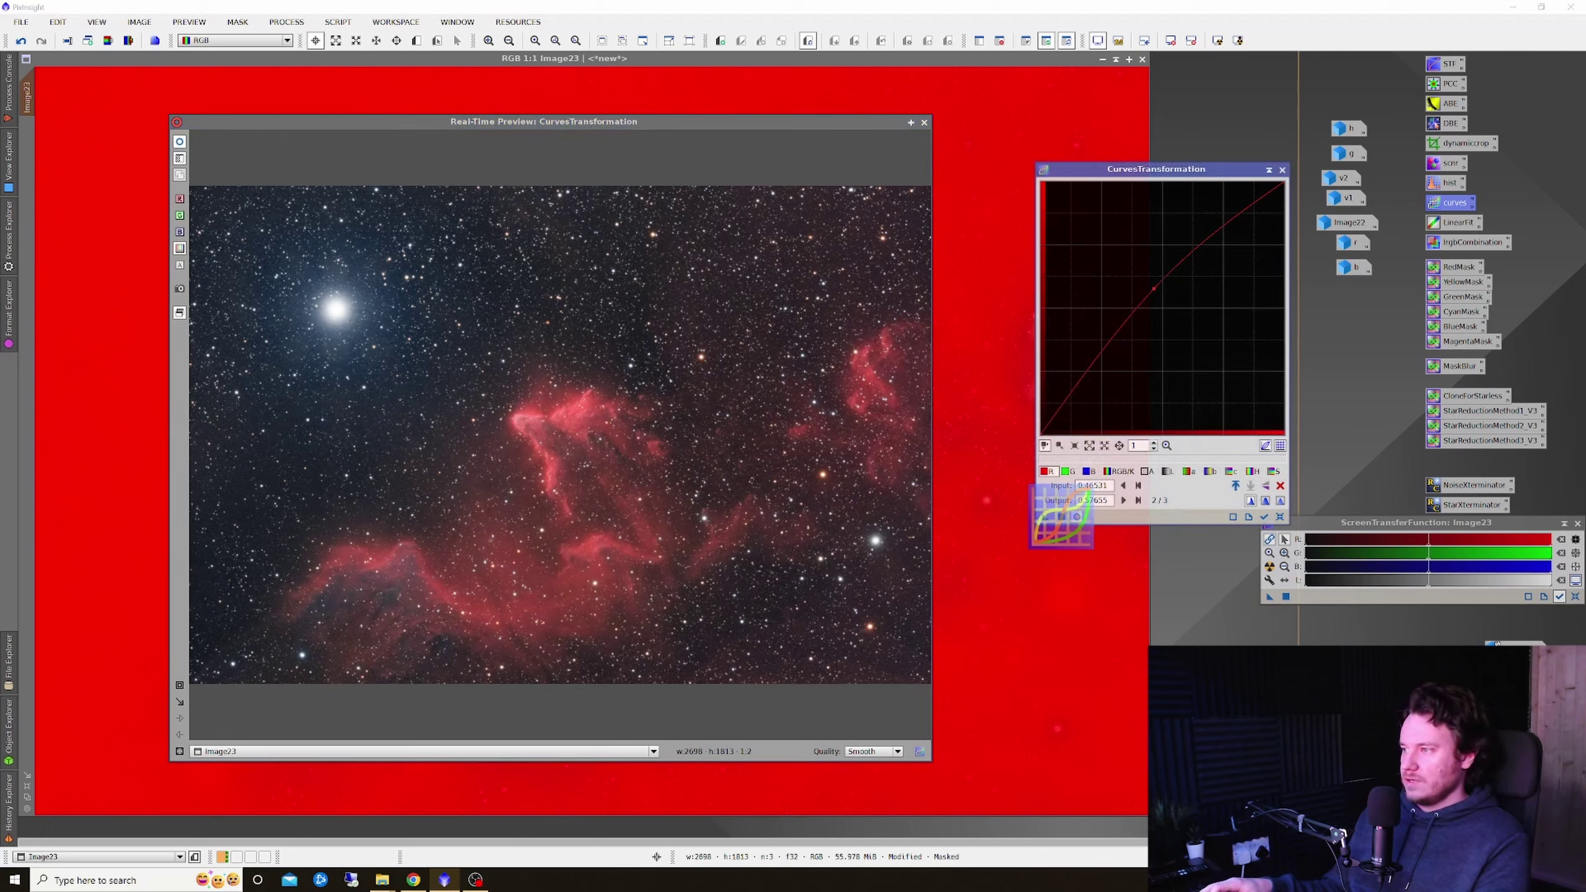
left_click(1280, 517)
- Close the real-time preview, remove the mask from Image23 and close CurvesTransformation
left_click(924, 122)
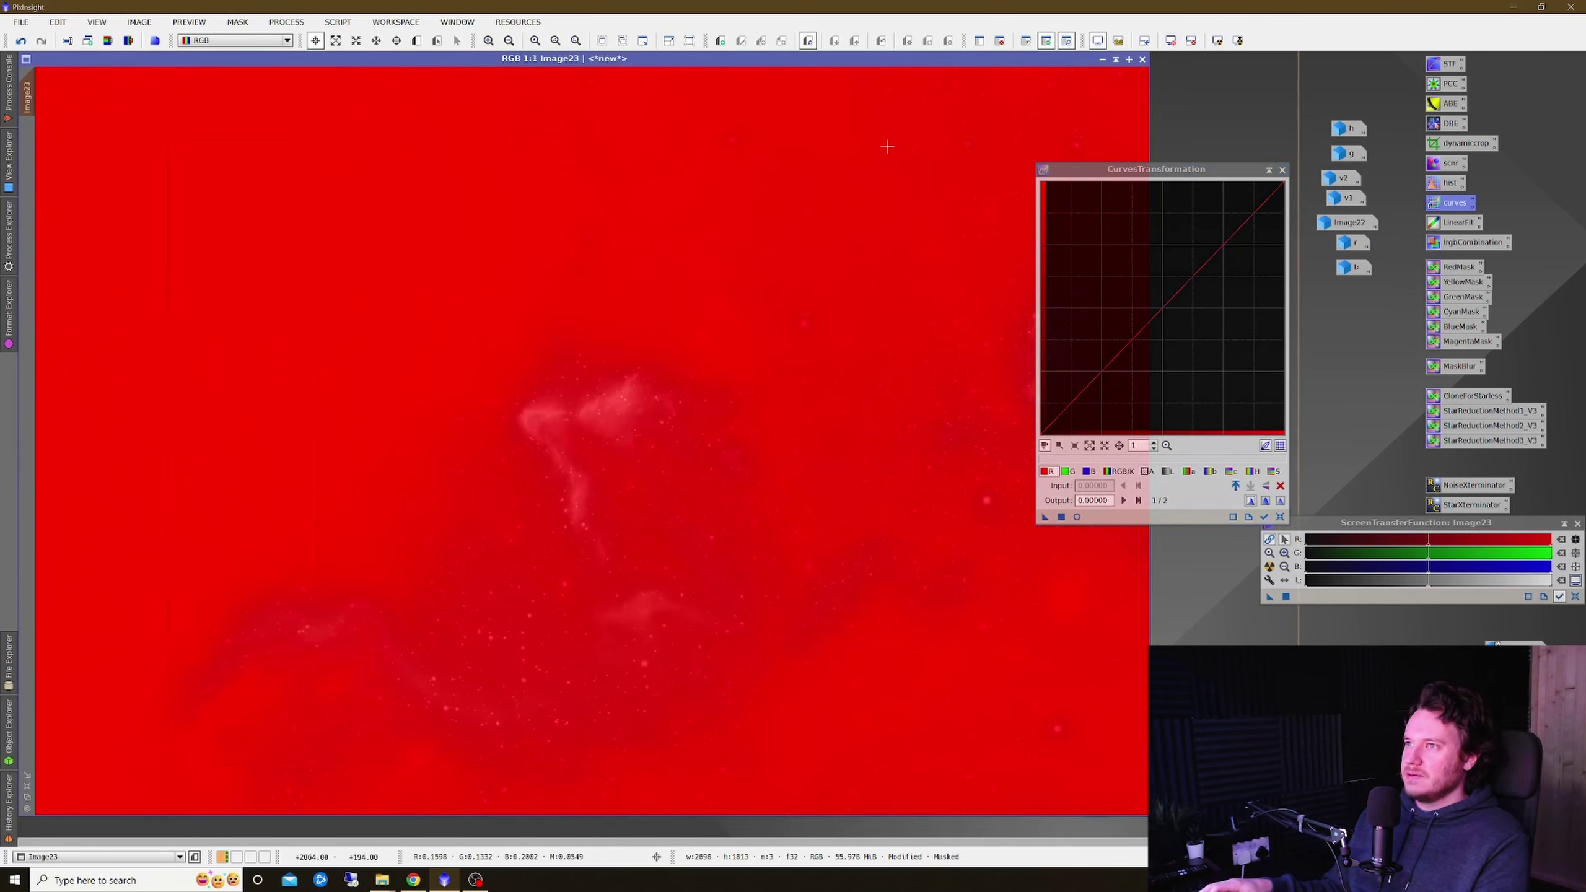
right_click(604, 264)
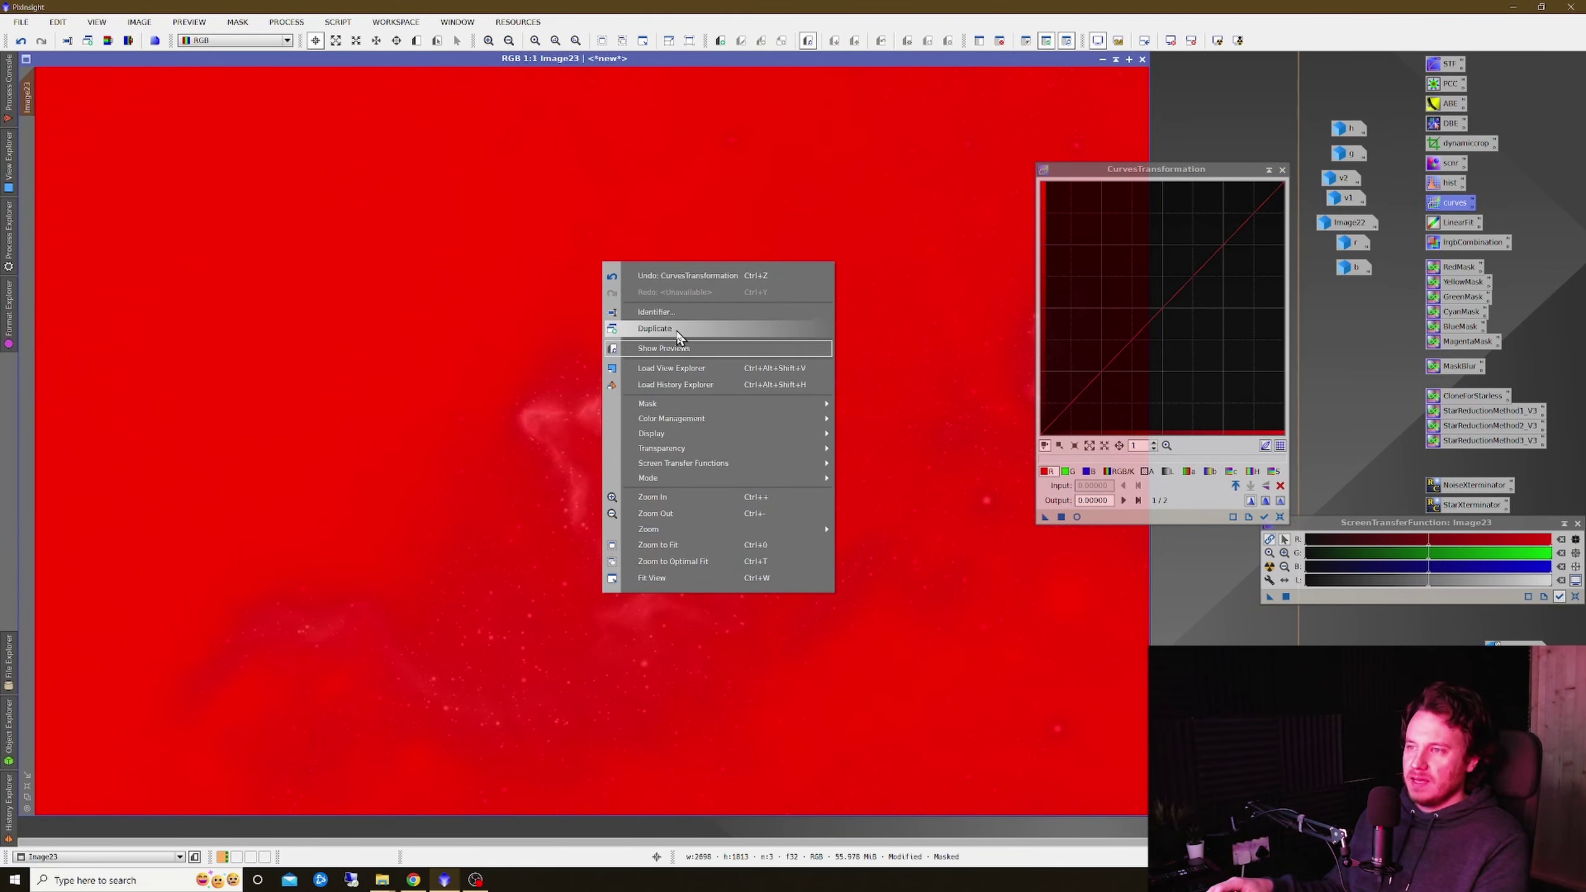
mouse_move(715, 405)
left_click(888, 419)
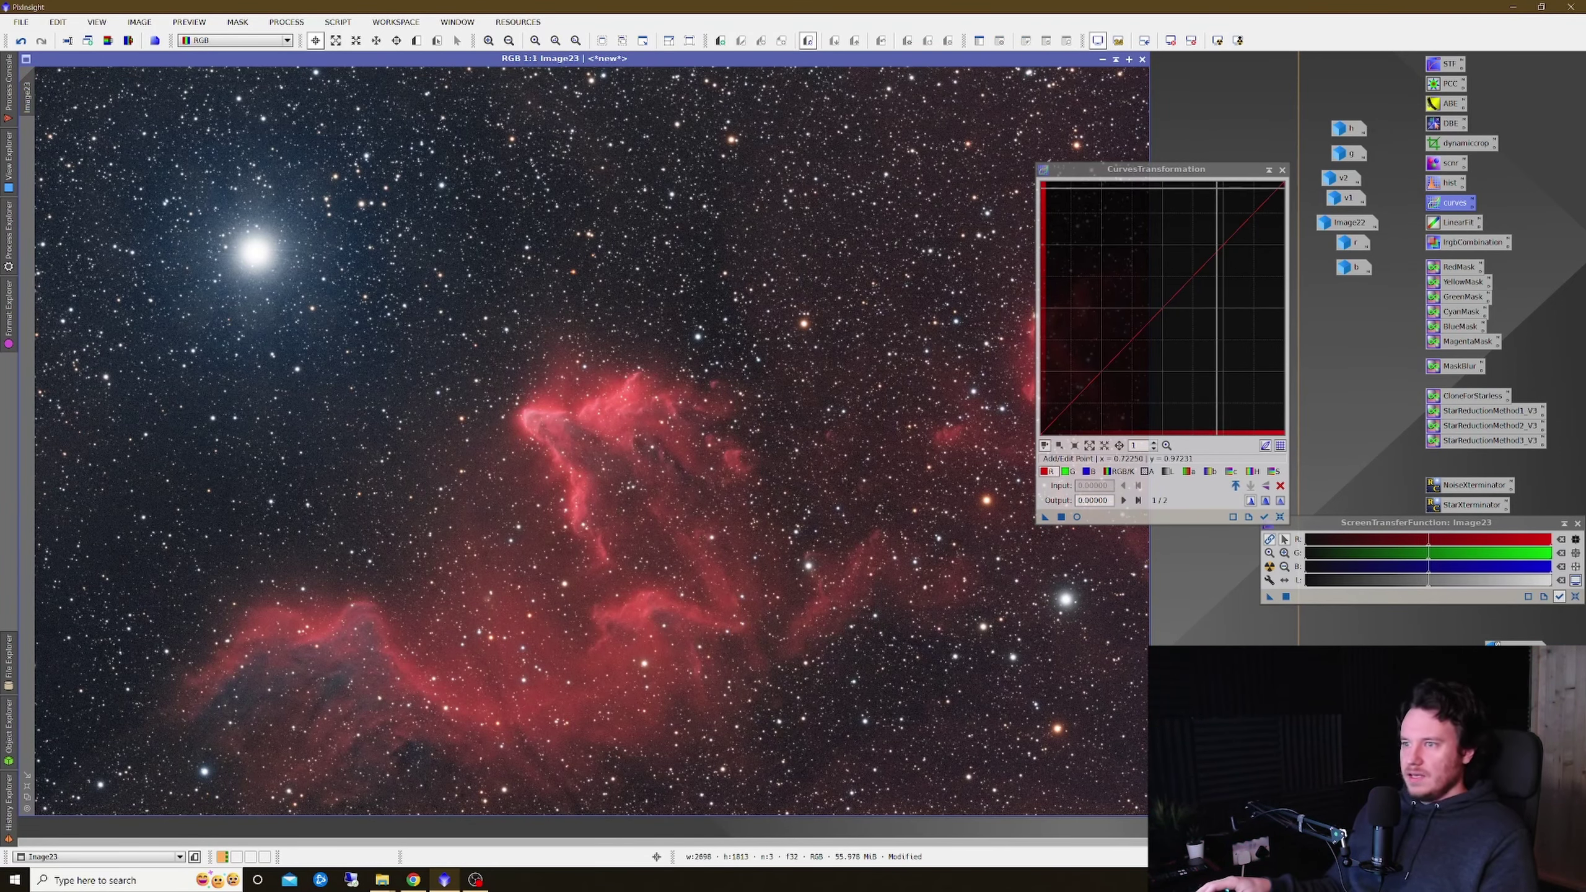
left_click(1277, 168)
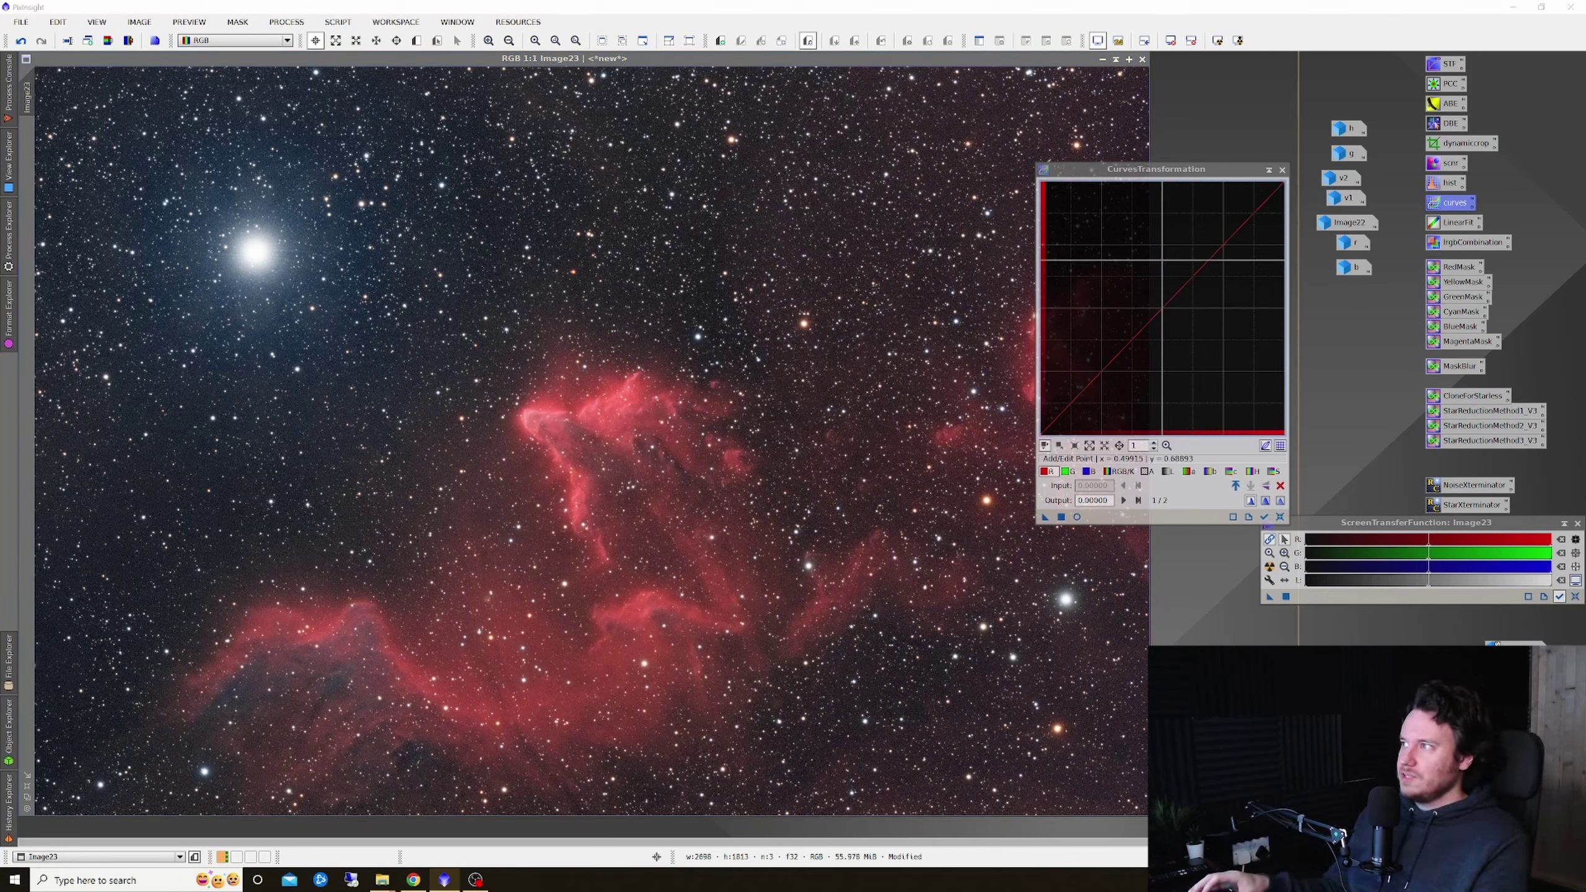
left_click(1282, 169)
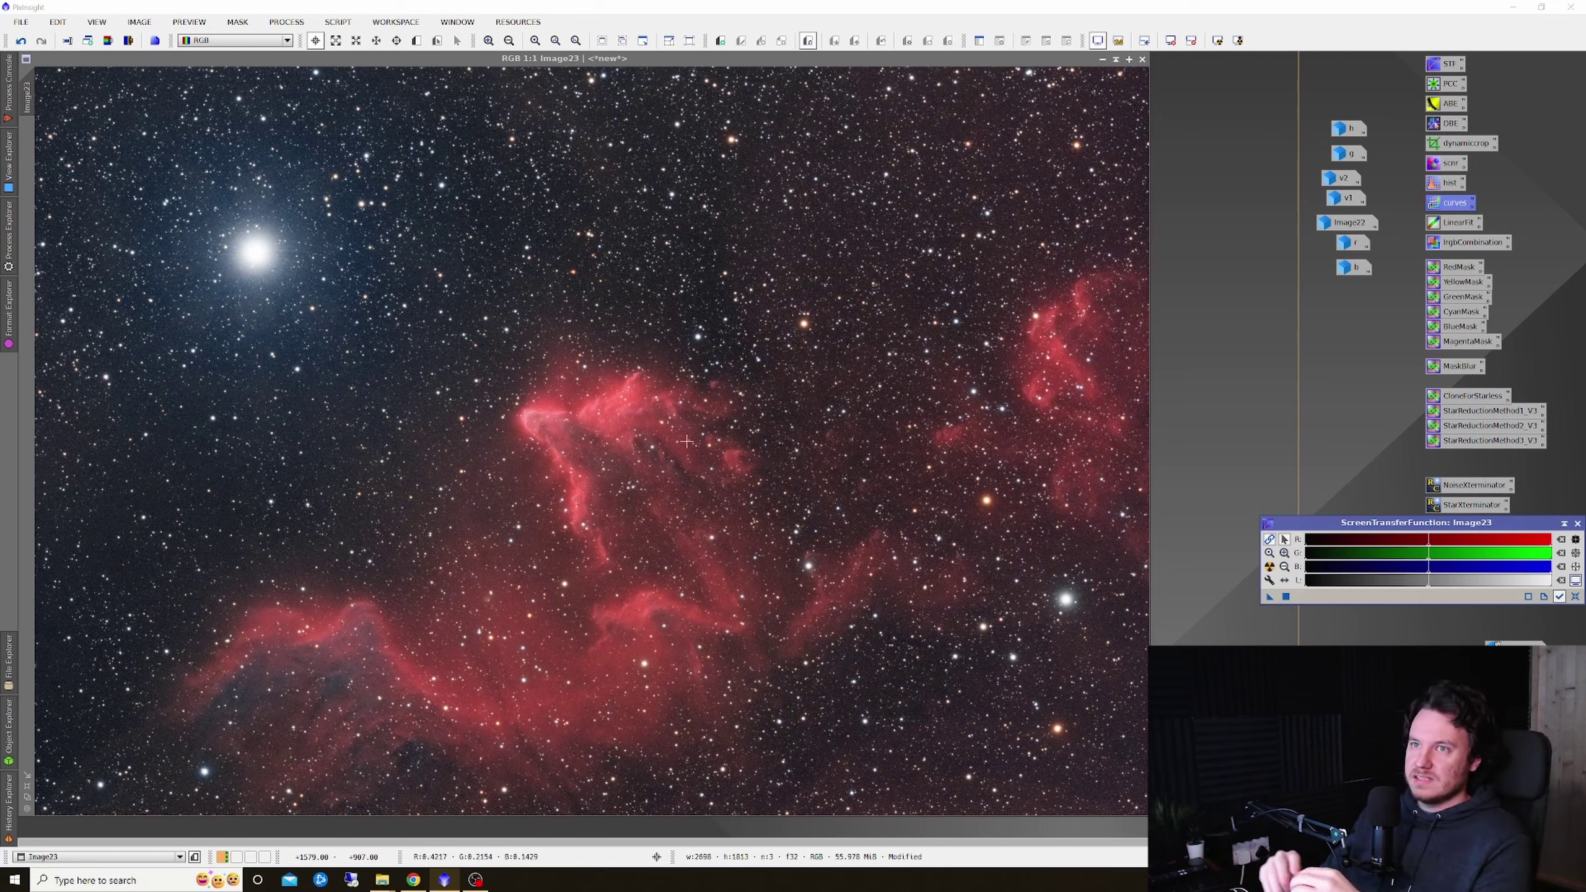
- Inspect the nebula and stars in Image23, create a Starless copy with the CloneForStarless process and reposition its window
scroll(562, 415, "up", 2)
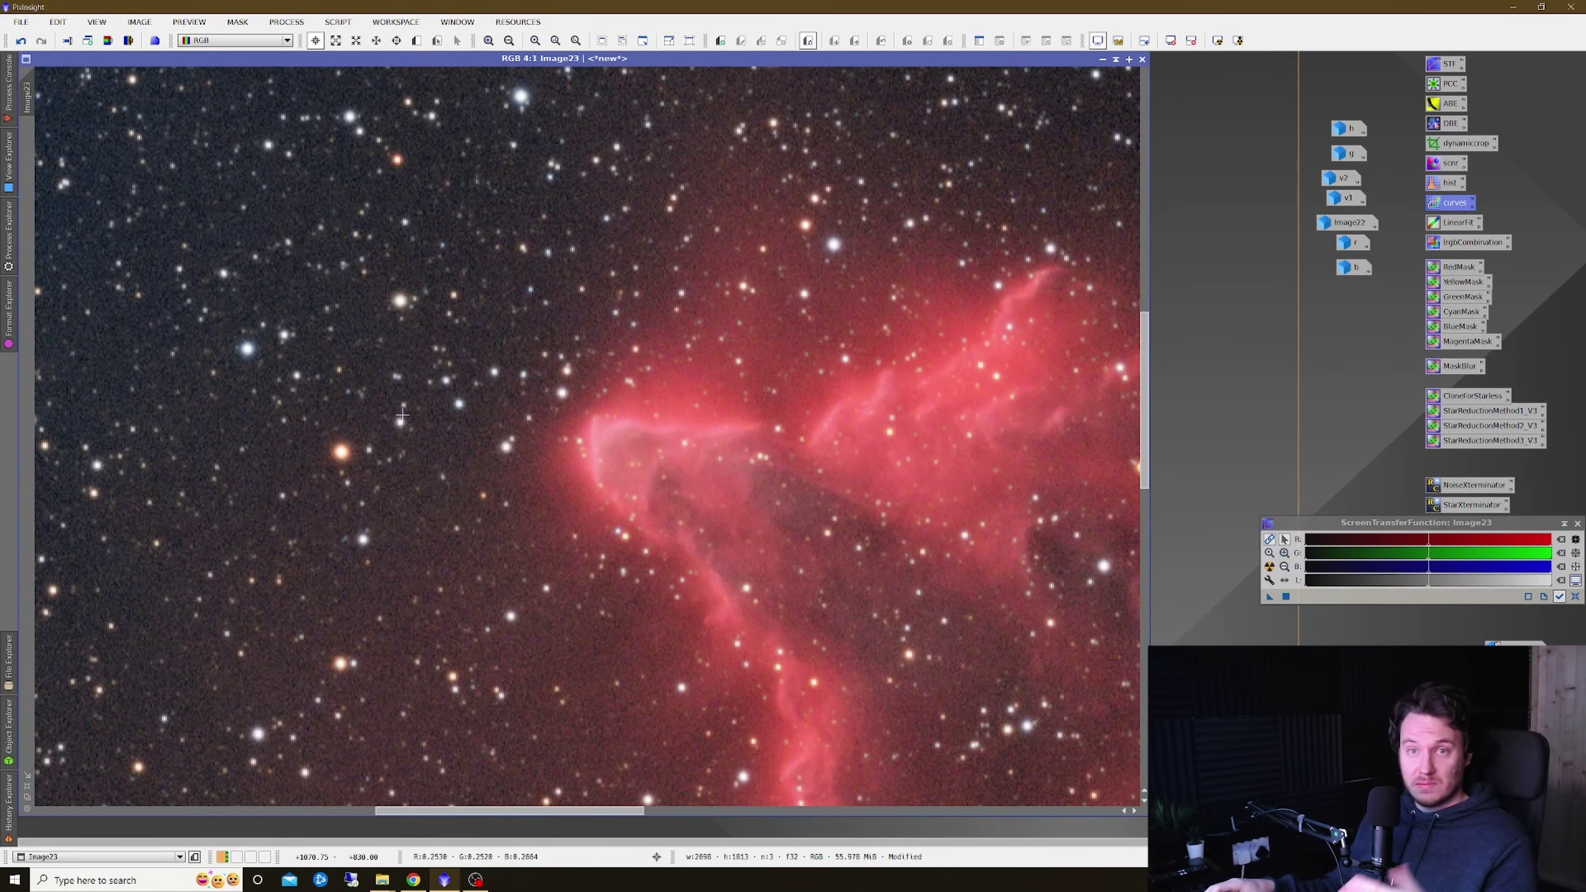
scroll(403, 414, "down", 3)
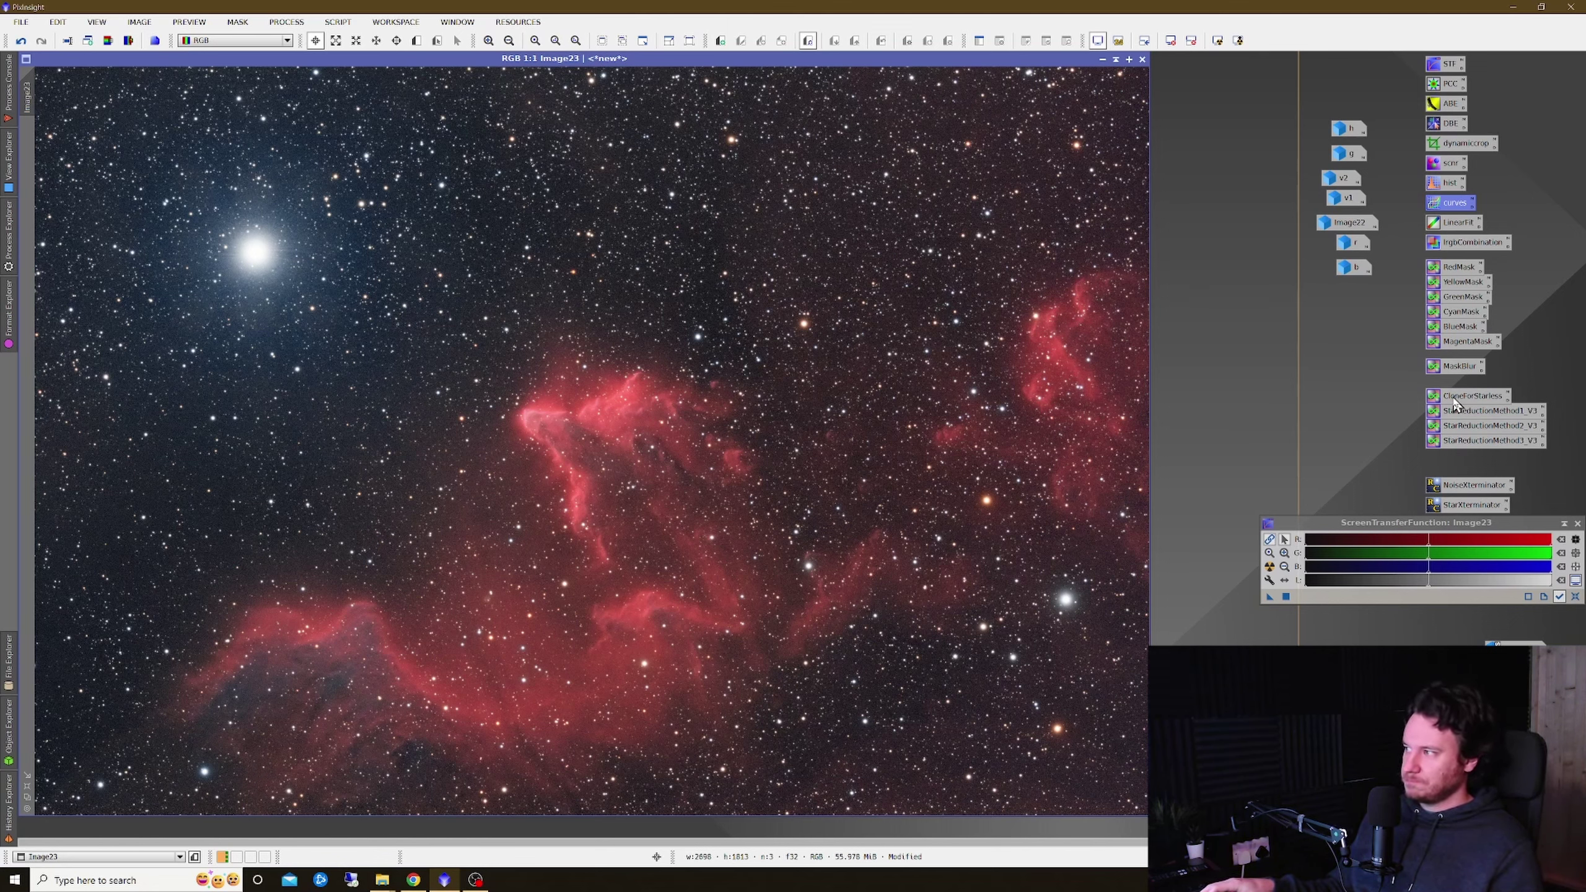
left_click_drag(1455, 398, 727, 295)
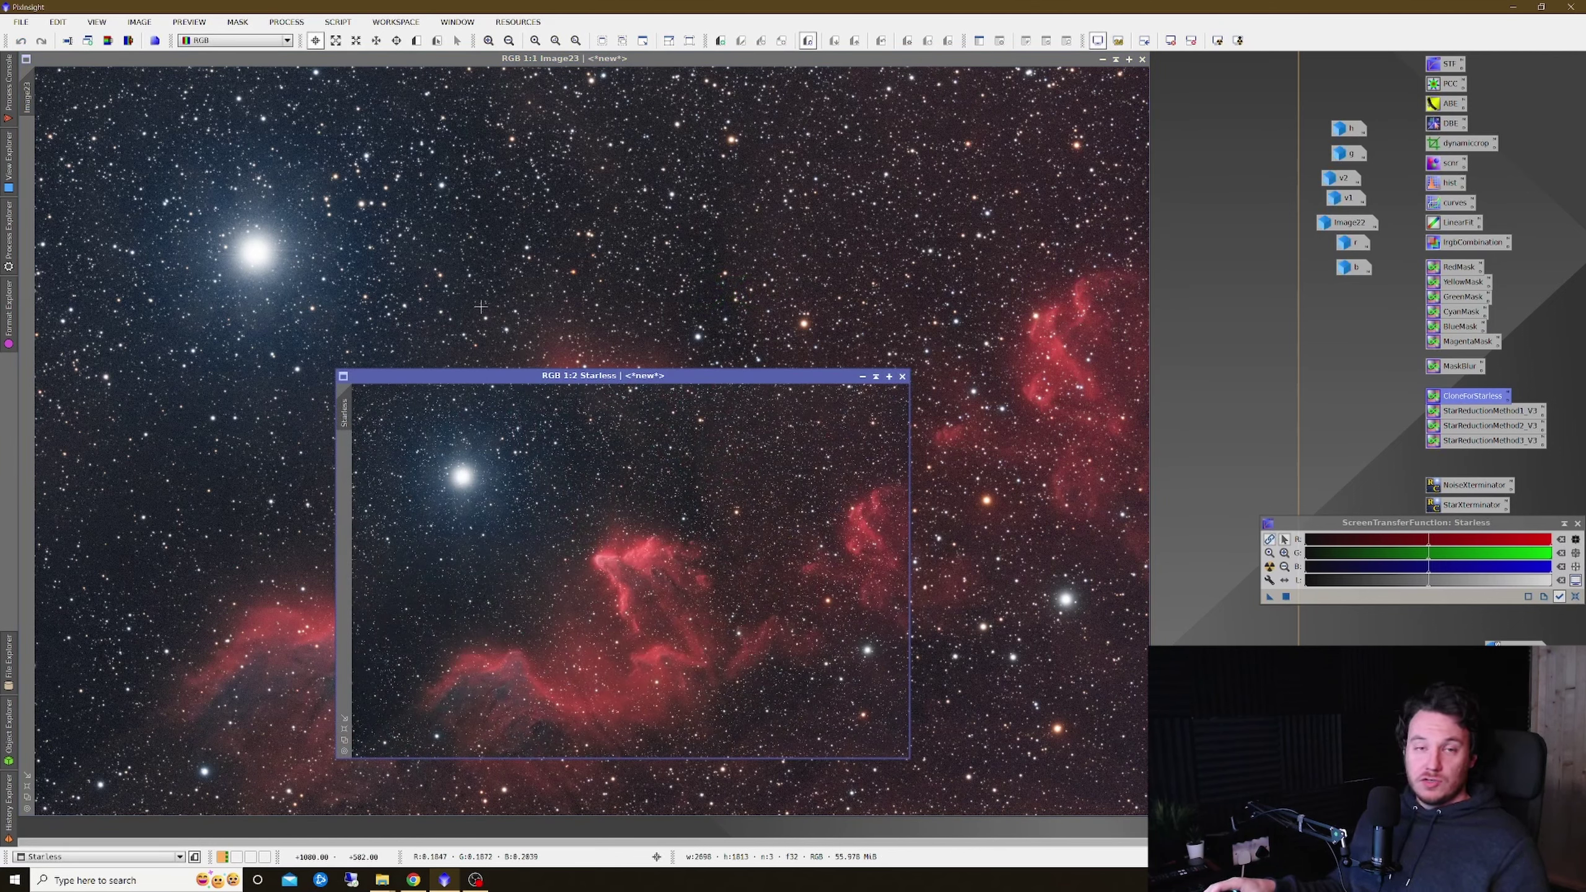
left_click_drag(665, 376, 853, 241)
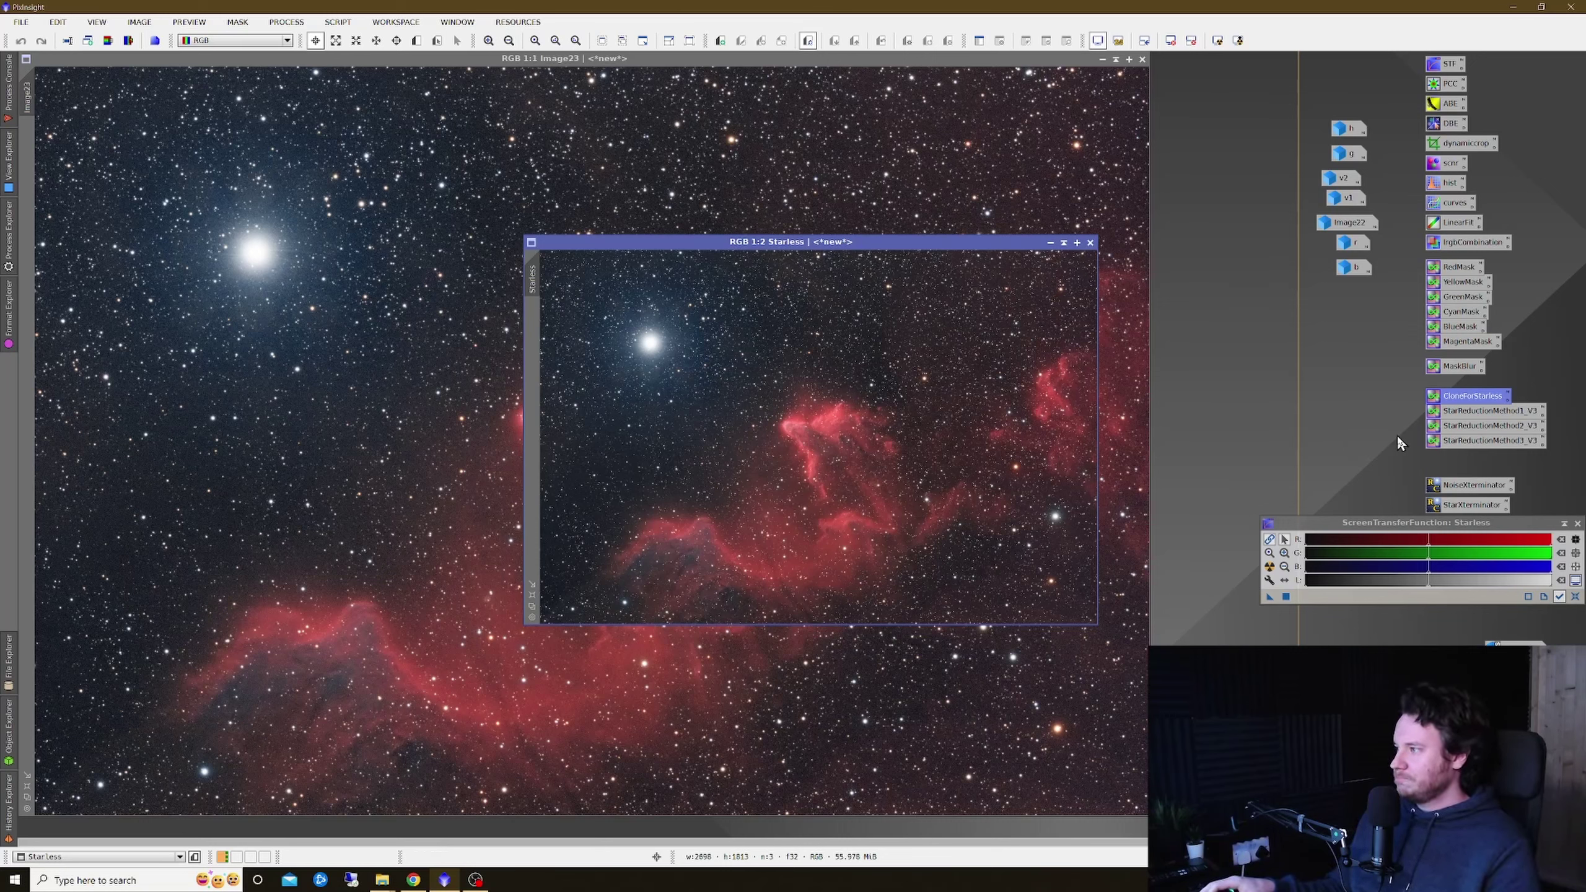
- Remove the stars from the Starless image with StarXterminator and inspect the nebula detail
left_click(1472, 506)
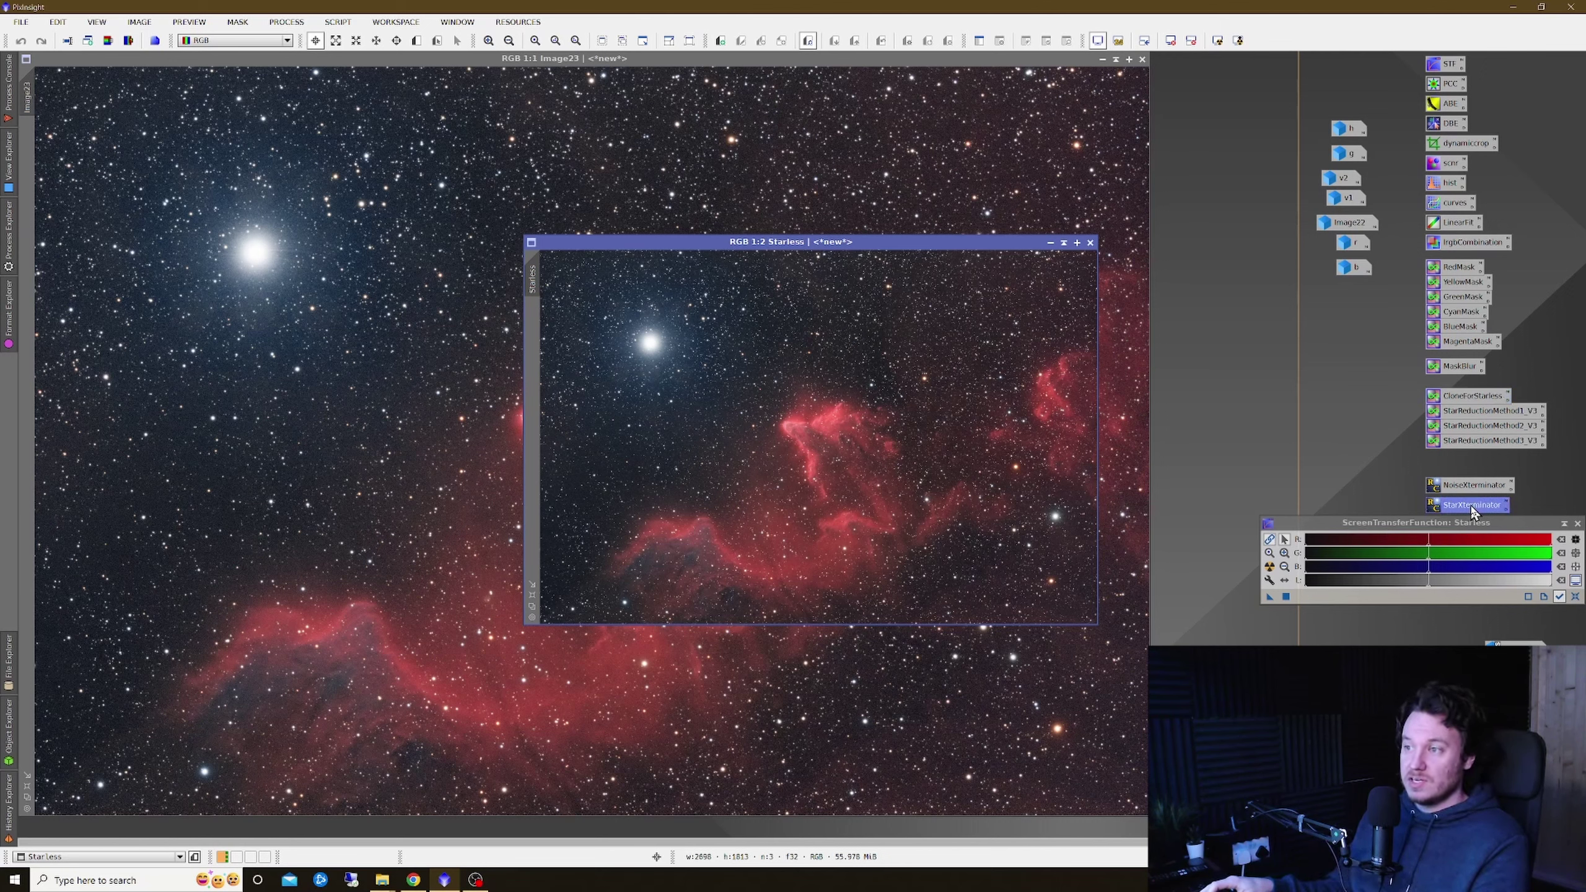
left_click_drag(1473, 507, 847, 432)
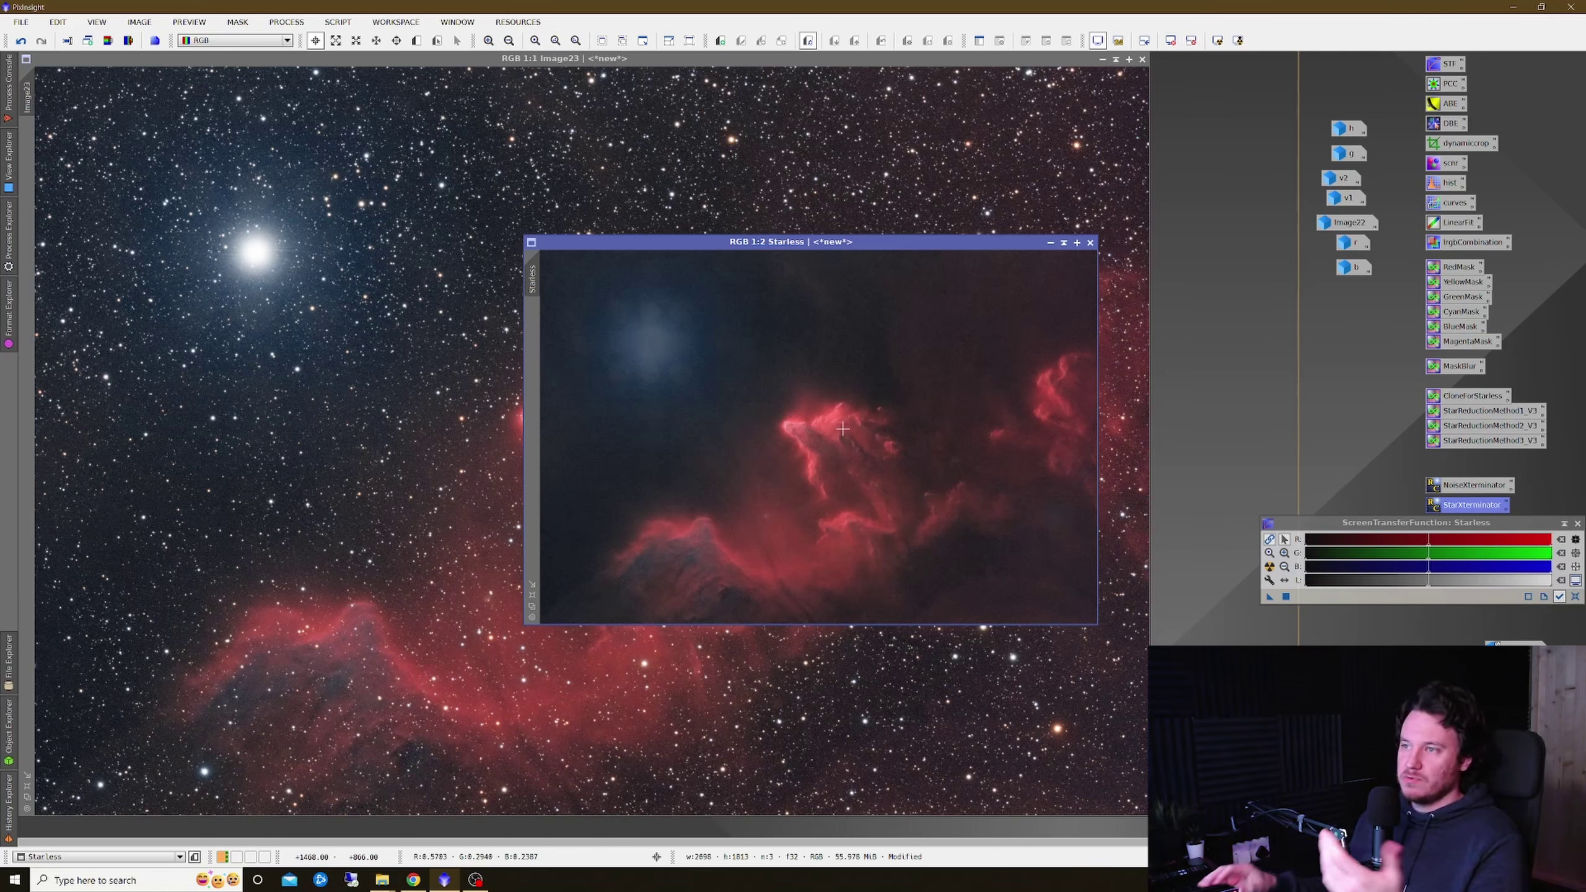
scroll(827, 448, "up", 2)
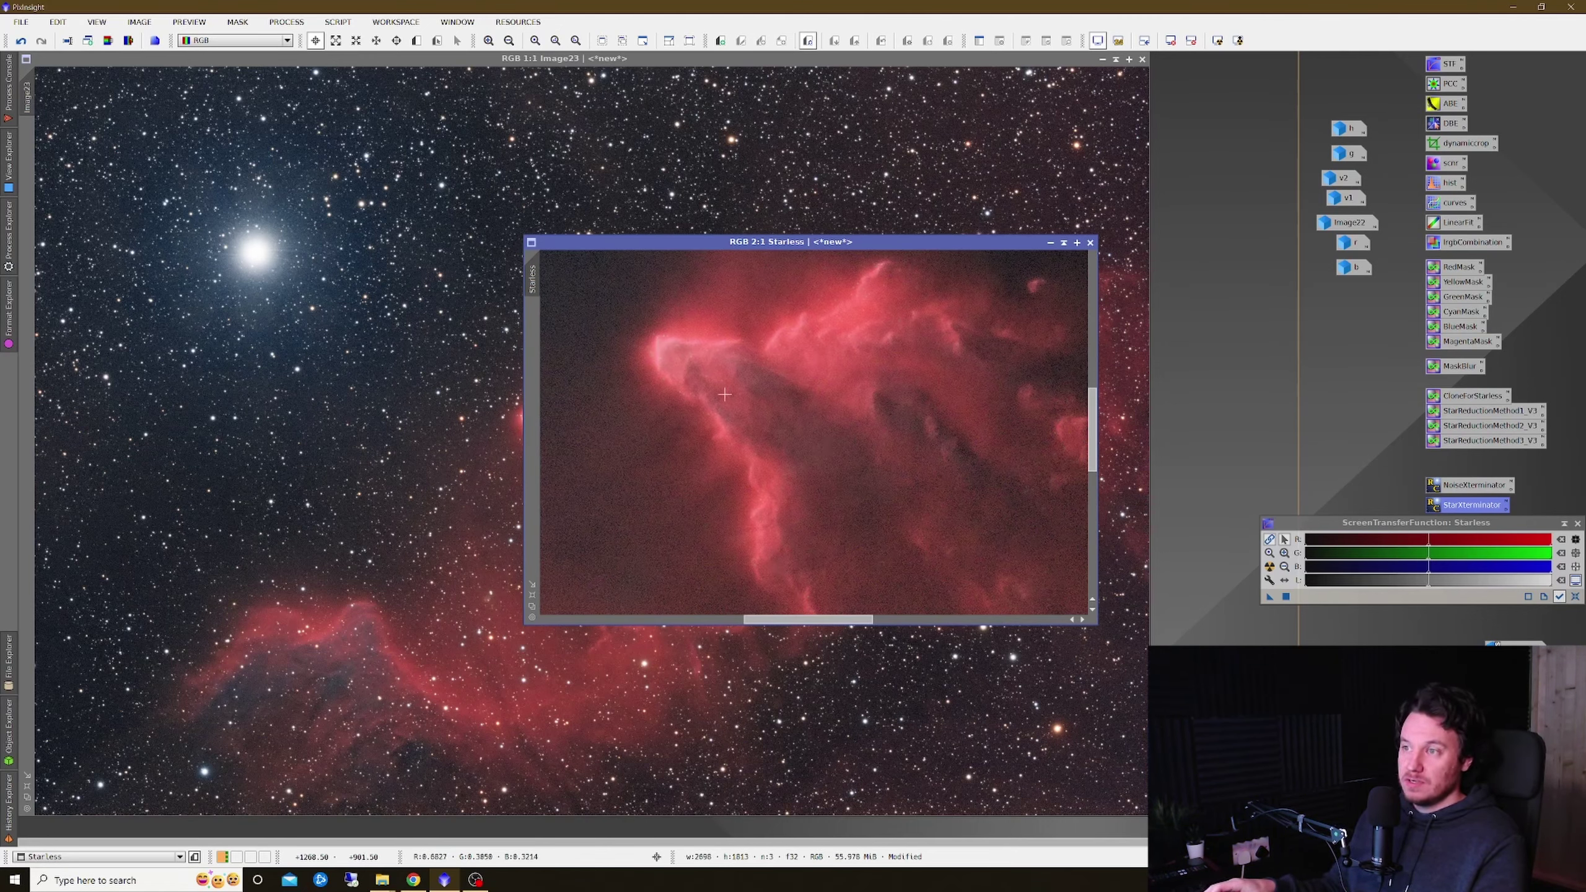
scroll(724, 394, "down", 3)
scroll(789, 432, "up", 1)
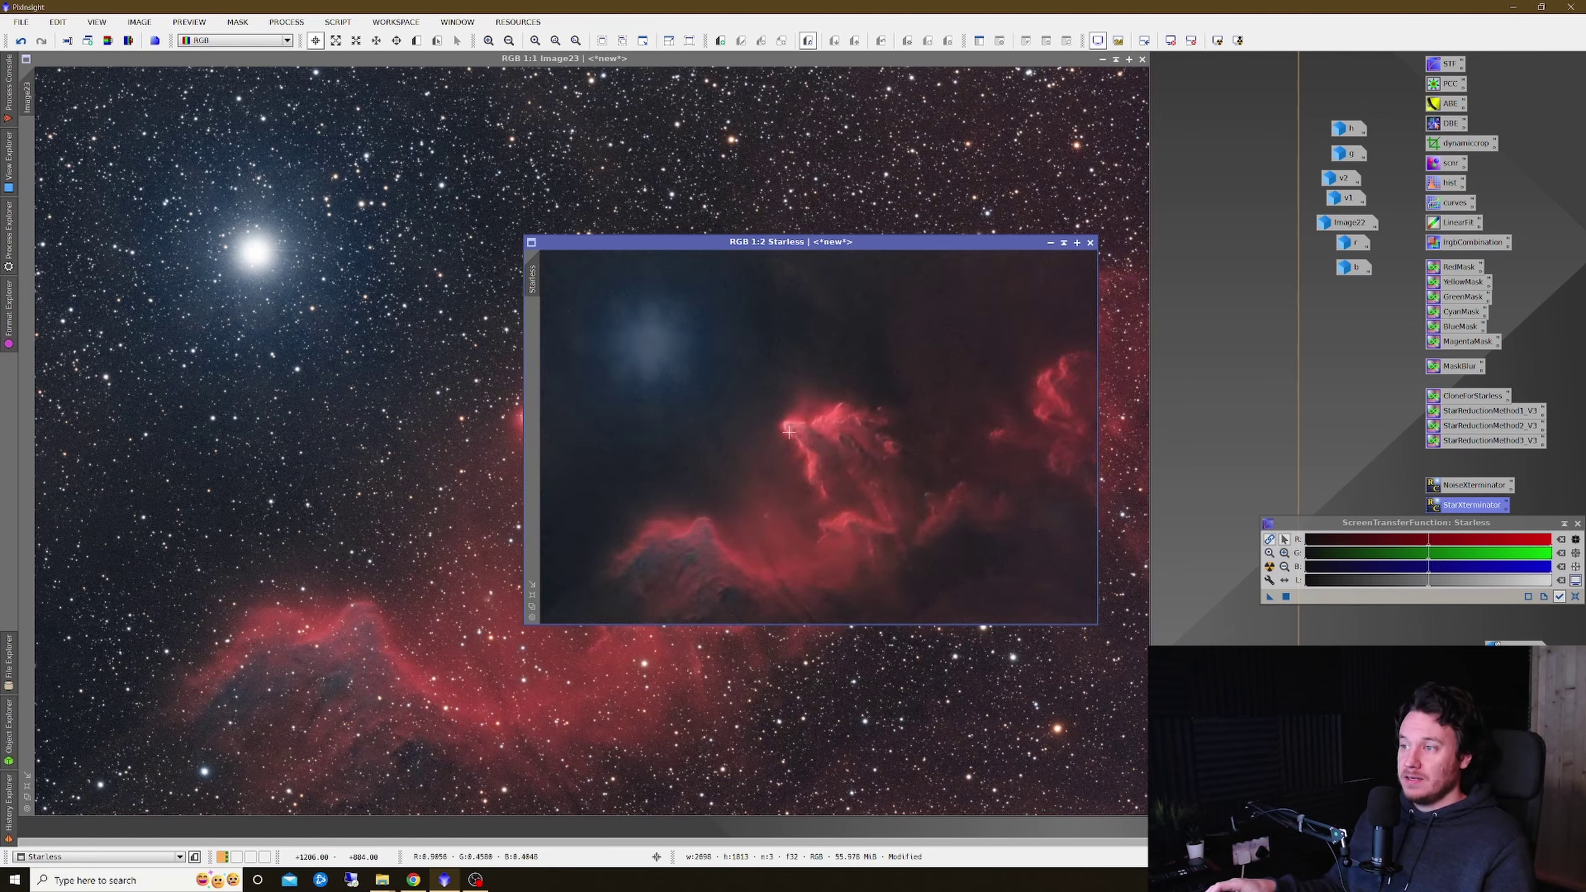
- Move the Starless window aside and bring Image23 to the front
left_click_drag(662, 242, 977, 240)
left_click(632, 212)
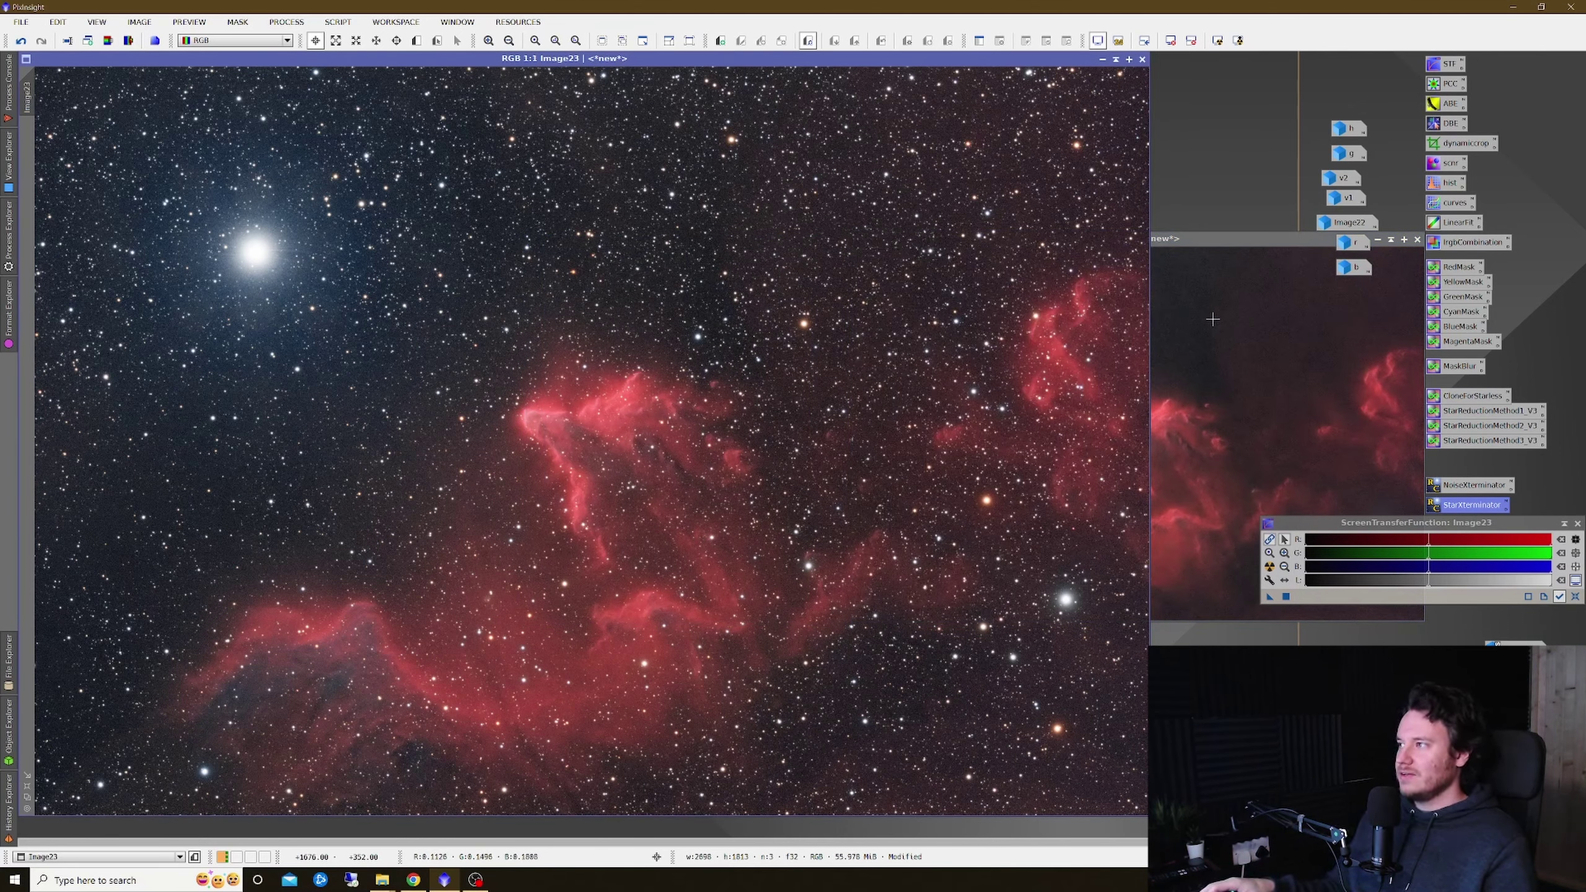
left_click_drag(1241, 242, 1199, 241)
left_click(620, 393)
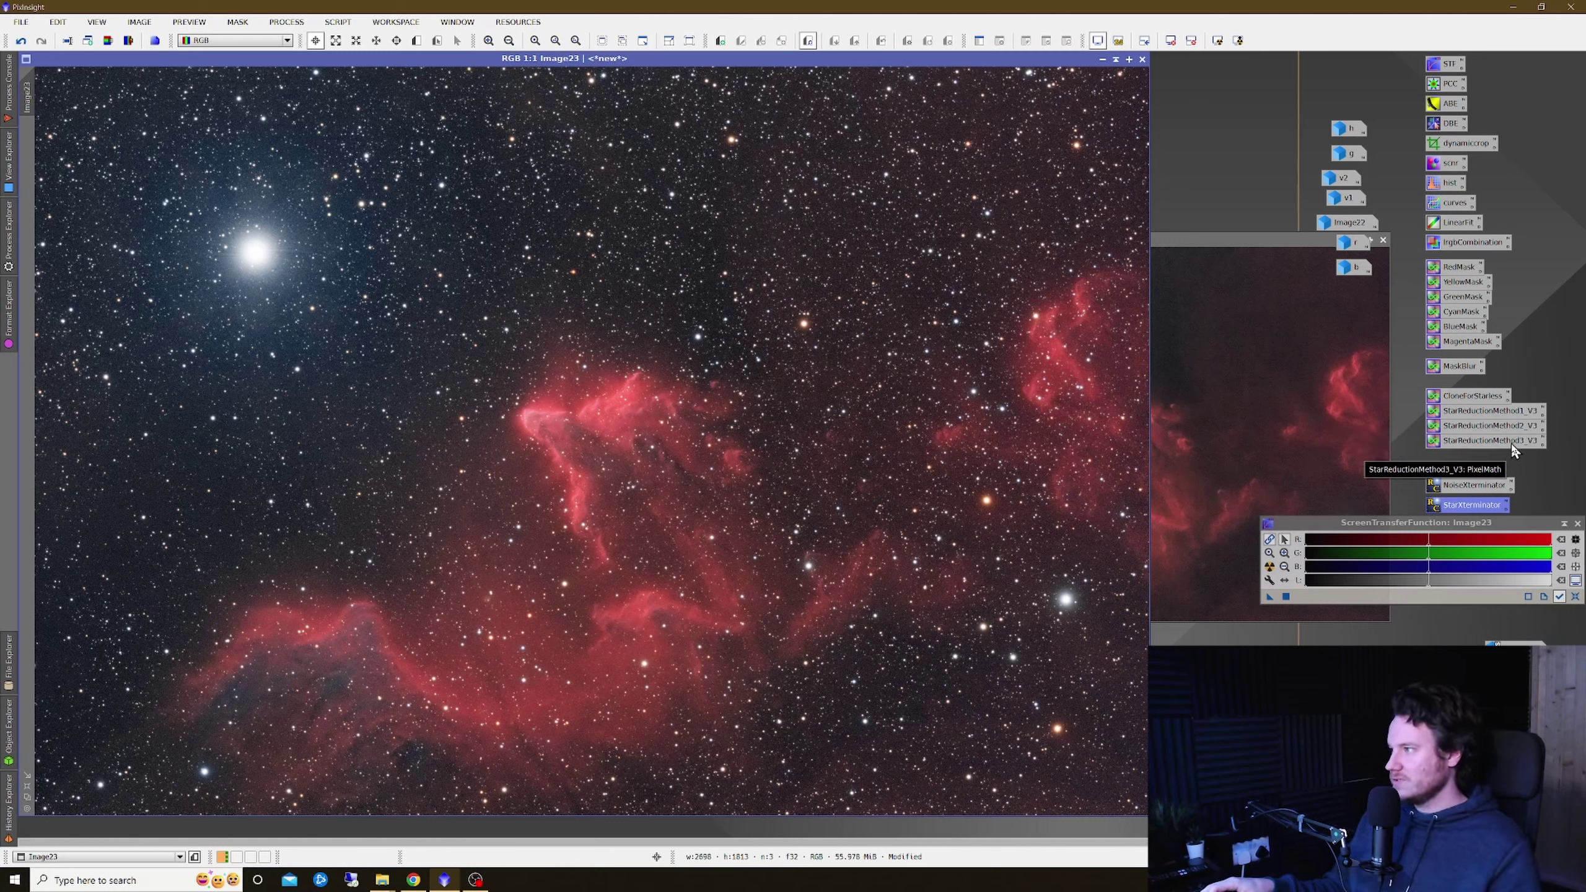
- Reduce the stars in Image23 with the StarReductionMethod1_V3 process and check the area around the nebula
left_click_drag(1485, 415, 675, 379)
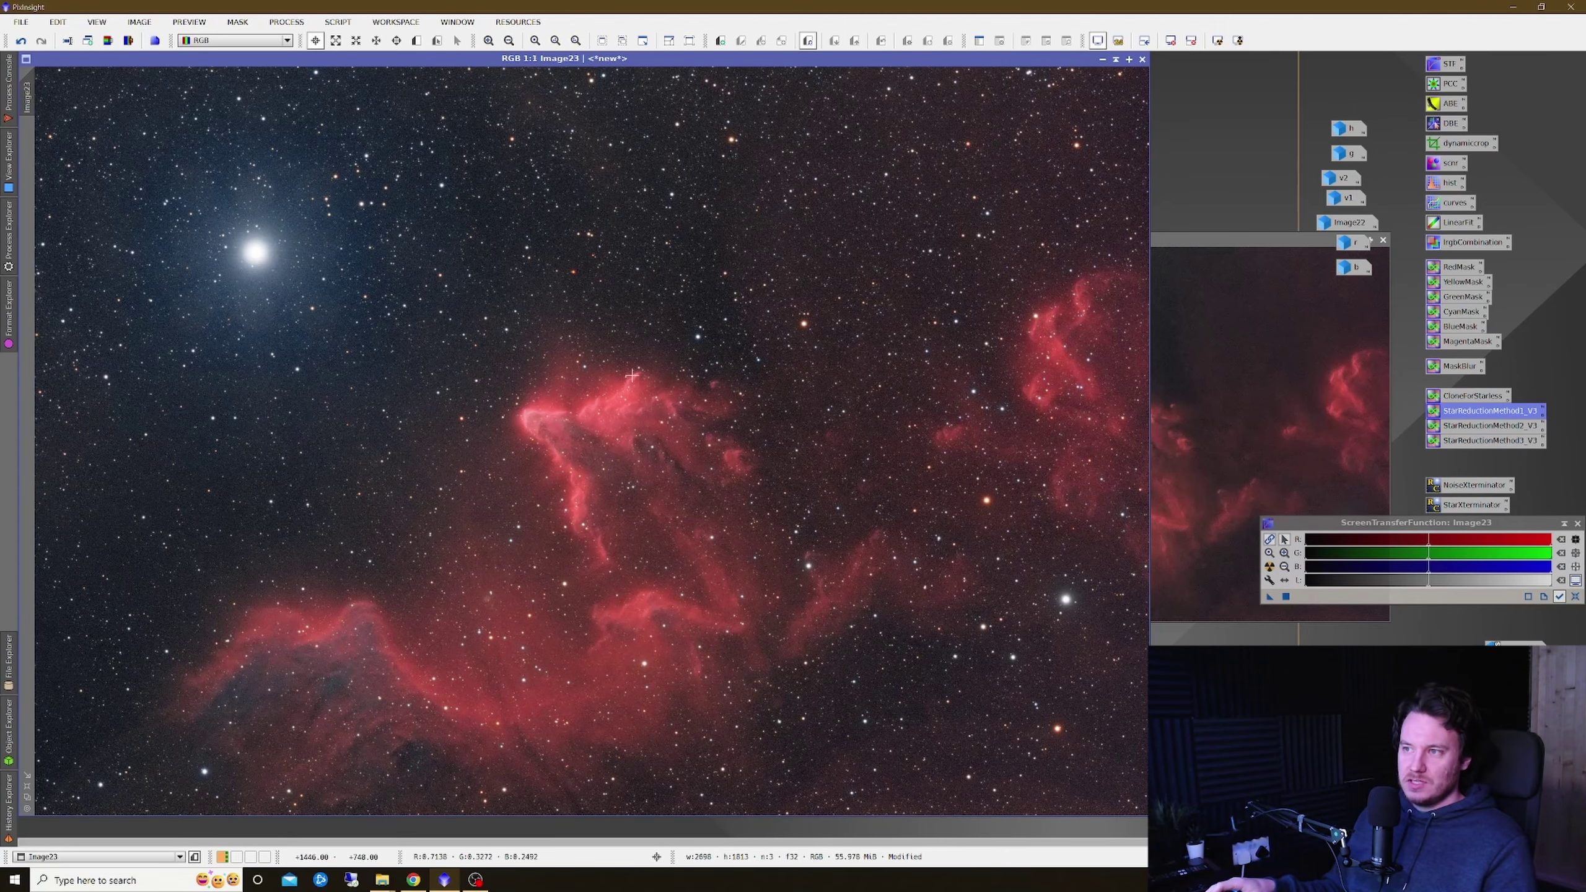
scroll(533, 394, "up", 1)
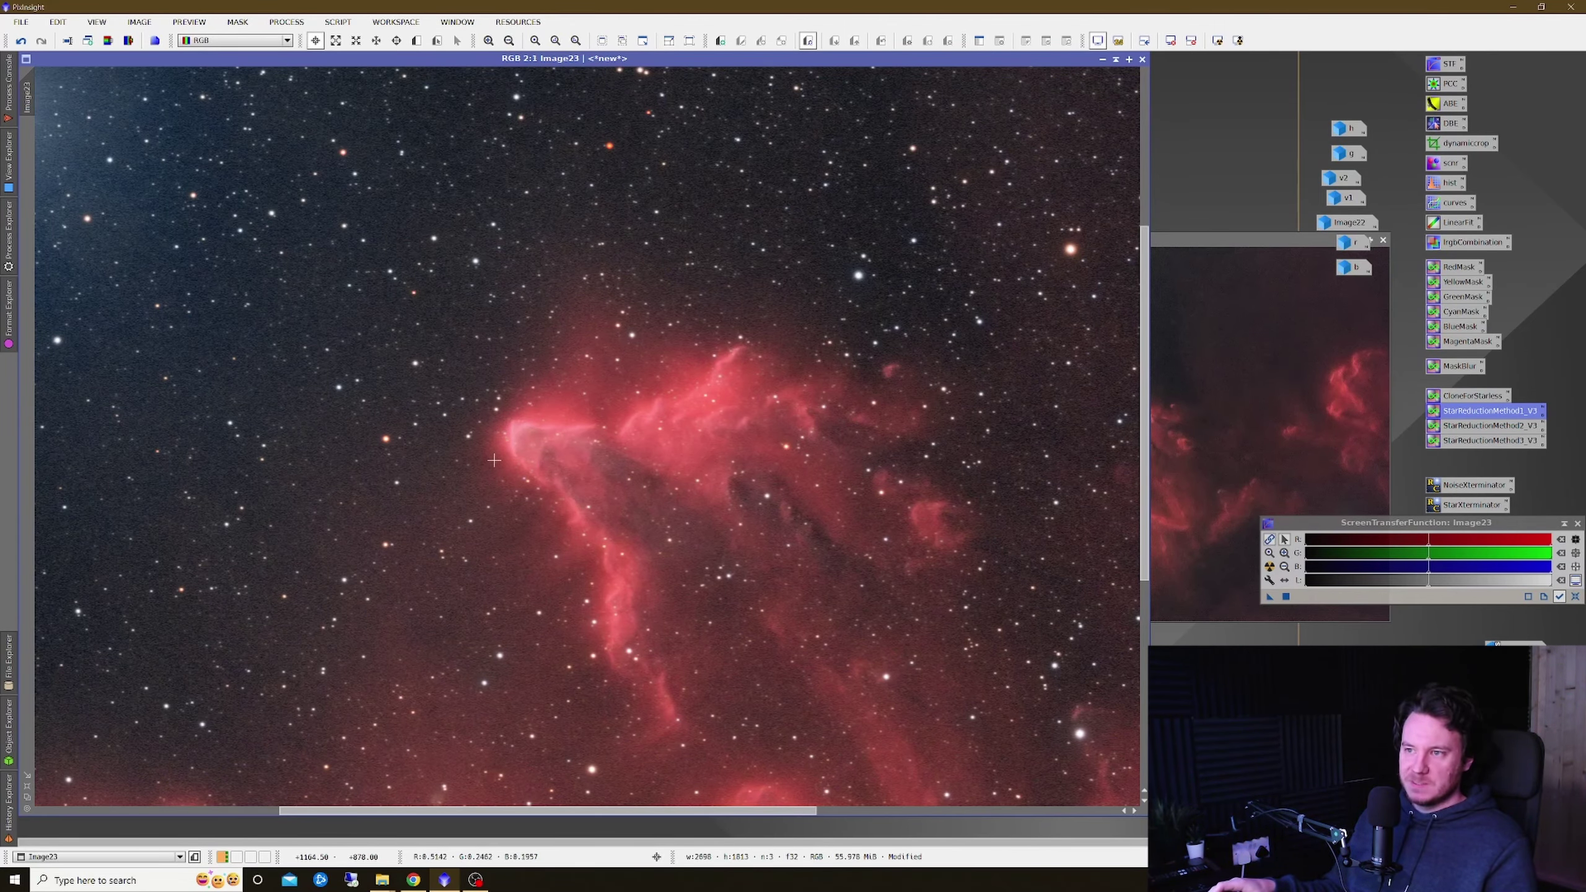
scroll(484, 460, "down", 1)
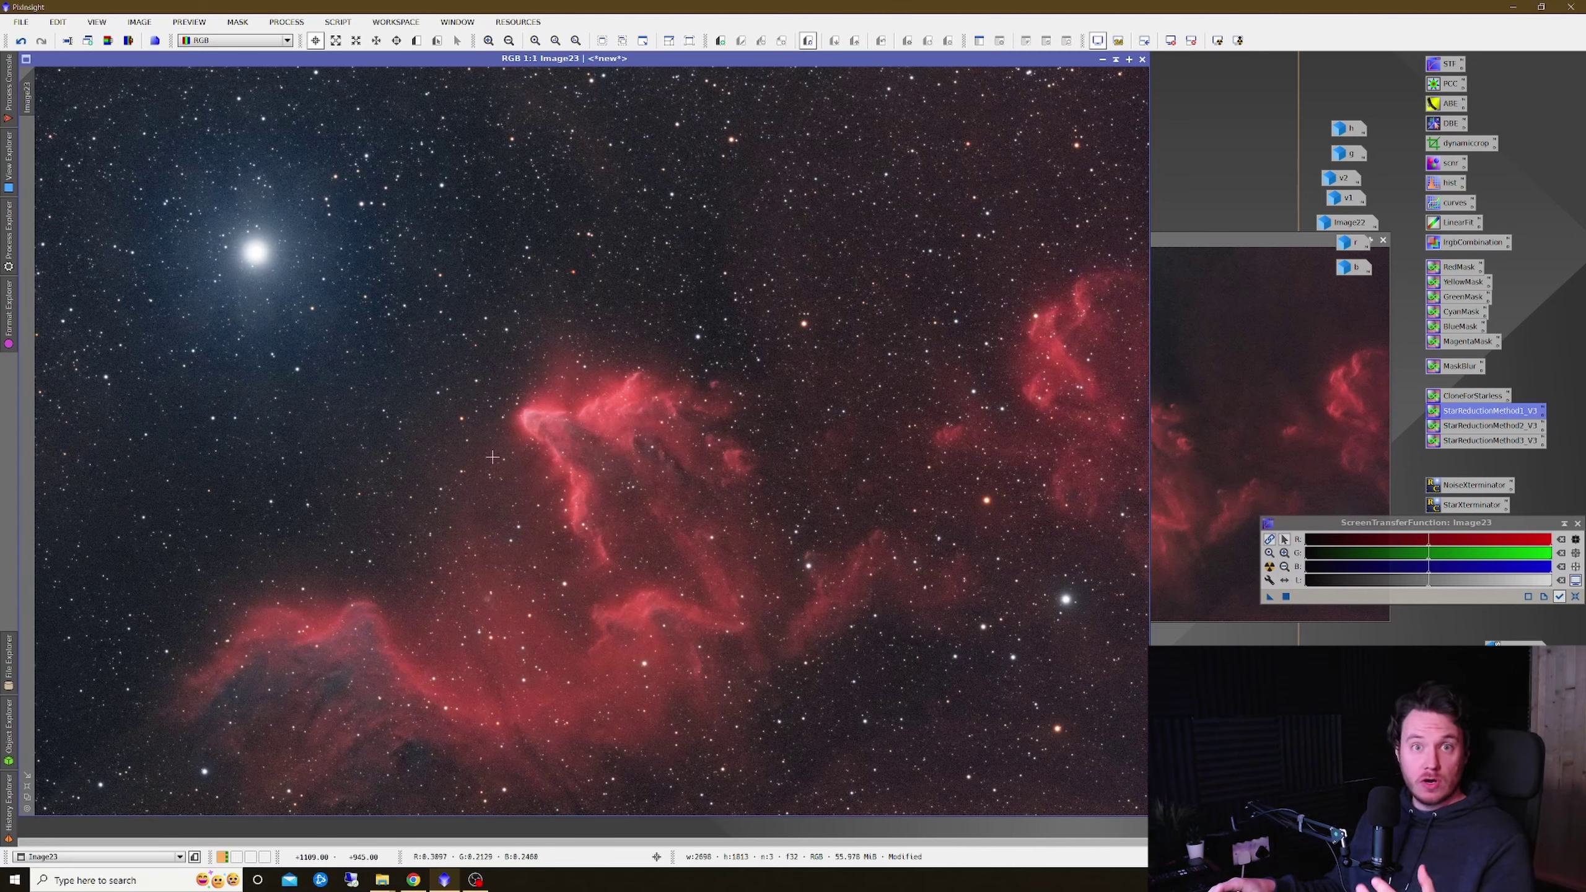
- Undo the first star reduction on Image23
scroll(492, 451, "up", 1)
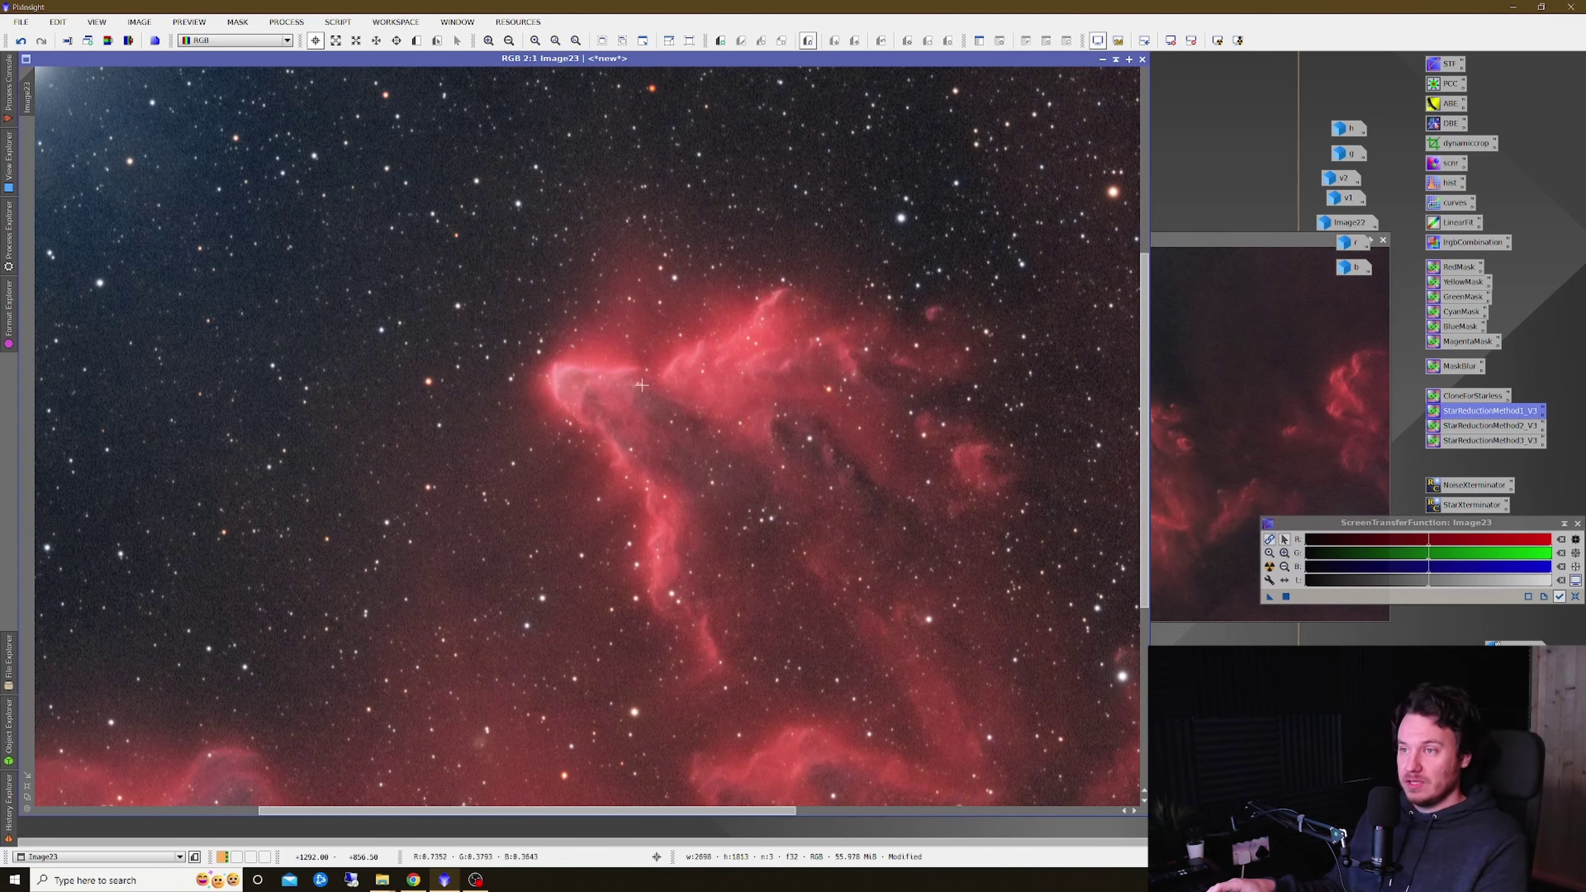
right_click(643, 384)
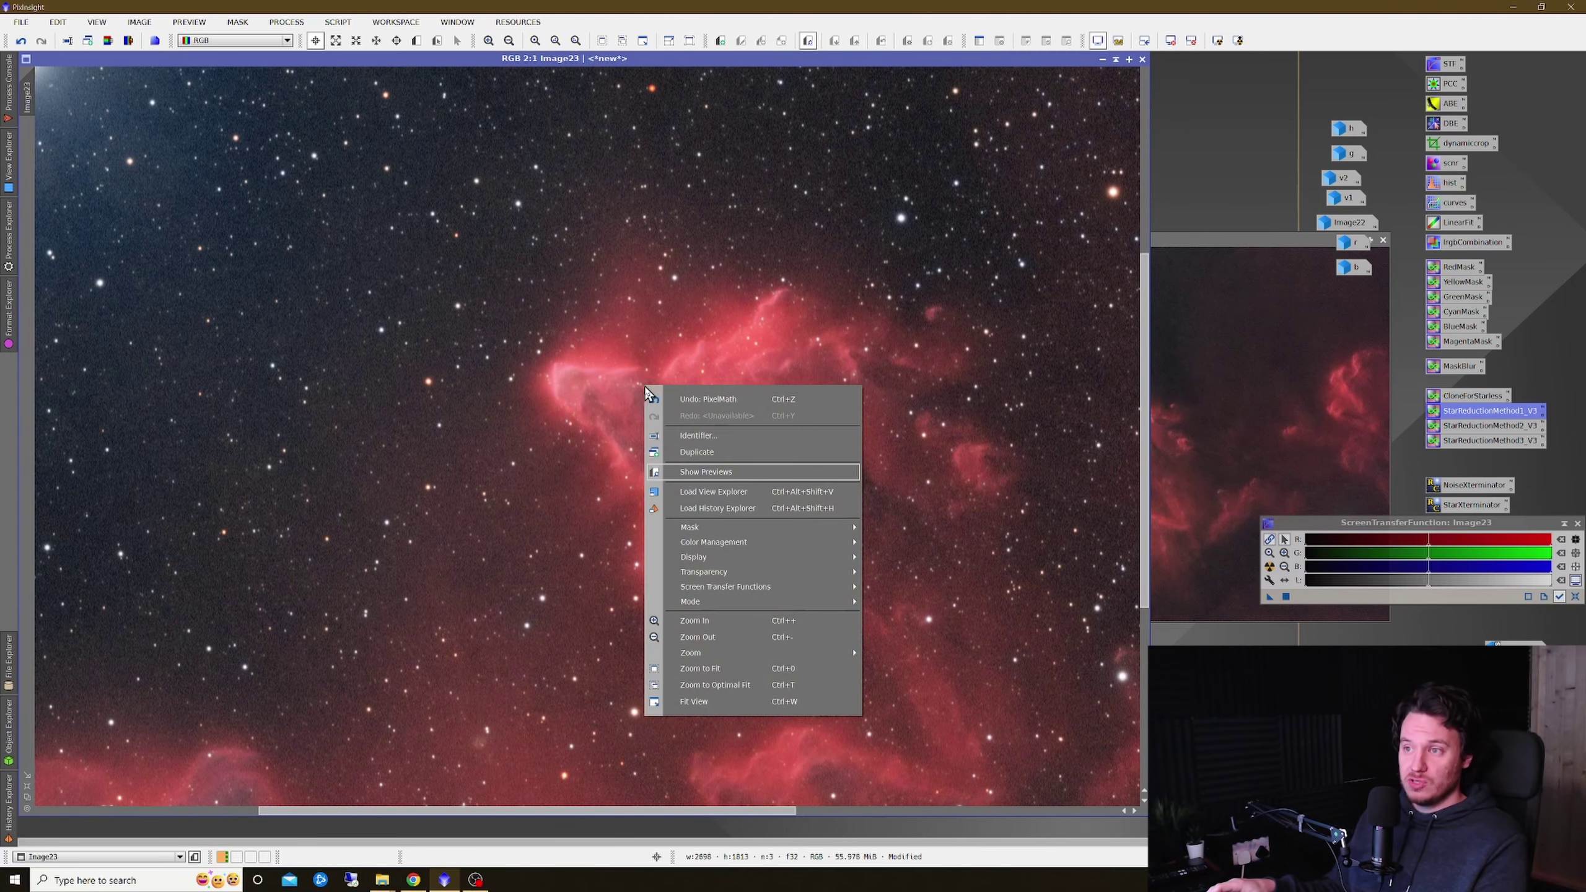
left_click(684, 400)
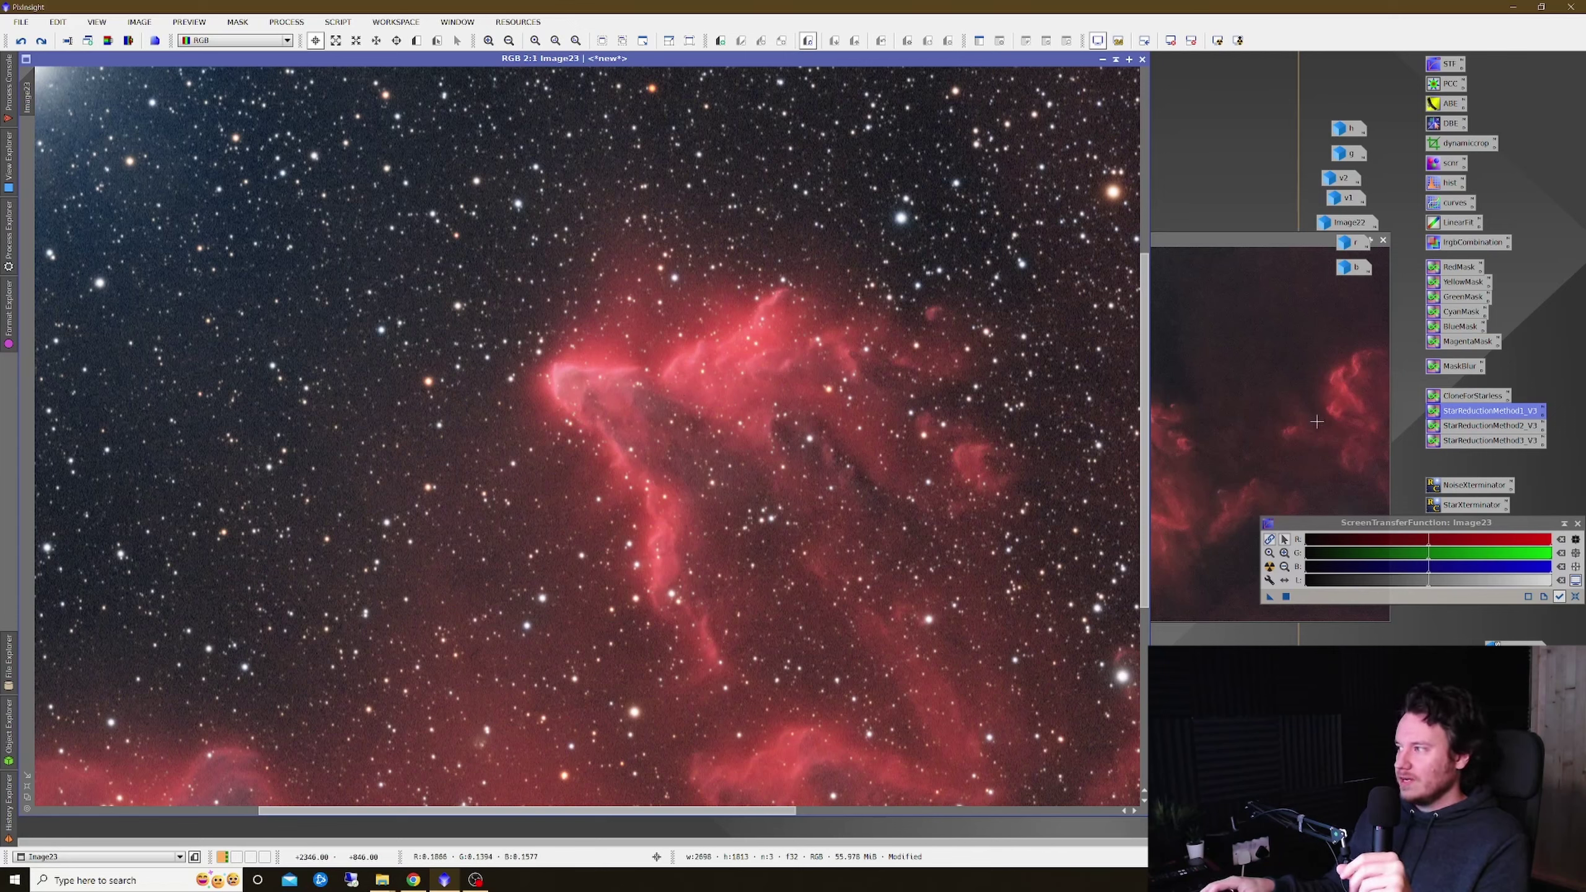
- Try the StarReductionMethod2_V3 process on Image23, compare the stars before and after, and undo the reduction
left_click_drag(1489, 426, 558, 451)
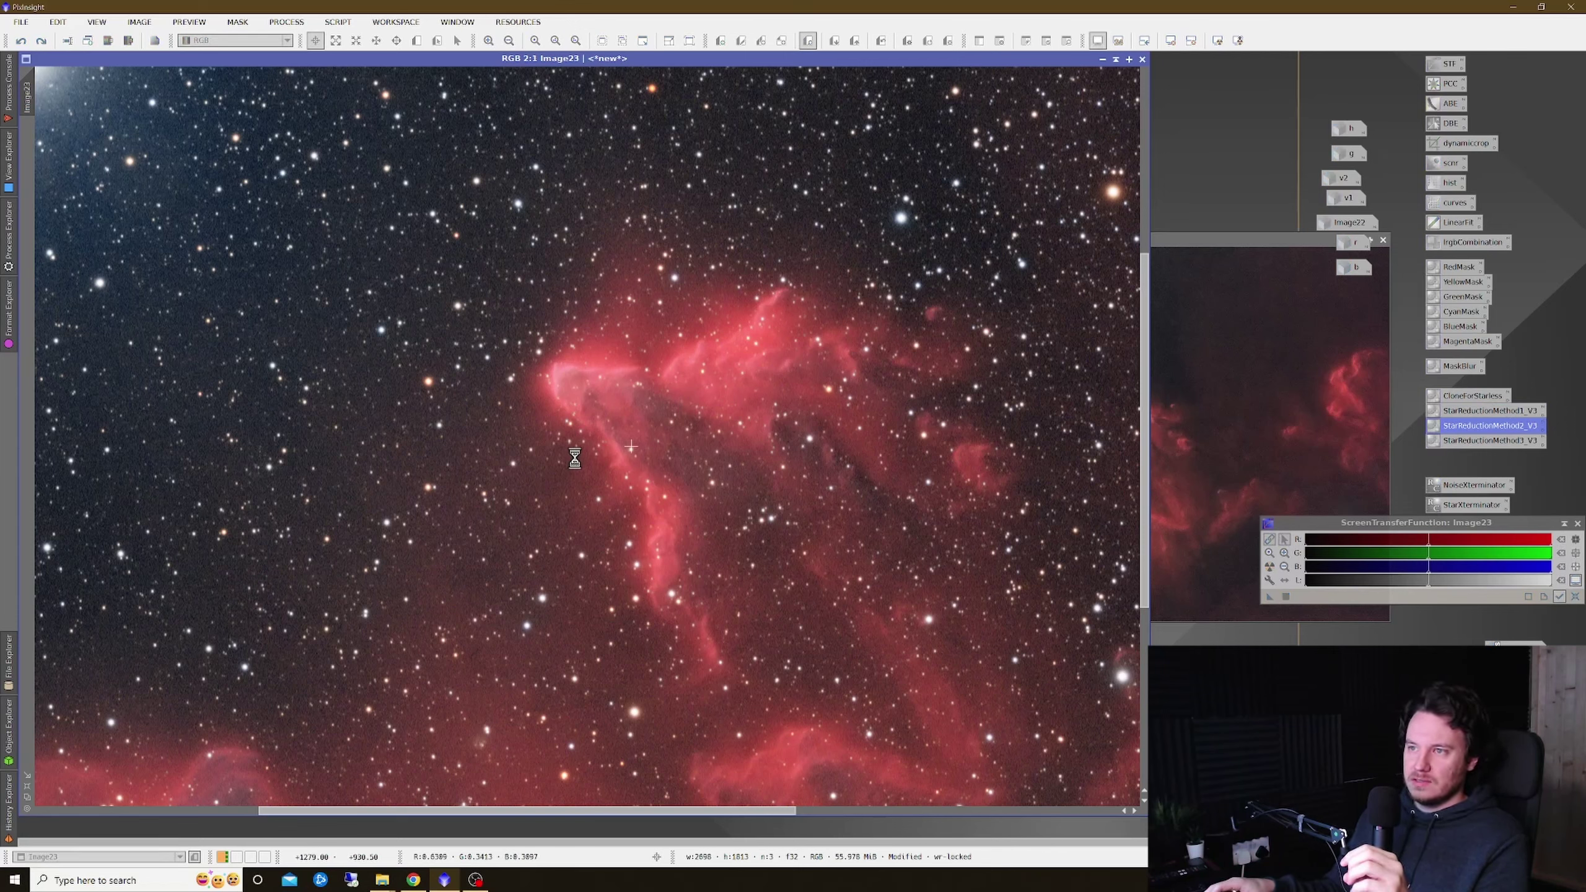
right_click(595, 449)
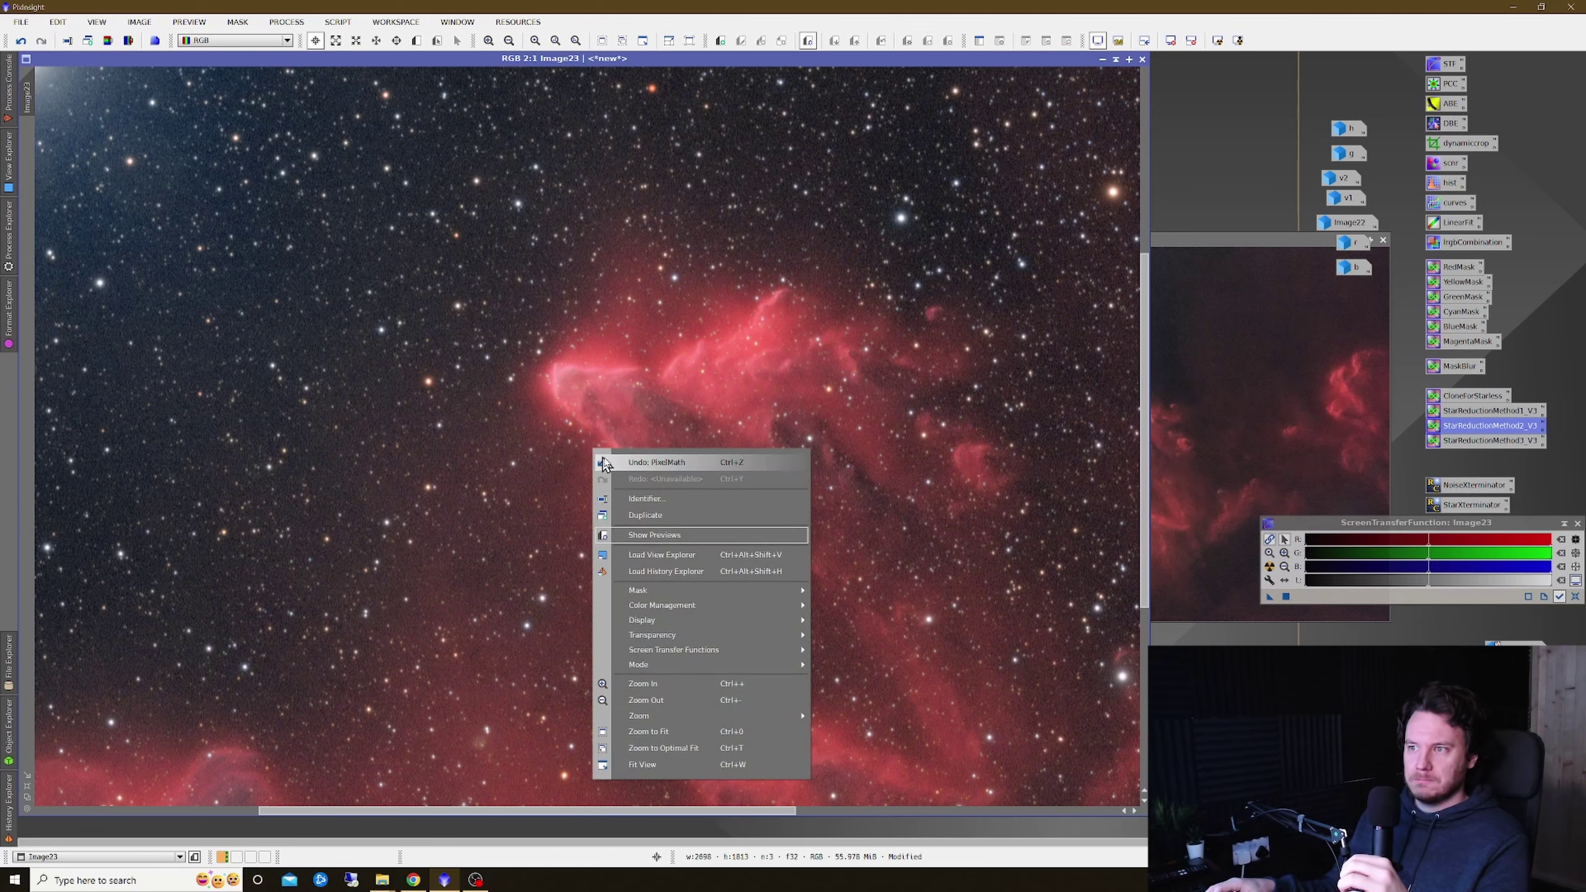
right_click(637, 456)
right_click(652, 445)
right_click(681, 447)
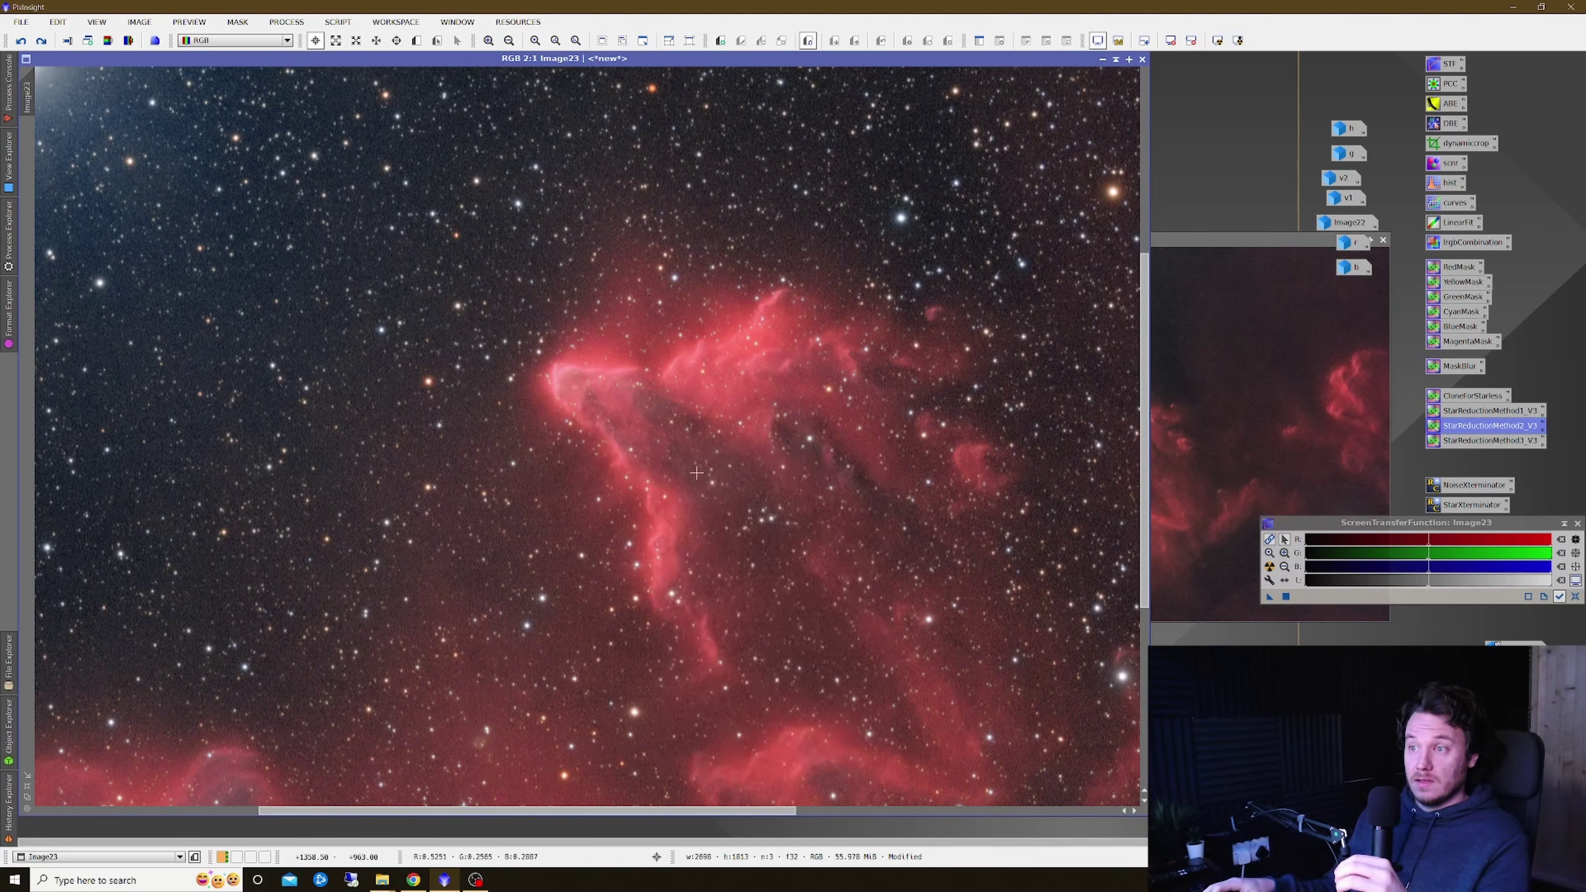
right_click(700, 447)
left_click(751, 460)
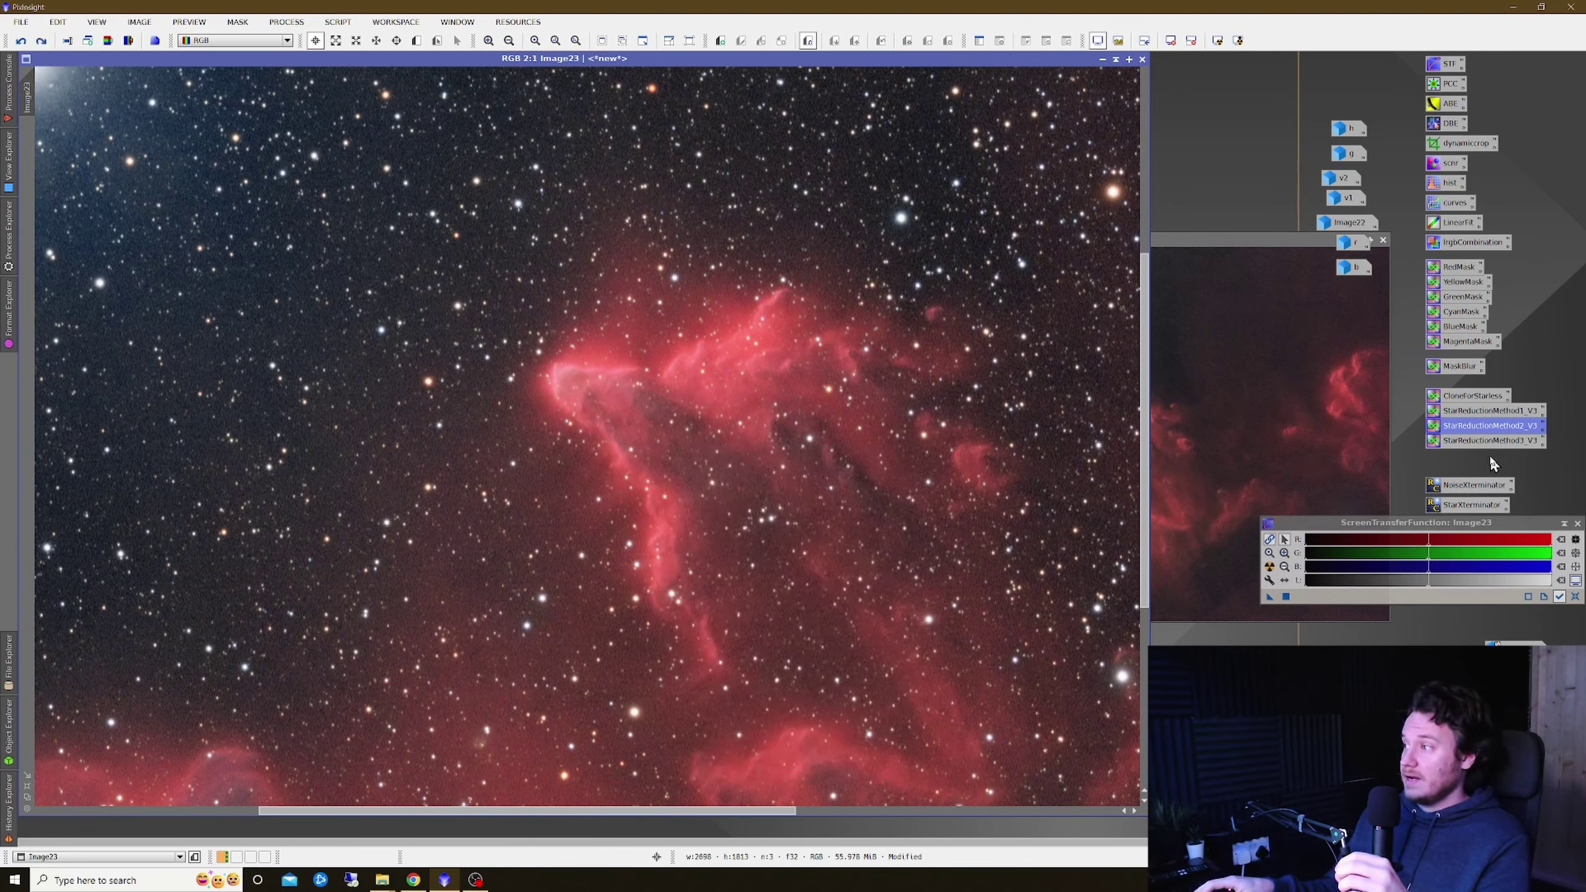
- Reduce the stars in Image23 with the StarReductionMethod3_V3 process, compare before and after, and keep the reduced version
left_click_drag(1494, 446, 728, 440)
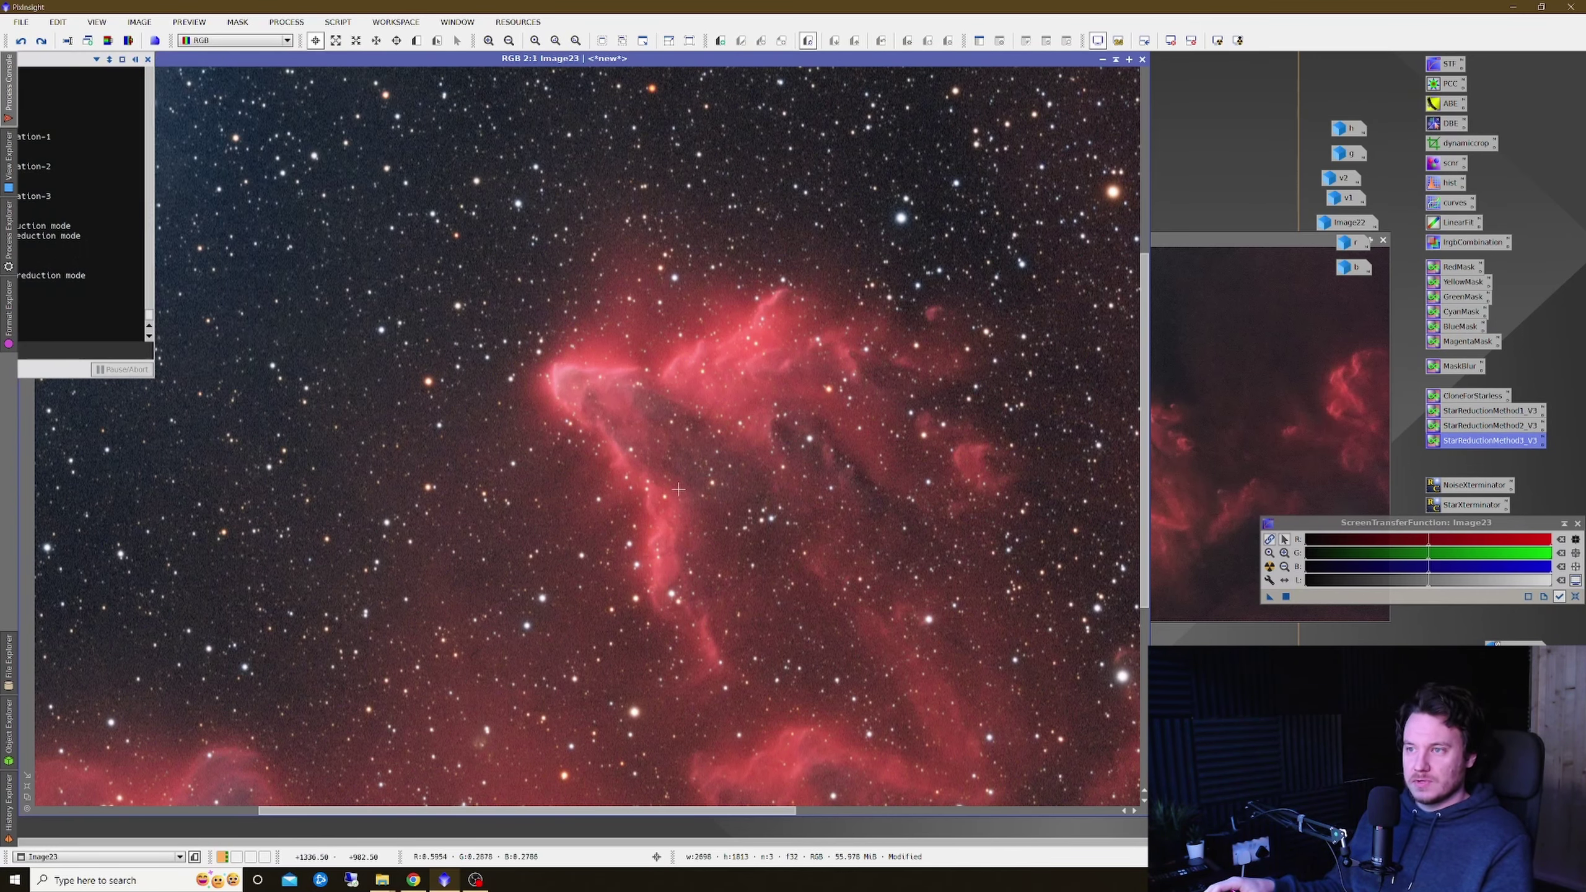
scroll(677, 489, "down", 3)
scroll(678, 488, "up", 2)
right_click(633, 419)
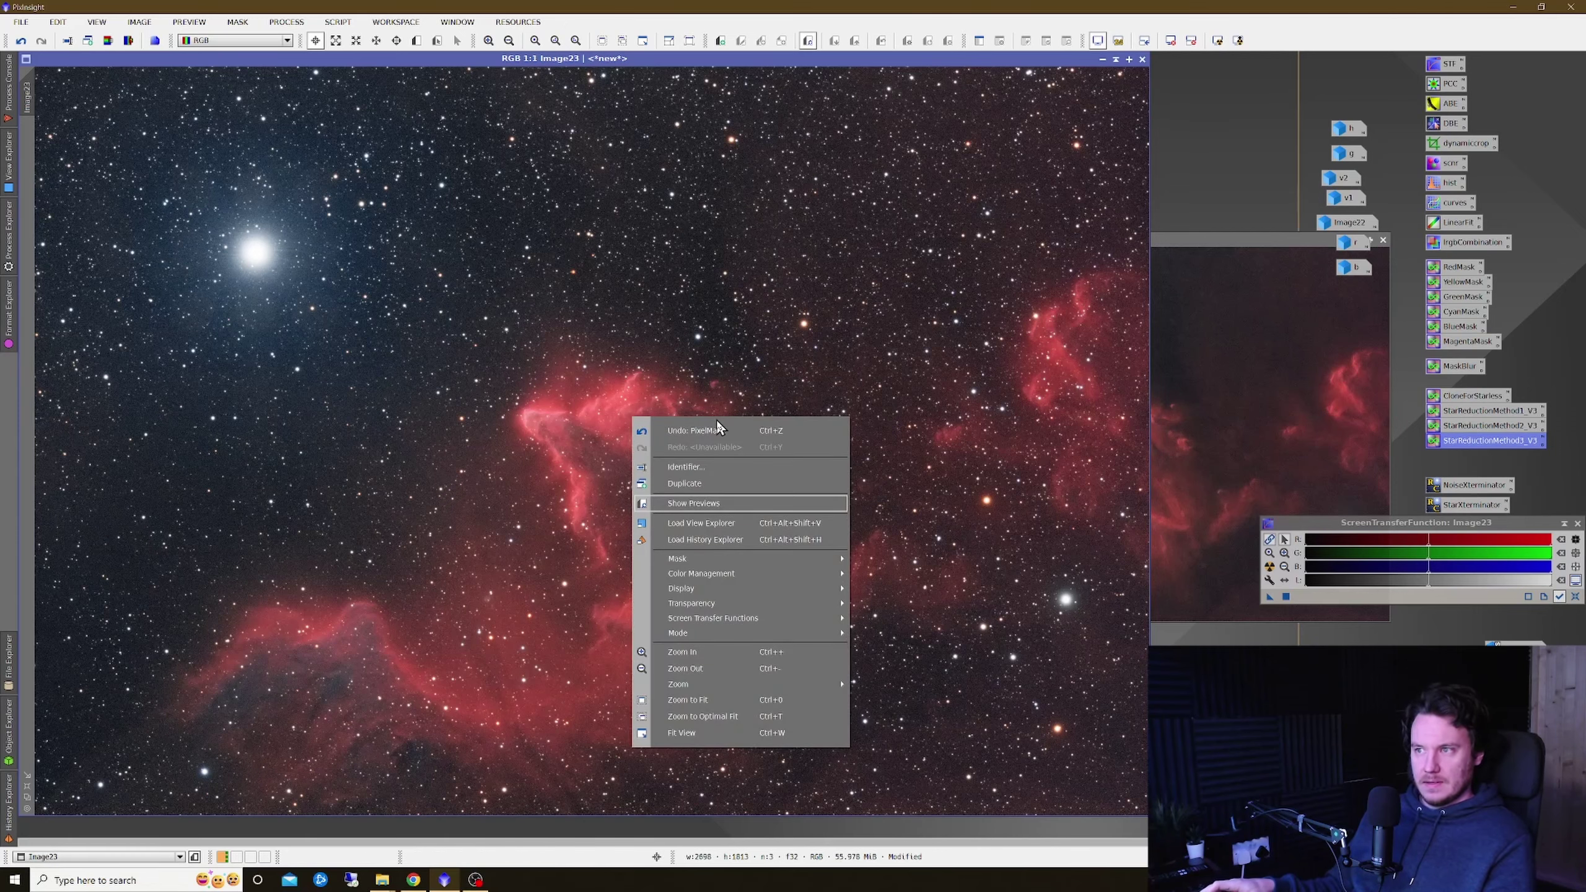
left_click(723, 431)
right_click(736, 415)
left_click(792, 446)
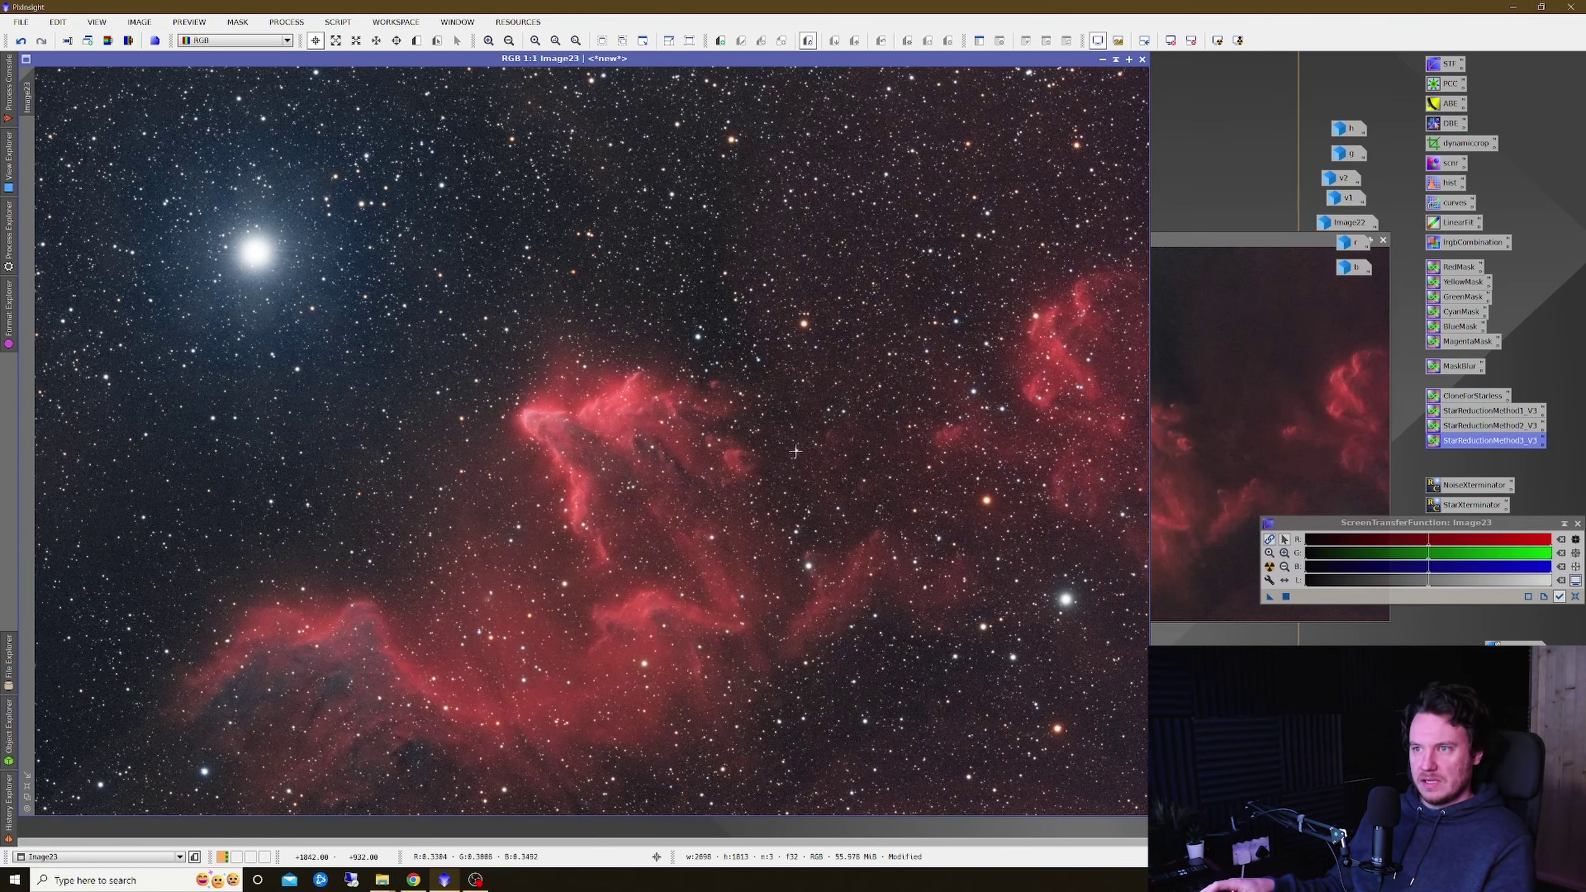
- Examine the reduced stars around the nebula and the star size parameter in the StarReductionMethod1_V3 expression, leaving the expression unchanged
scroll(499, 460, "up", 2)
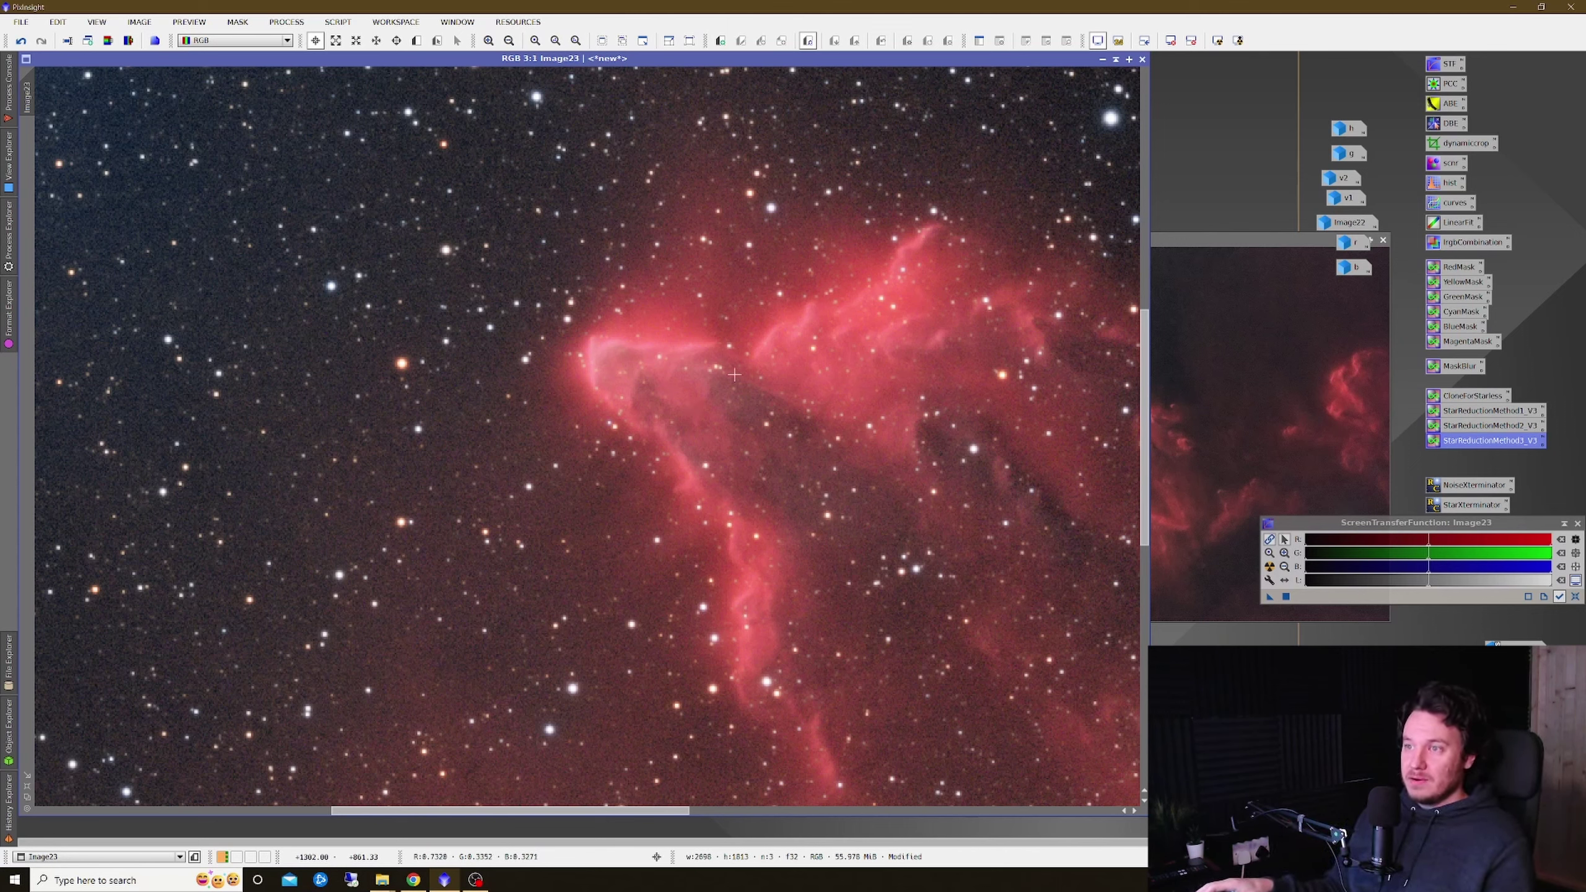
double_click(1489, 411)
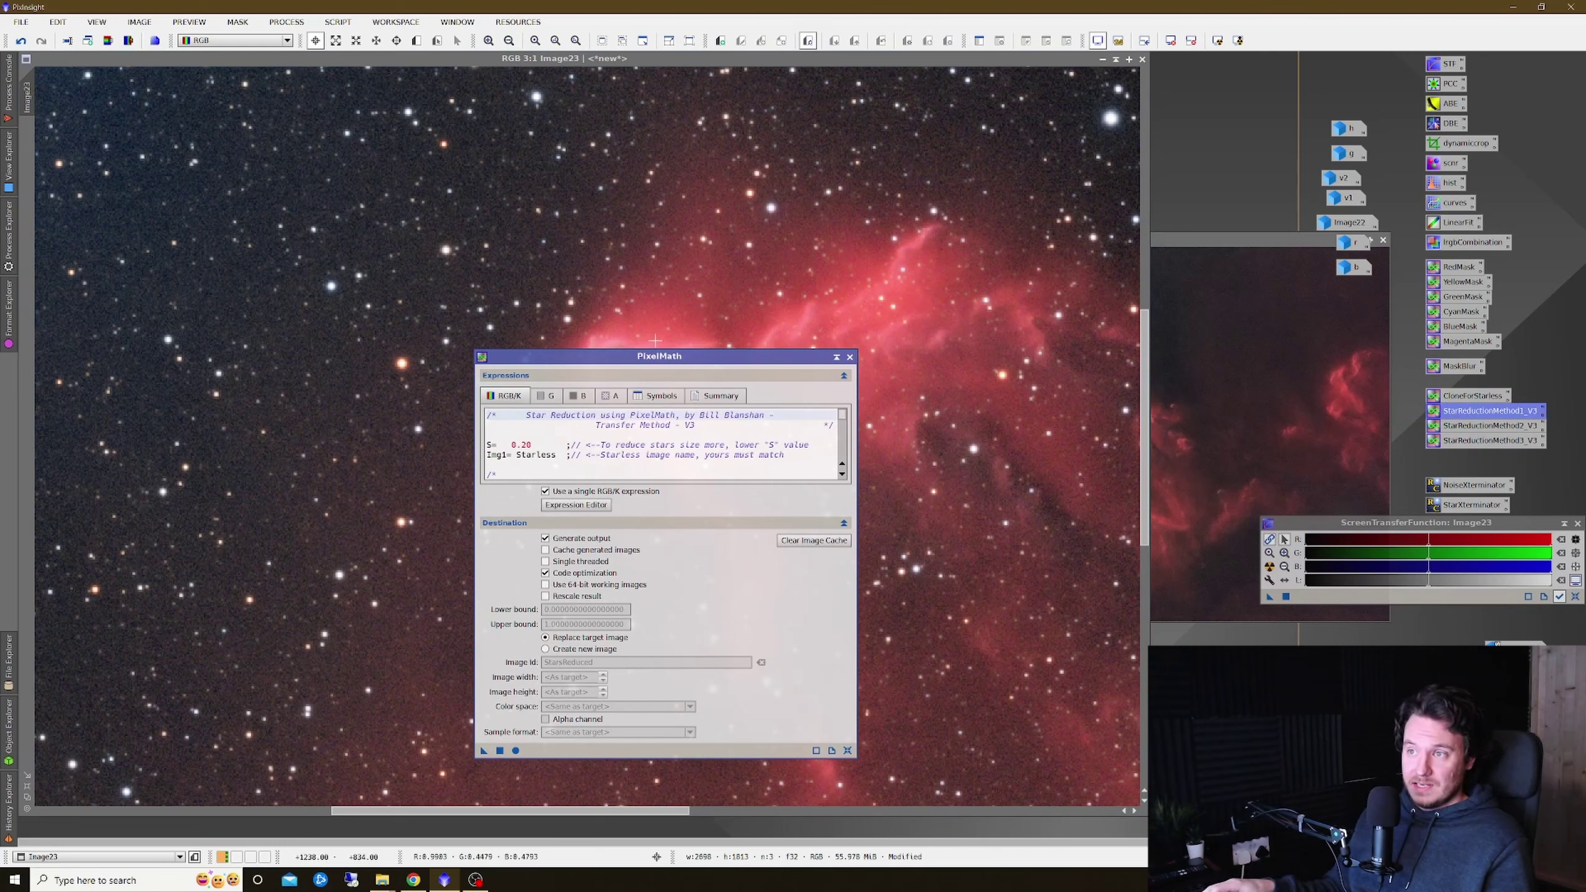
left_click_drag(680, 356, 711, 288)
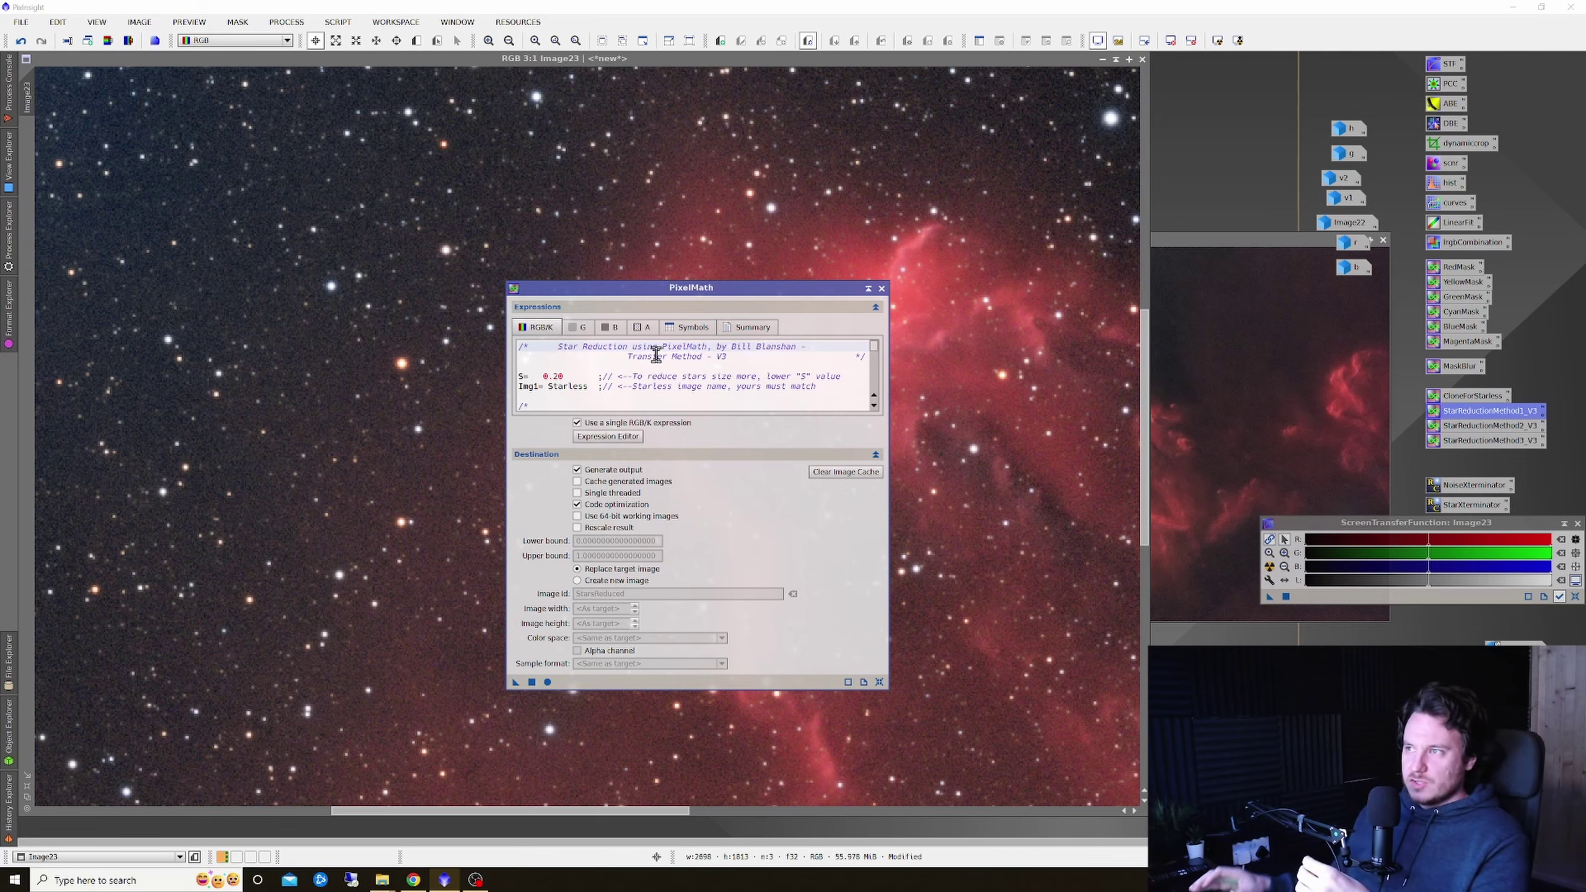
left_click(882, 288)
scroll(689, 443, "down", 1)
scroll(689, 443, "down", 1)
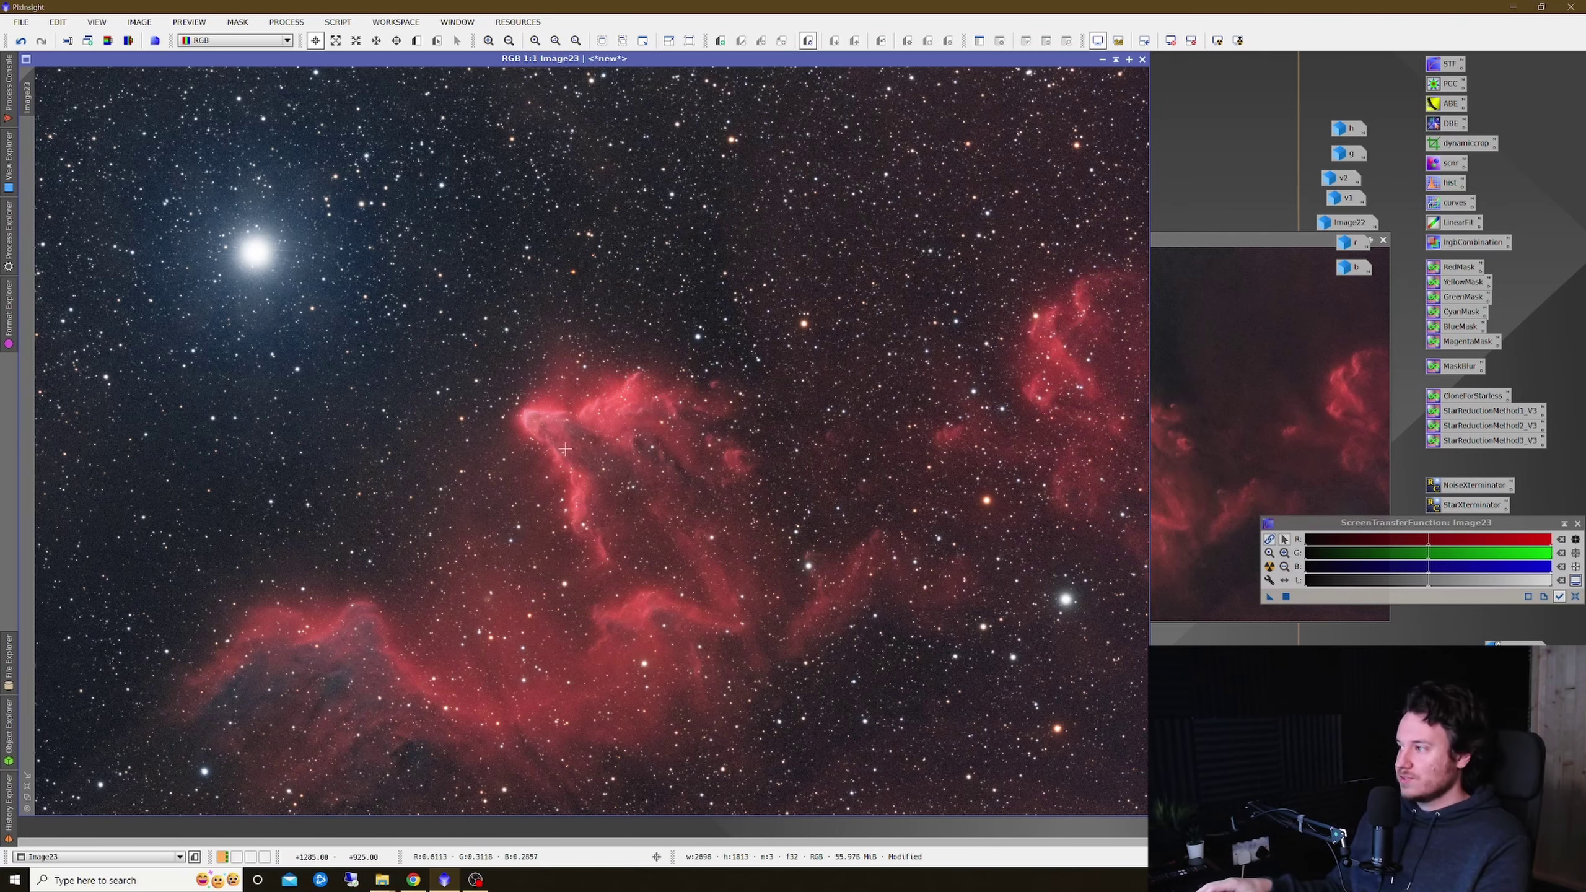
- Reduce the noise in Image23 with NoiseXTerminator, using a Denoise value of 0.60
scroll(565, 449, "up", 1)
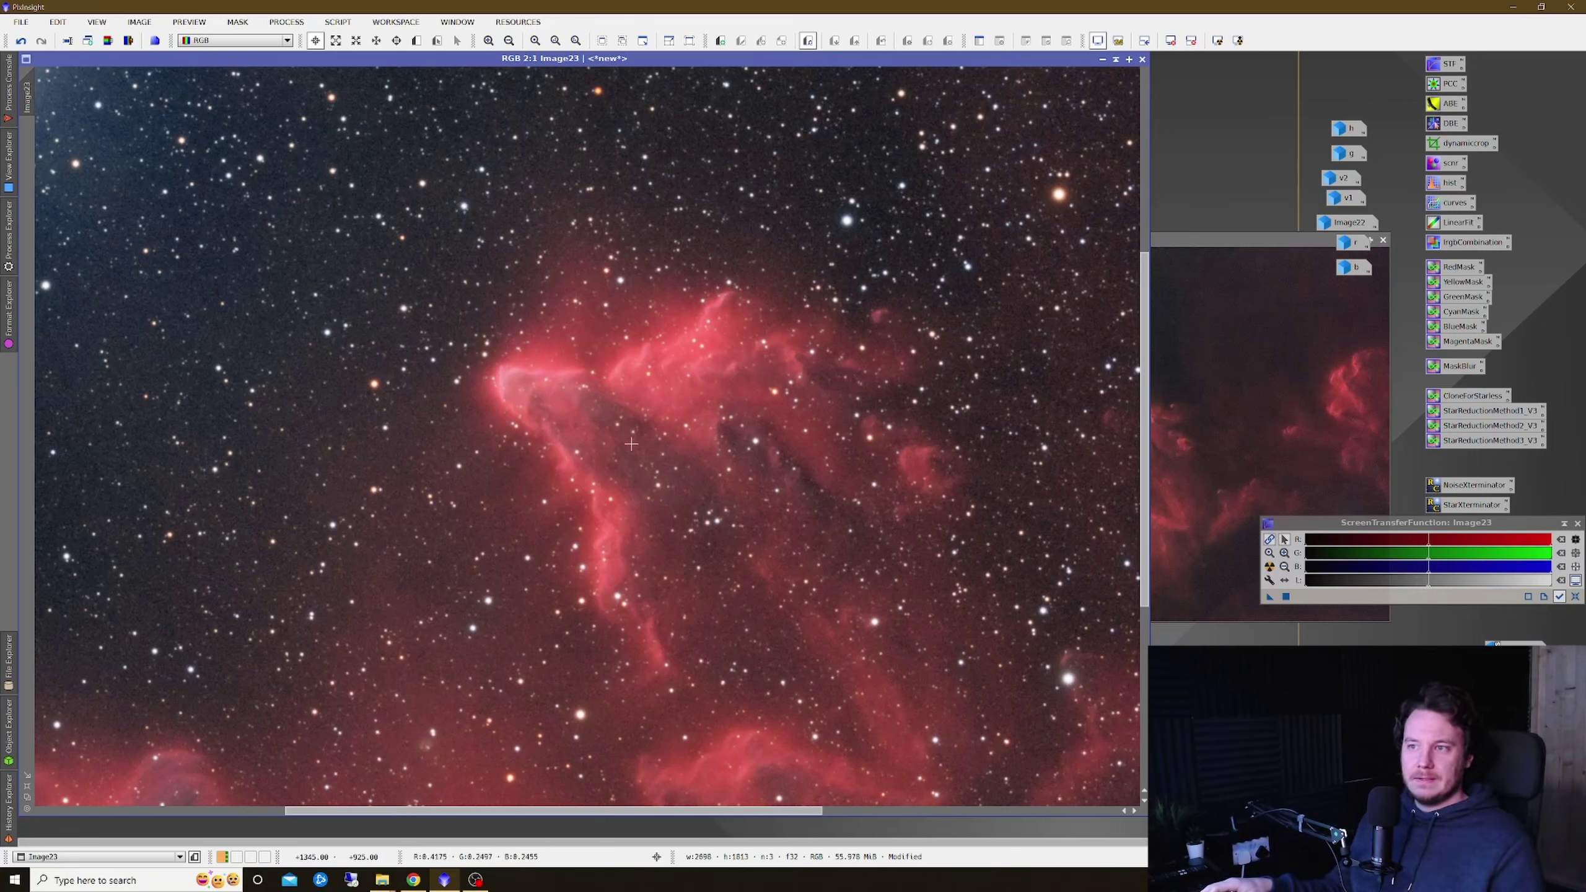
double_click(1473, 489)
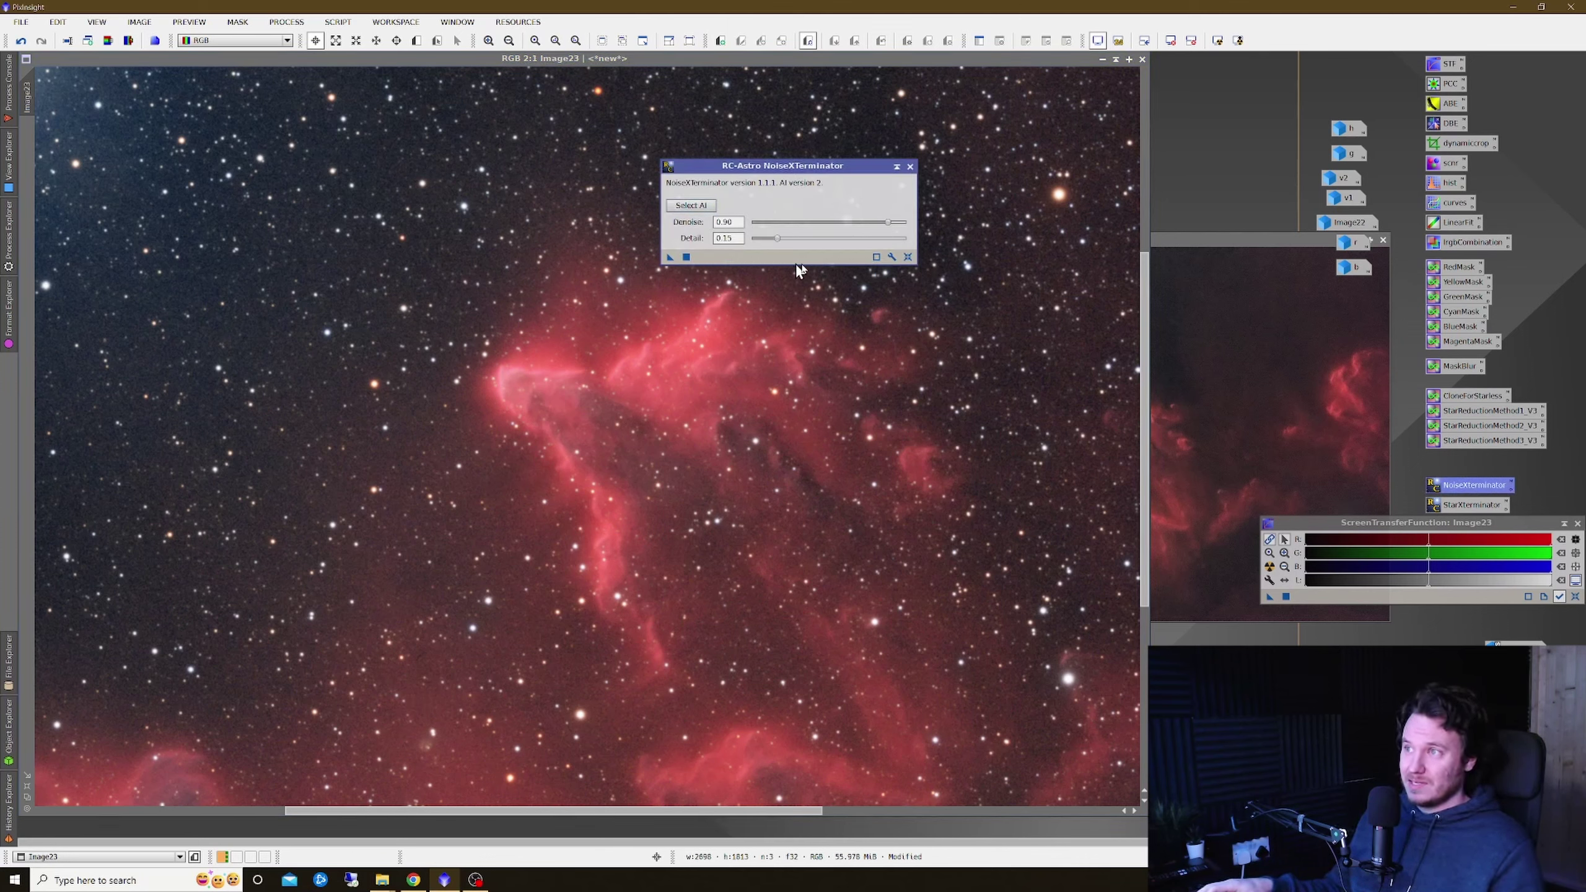
left_click_drag(892, 223, 871, 231)
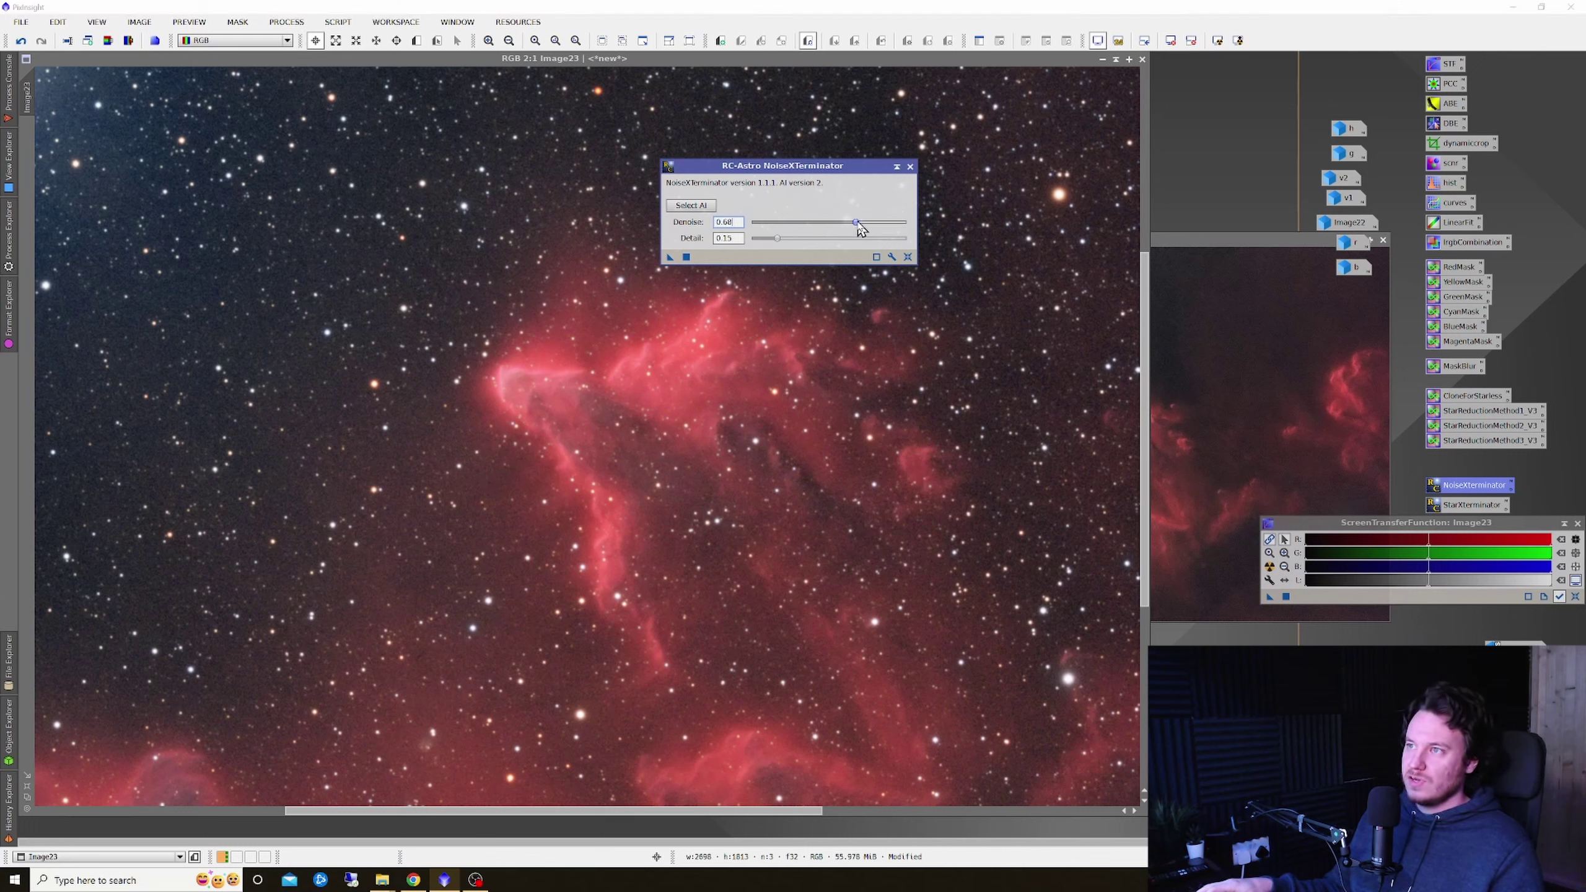
left_click(667, 258)
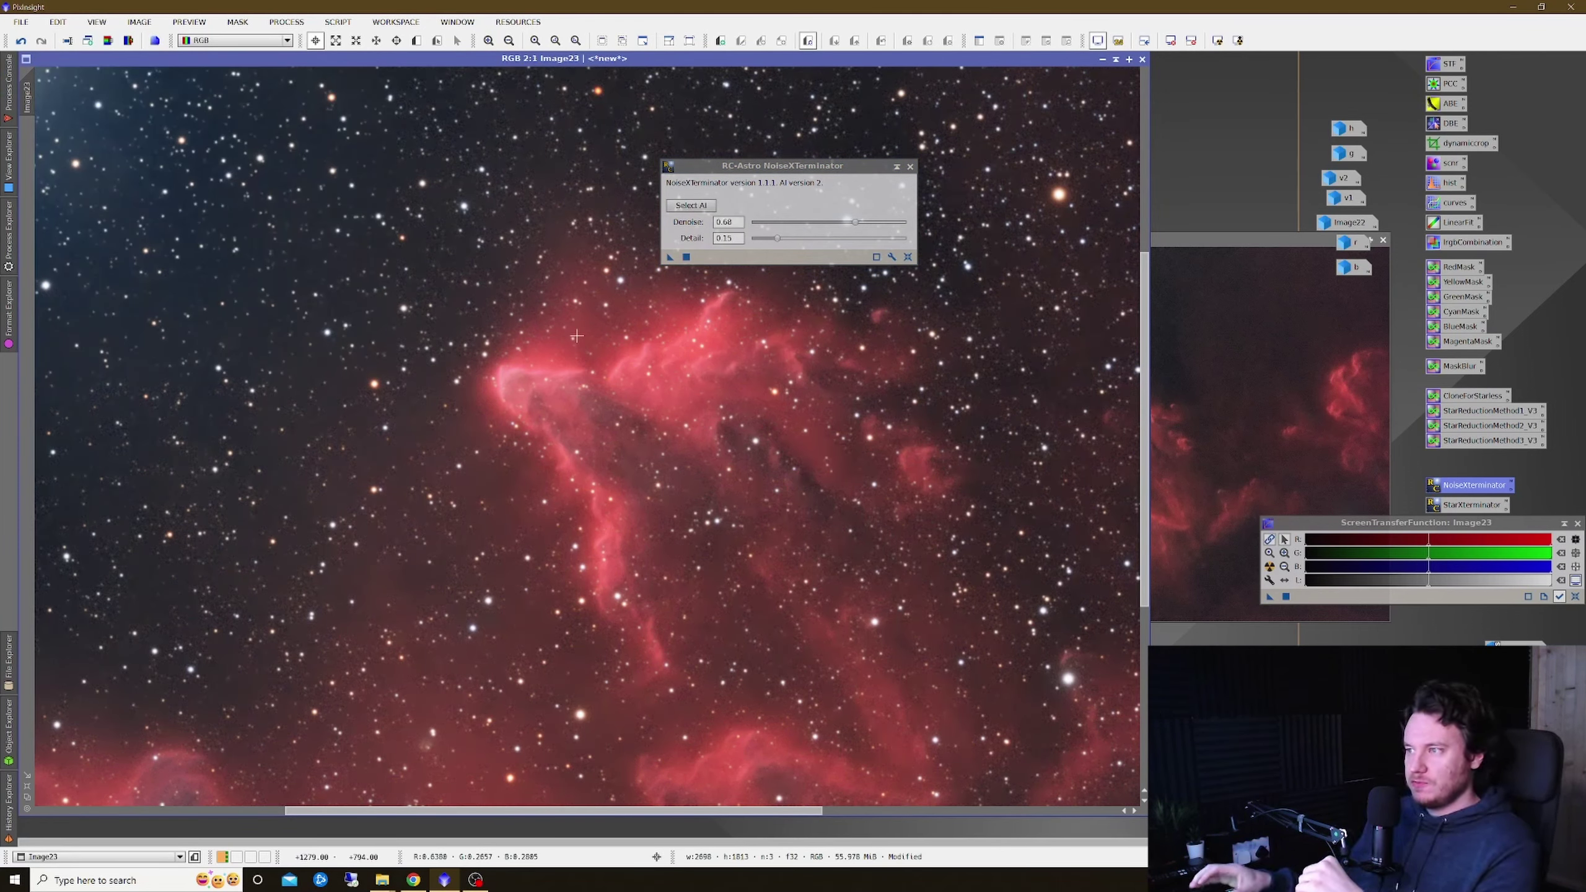
- Compare the nebula in Image23 before and after noise reduction, restore the denoised version and close NoiseXTerminator
scroll(560, 377, "up", 1)
right_click(549, 350)
left_click(594, 366)
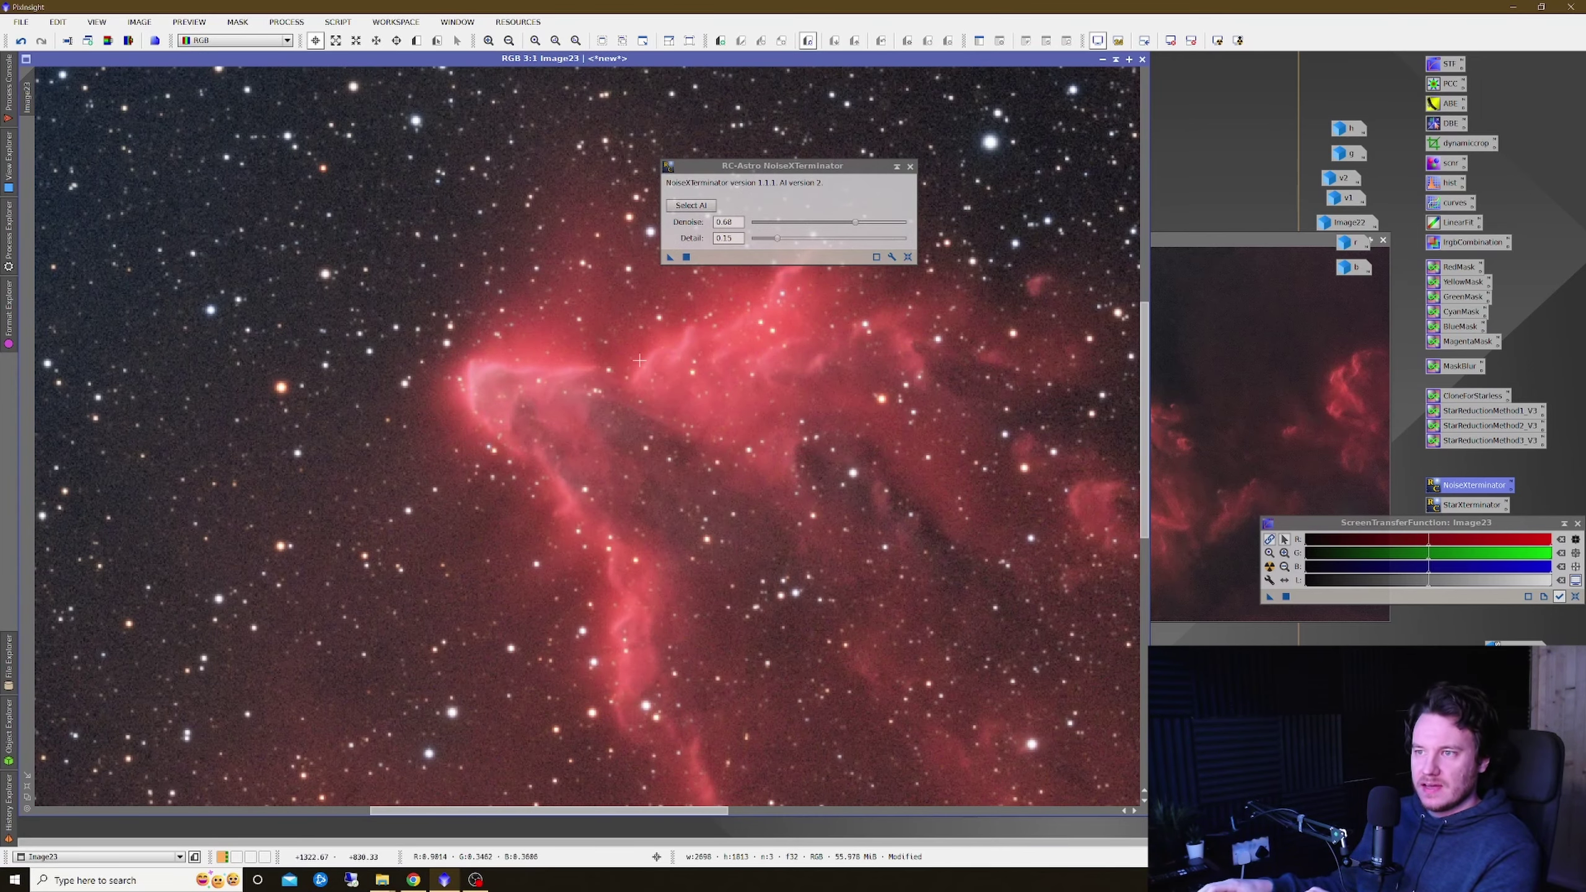
right_click(668, 345)
left_click(717, 373)
right_click(592, 346)
left_click(620, 359)
right_click(615, 352)
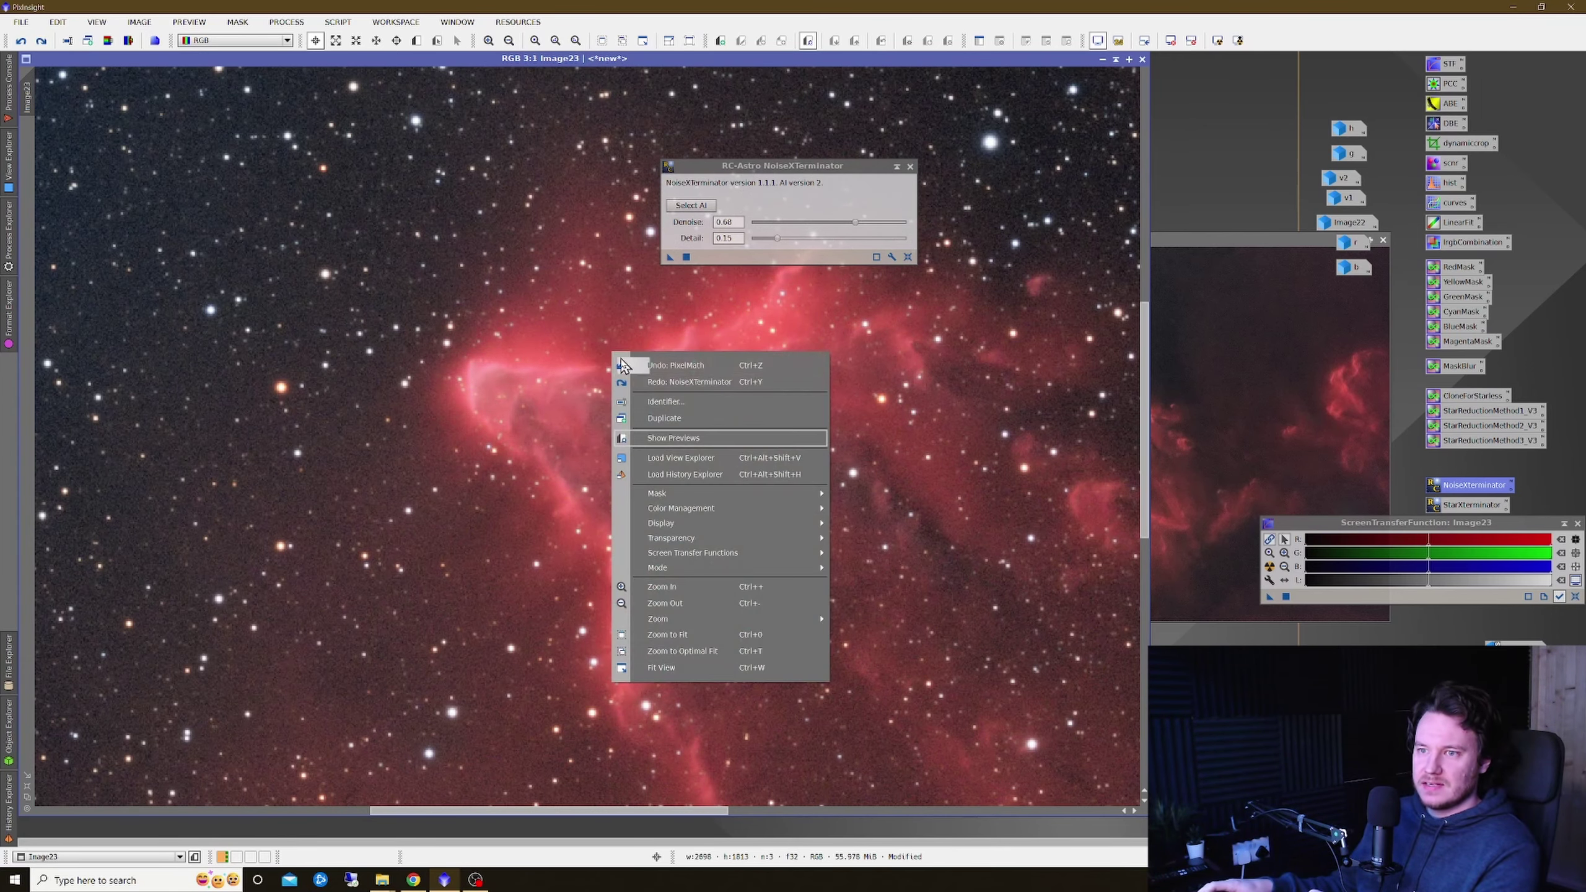
left_click(653, 380)
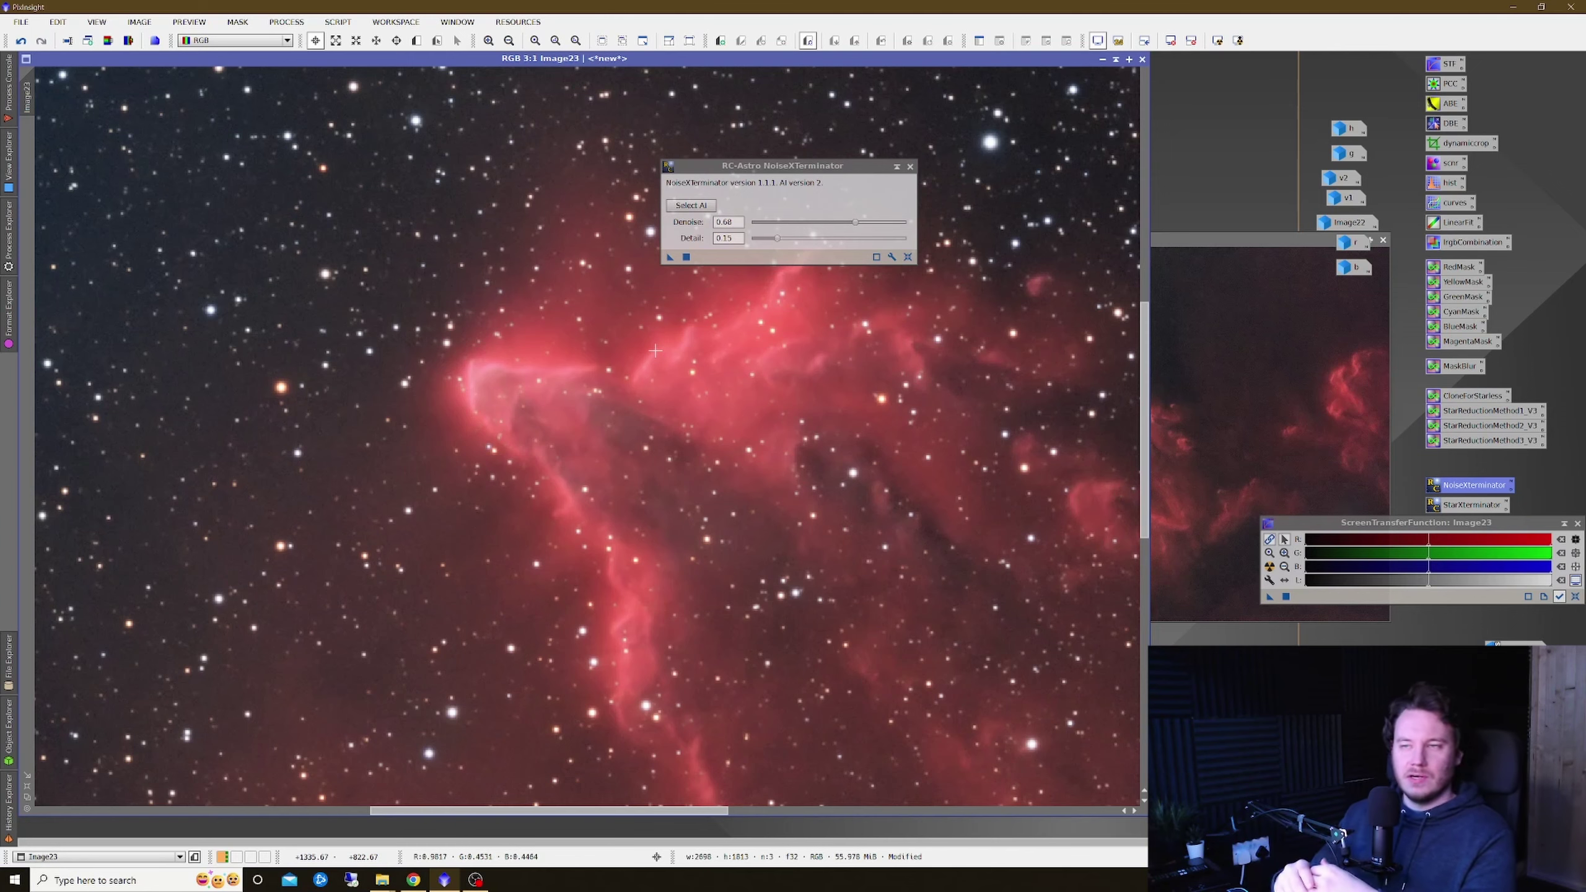
scroll(655, 352, "down", 2)
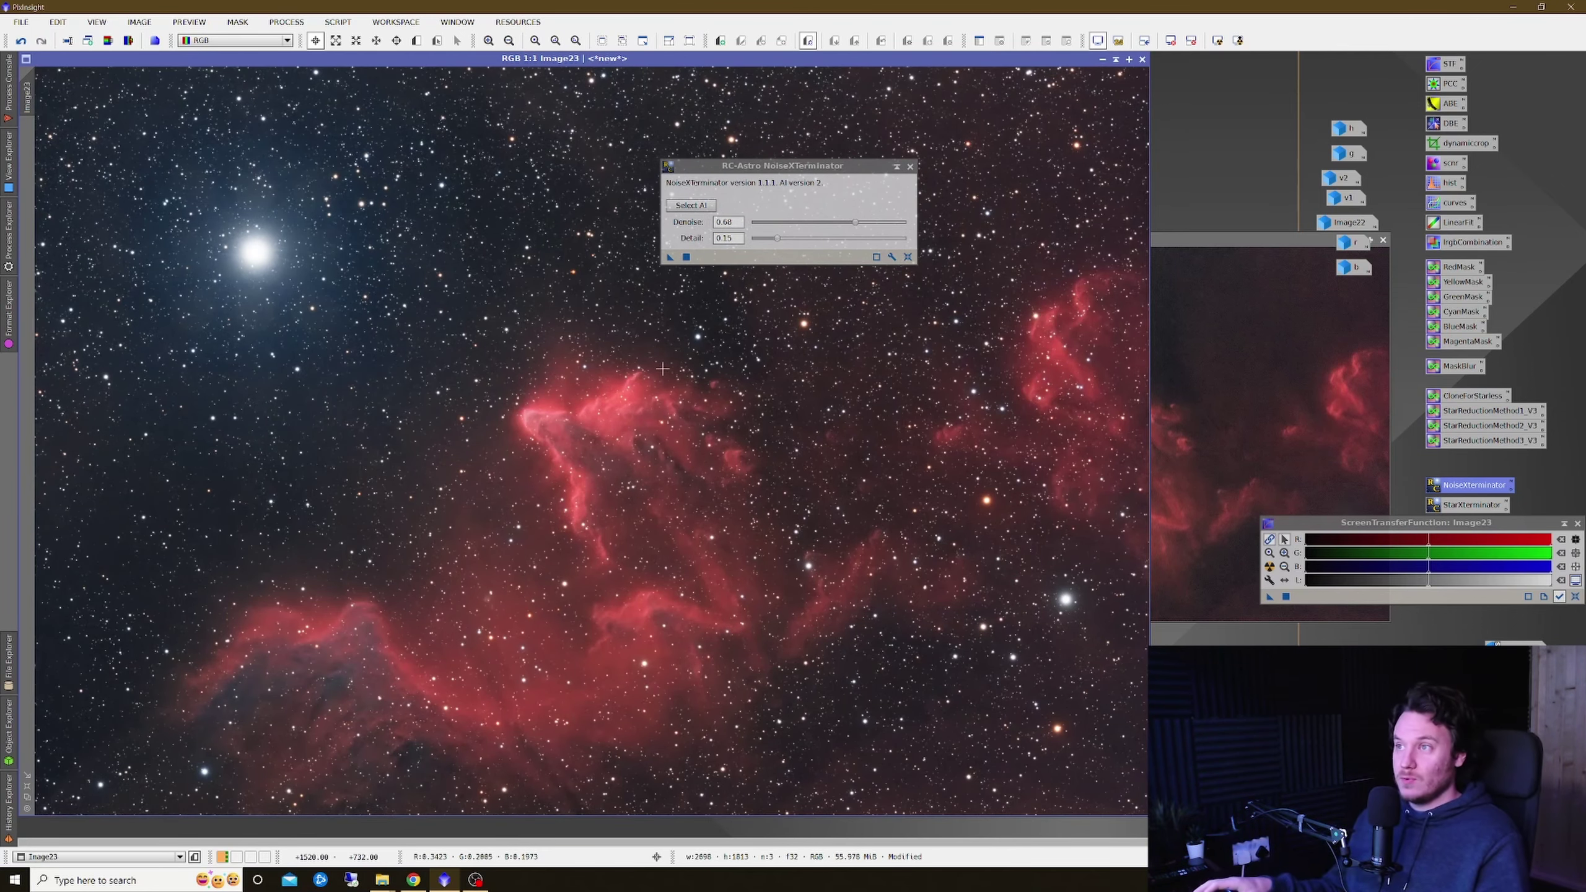
left_click(909, 167)
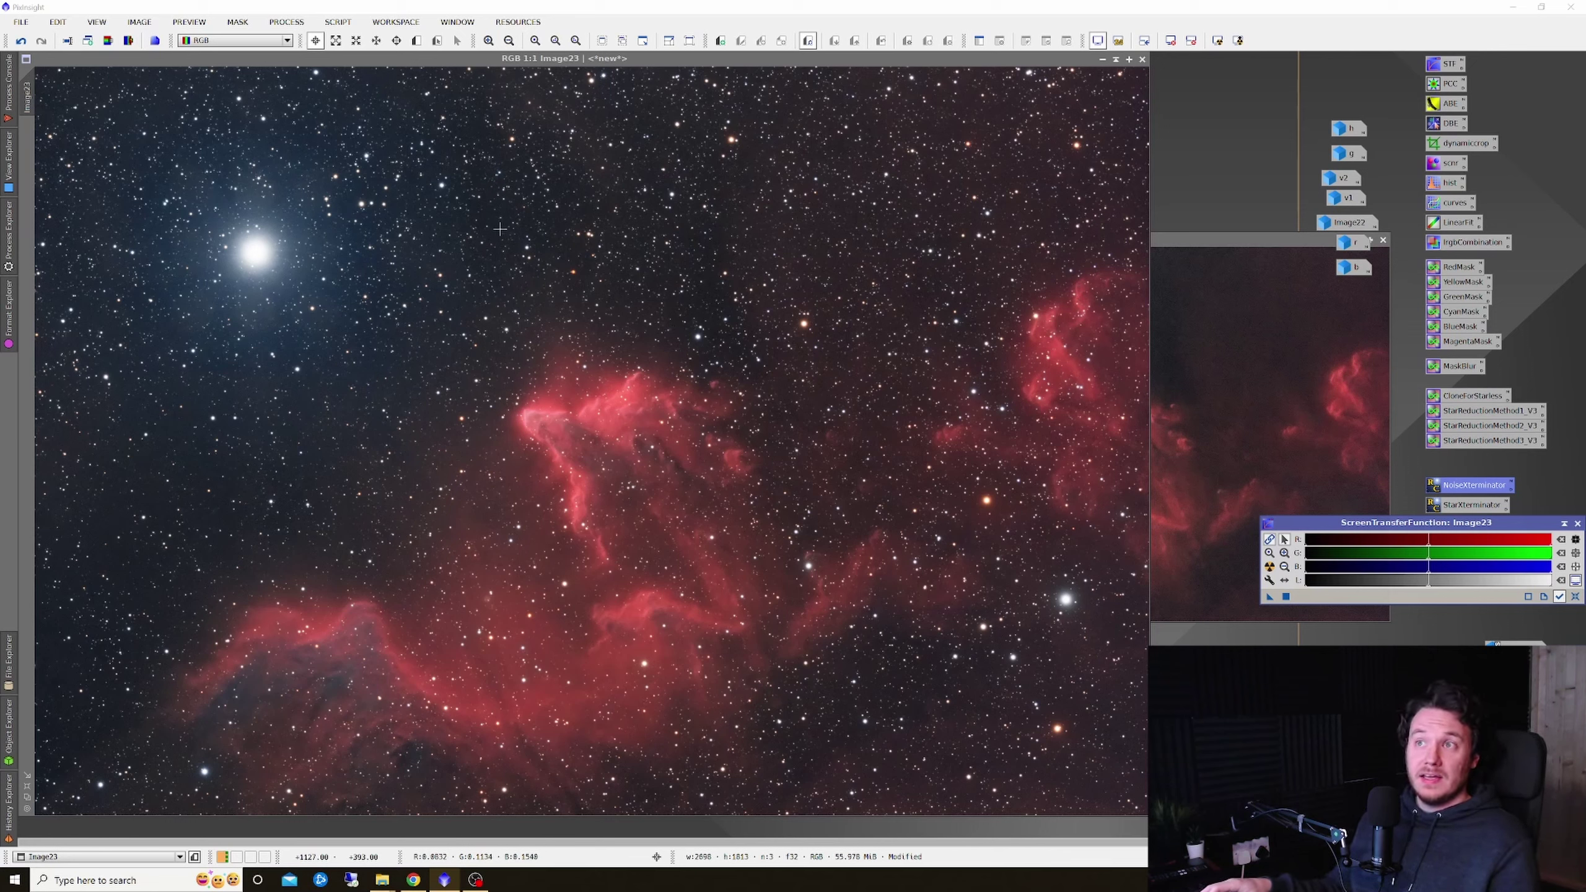
left_click(418, 75)
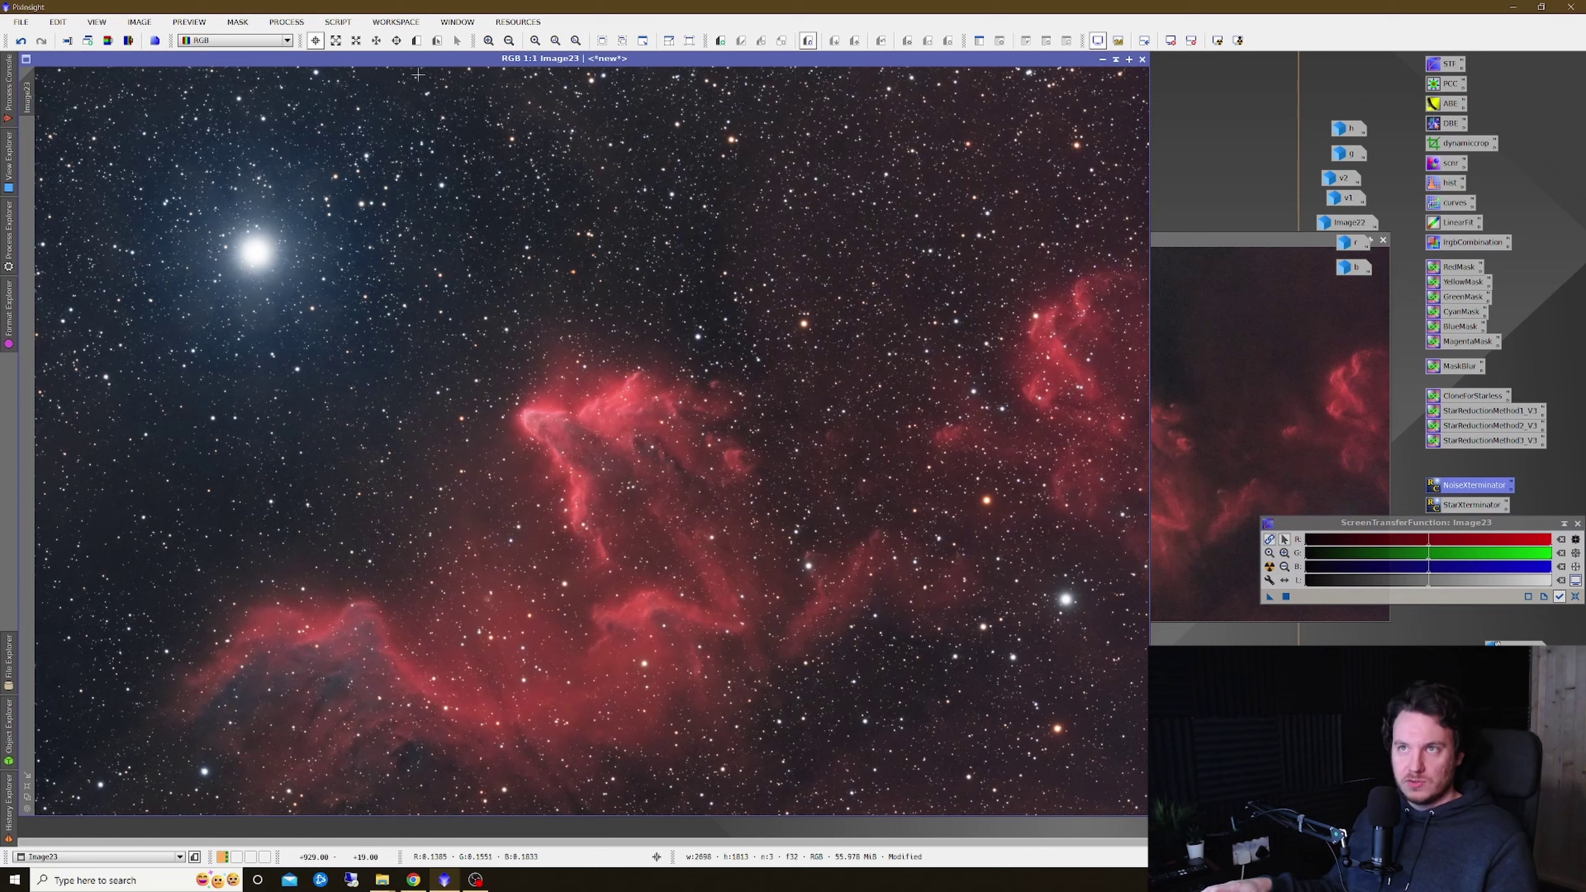
left_click(338, 23)
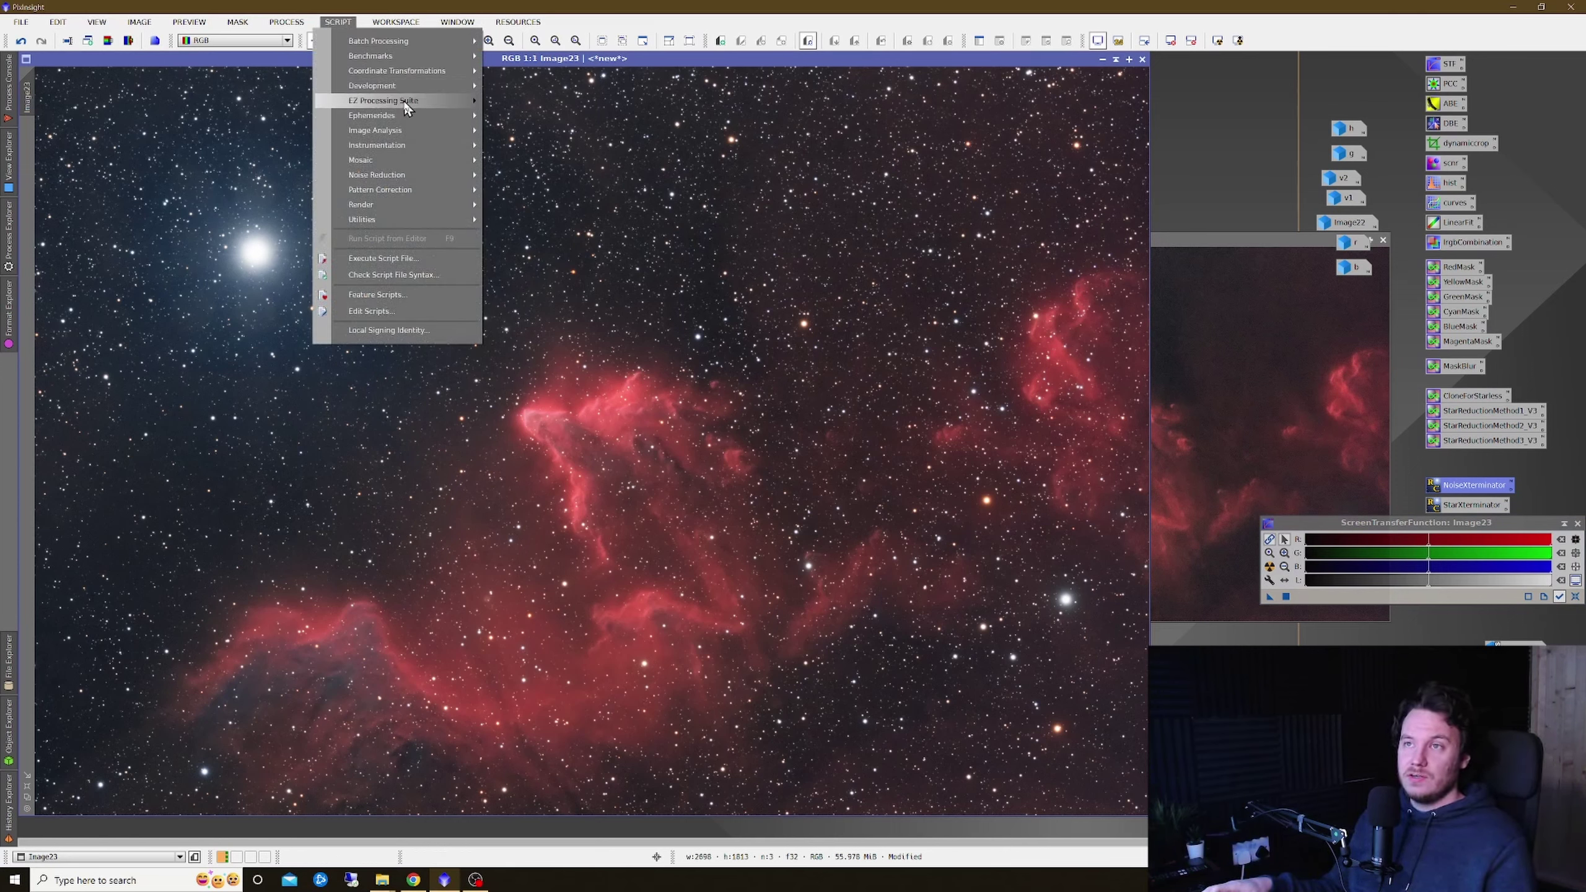
mouse_move(406, 104)
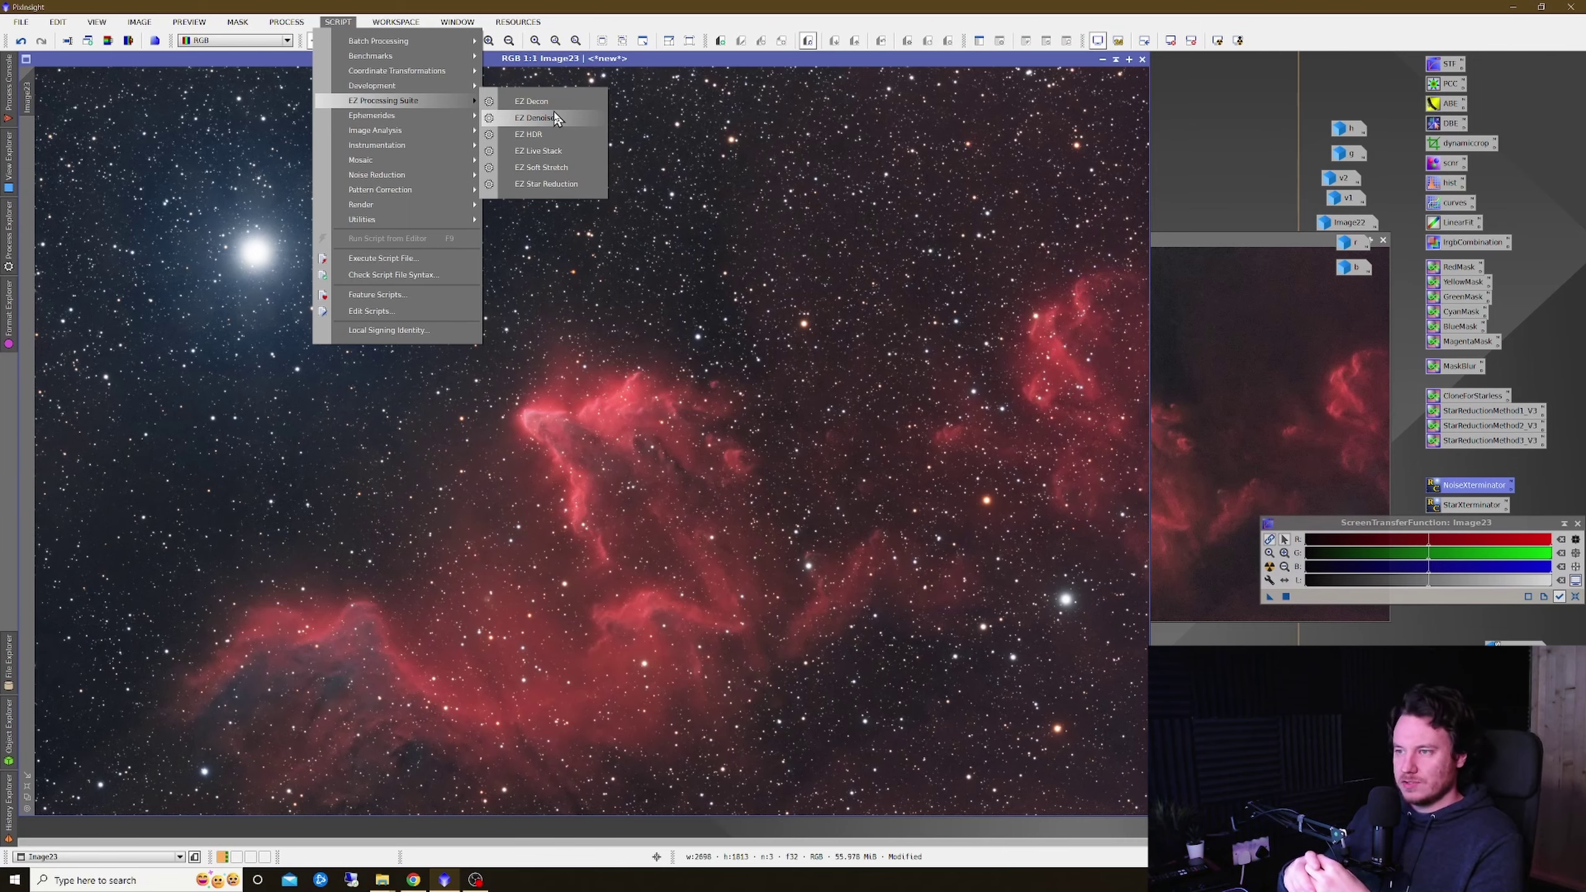
left_click(673, 70)
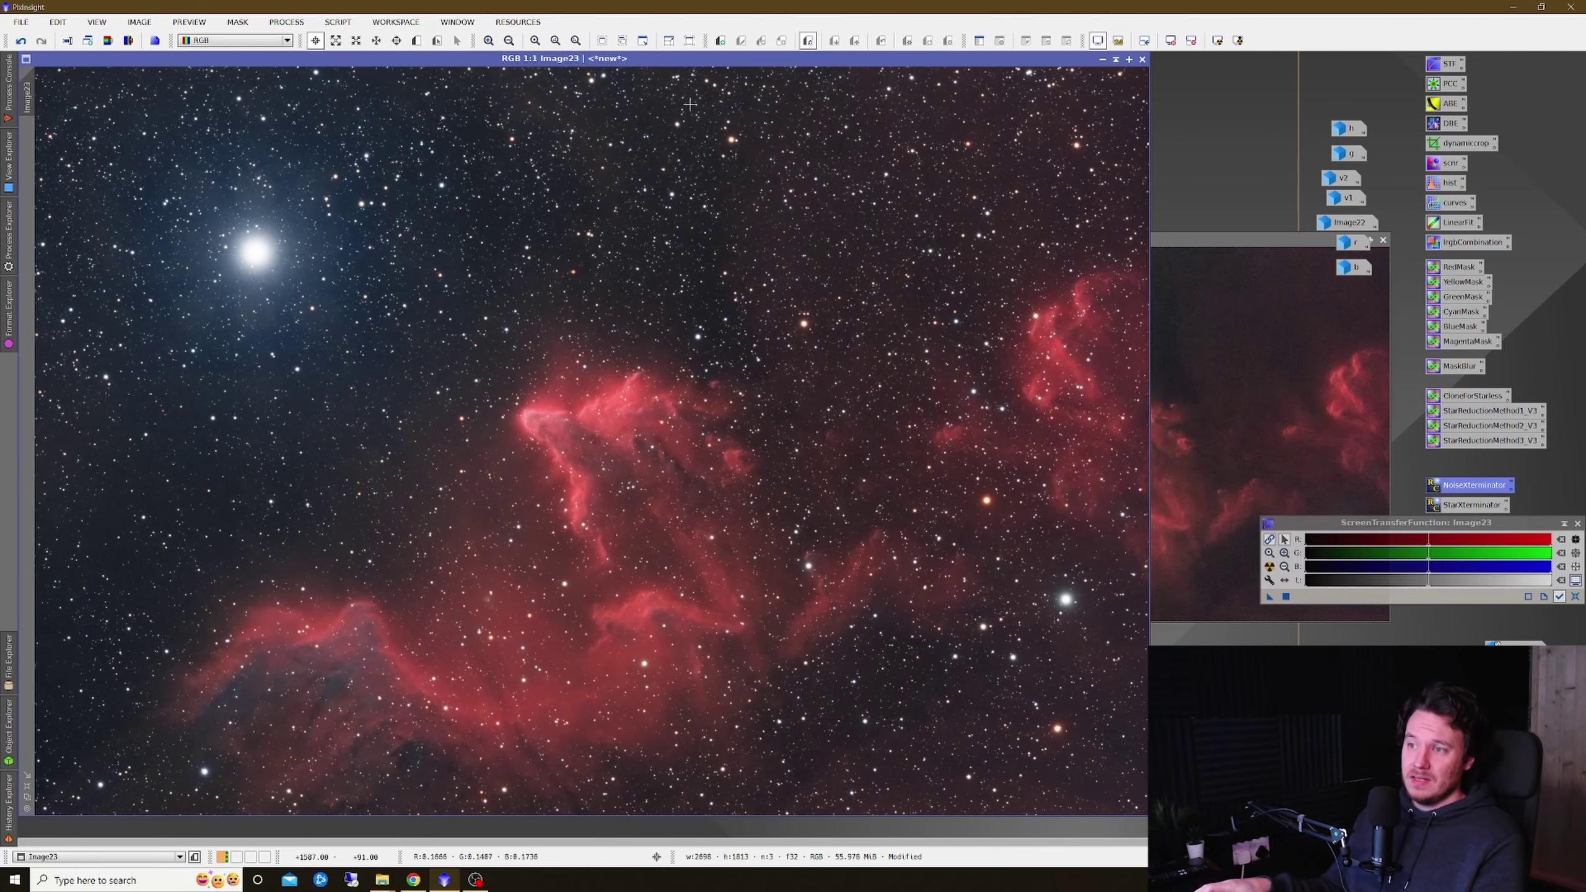
scroll(545, 408, "up", 2)
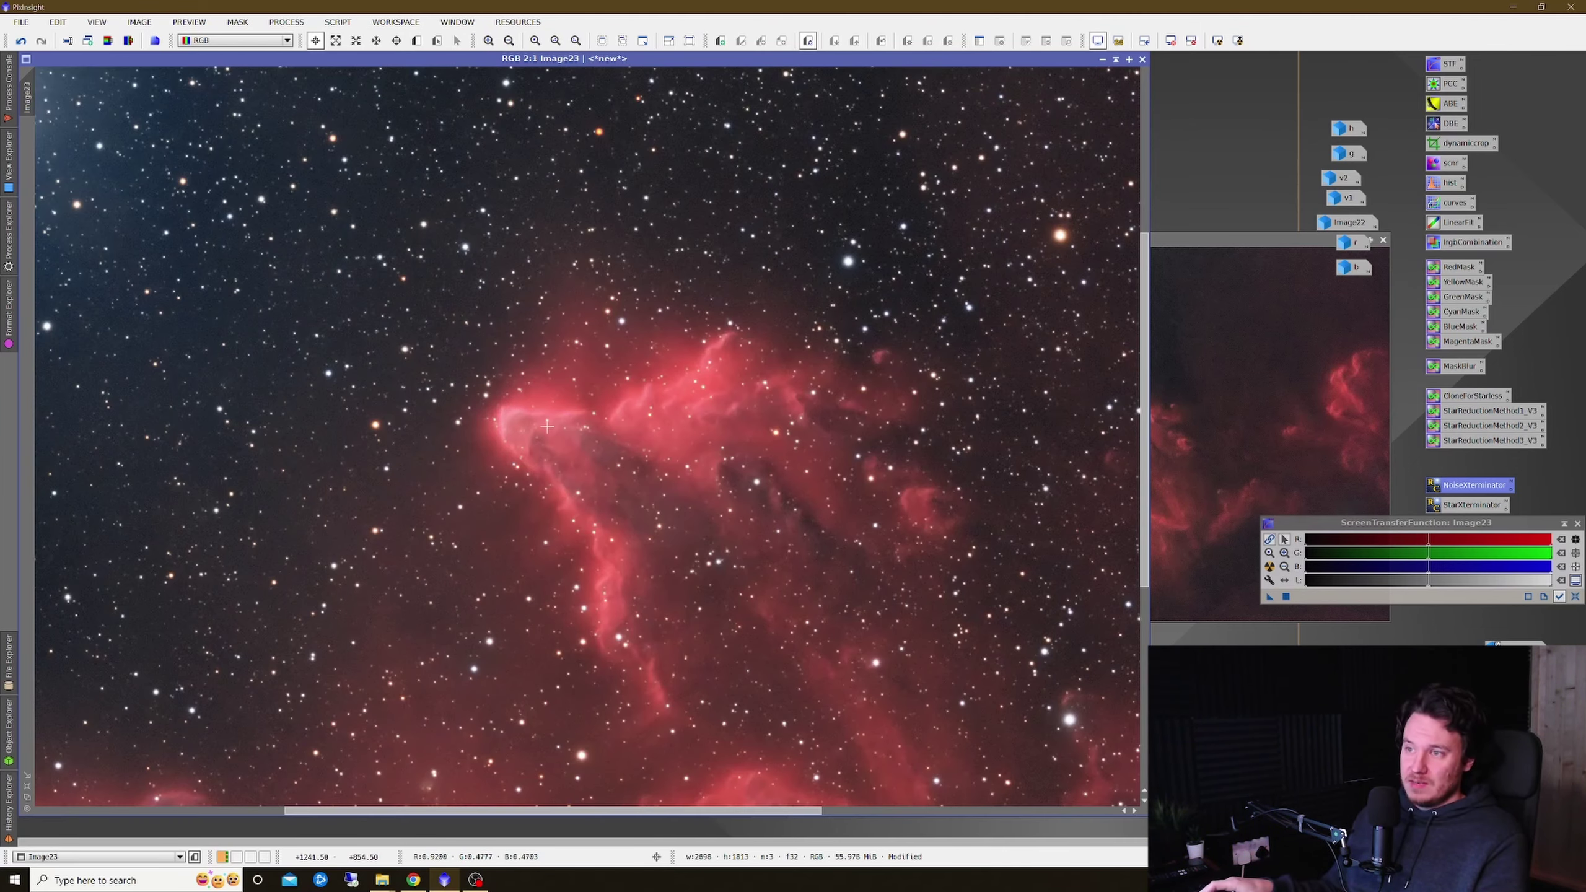
scroll(550, 422, "down", 3)
scroll(558, 442, "up", 1)
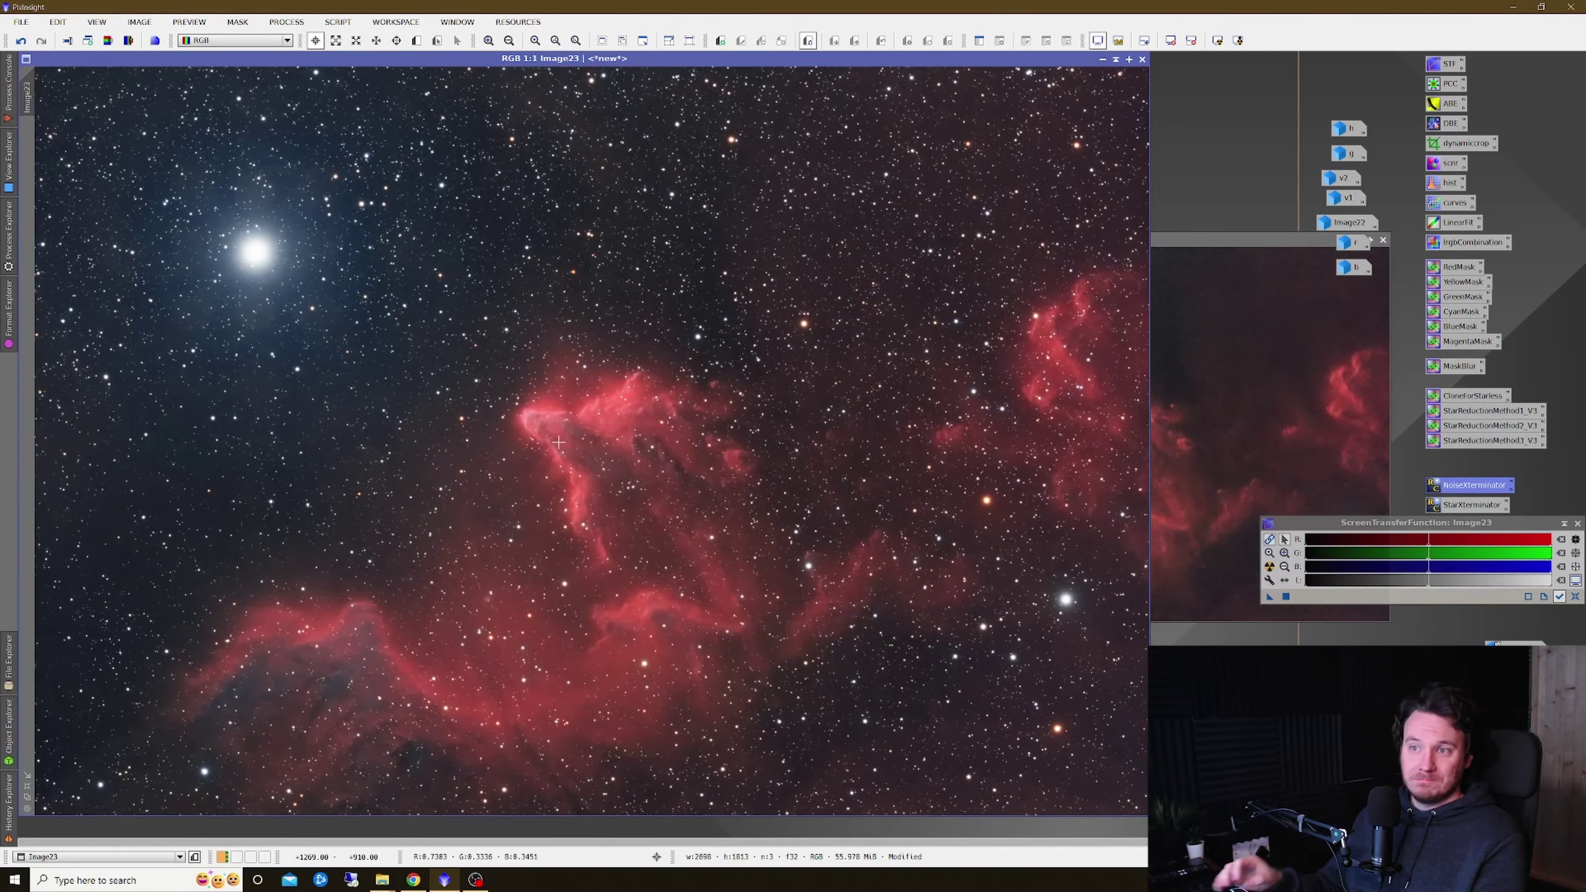